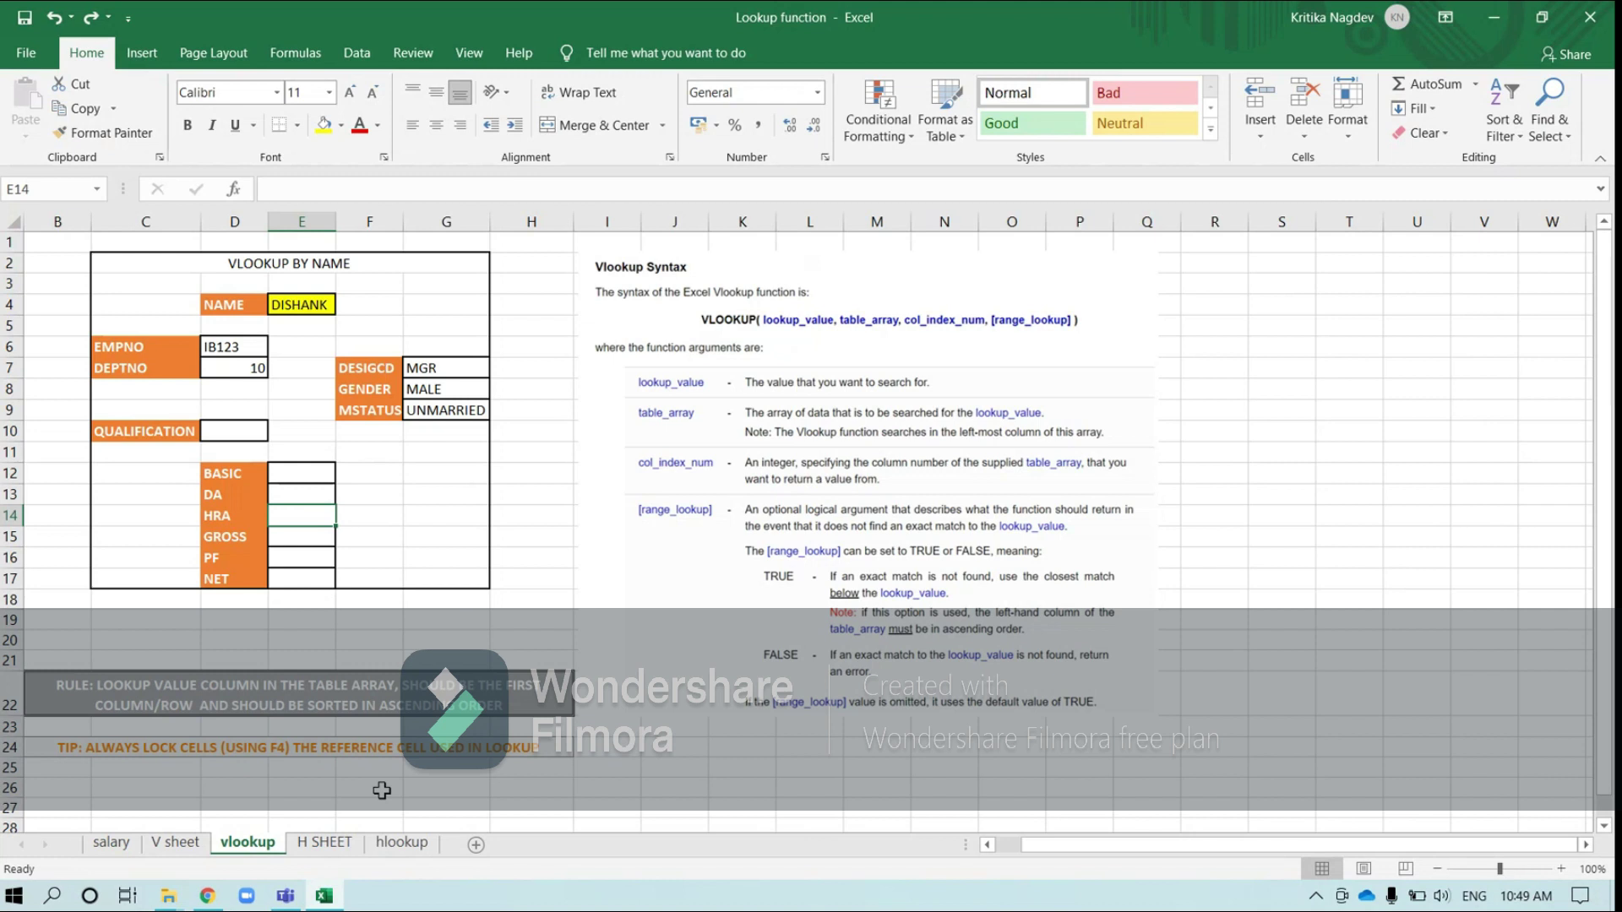
- Compare the salary and vlookup sheets, and set lookup cell E4 to the name of the employee in row 9 of the salary sheet
click(111, 843)
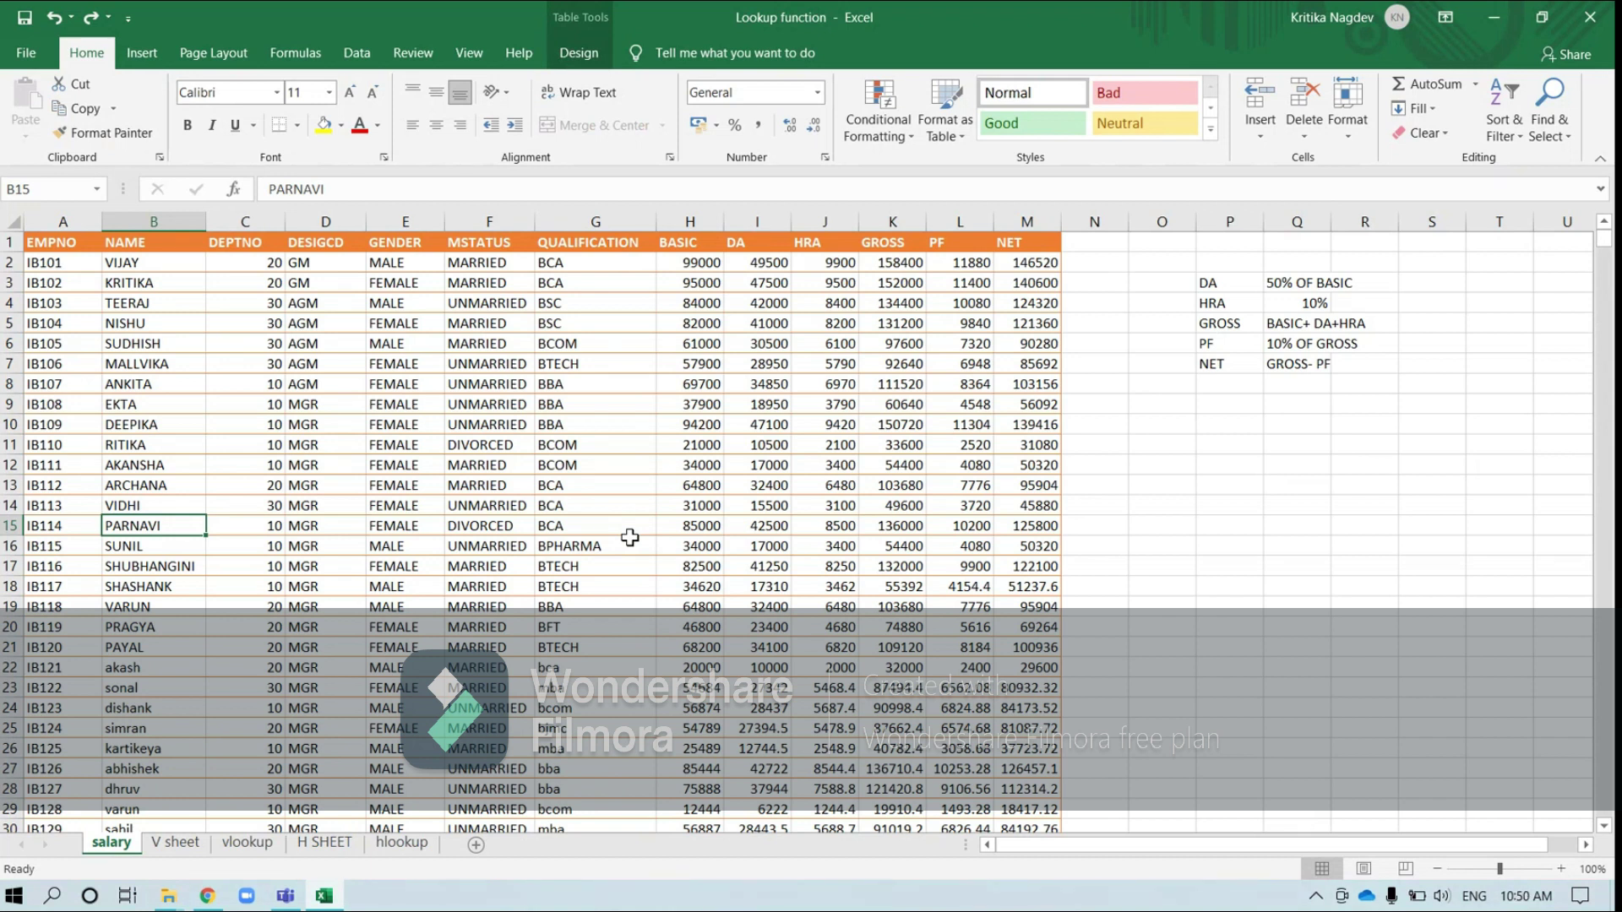
click(254, 843)
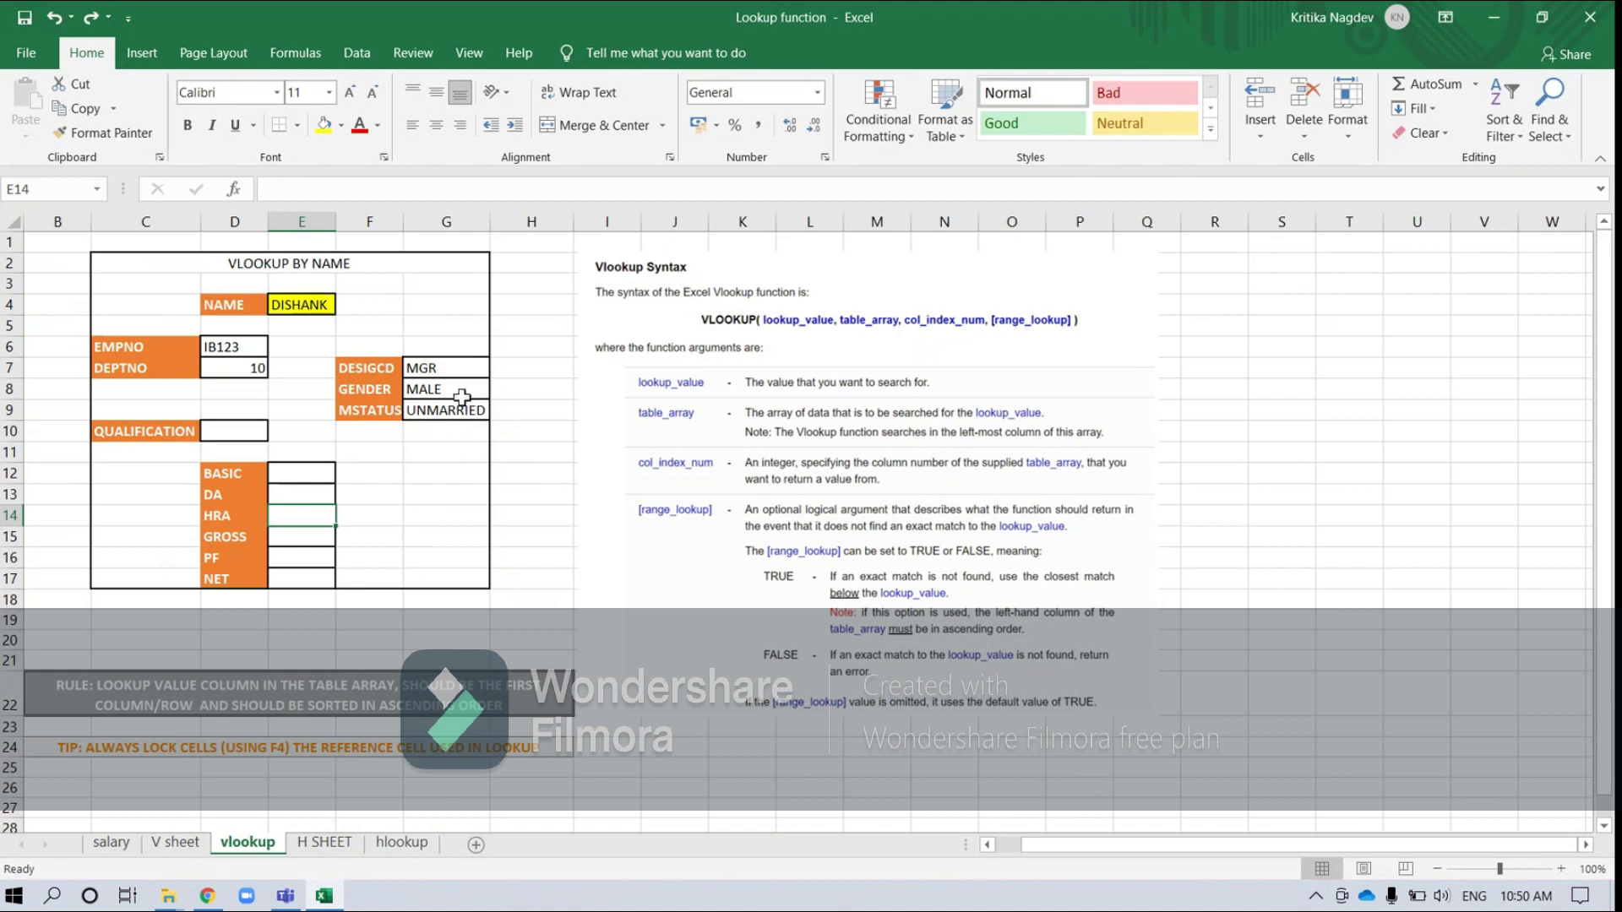
click(110, 843)
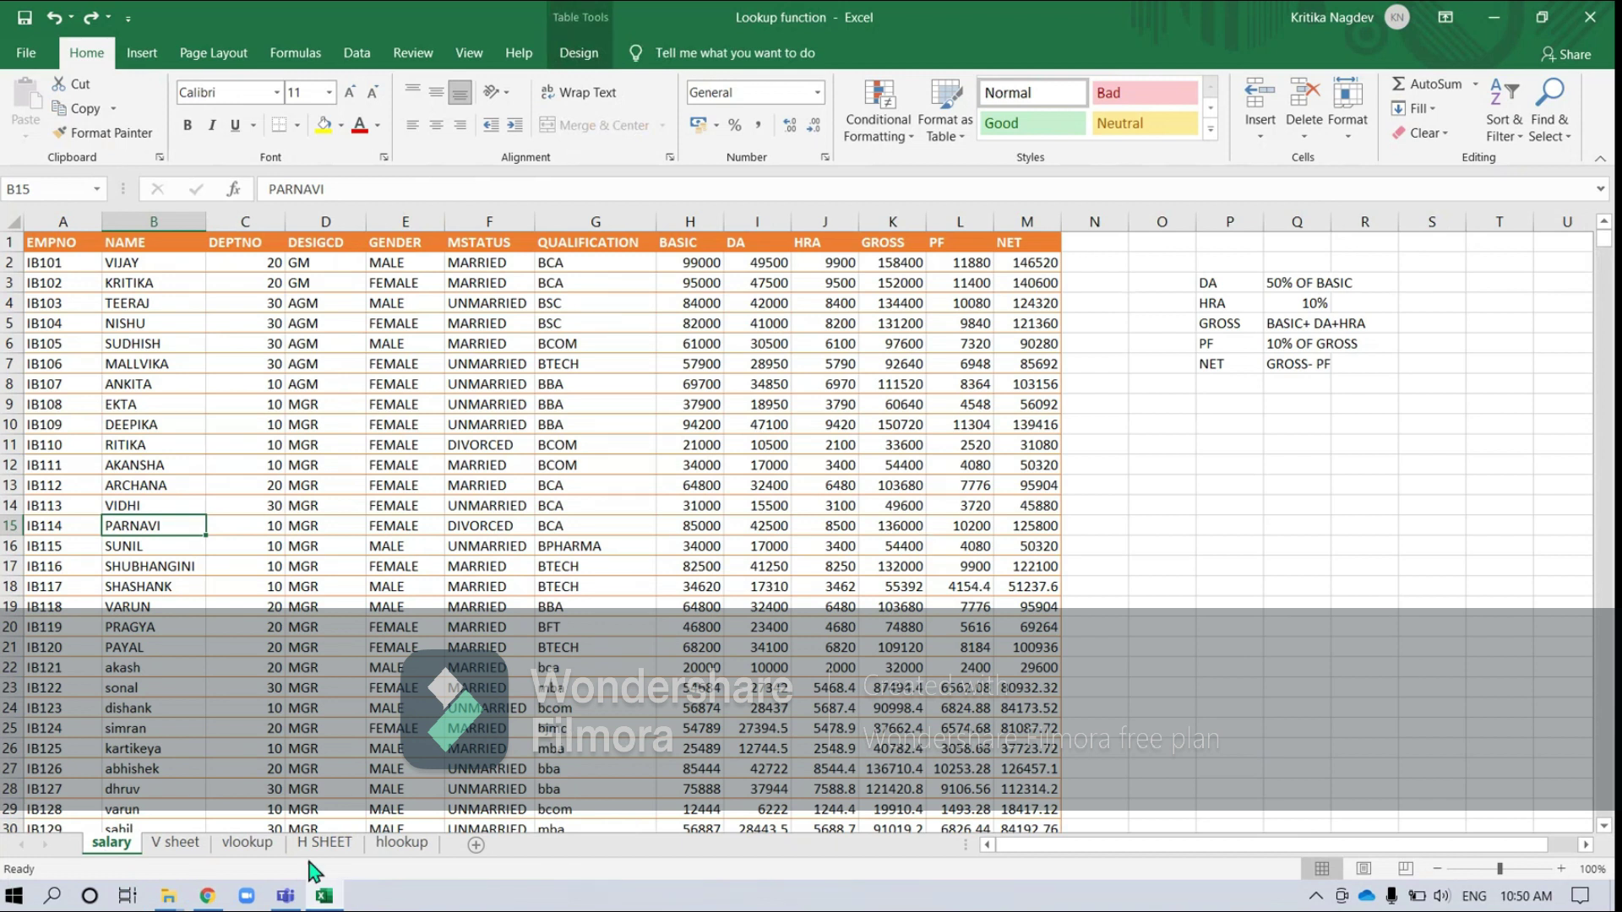
click(247, 843)
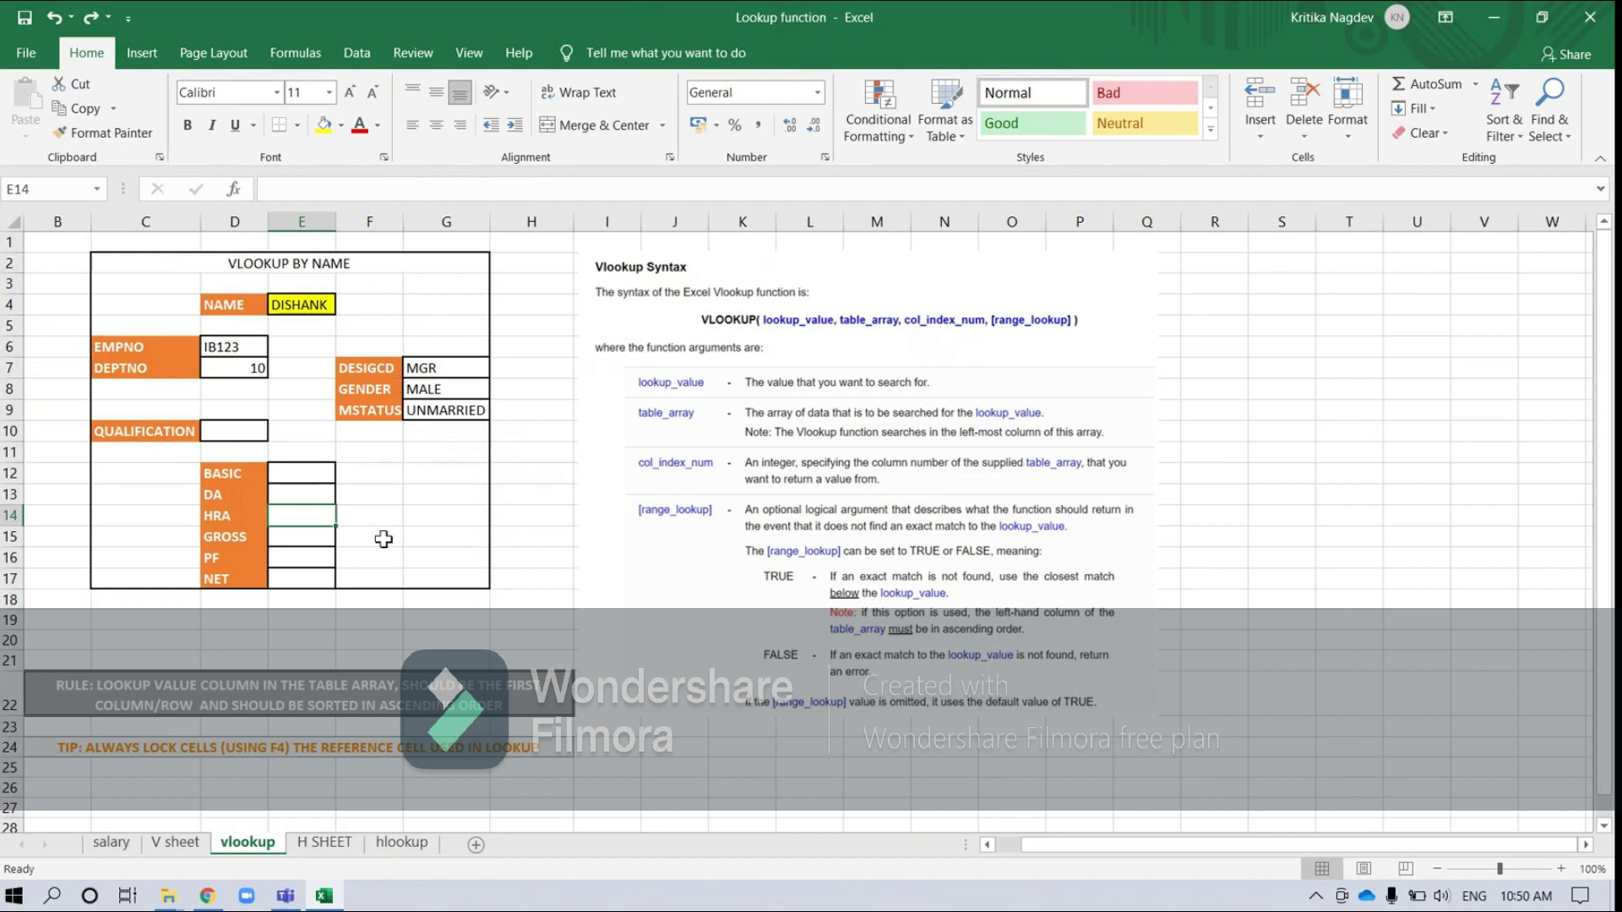
double_click(320, 296)
key(BackSpace)
key(BackSpace)
key(BackSpace)
key(BackSpace)
key(BackSpace)
key(BackSpace)
key(BackSpace)
text(ekta)
key(Return)
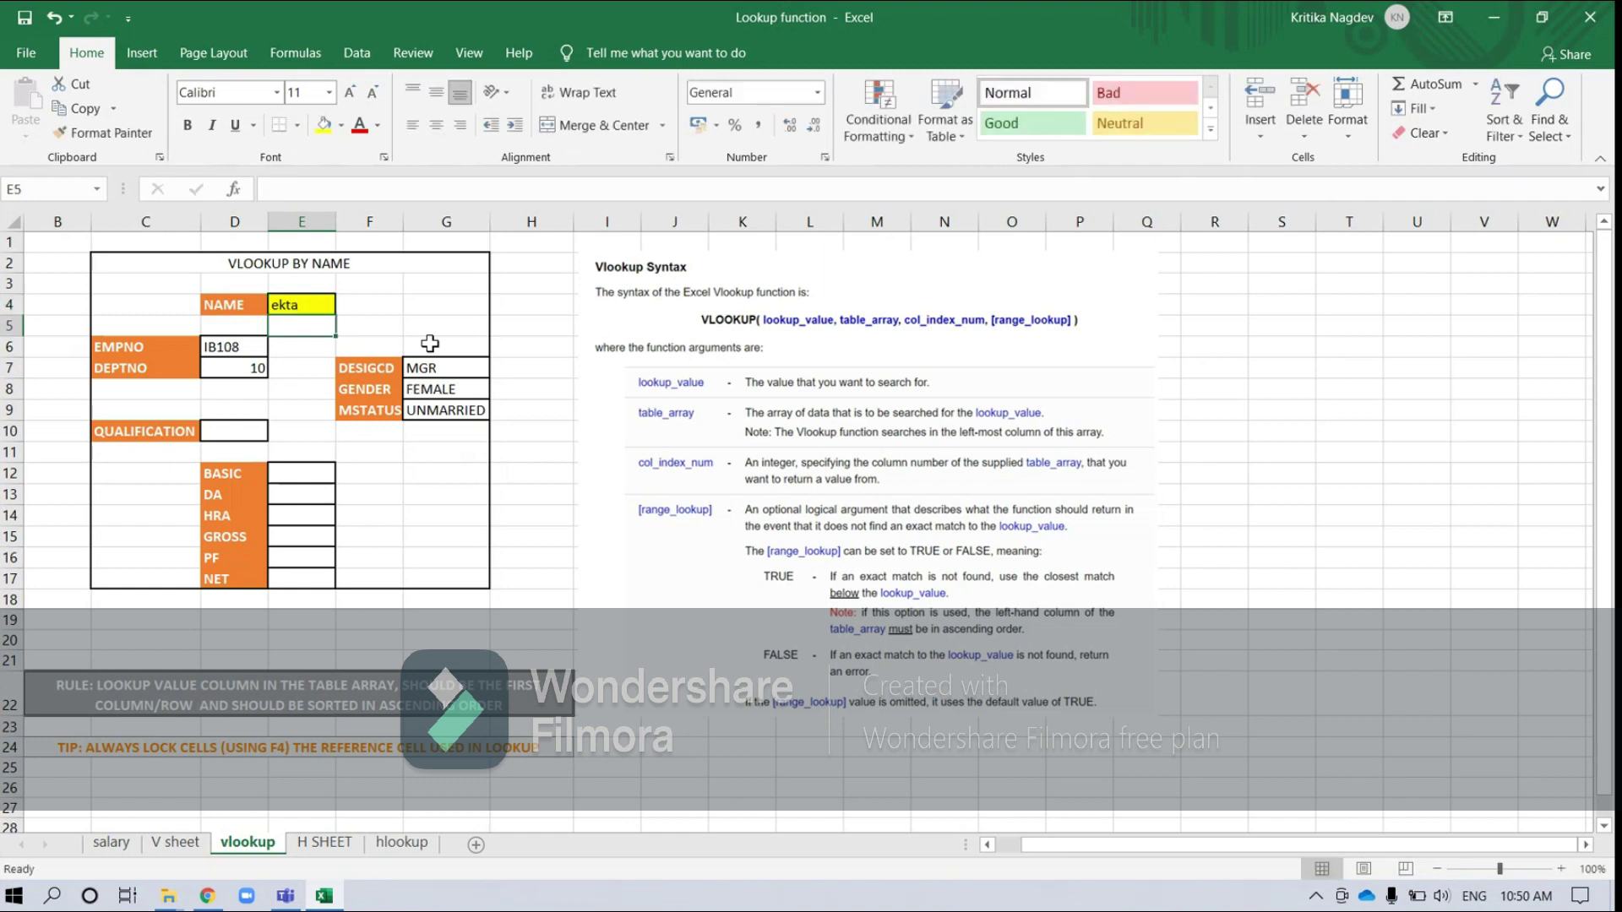
- Replace the lookup name in cell E4 with the name of the employee in row 2 of the salary sheet
click(314, 300)
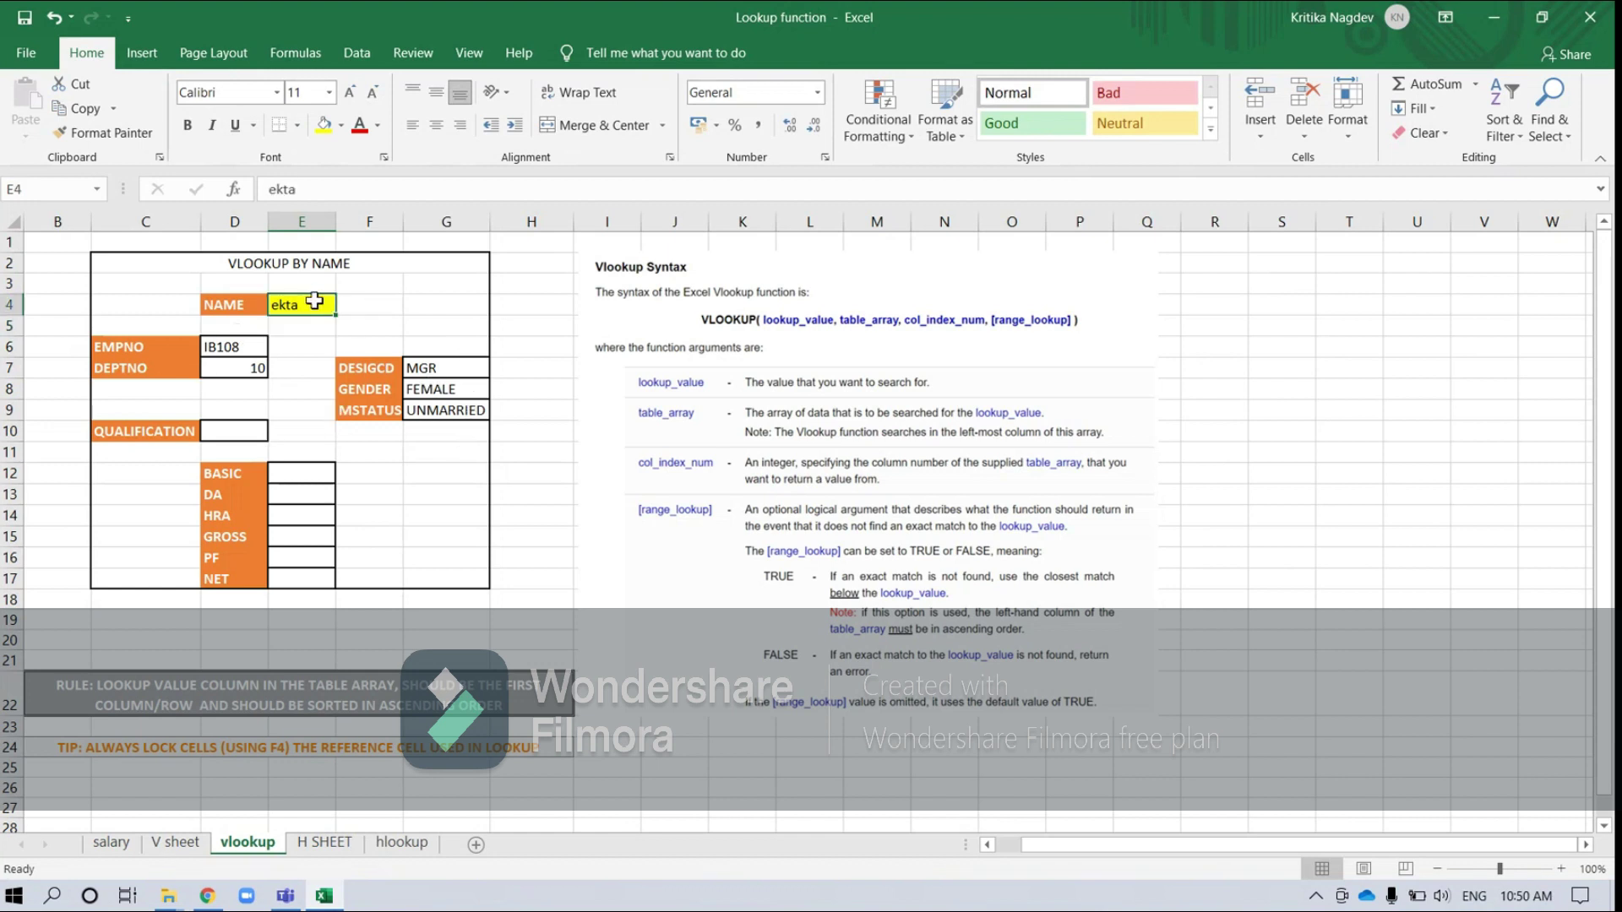
double_click(315, 301)
key(BackSpace)
key(BackSpace)
key(BackSpace)
key(BackSpace)
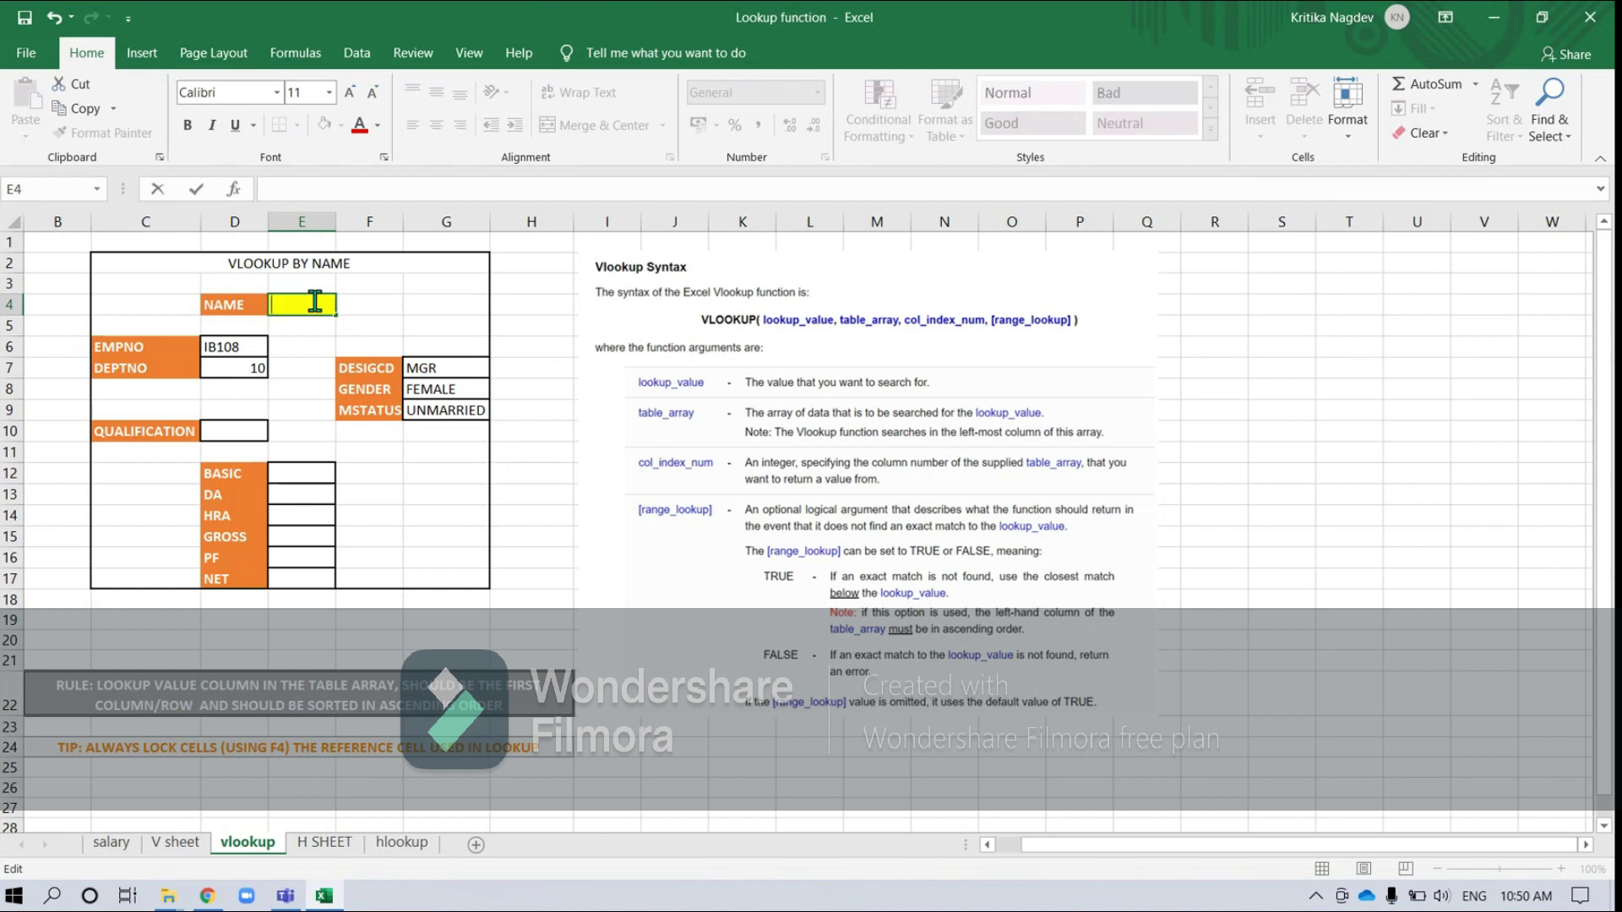
text(vijay)
key(Return)
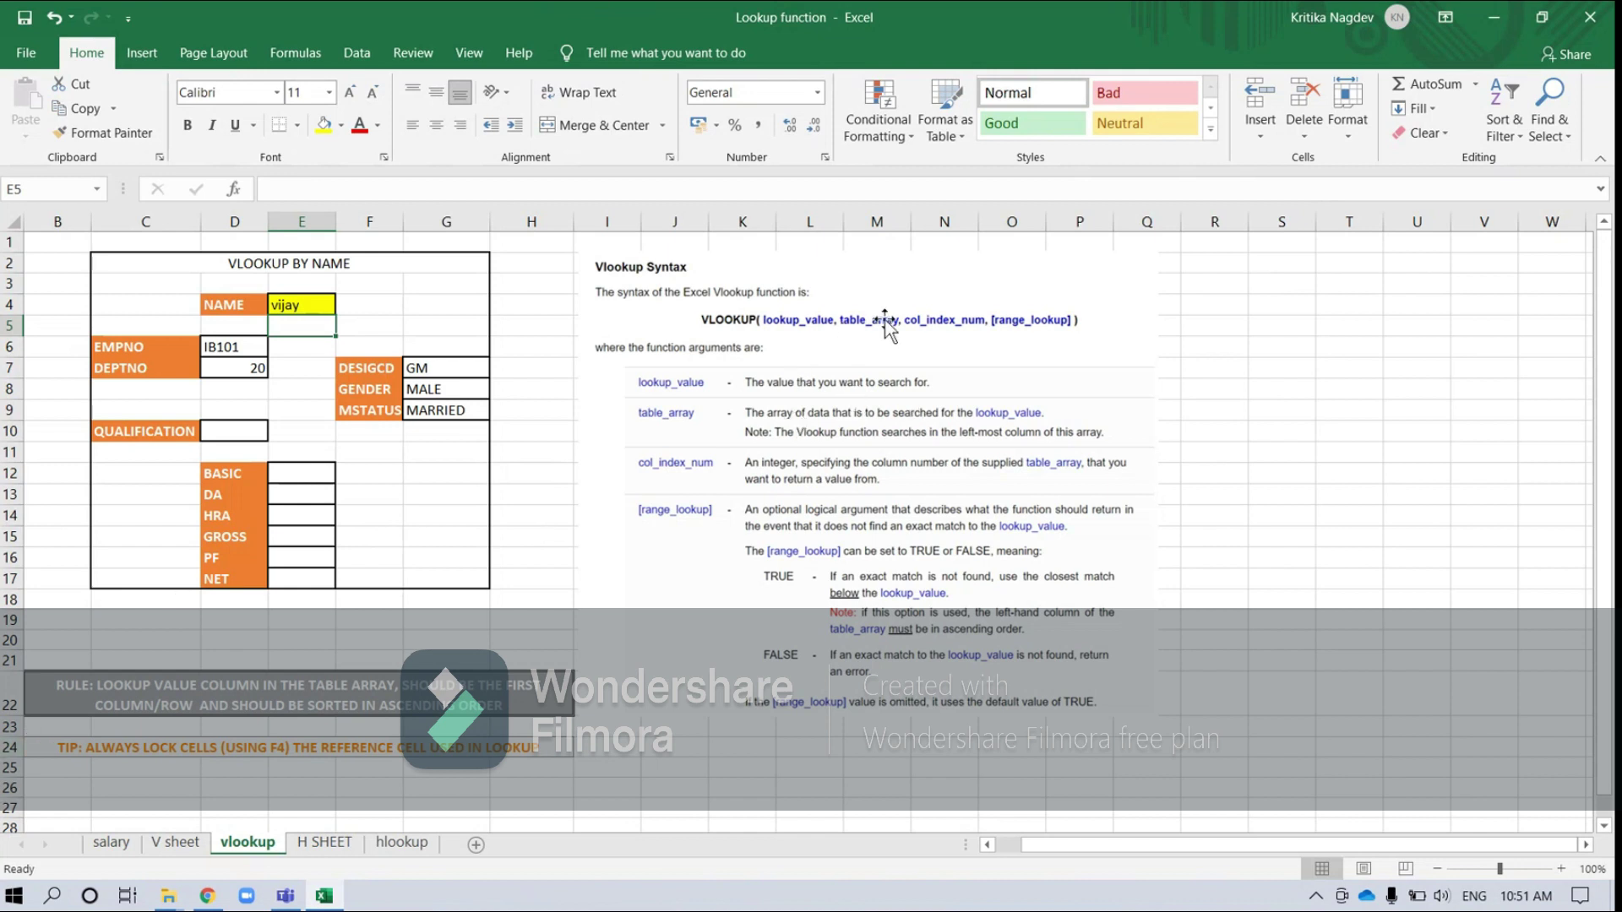
- Copy the entire salary sheet to cell A1 of V sheet and delete the DA to NET formula notes beside the table
click(111, 843)
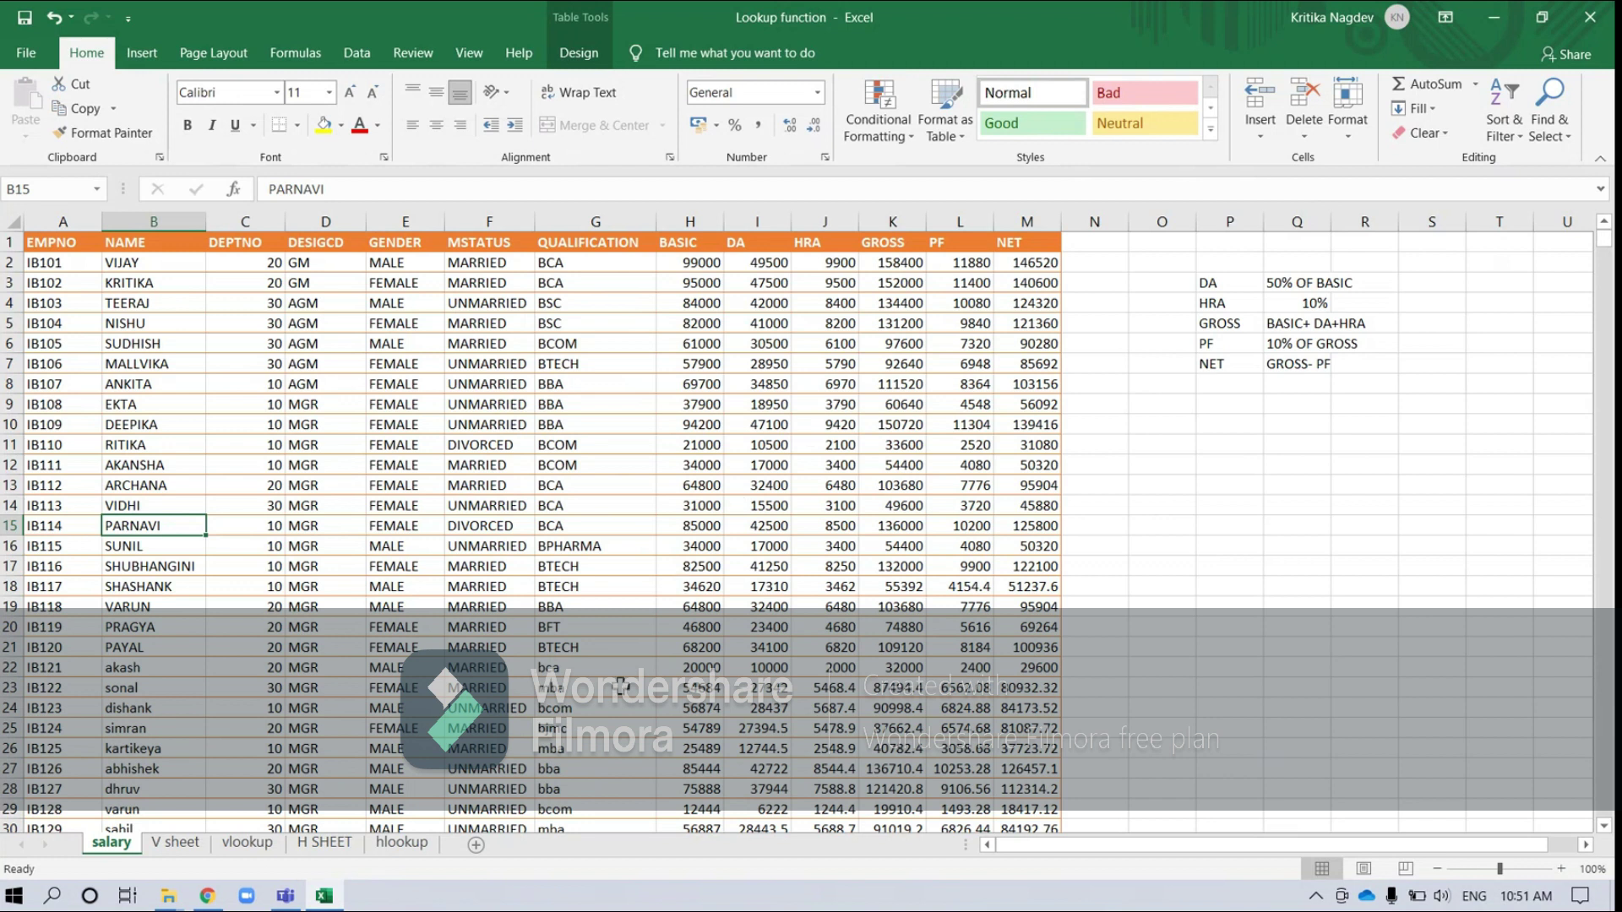
click(240, 847)
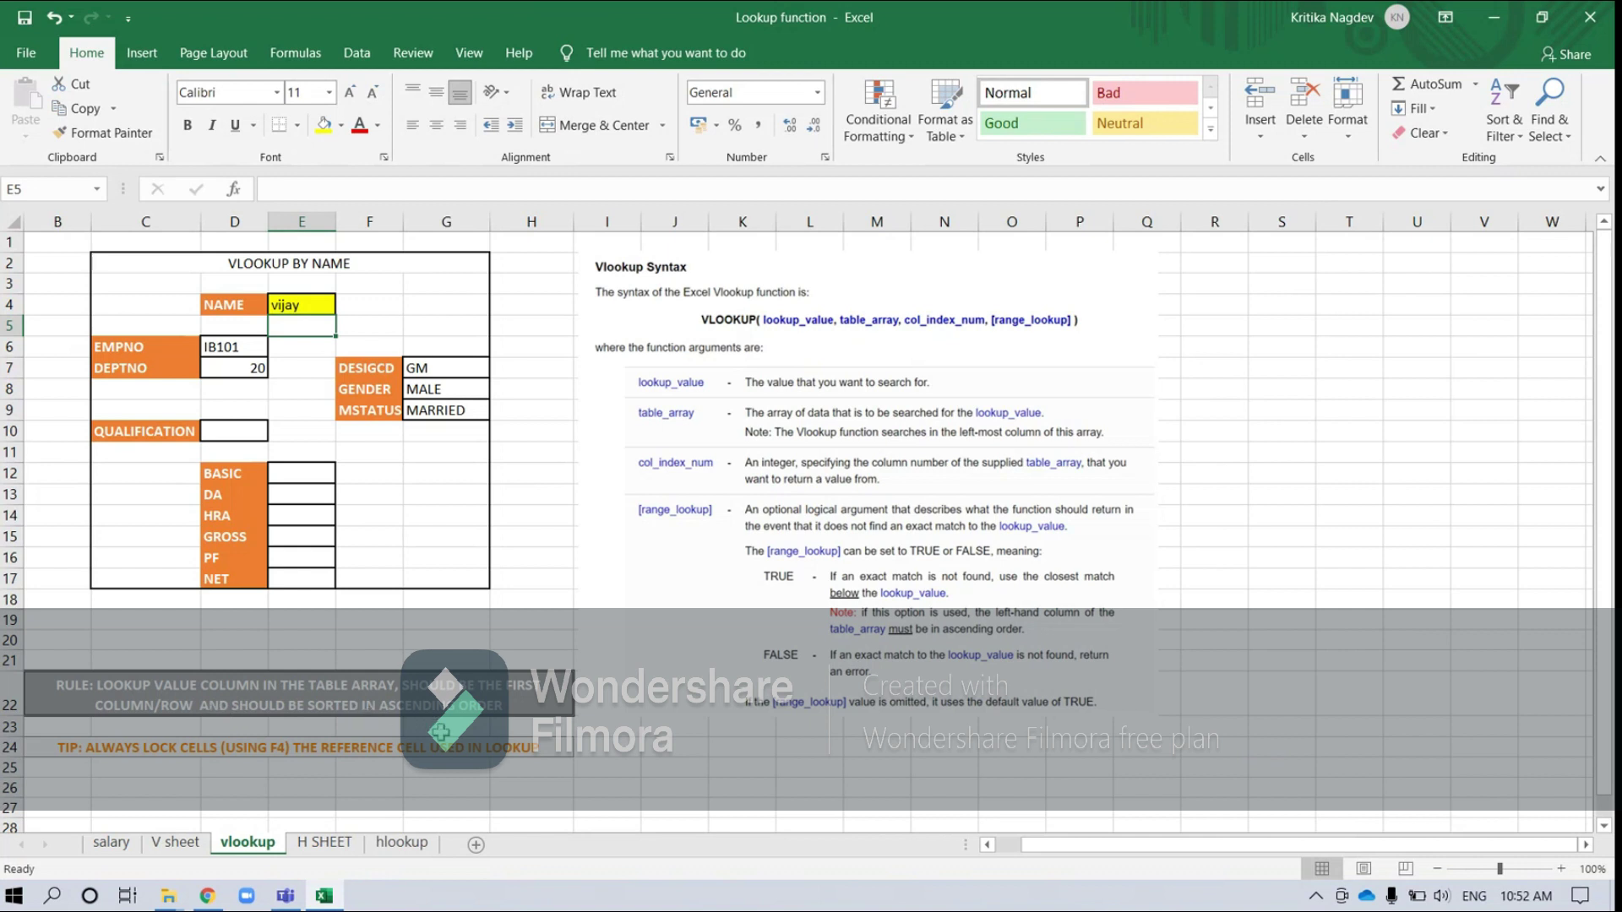
click(110, 843)
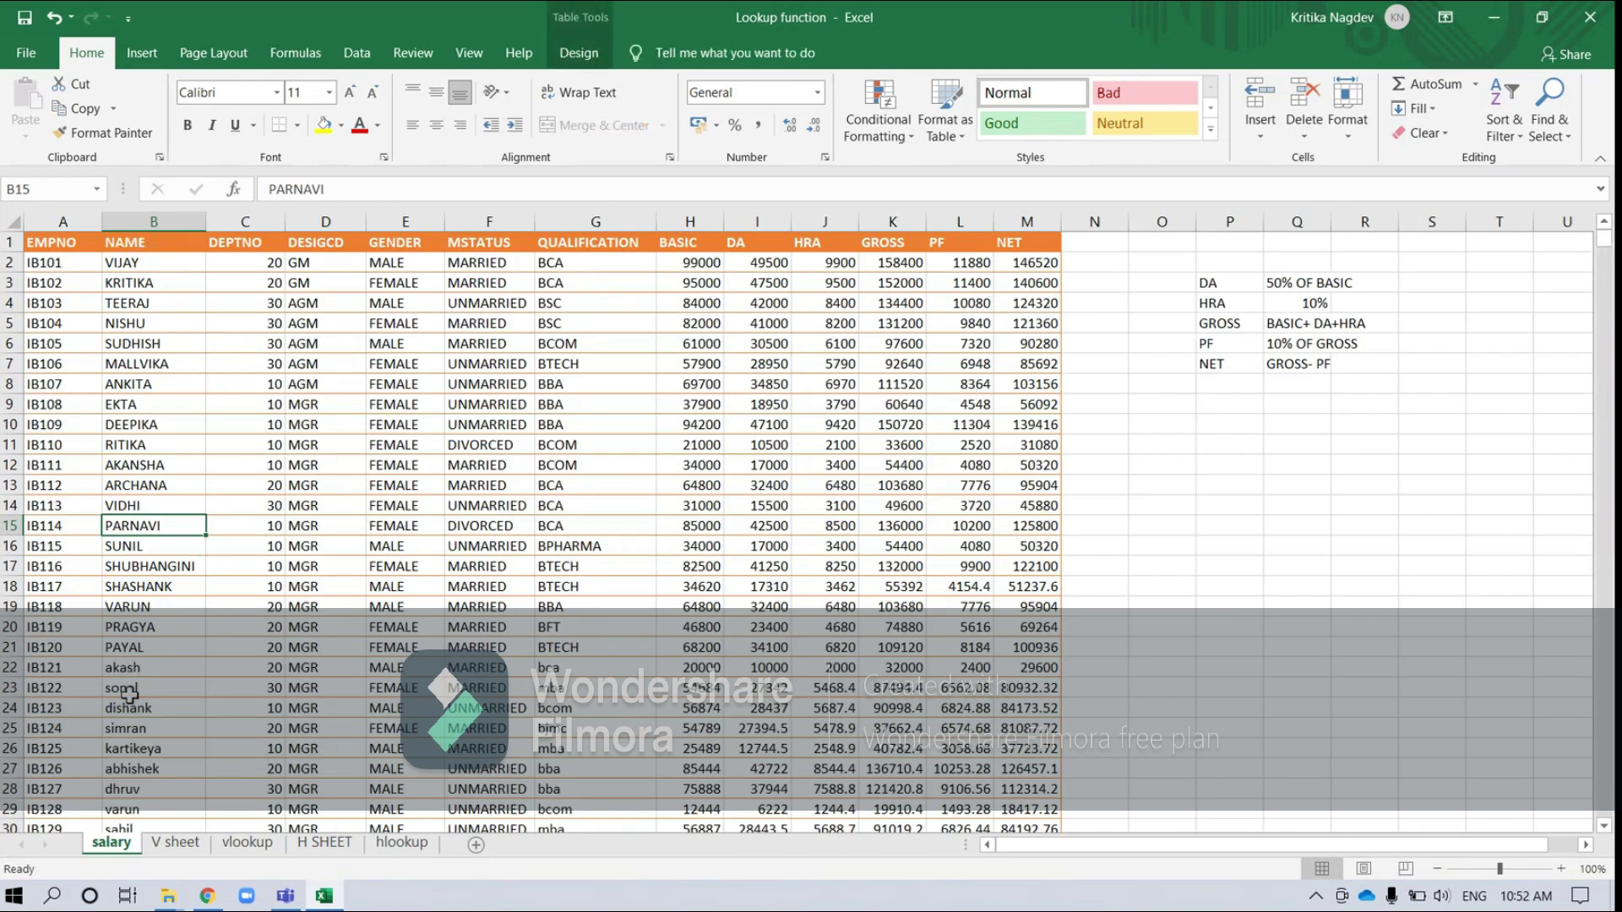
key(ctrl+Page_Down)
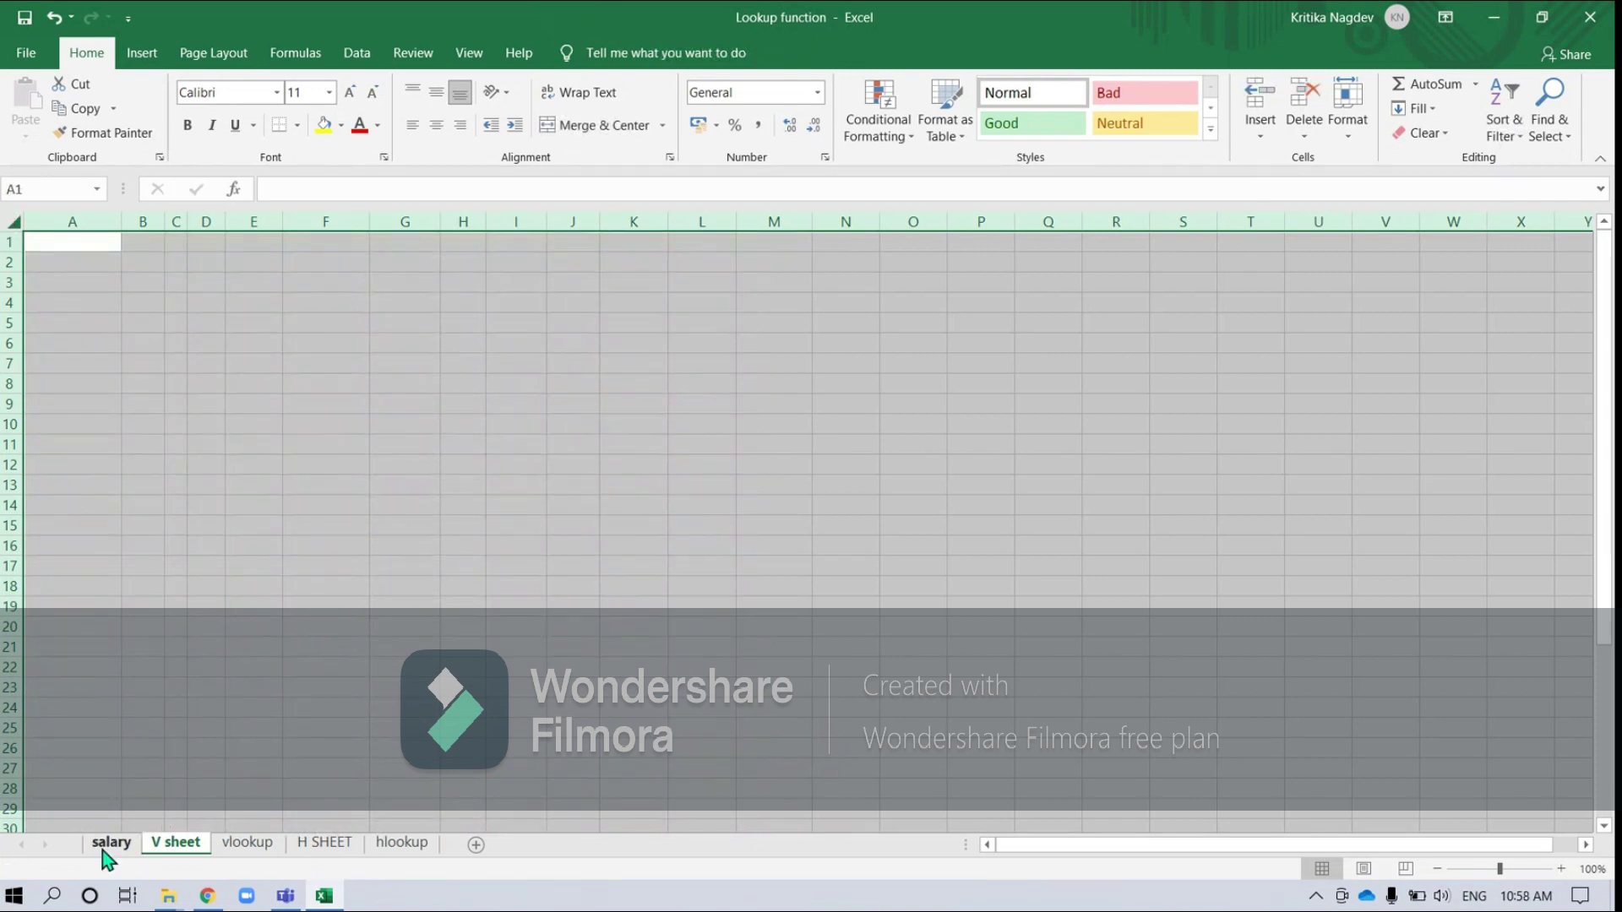
click(105, 848)
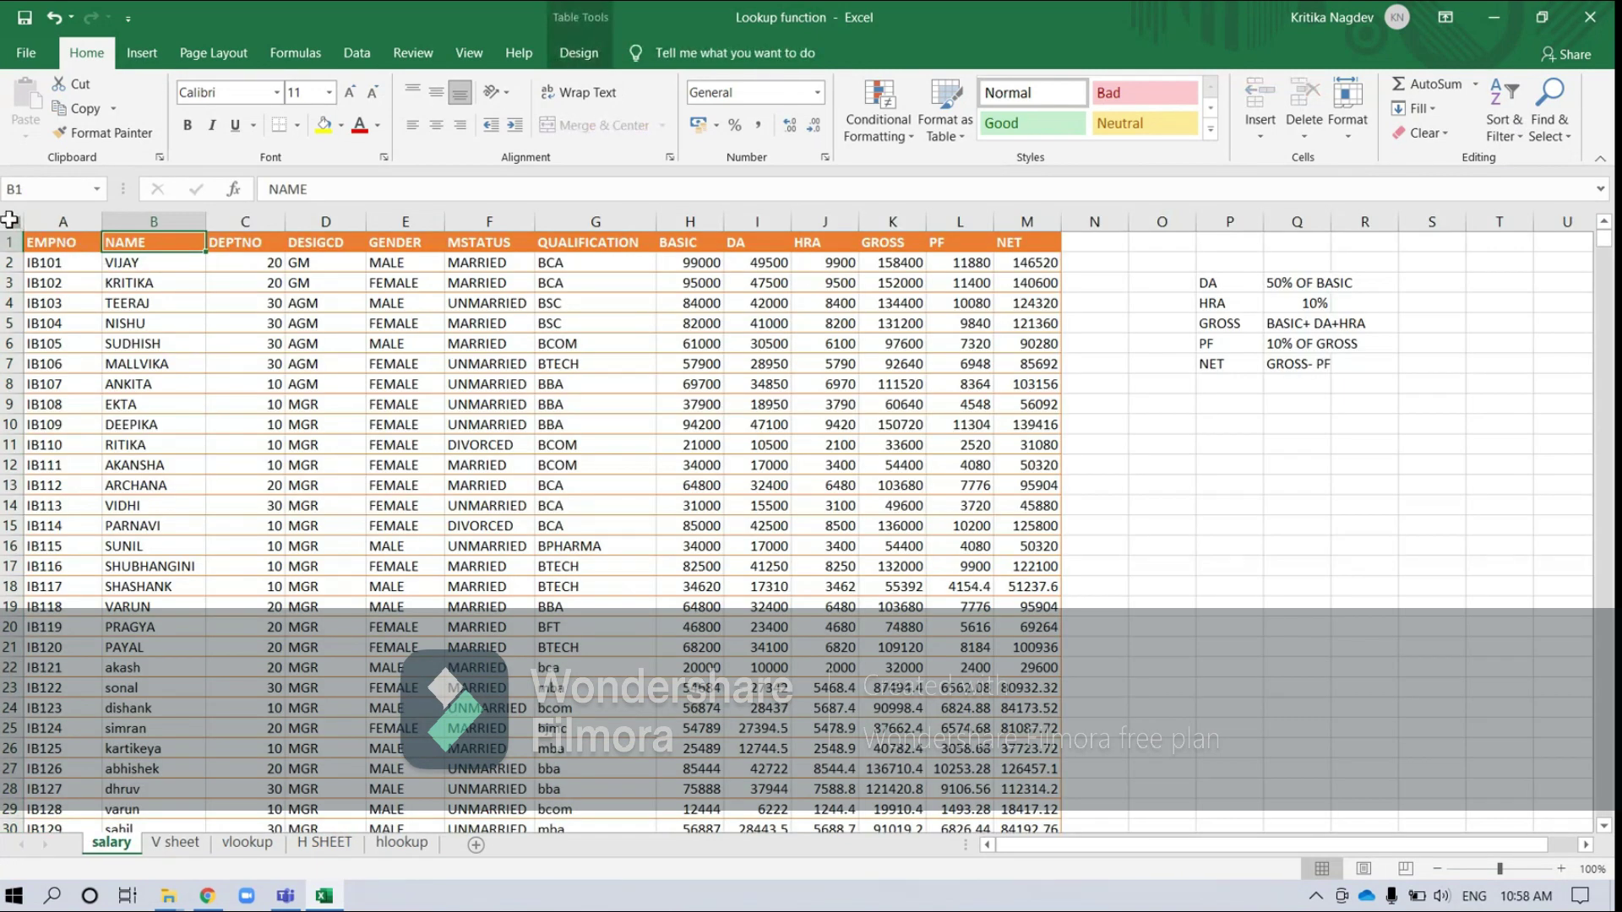
click(10, 221)
key(ctrl+c)
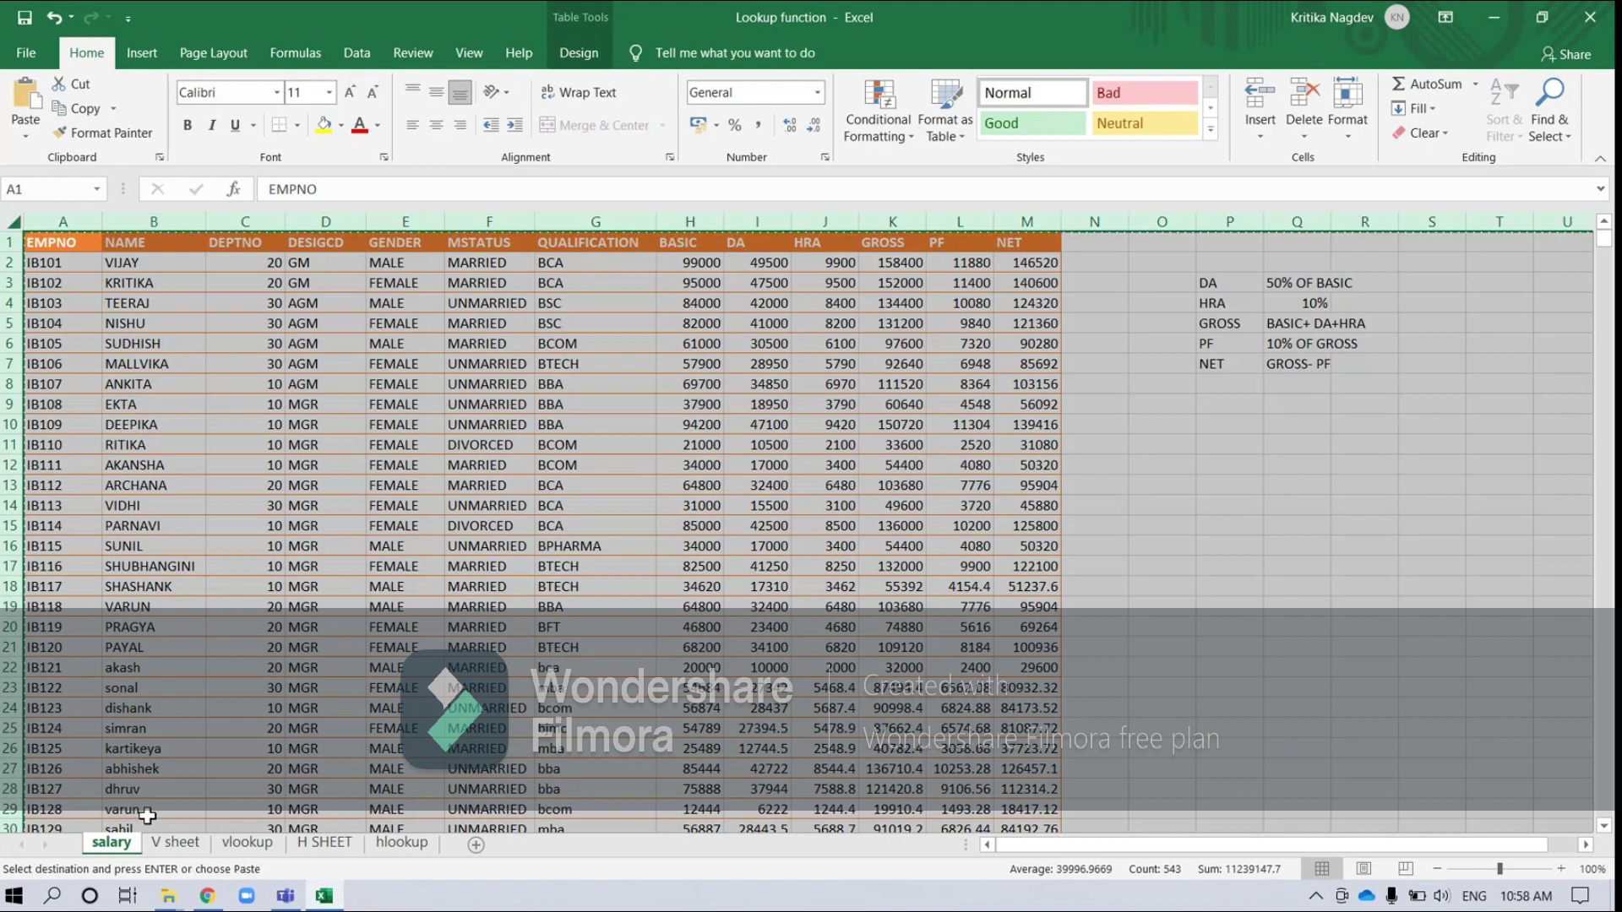
click(177, 844)
click(87, 241)
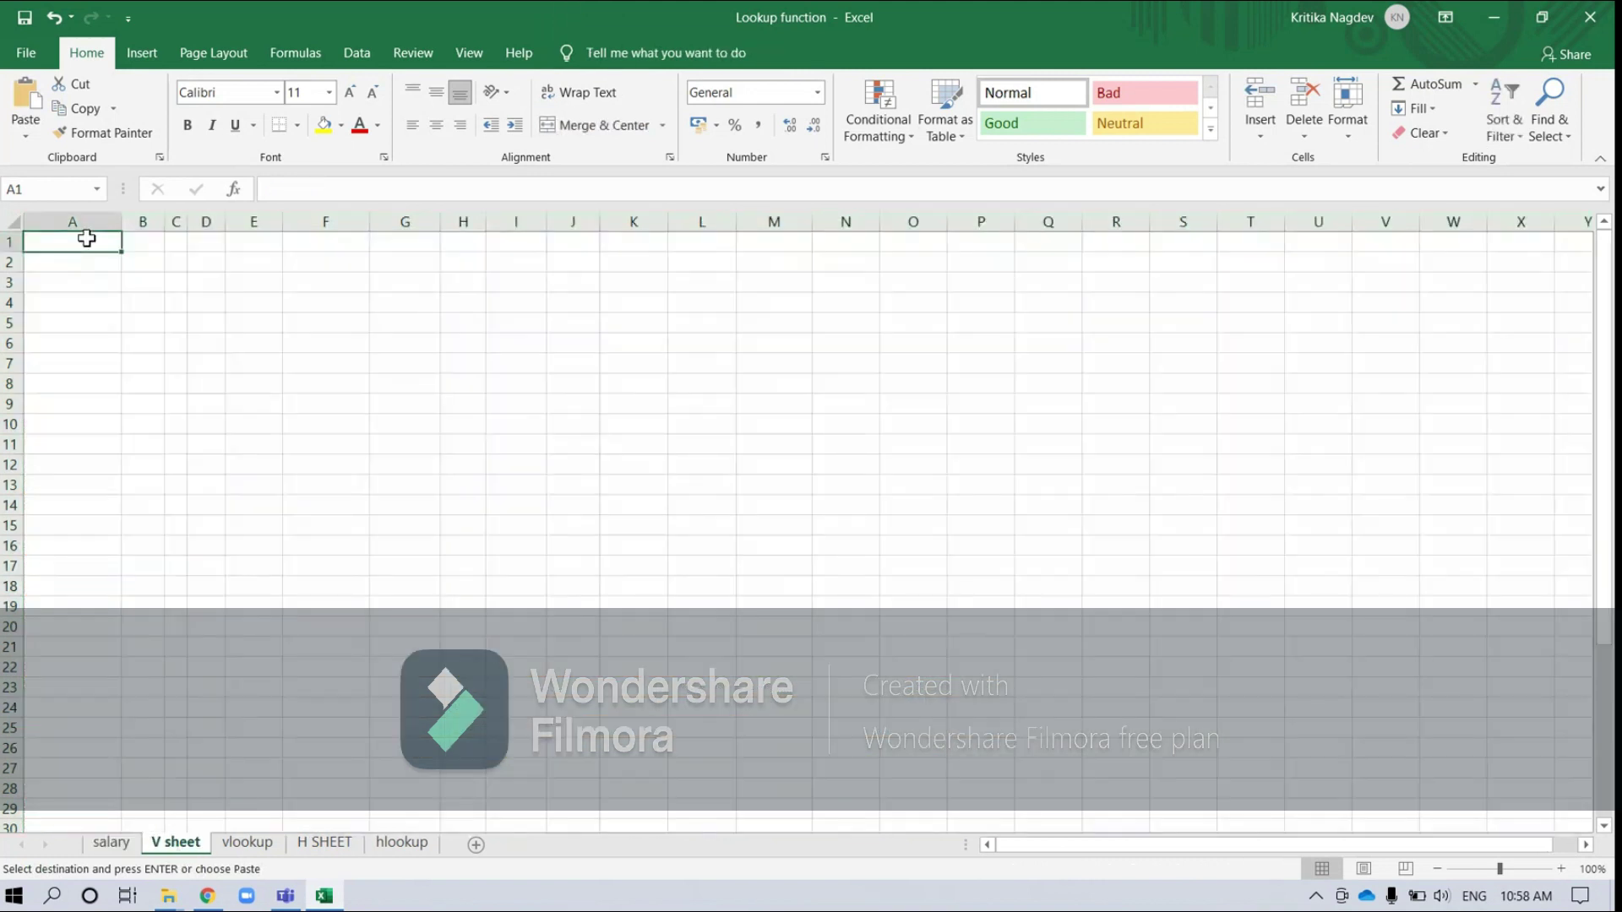
key(ctrl+v)
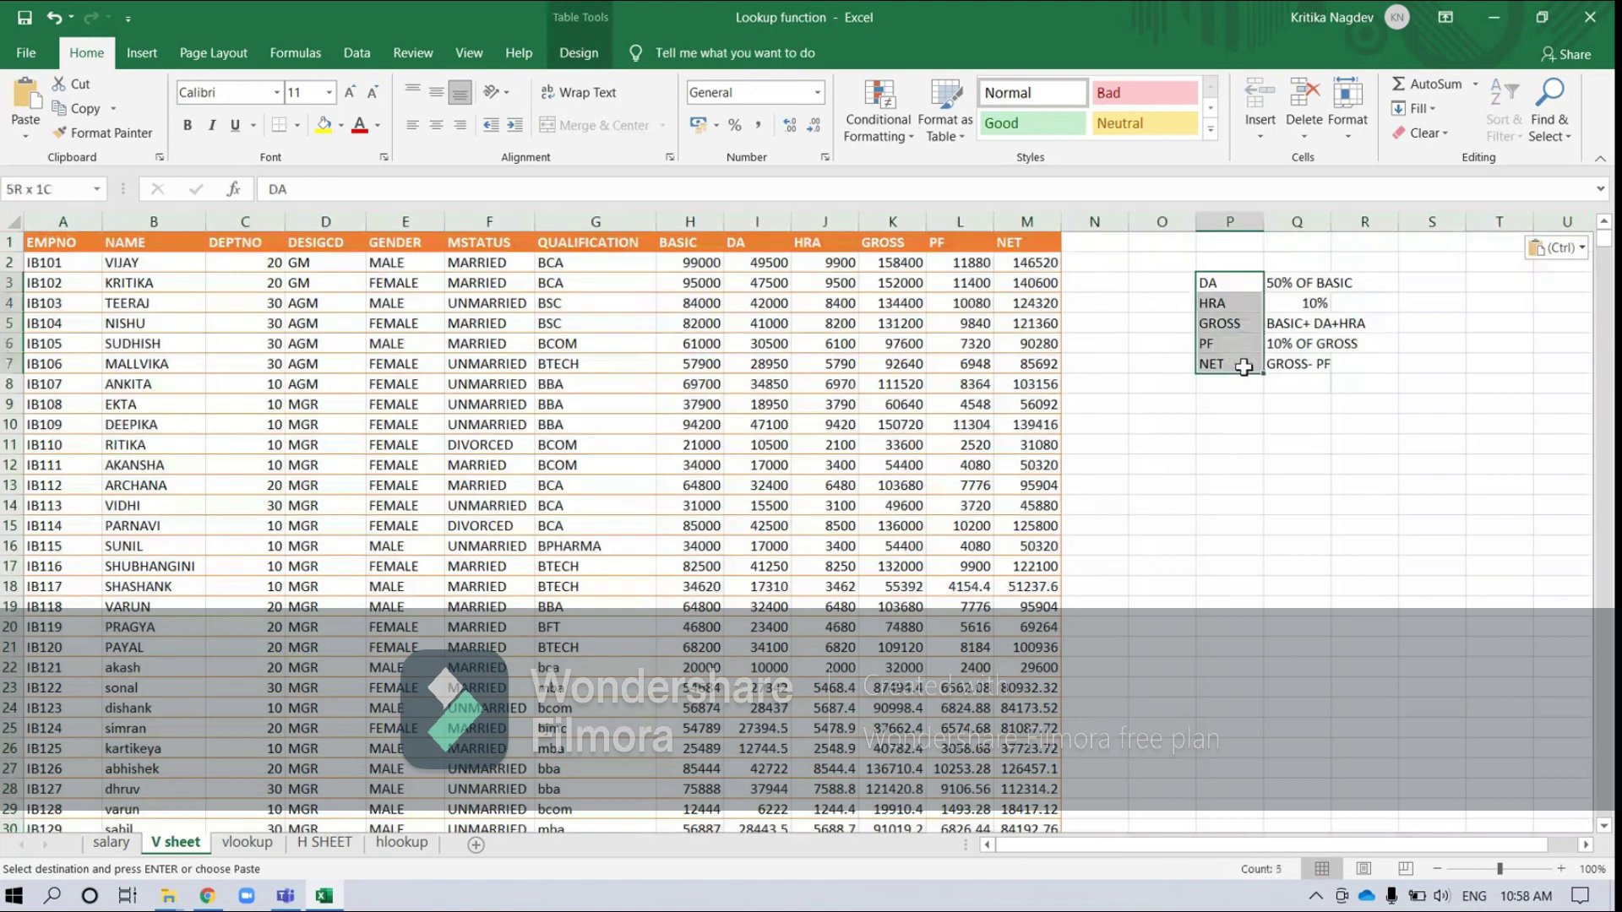
drag(1217, 283, 1358, 377)
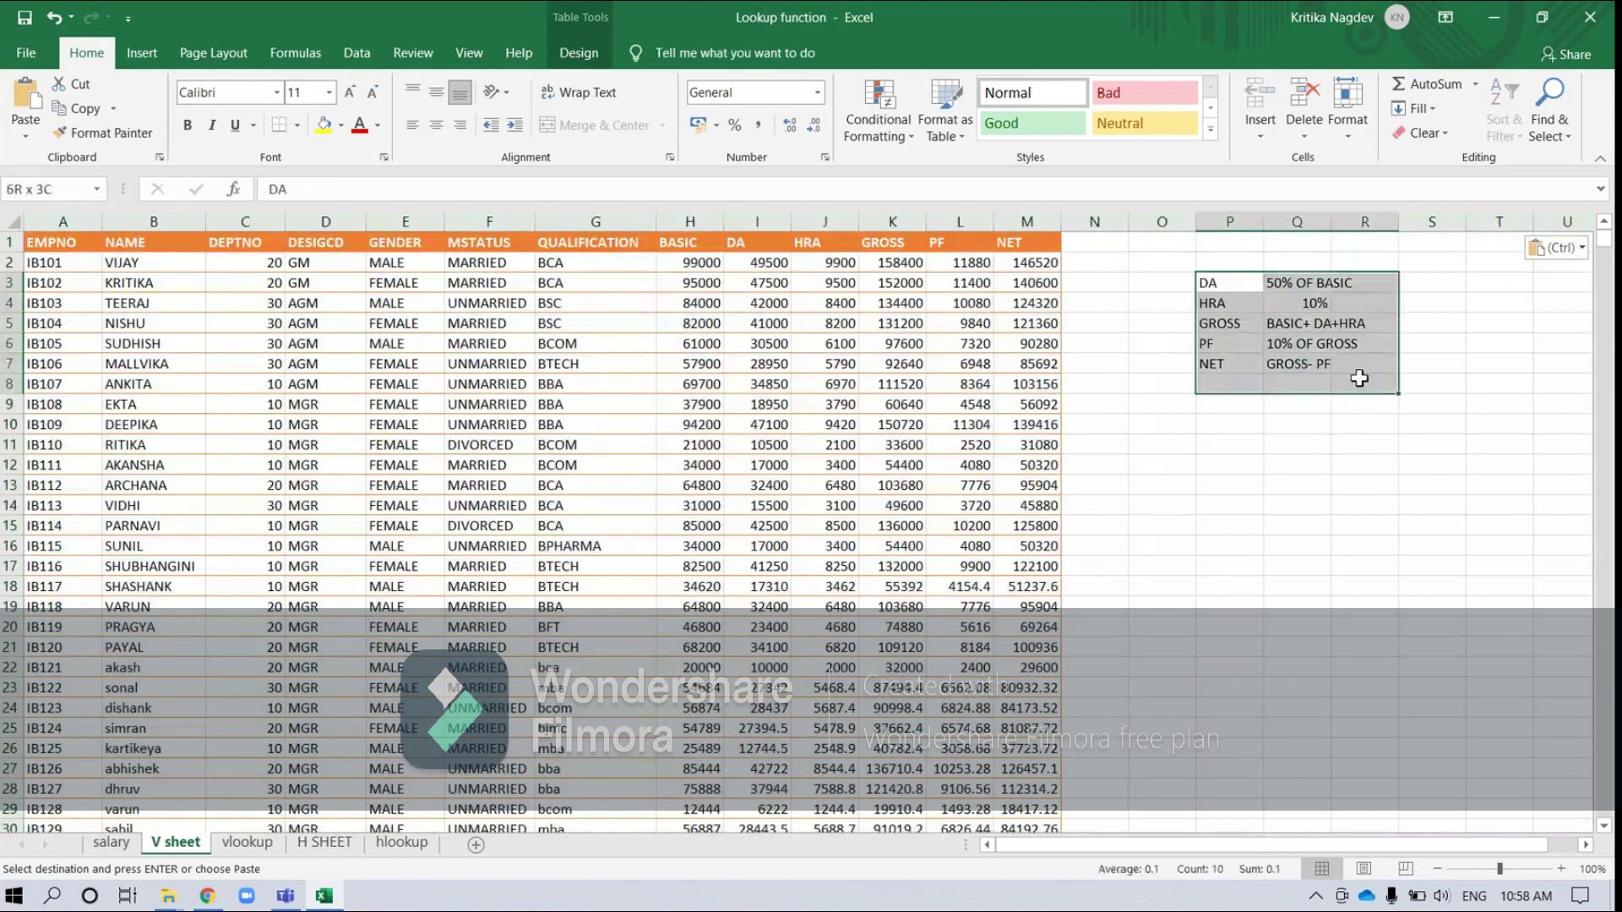
- Move the NAME column in V sheet ahead of the EMPNO column so it is the table's first column
click(157, 220)
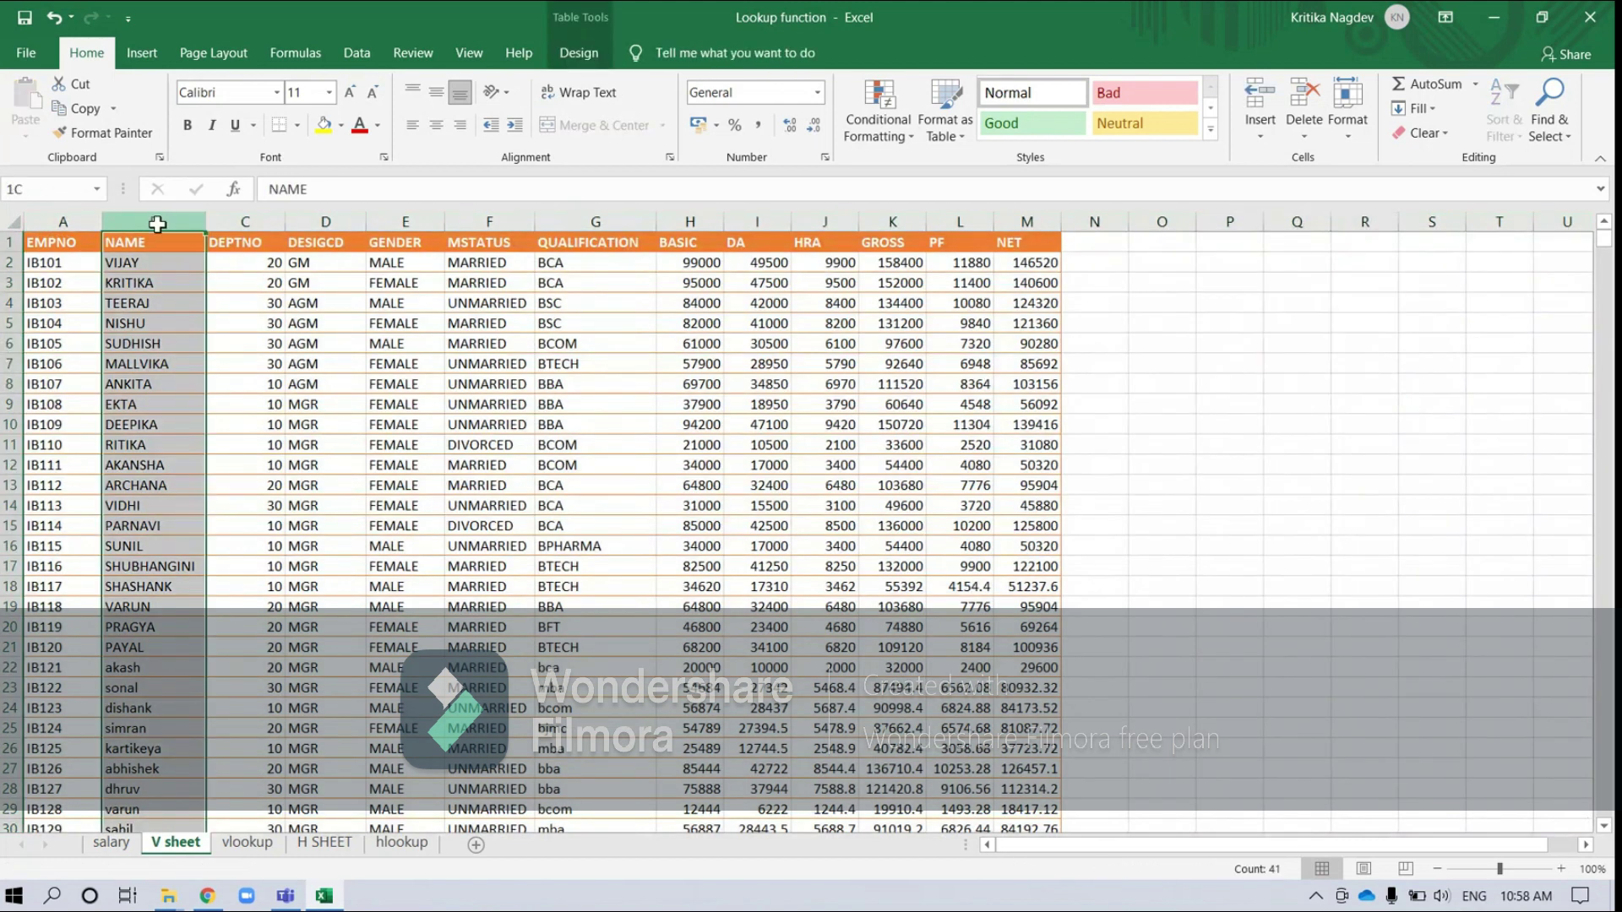
right_click(158, 225)
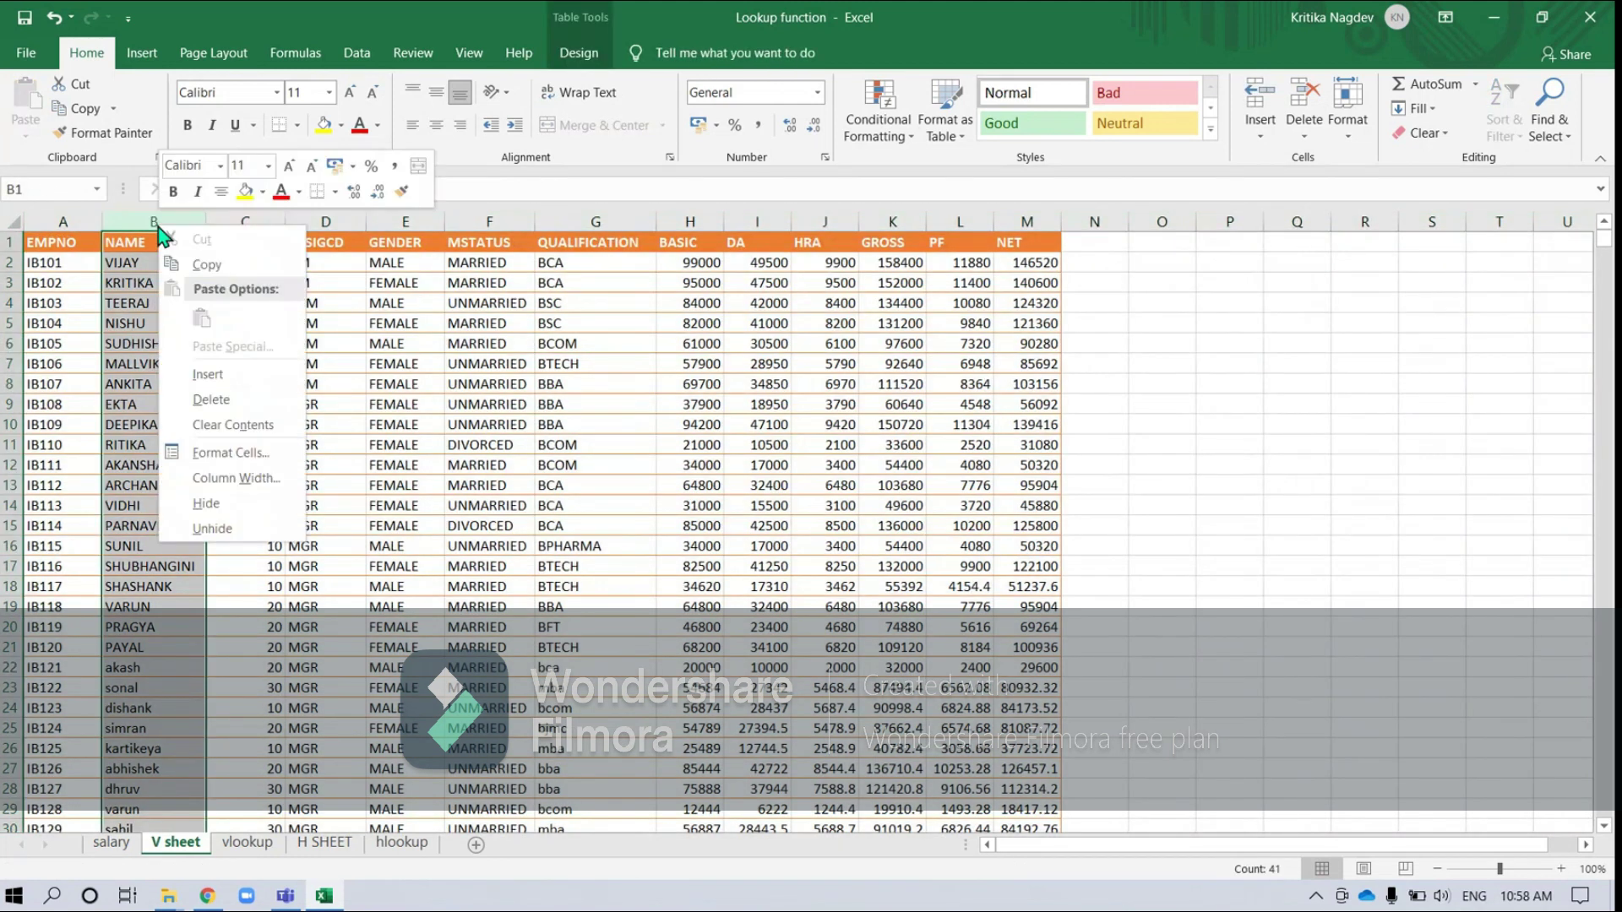
click(157, 220)
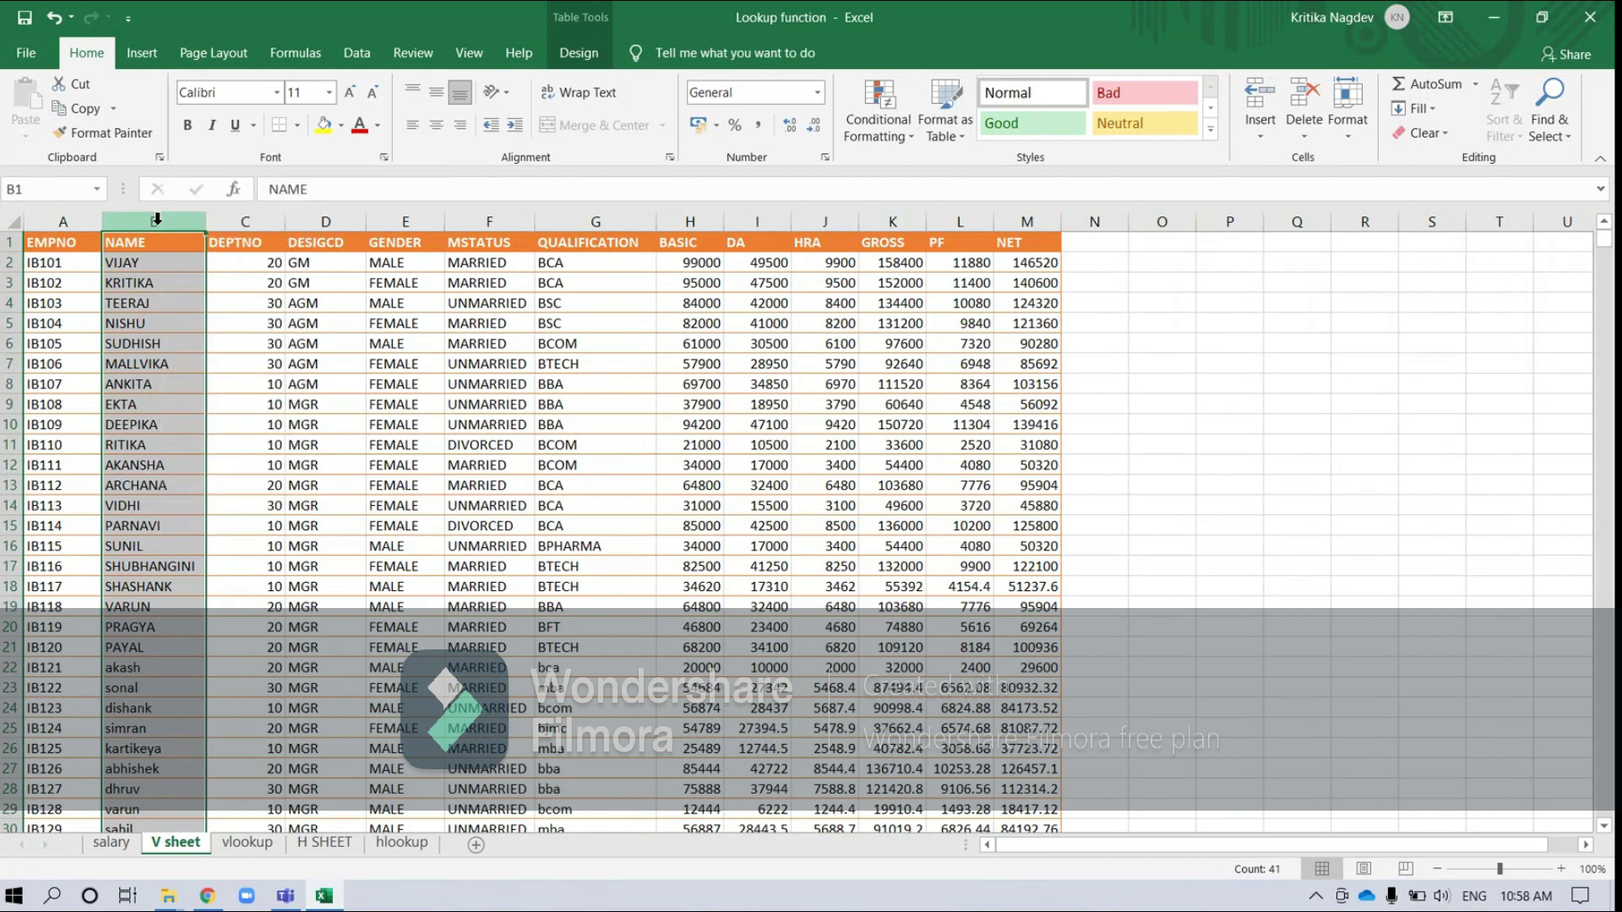
key(ctrl+c)
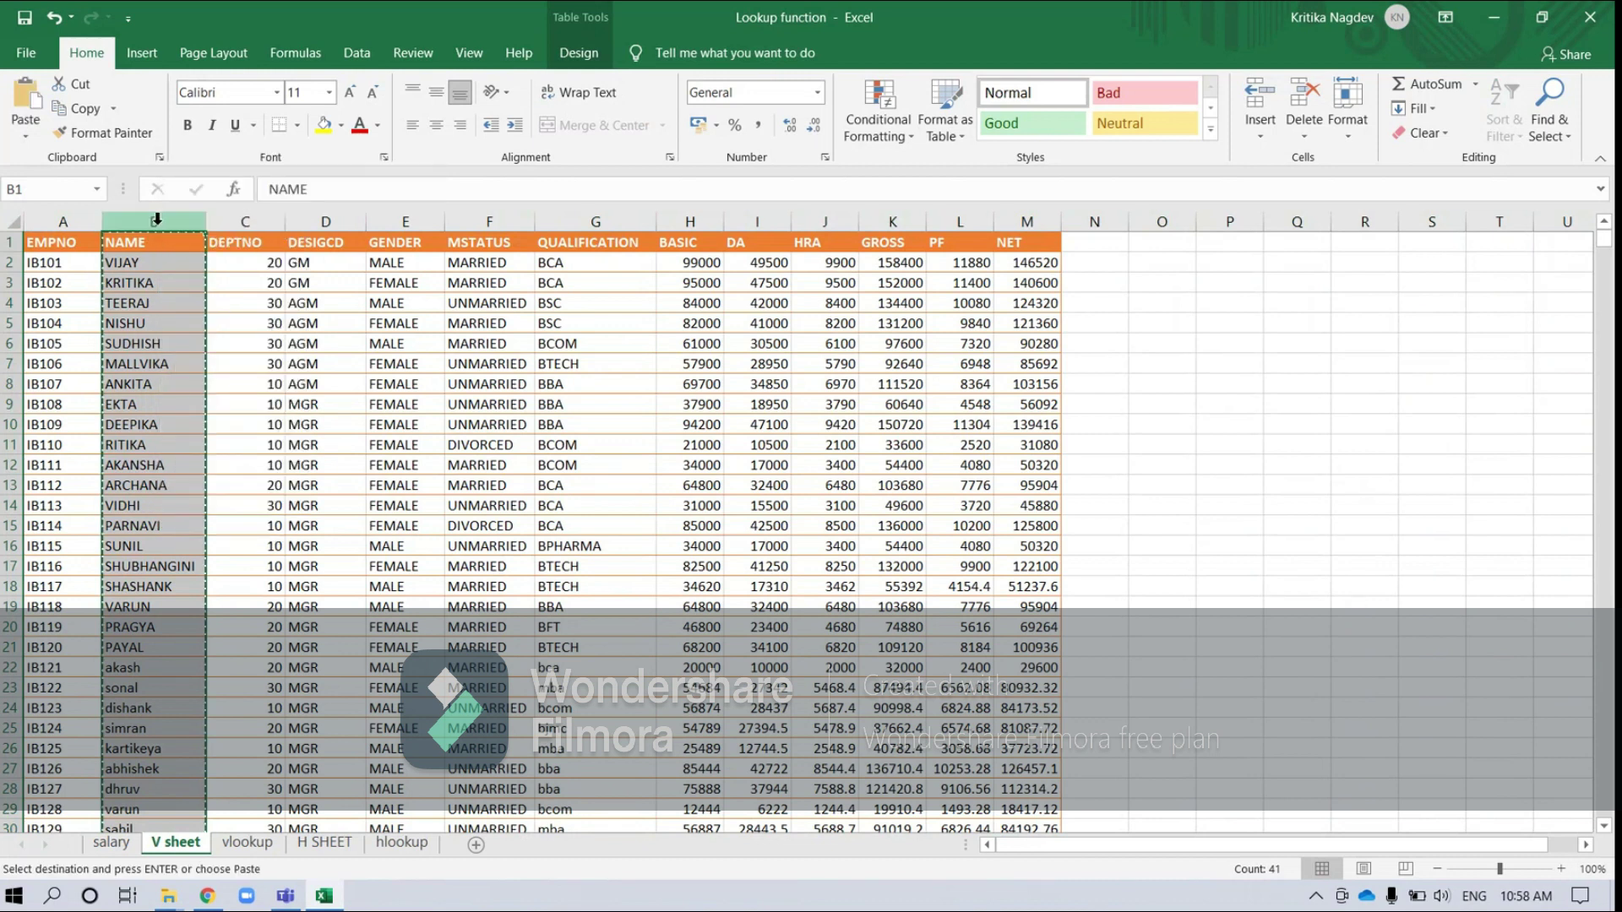
right_click(39, 221)
click(112, 378)
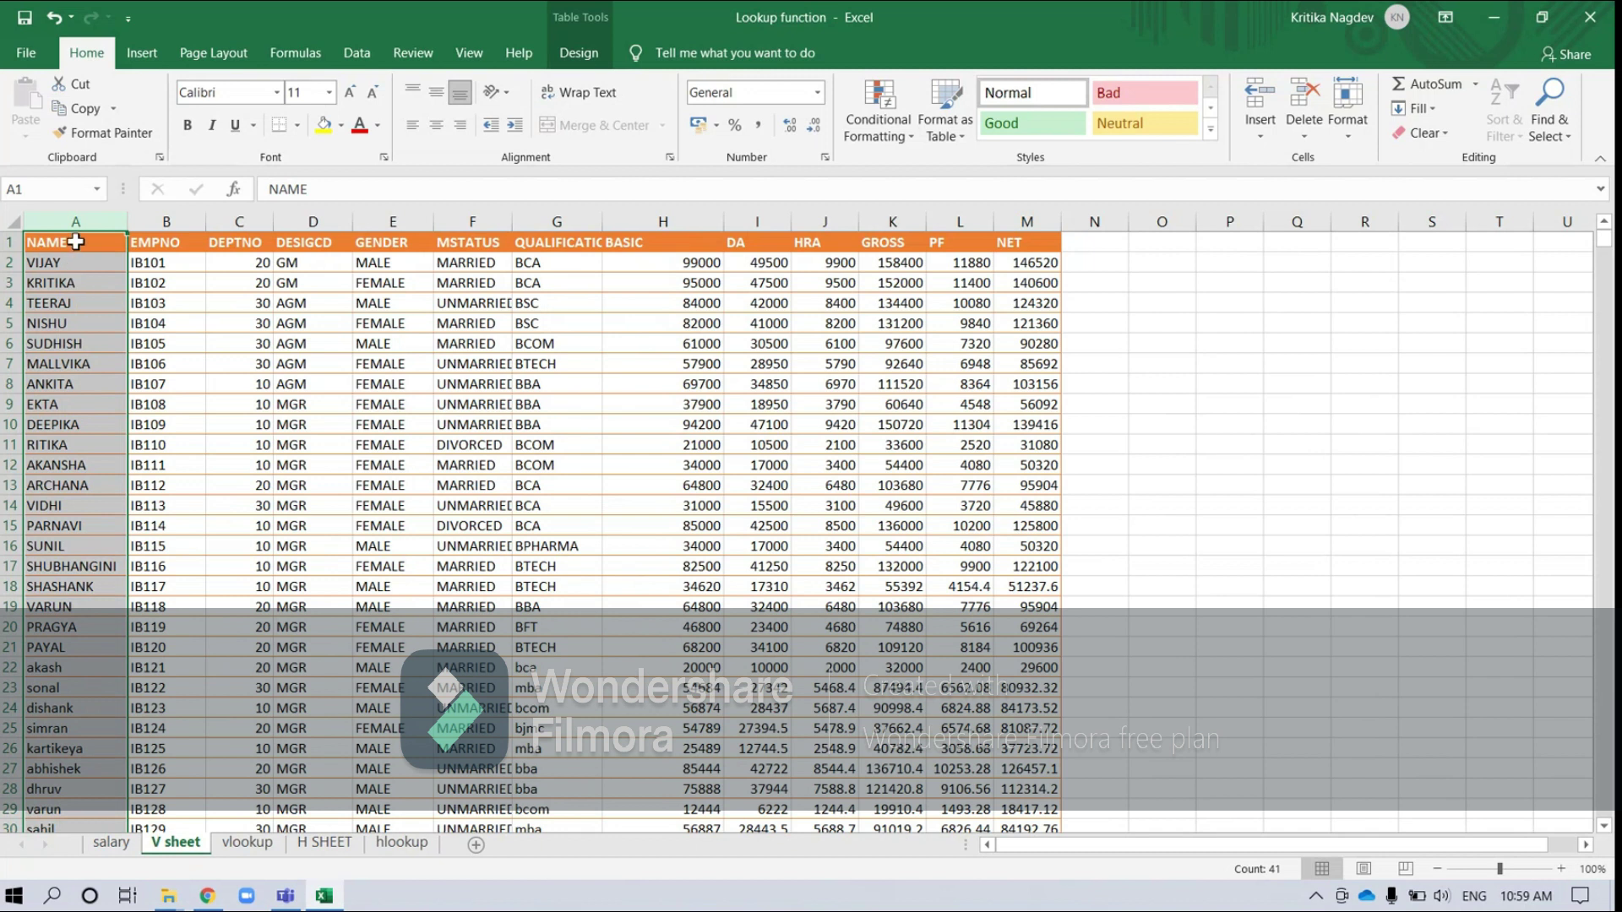
- Sort the V sheet table by the NAME column in ascending A to Z order
click(73, 242)
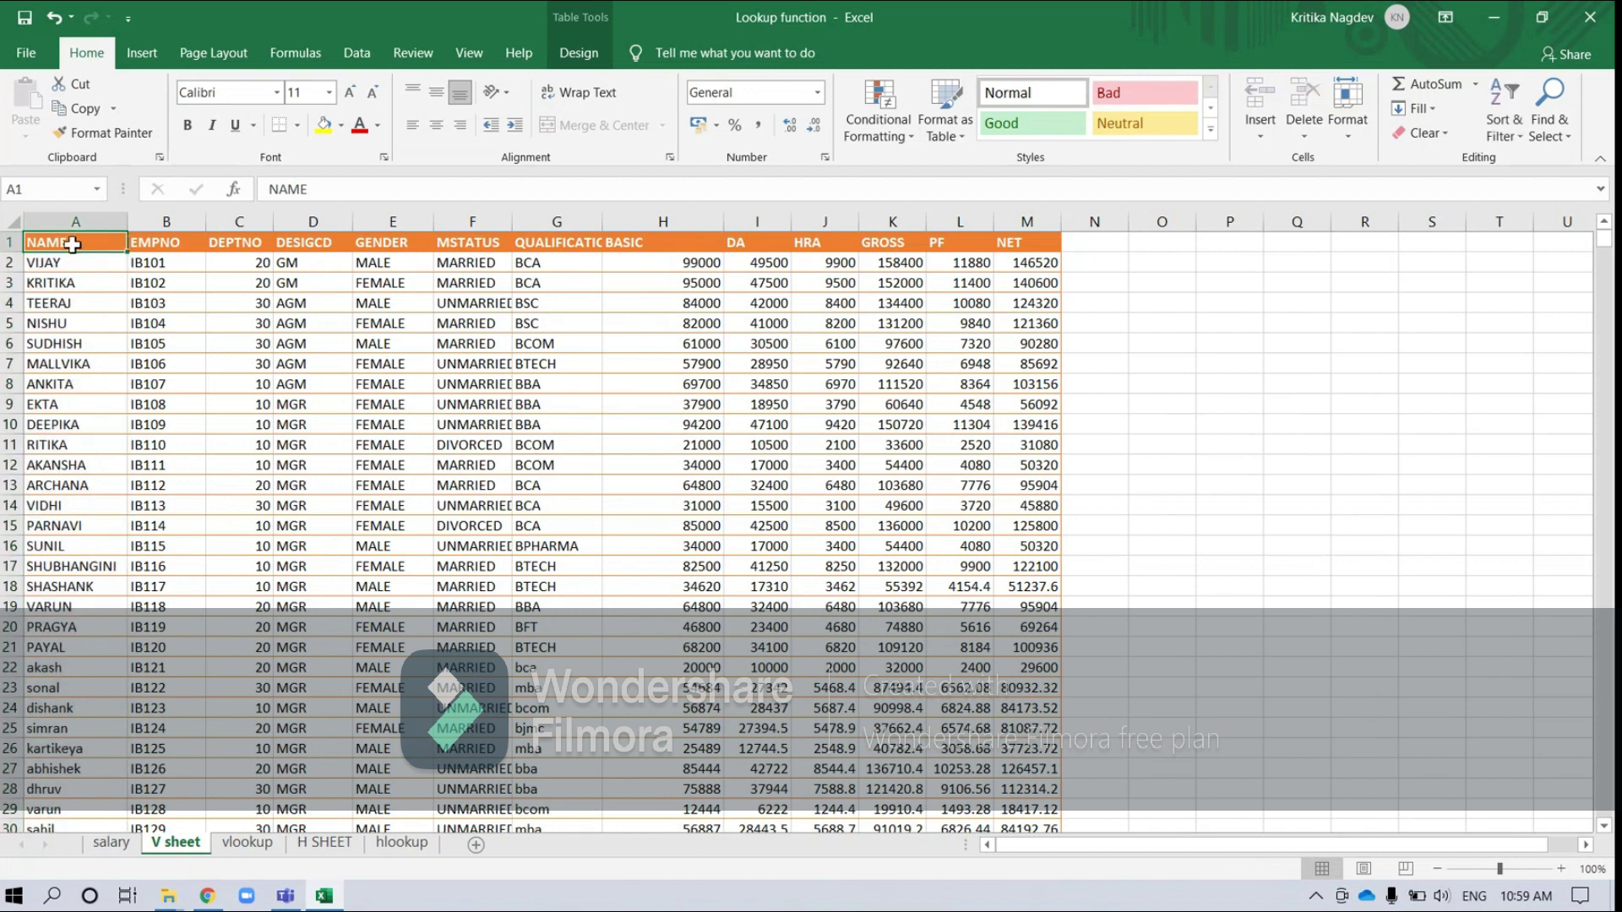
key(ctrl+shift+Down)
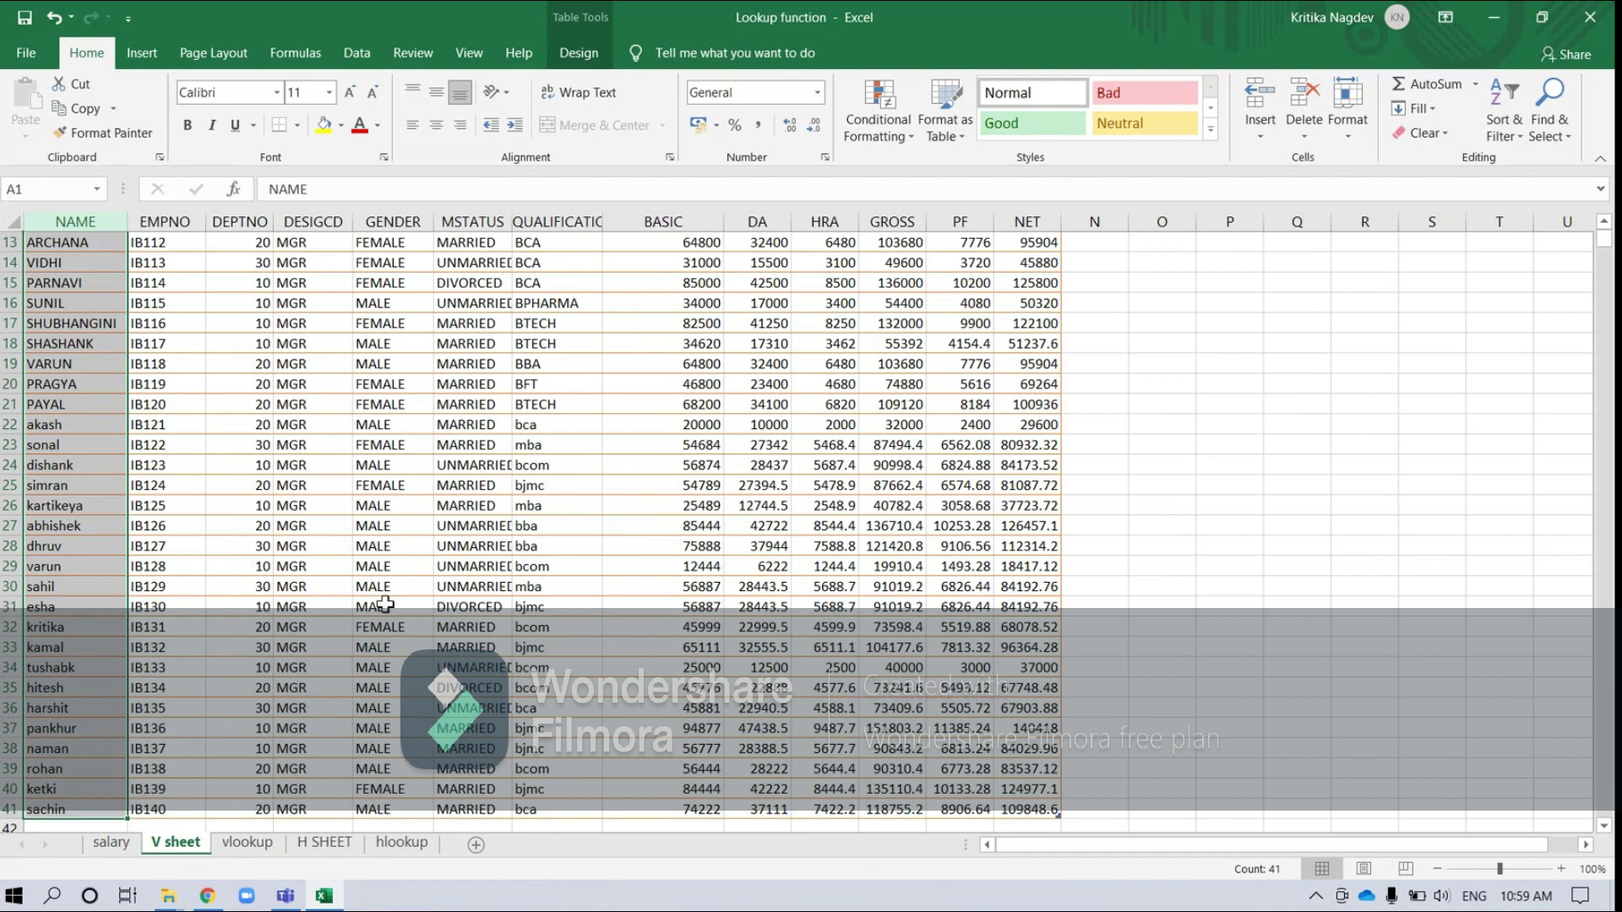
key(alt)
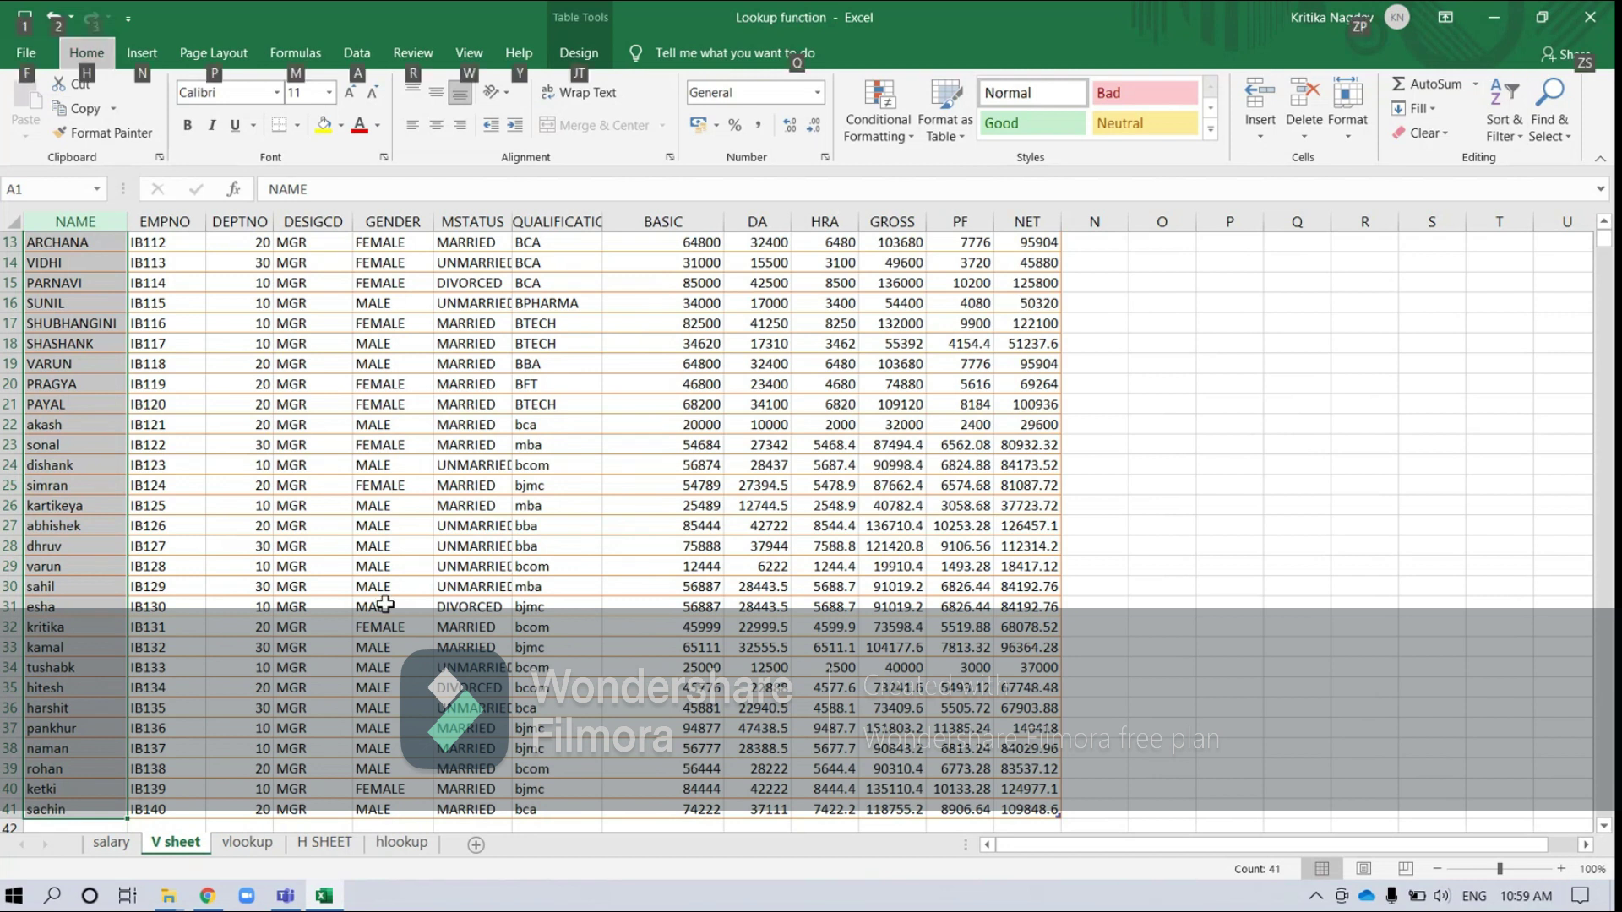
key(h)
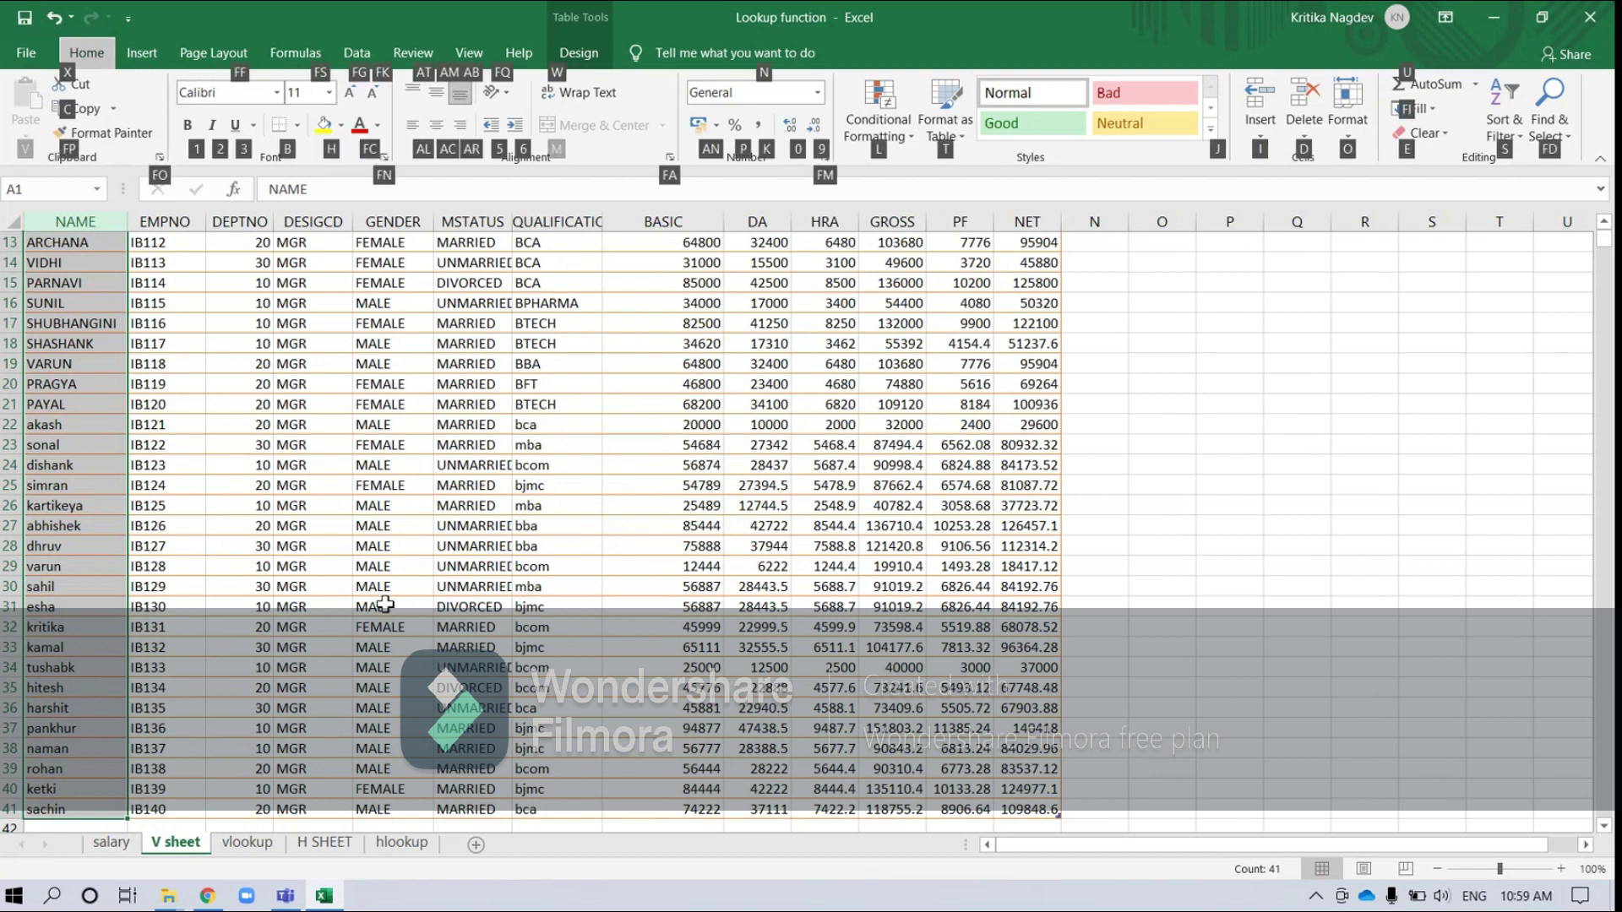
key(s)
key(s)
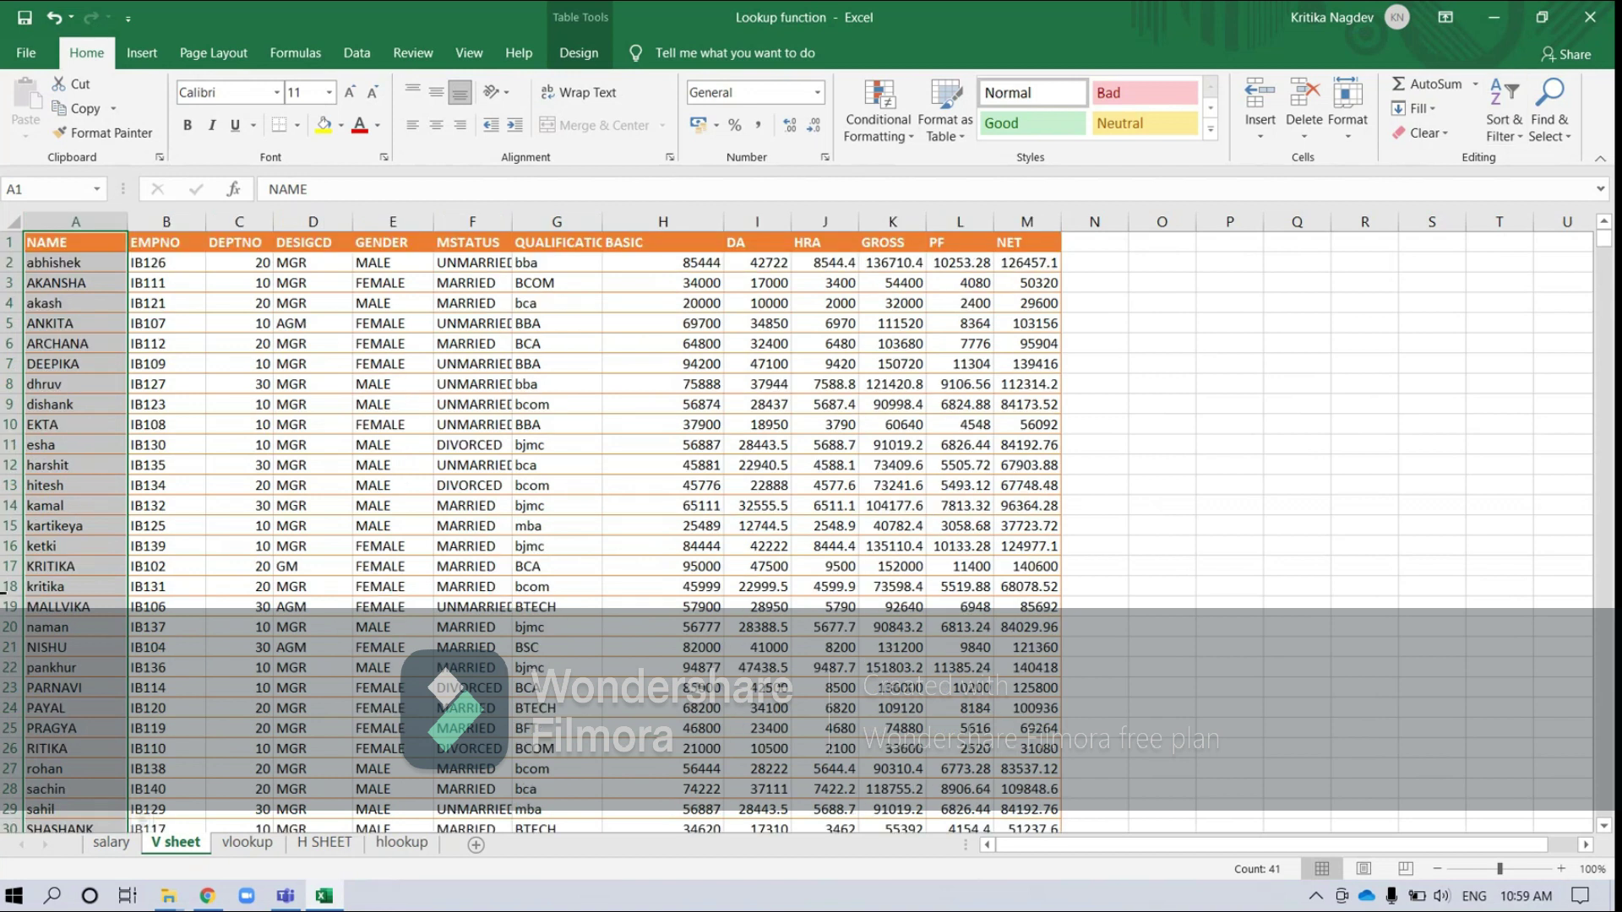
click(93, 260)
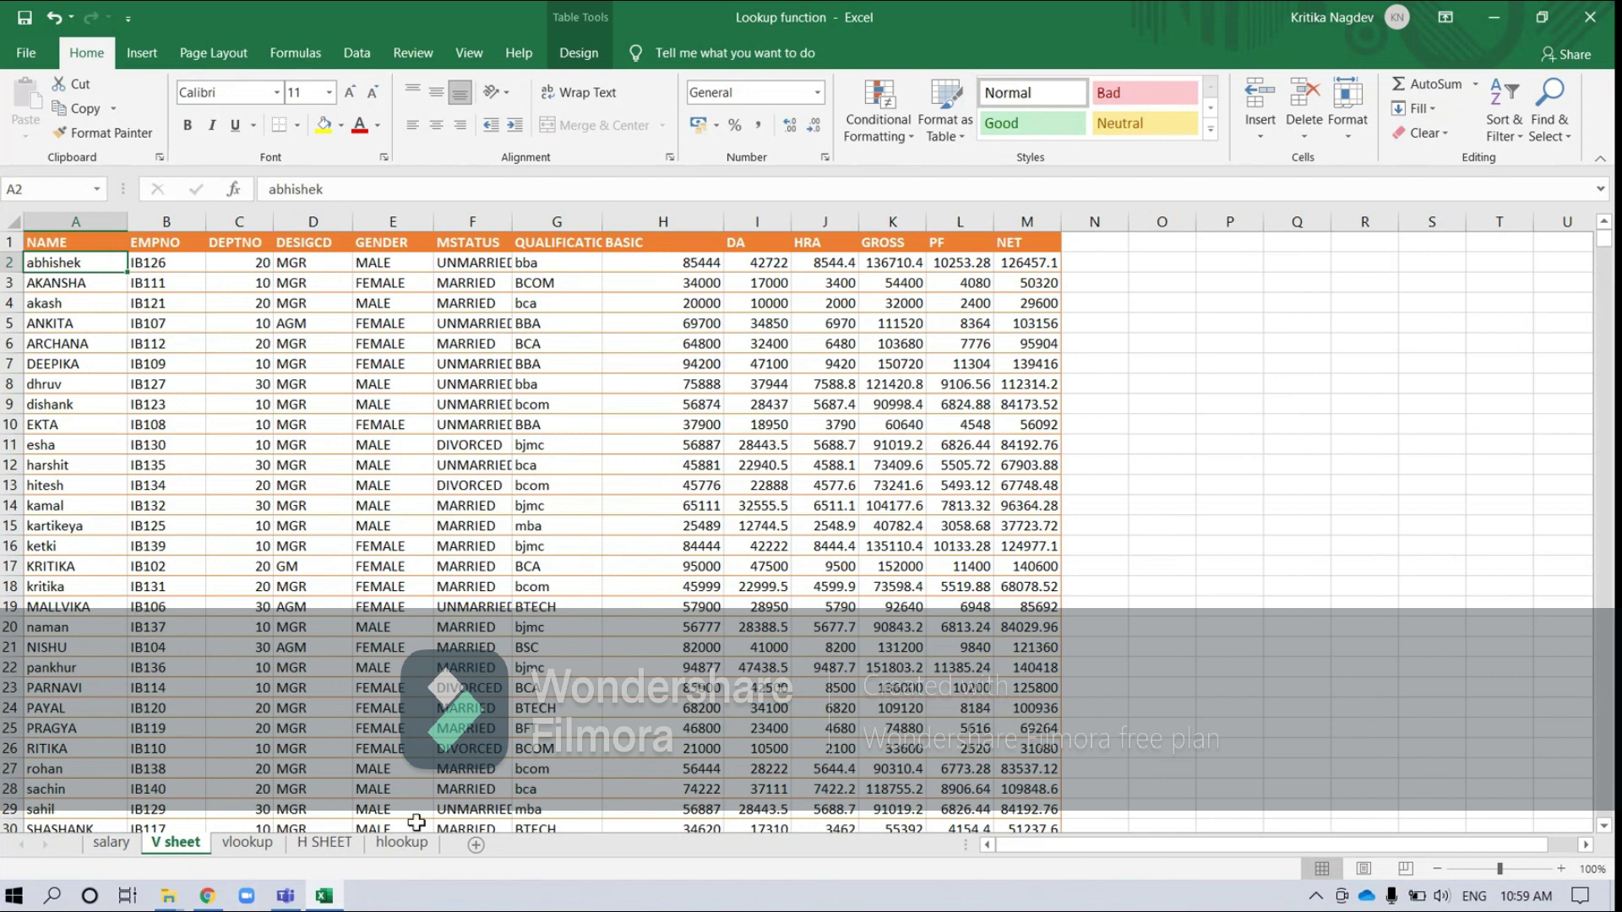
- Copy the header row A1:M1 from V sheet and paste it transposed at cell R4 of the vlookup sheet using Paste Special
click(247, 843)
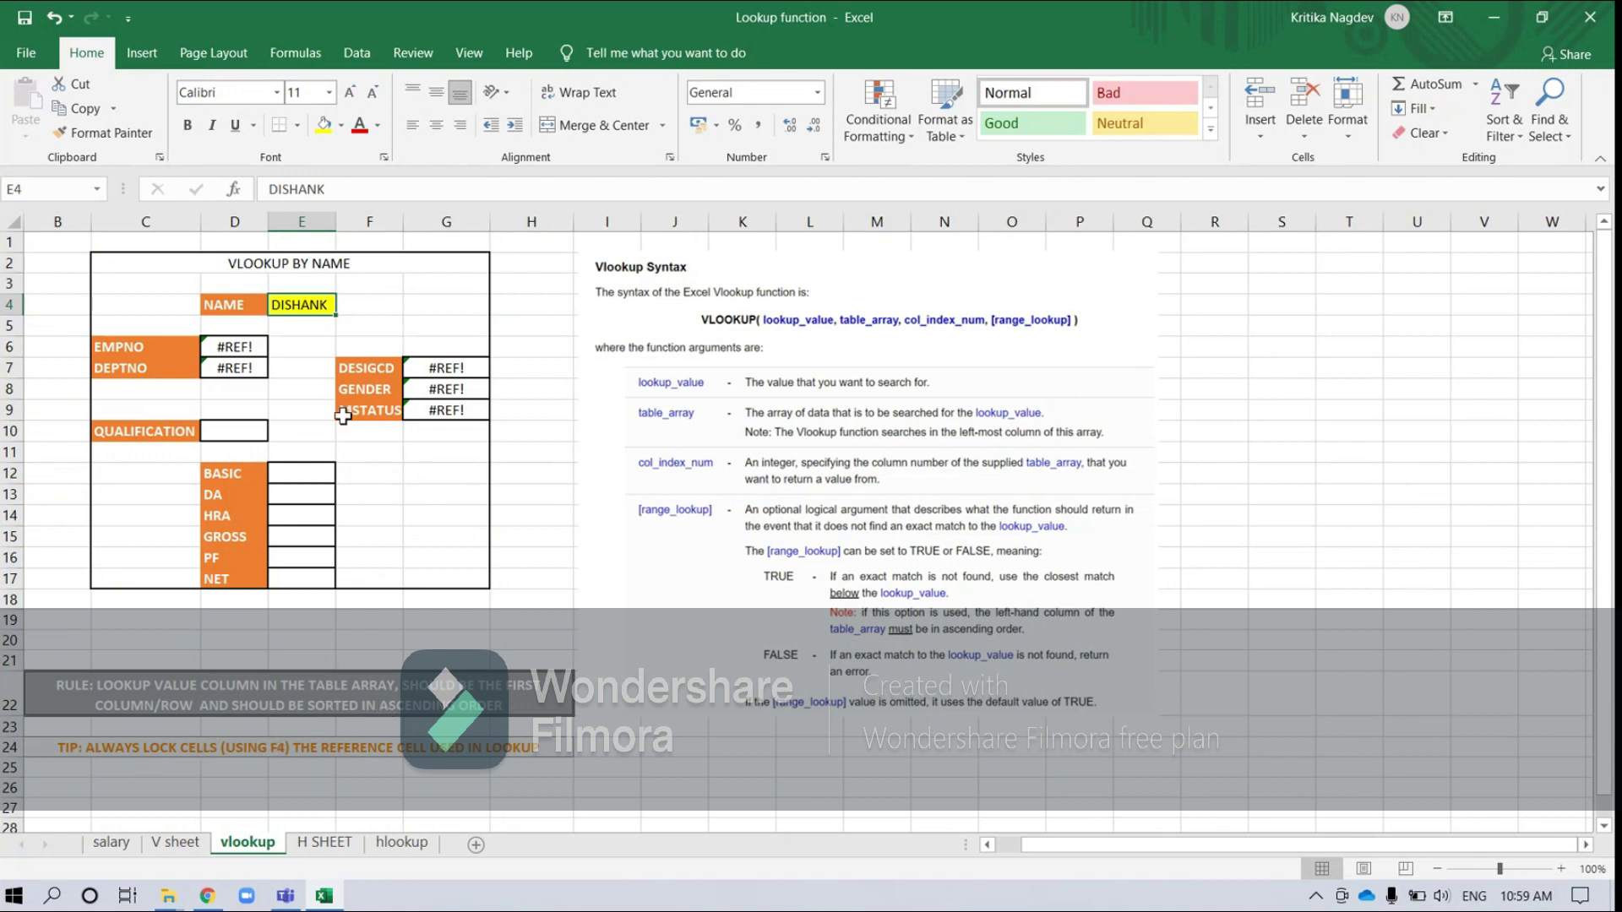
click(180, 845)
drag(51, 242, 1042, 239)
key(ctrl+c)
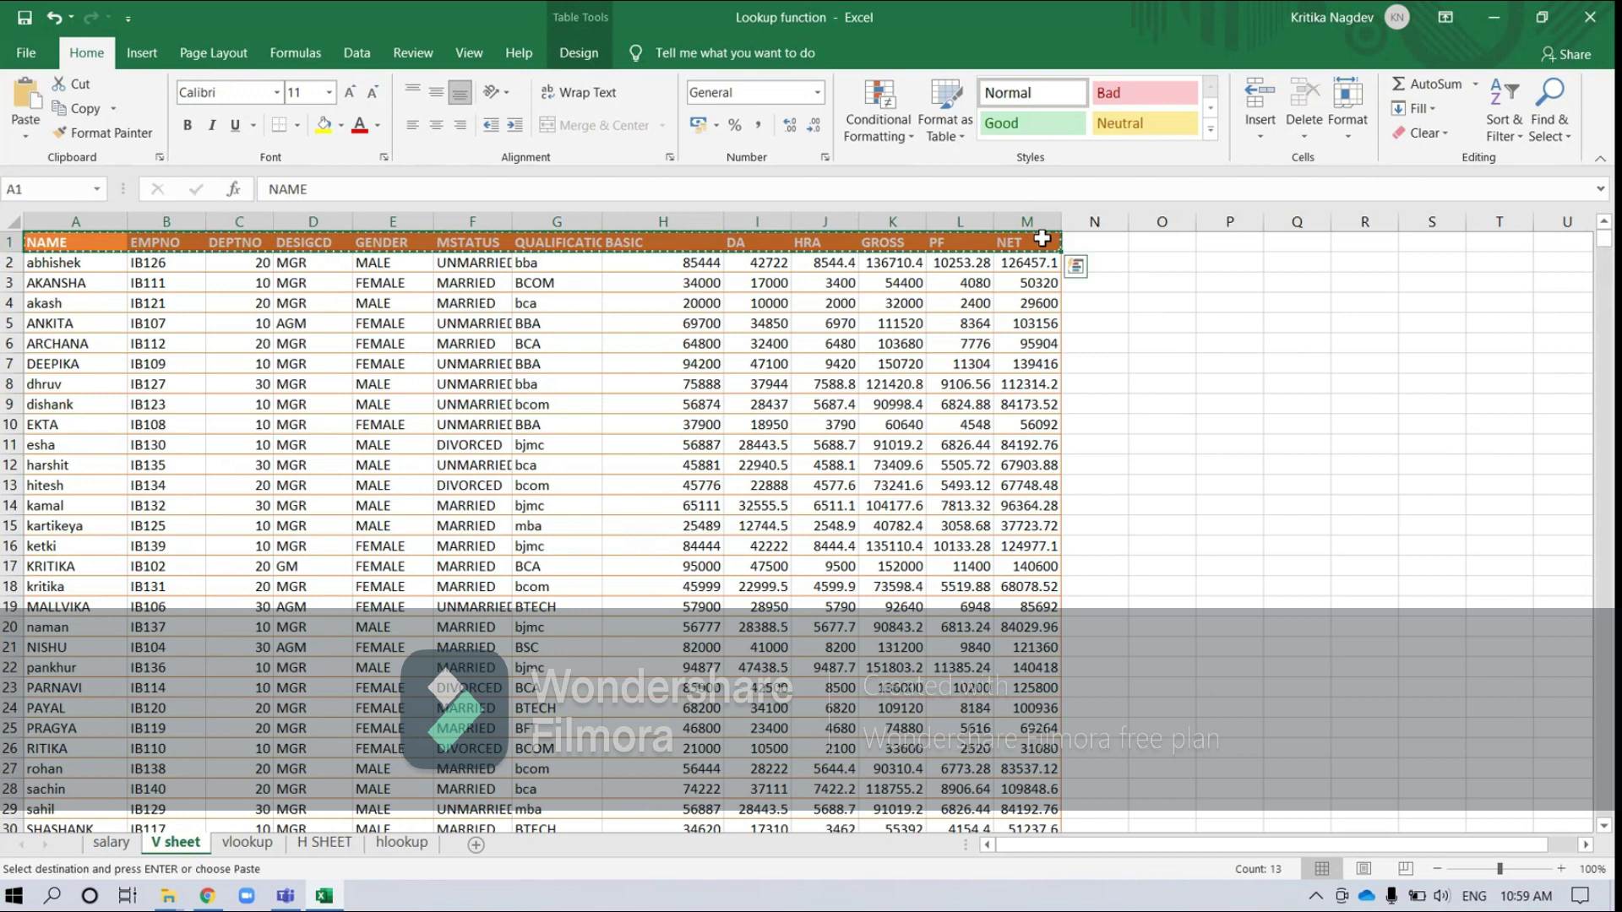
click(240, 842)
click(1230, 303)
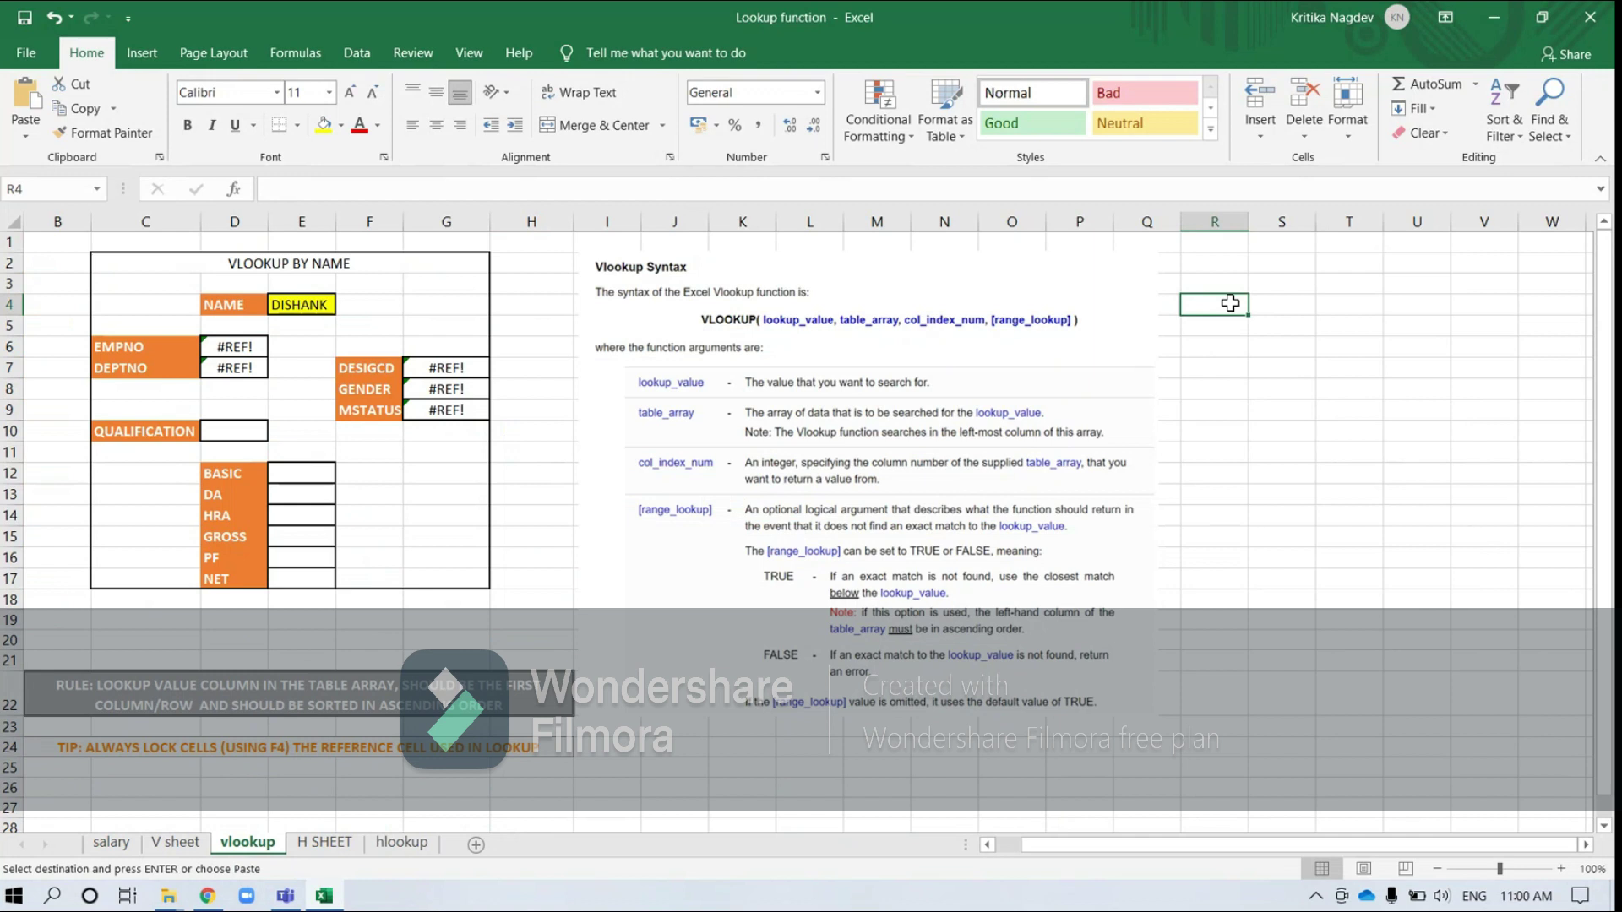
click(25, 136)
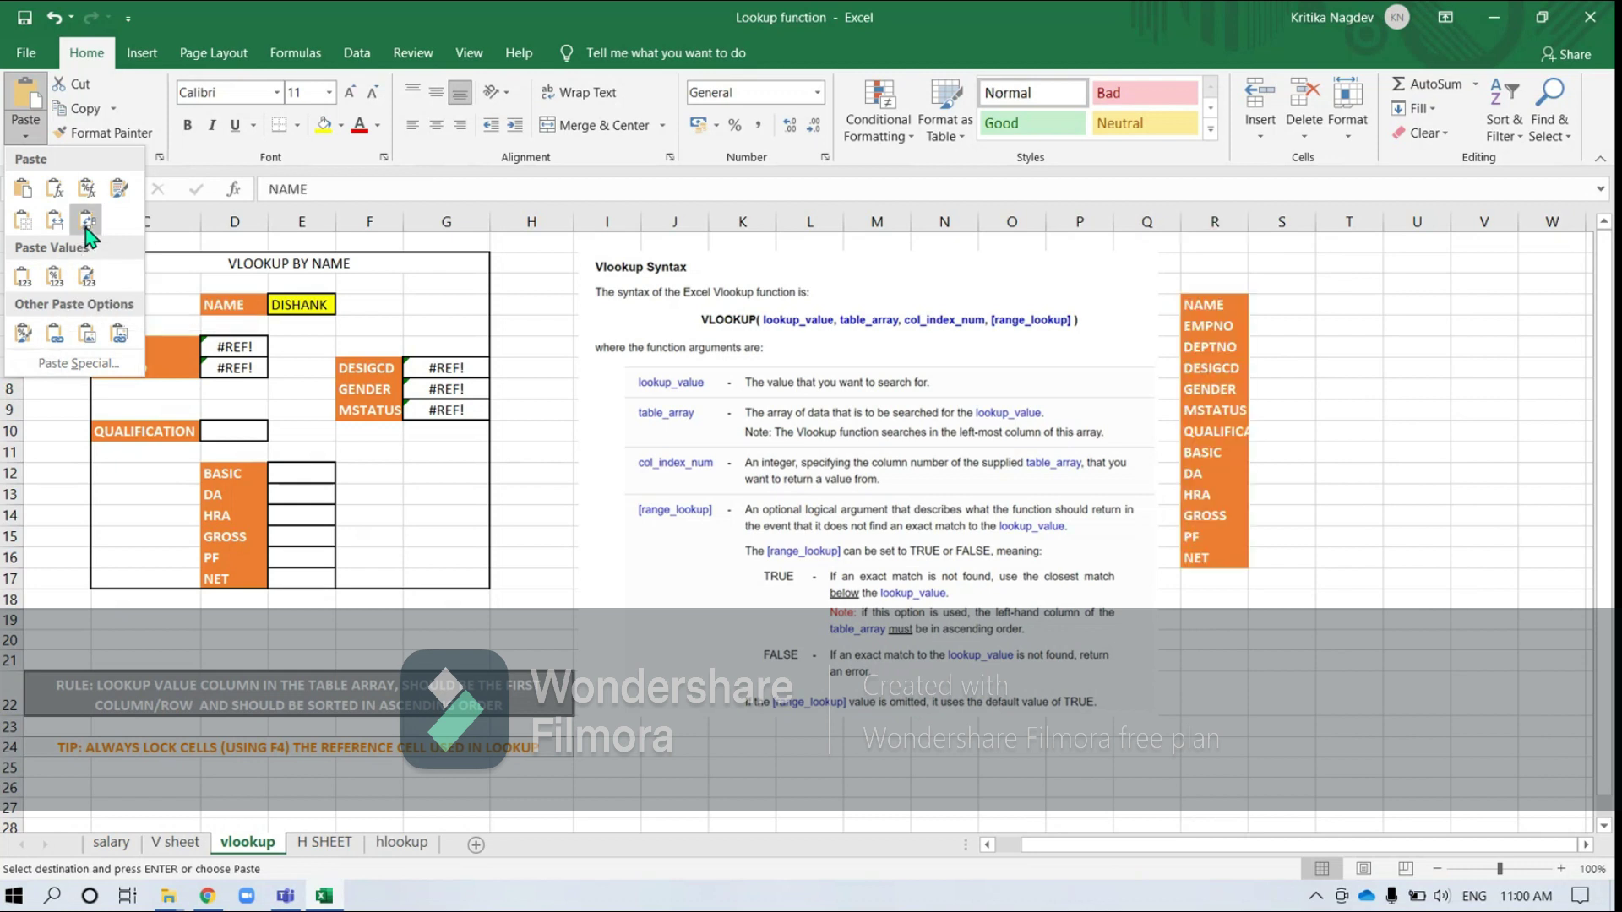
click(58, 363)
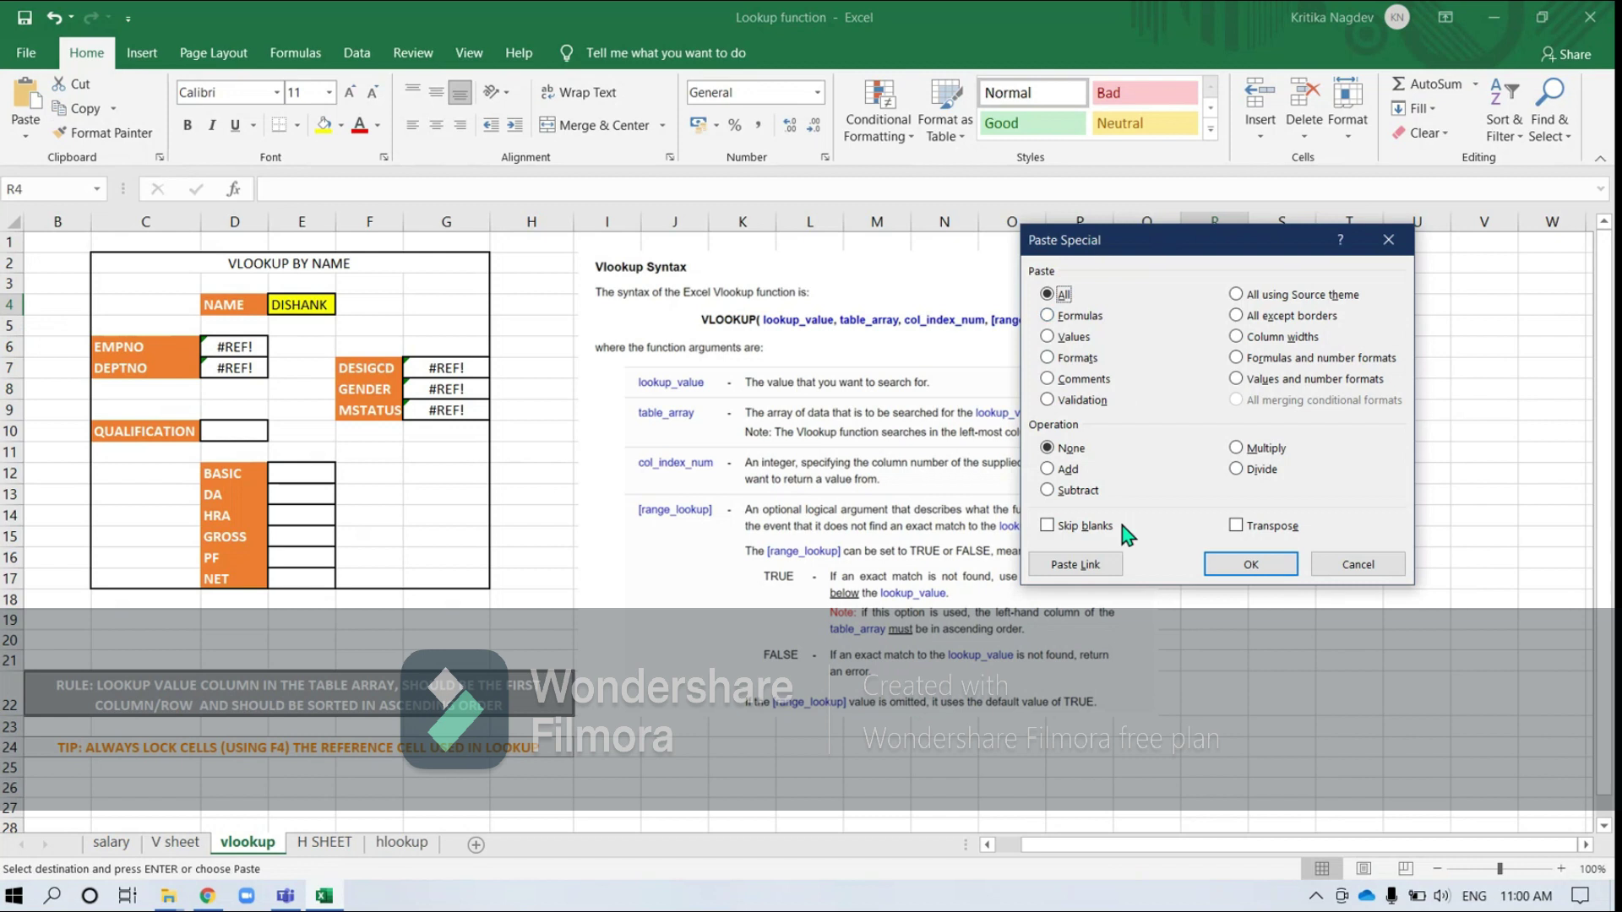
click(1236, 526)
click(1250, 564)
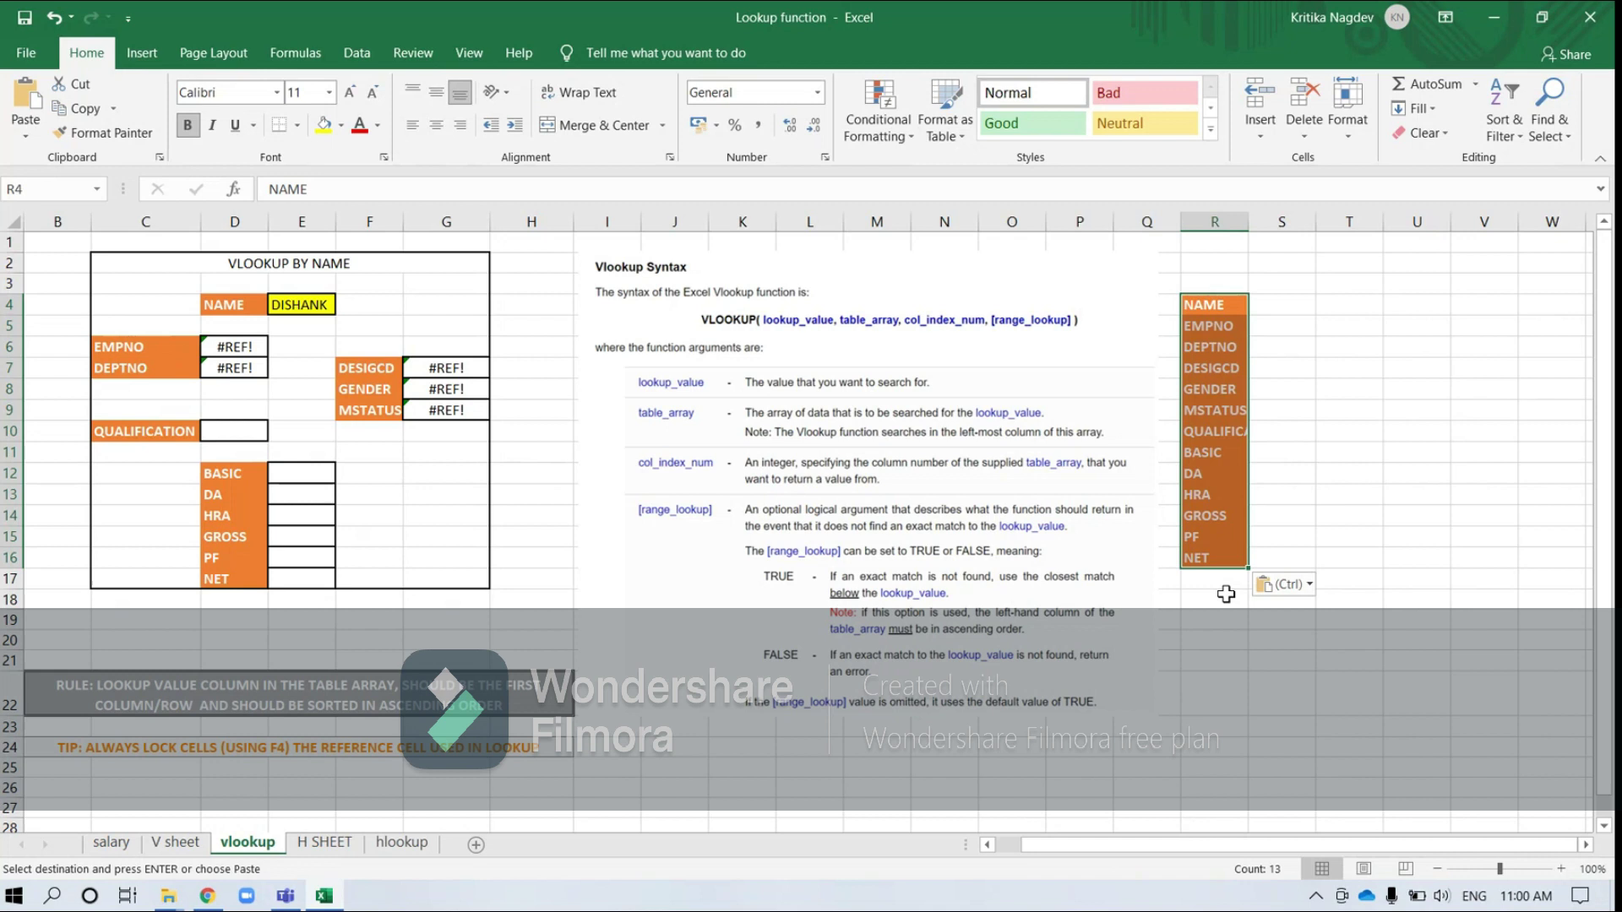
click(1259, 365)
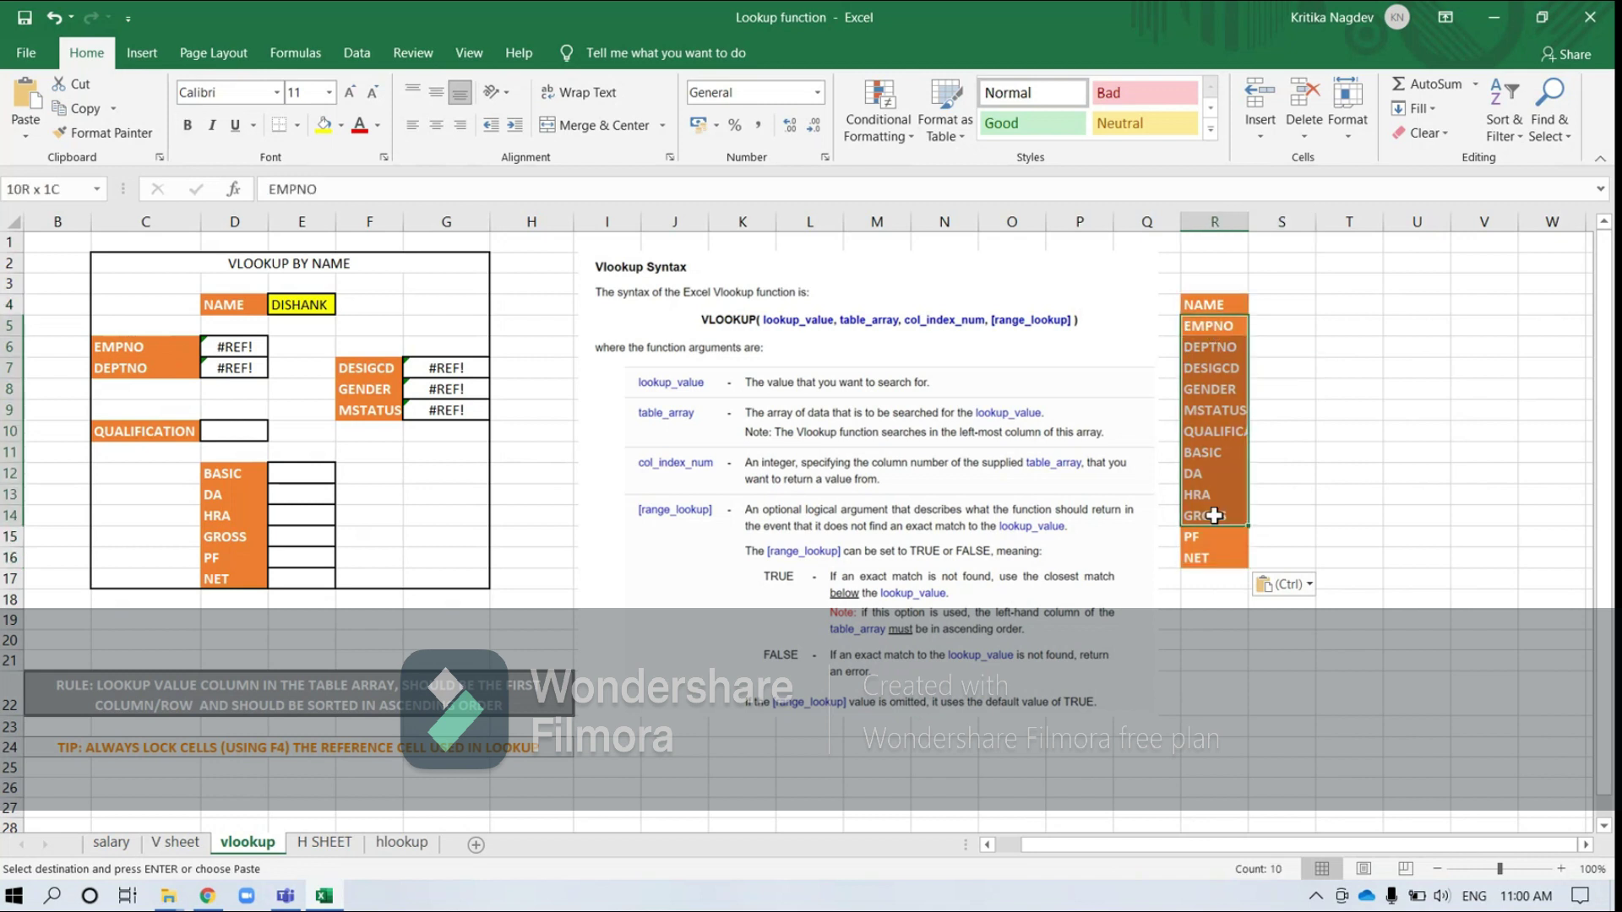
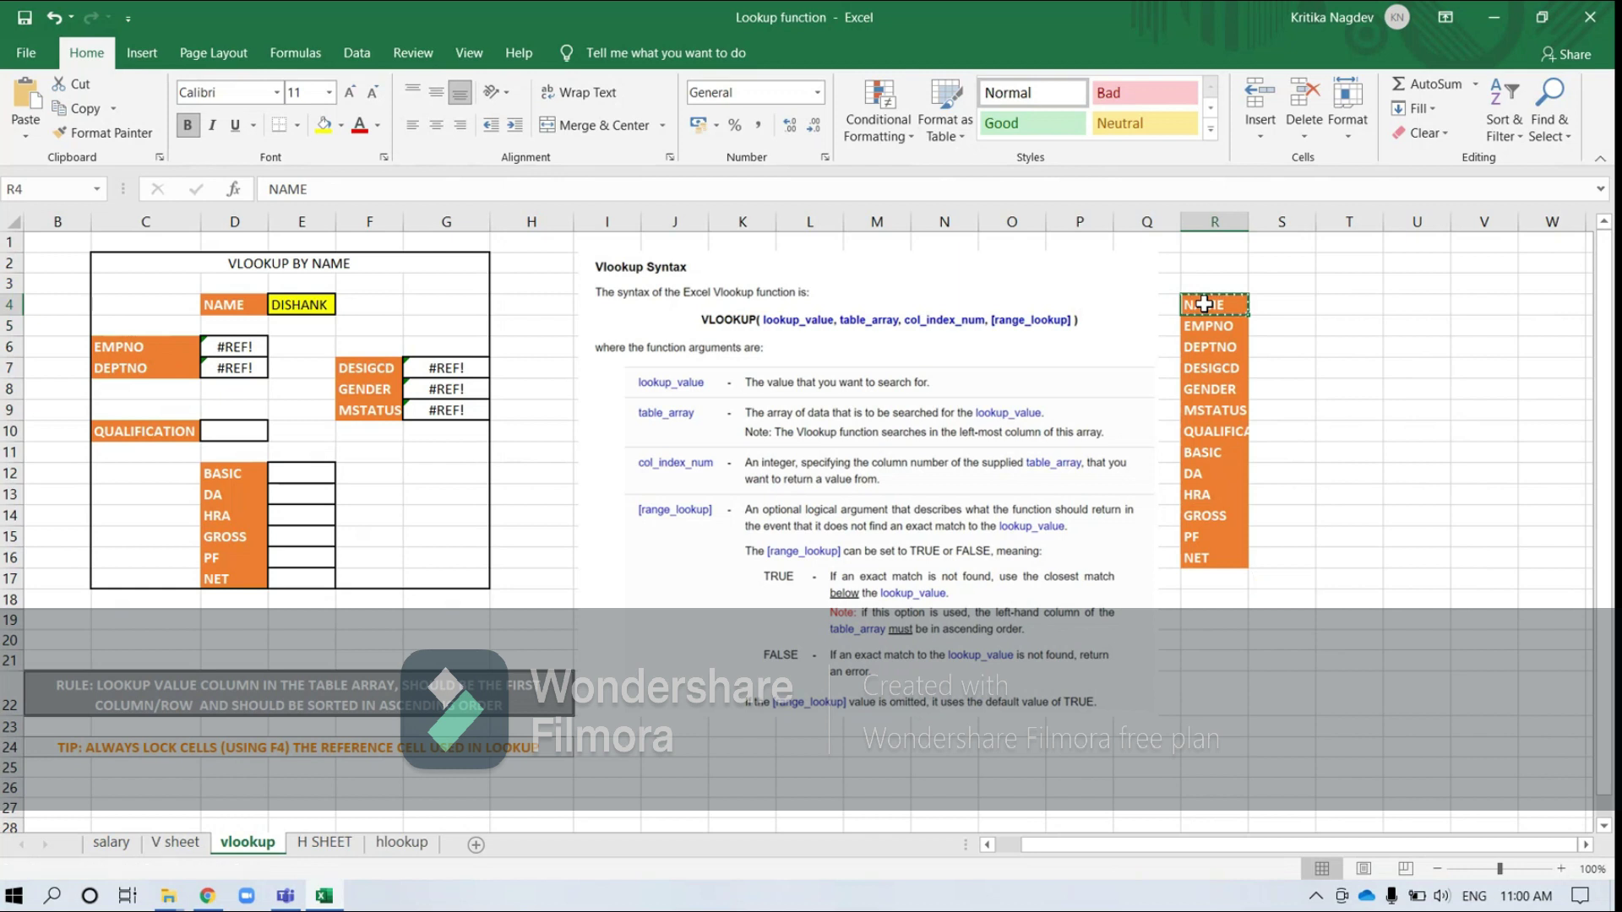
- Move the NAME label from R4 to T4 and the DESIGCD label from R7 to U7
key(Right)
key(Return)
key(Down)
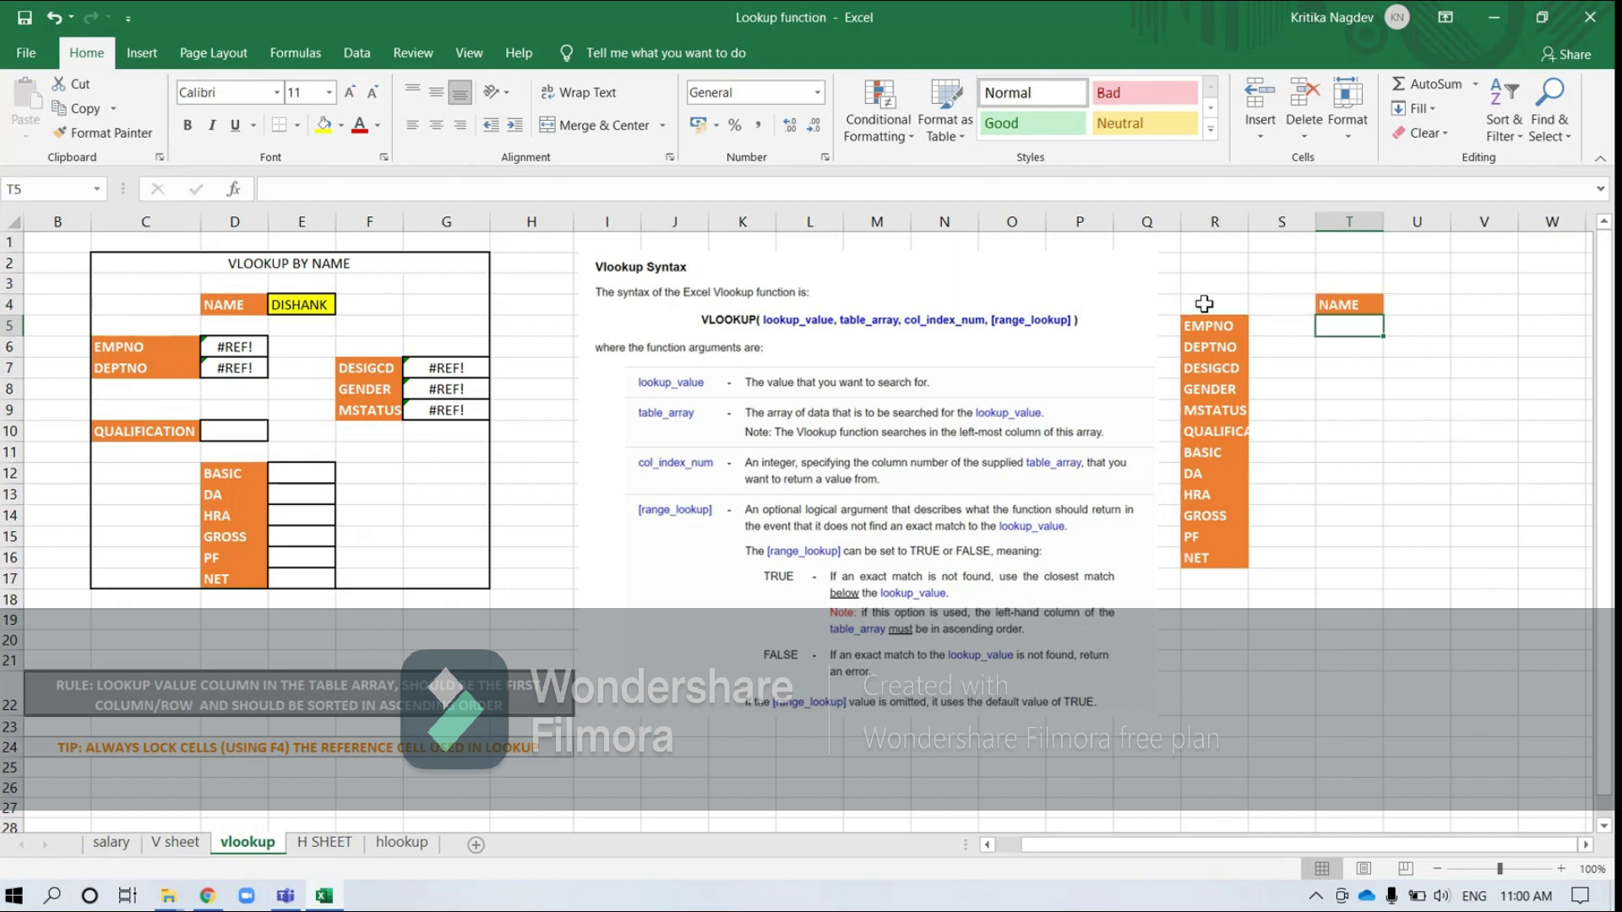
click(1226, 371)
key(ctrl+c)
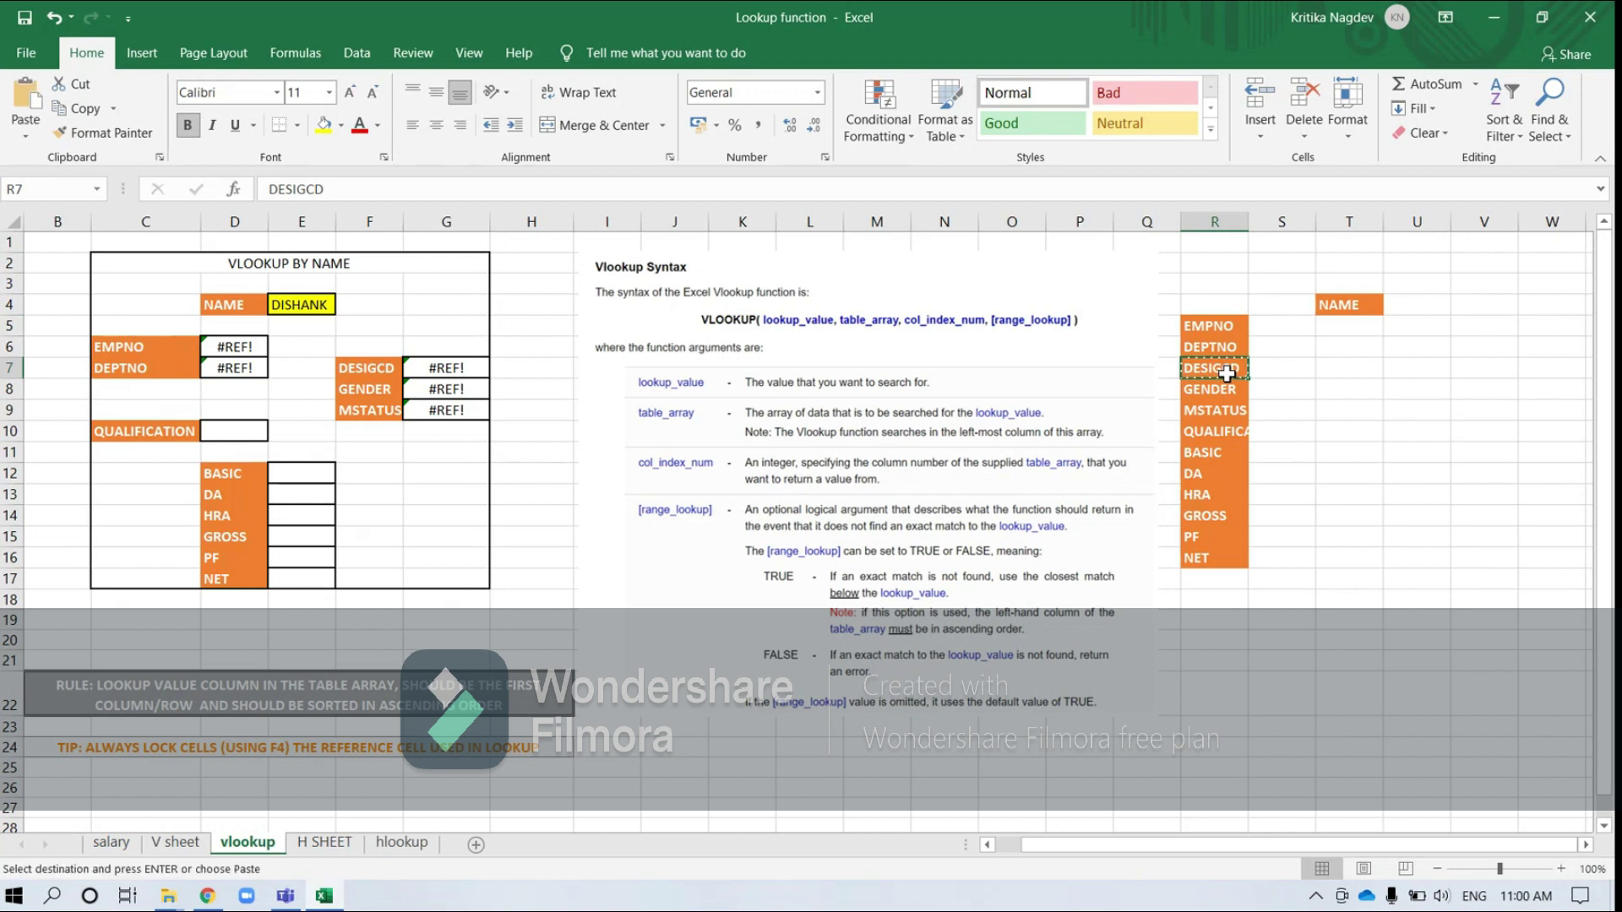
key(Right)
key(Right)
key(Right)
key(ctrl+v)
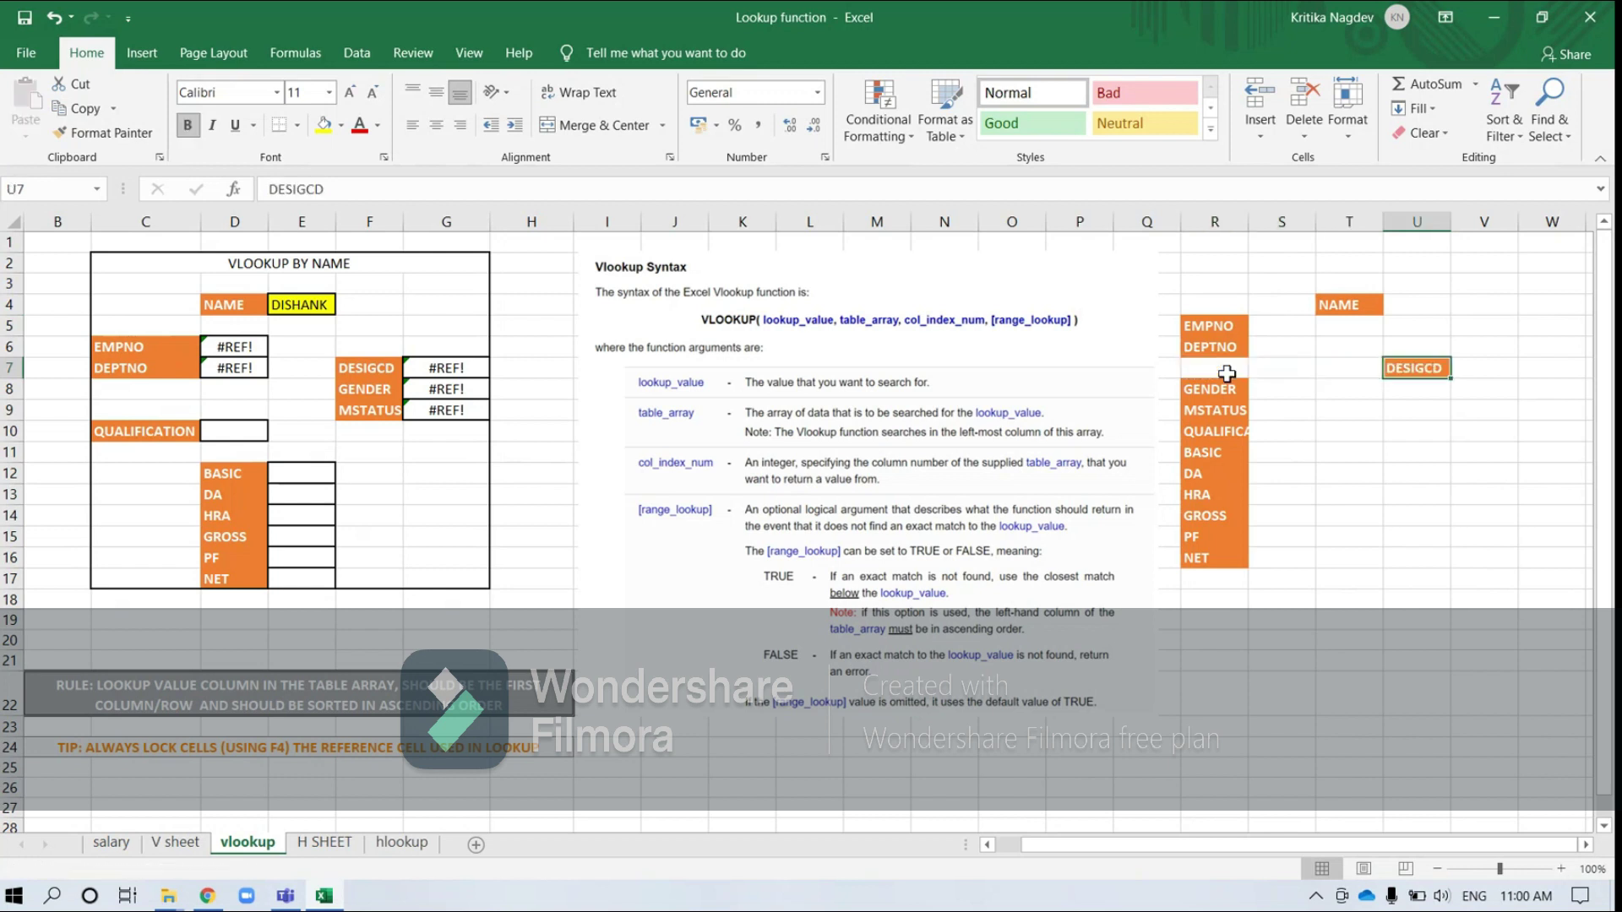
key(Right)
- Move the BASIC to NET labels from R11:R16 to the block starting at T10
drag(1216, 453, 1218, 555)
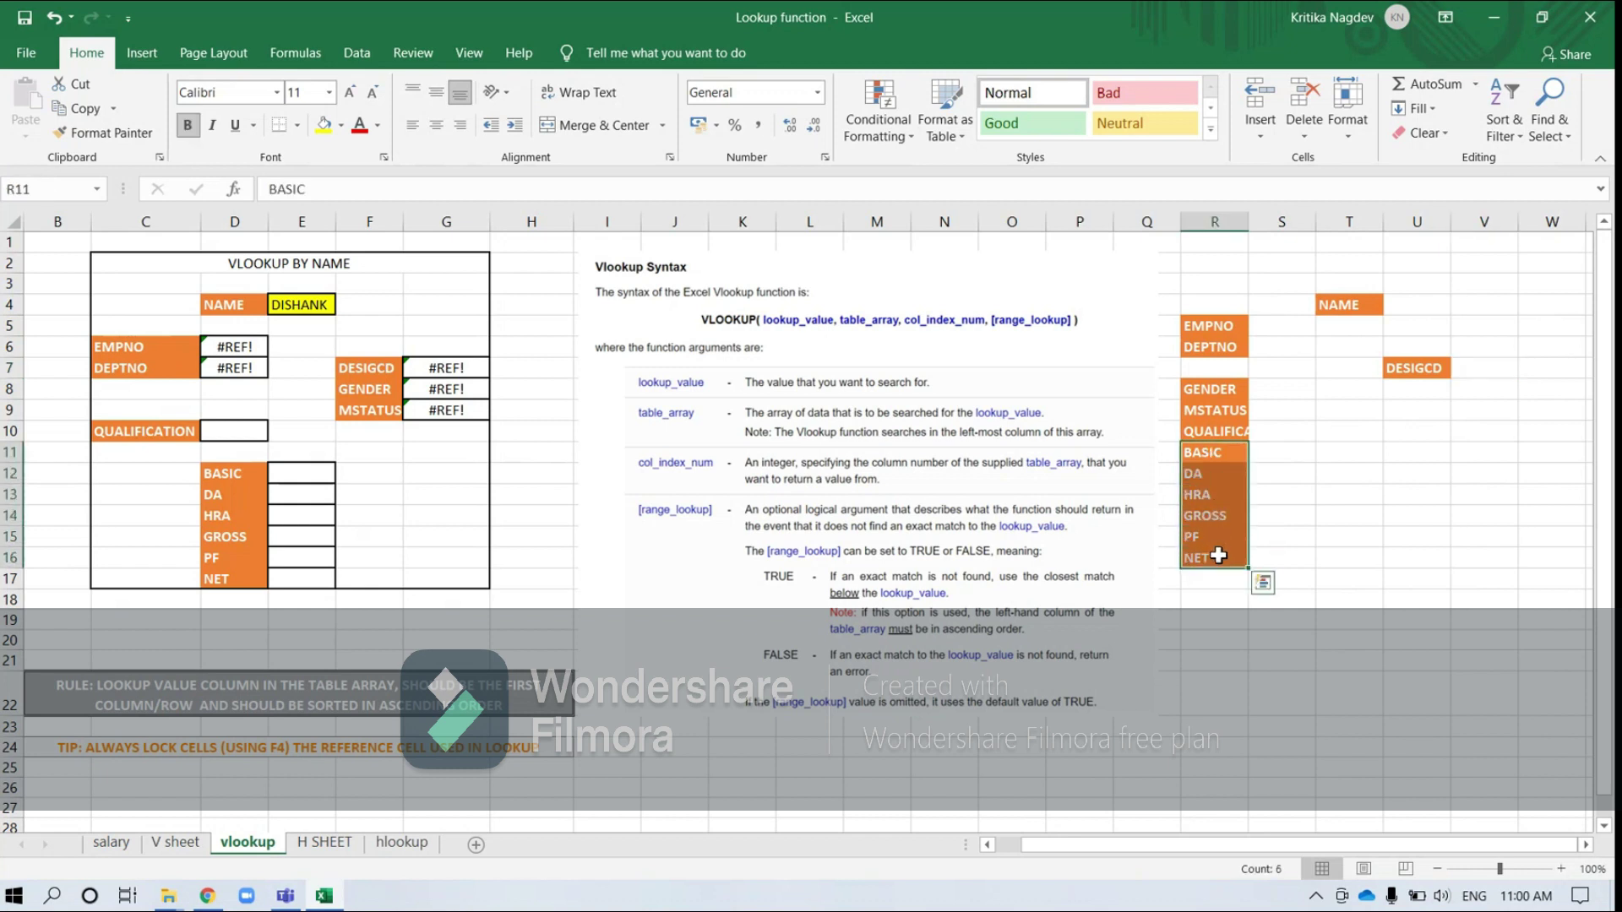
key(ctrl+x)
click(1338, 429)
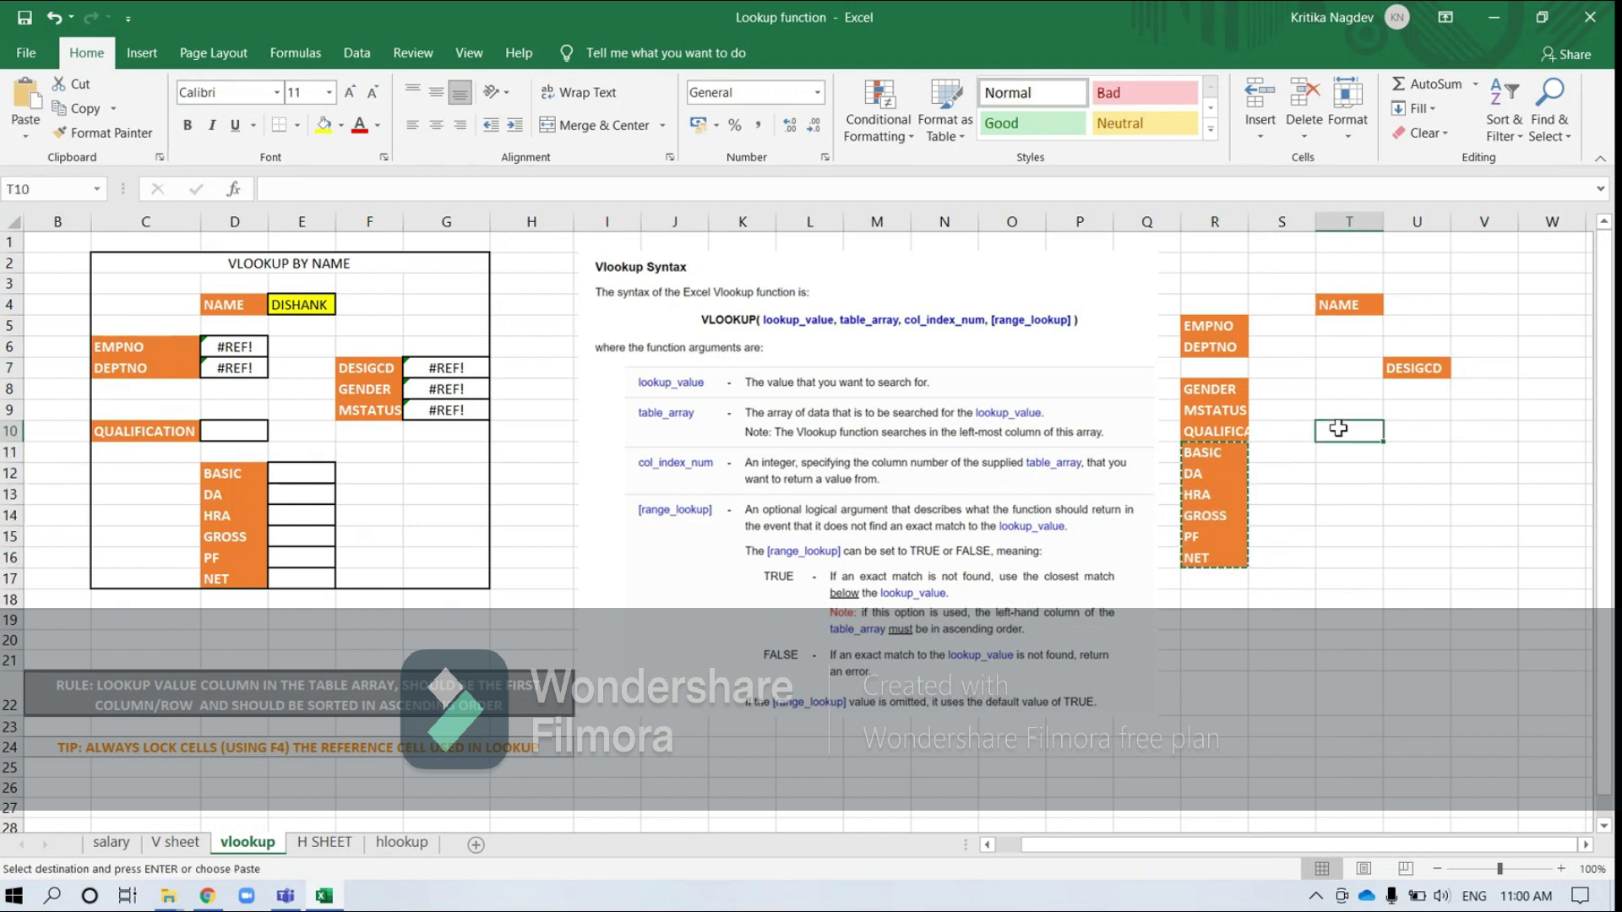
key(ctrl+v)
- Apply a thick outside border to cell U4 beside the NAME label
click(1414, 307)
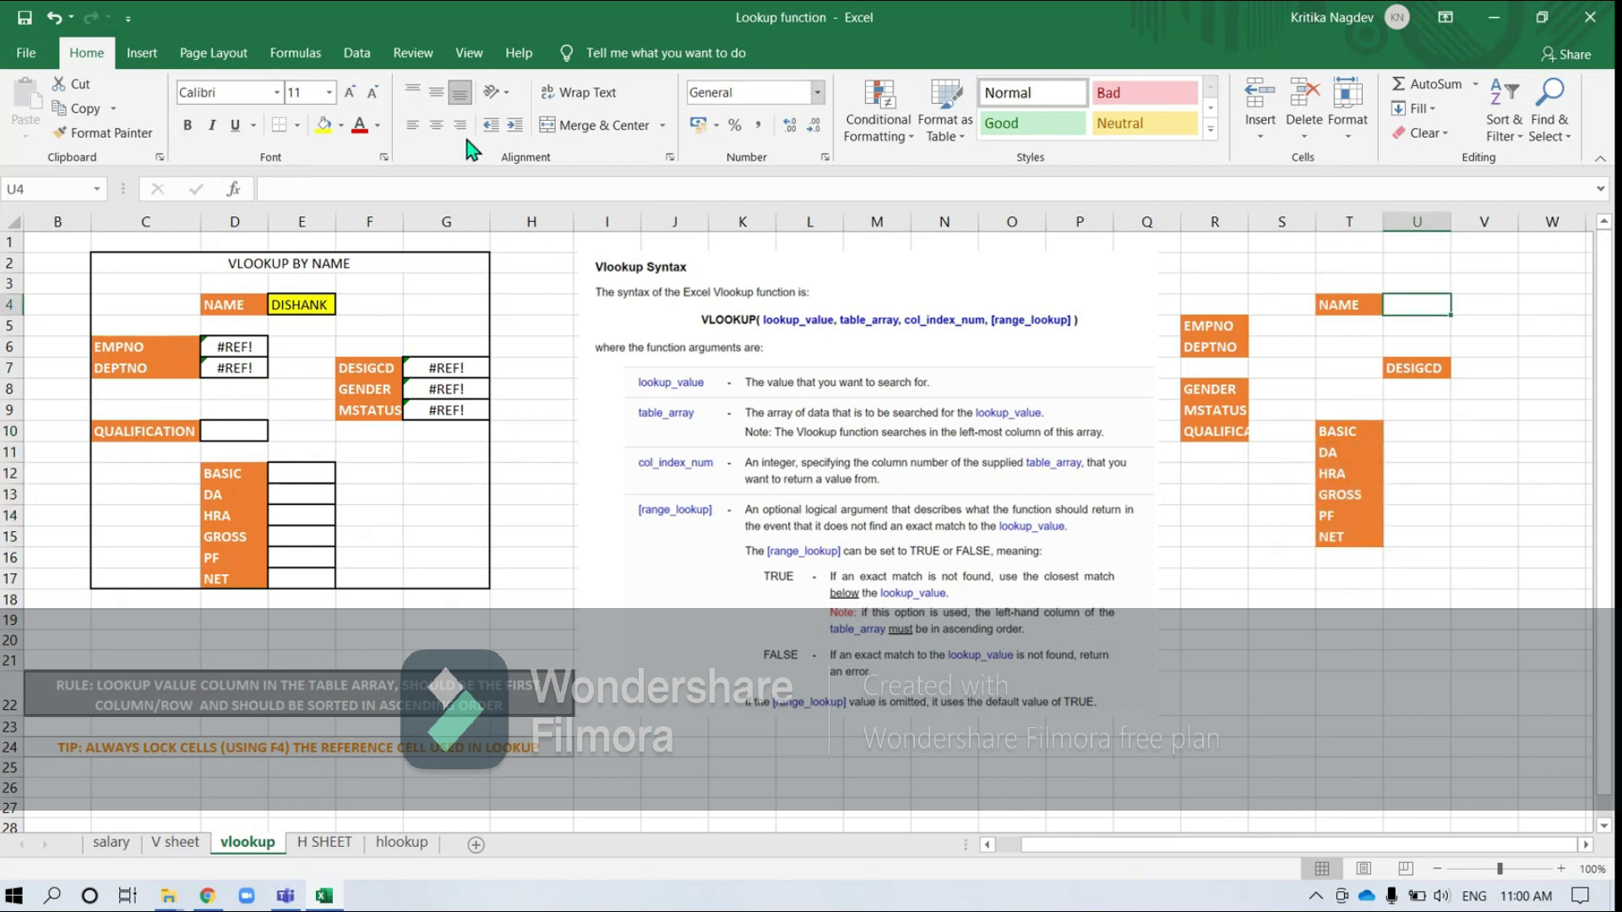
click(297, 125)
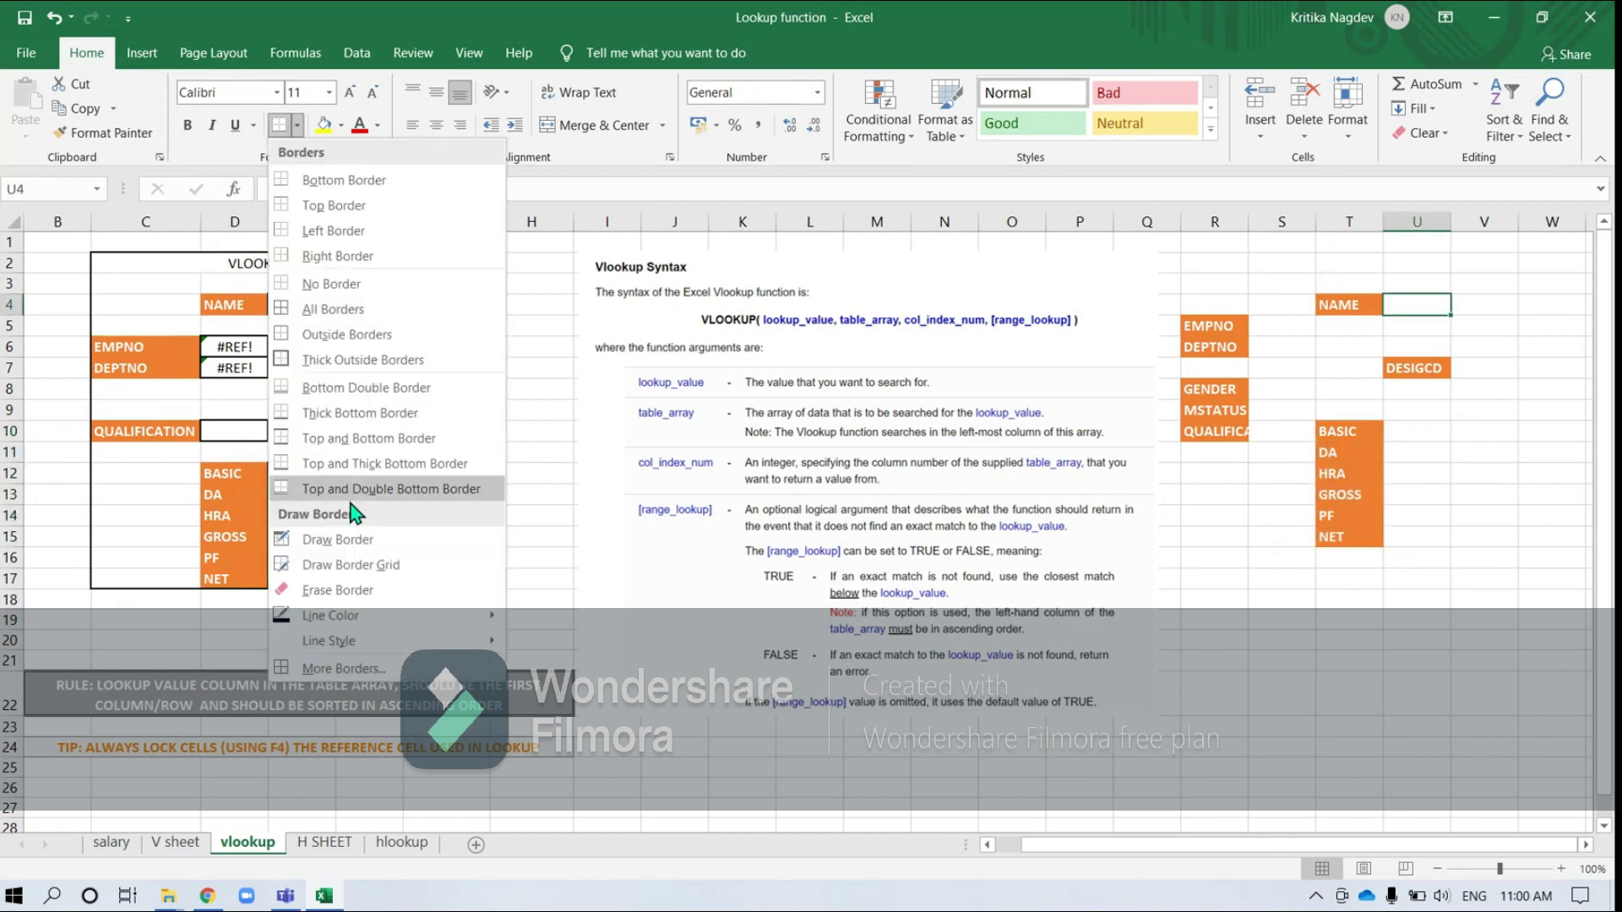
click(332, 364)
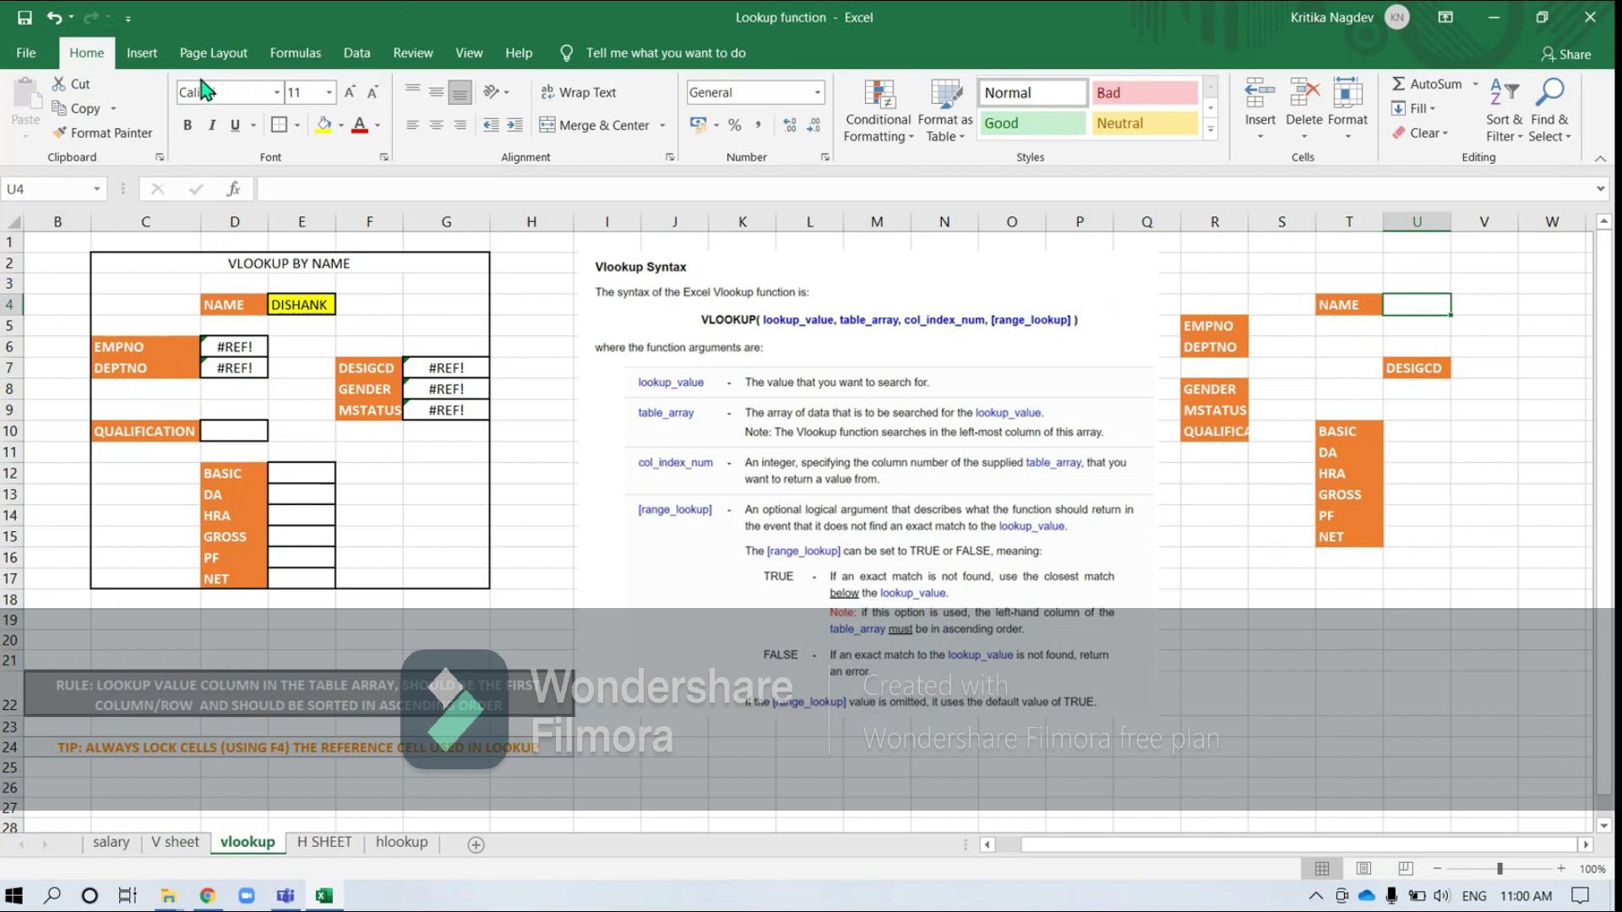
- Copy U4's border with Format Painter to the entry cells beside the remaining labels: S5:S6, S8:S10, V7 and U10:U15
click(115, 135)
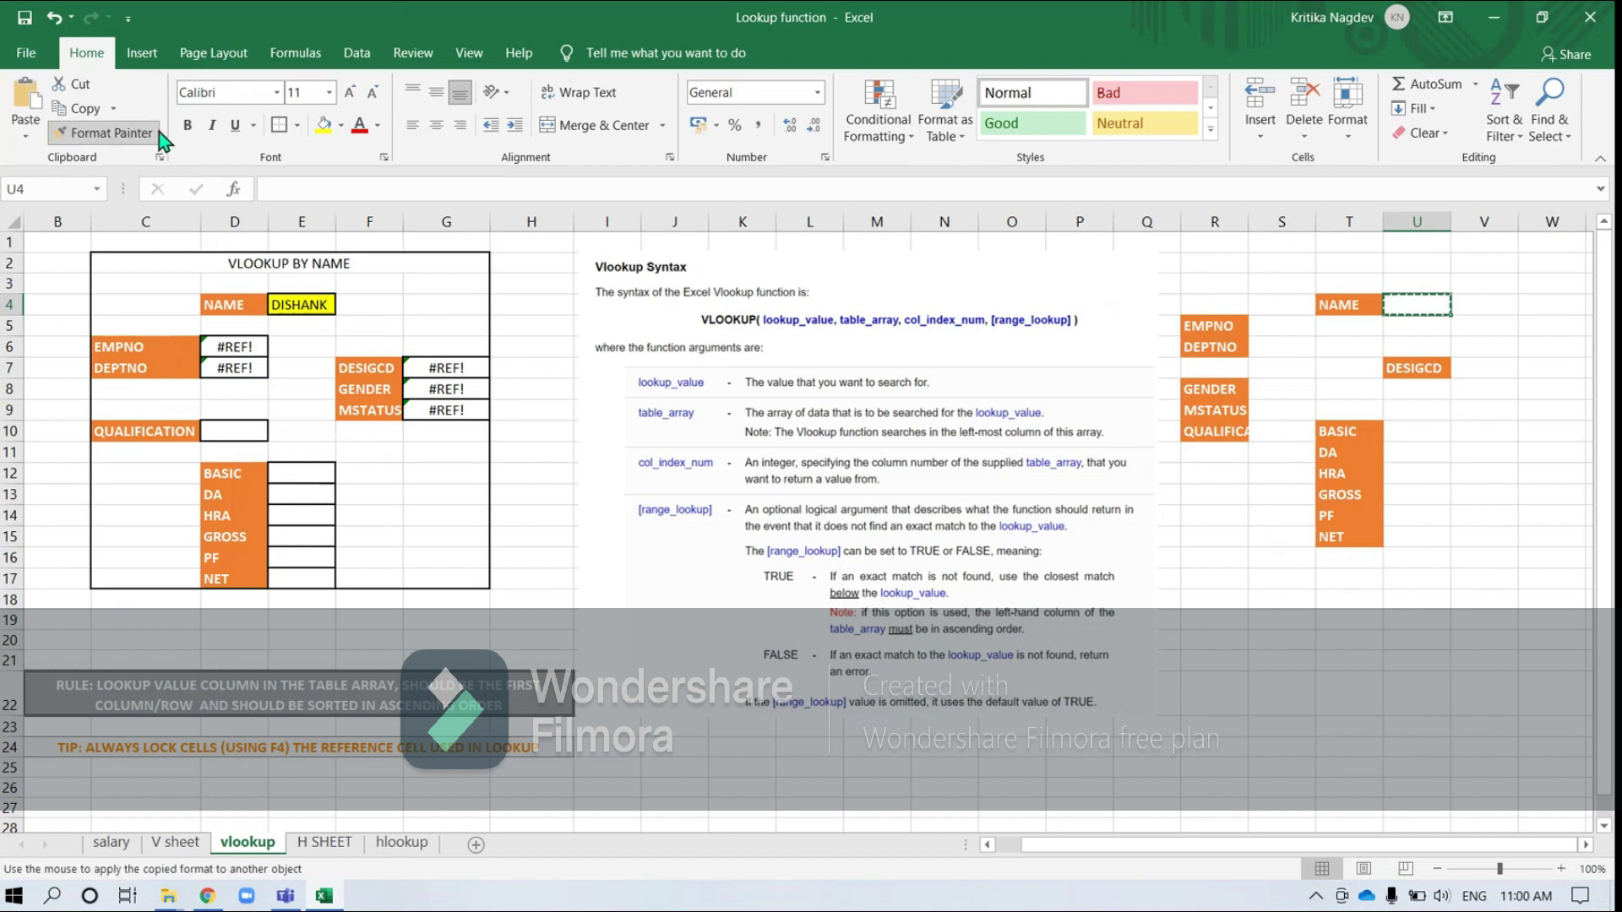
click(1259, 326)
drag(1259, 325, 1280, 410)
click(1487, 369)
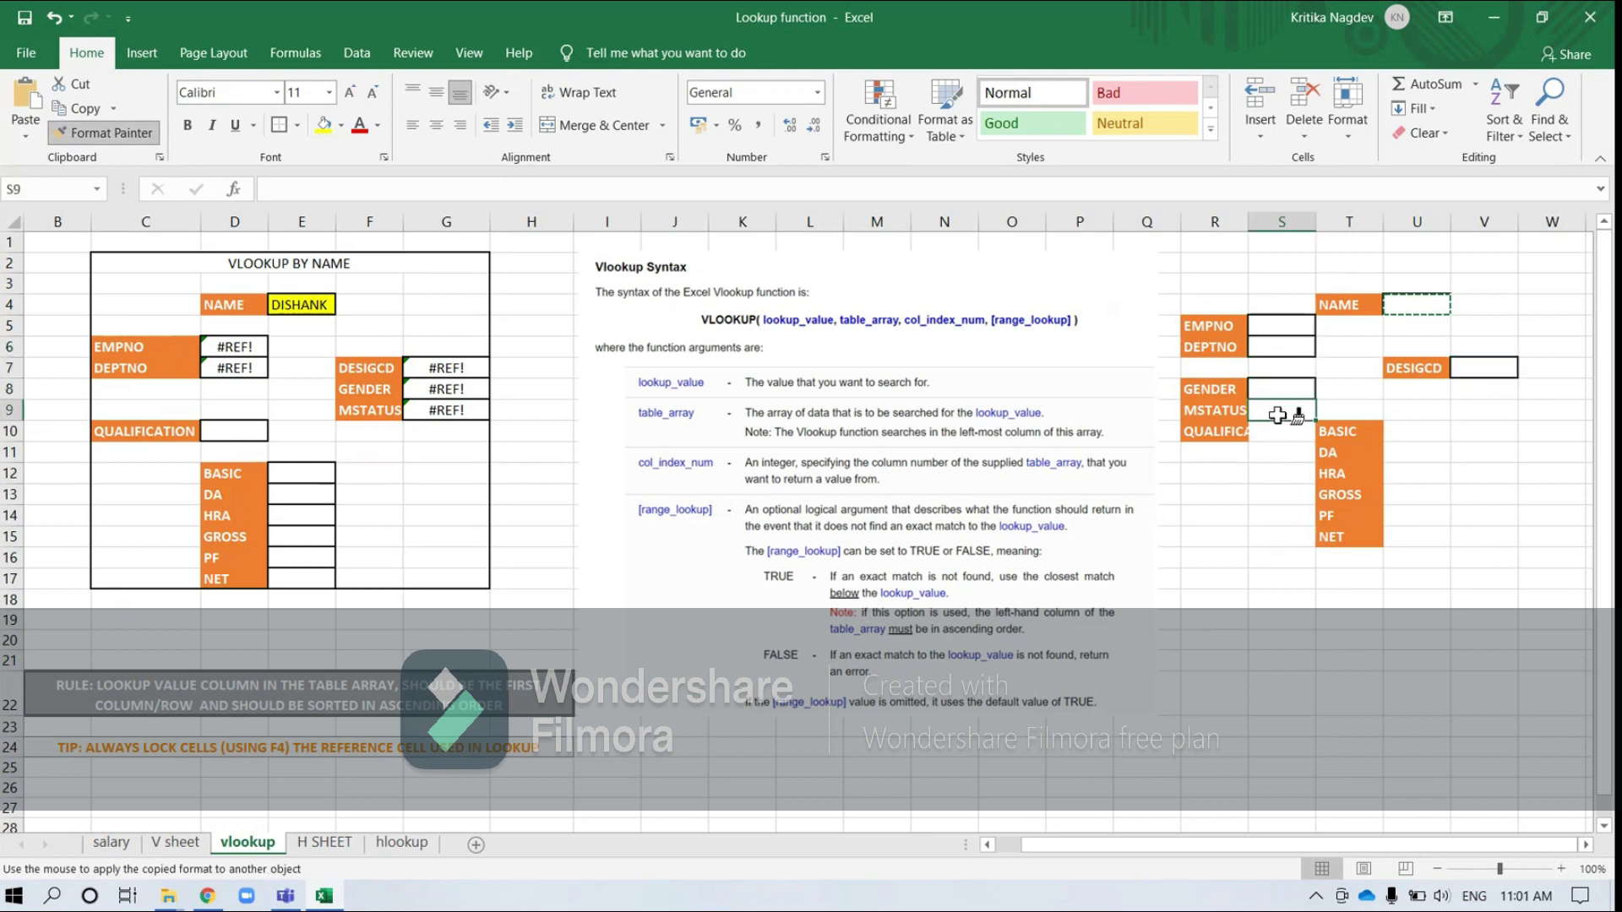
click(1278, 428)
drag(1404, 429, 1404, 450)
click(1406, 474)
click(1408, 497)
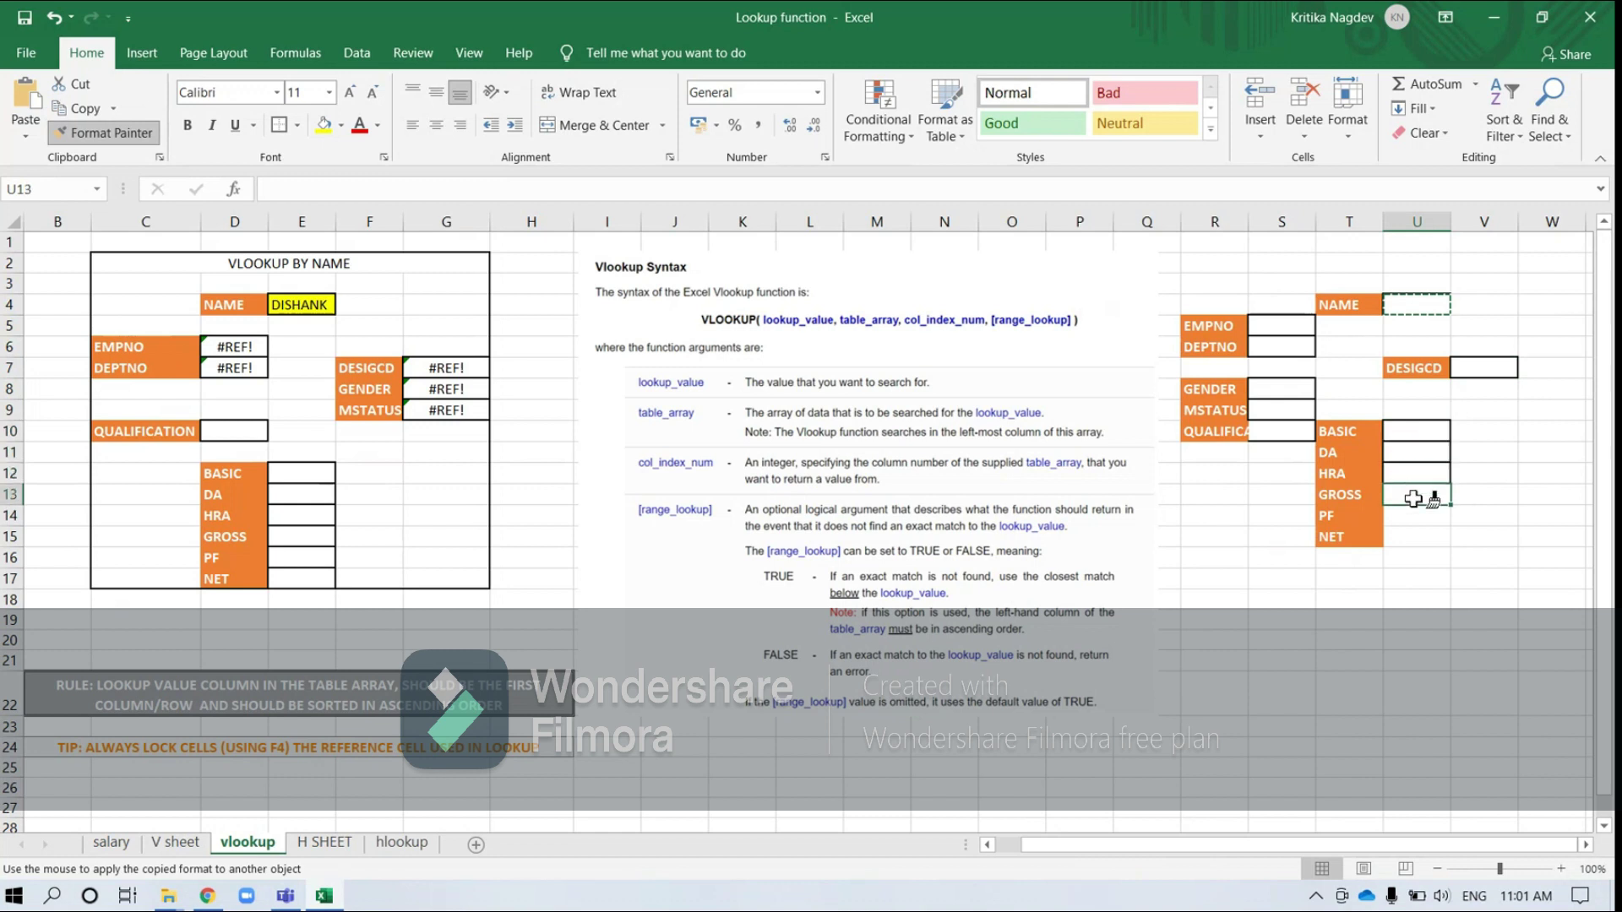
click(1413, 525)
click(1413, 538)
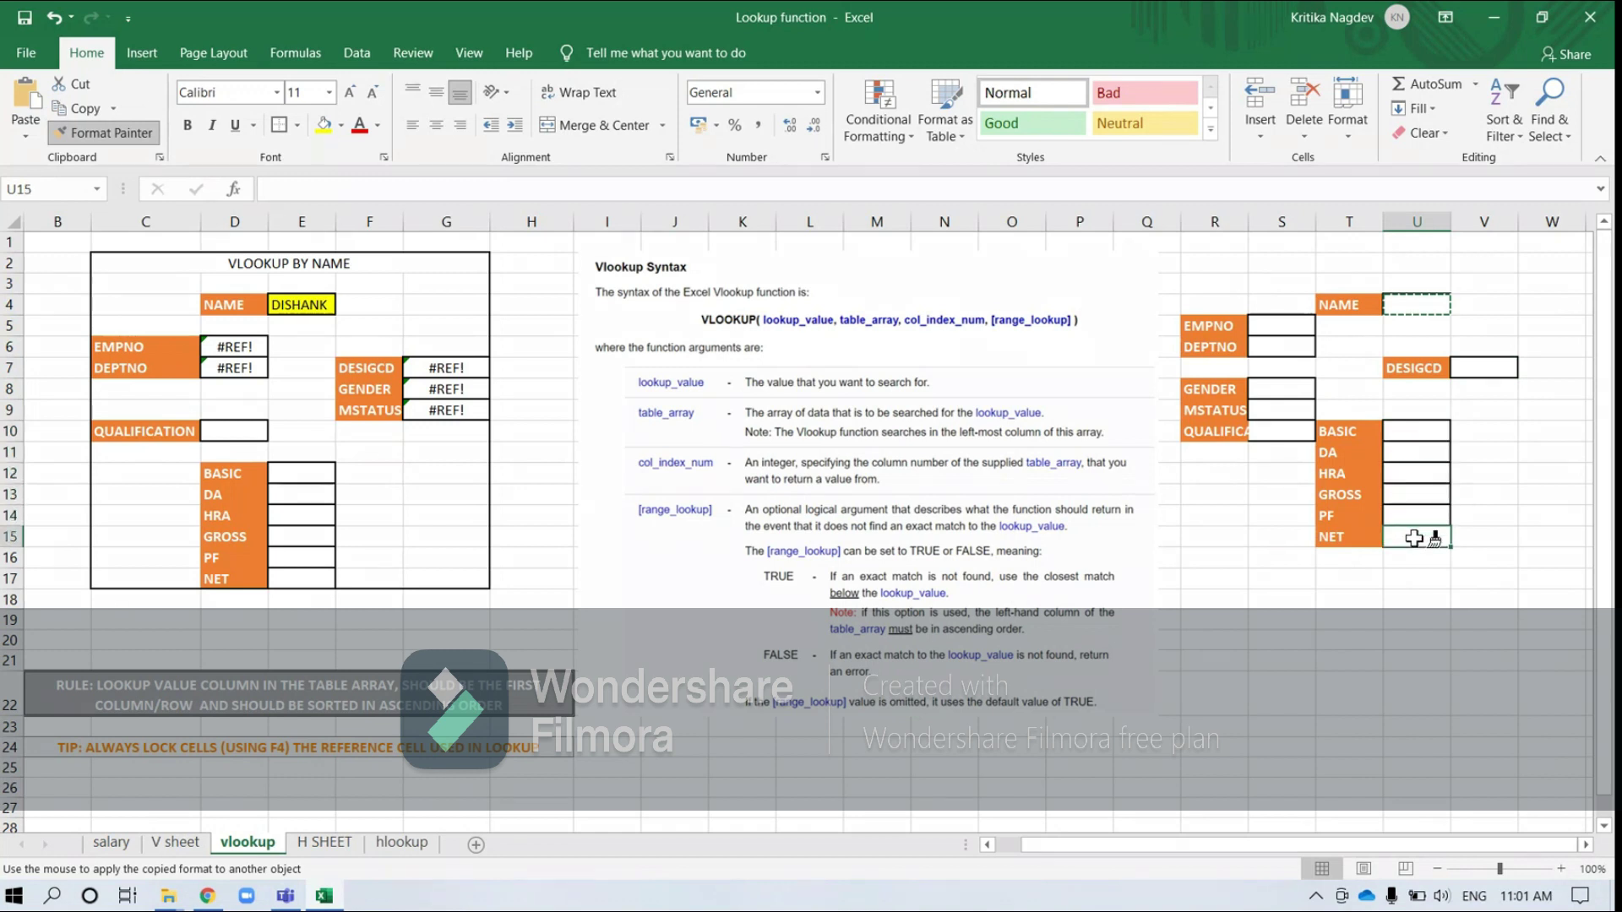
click(108, 133)
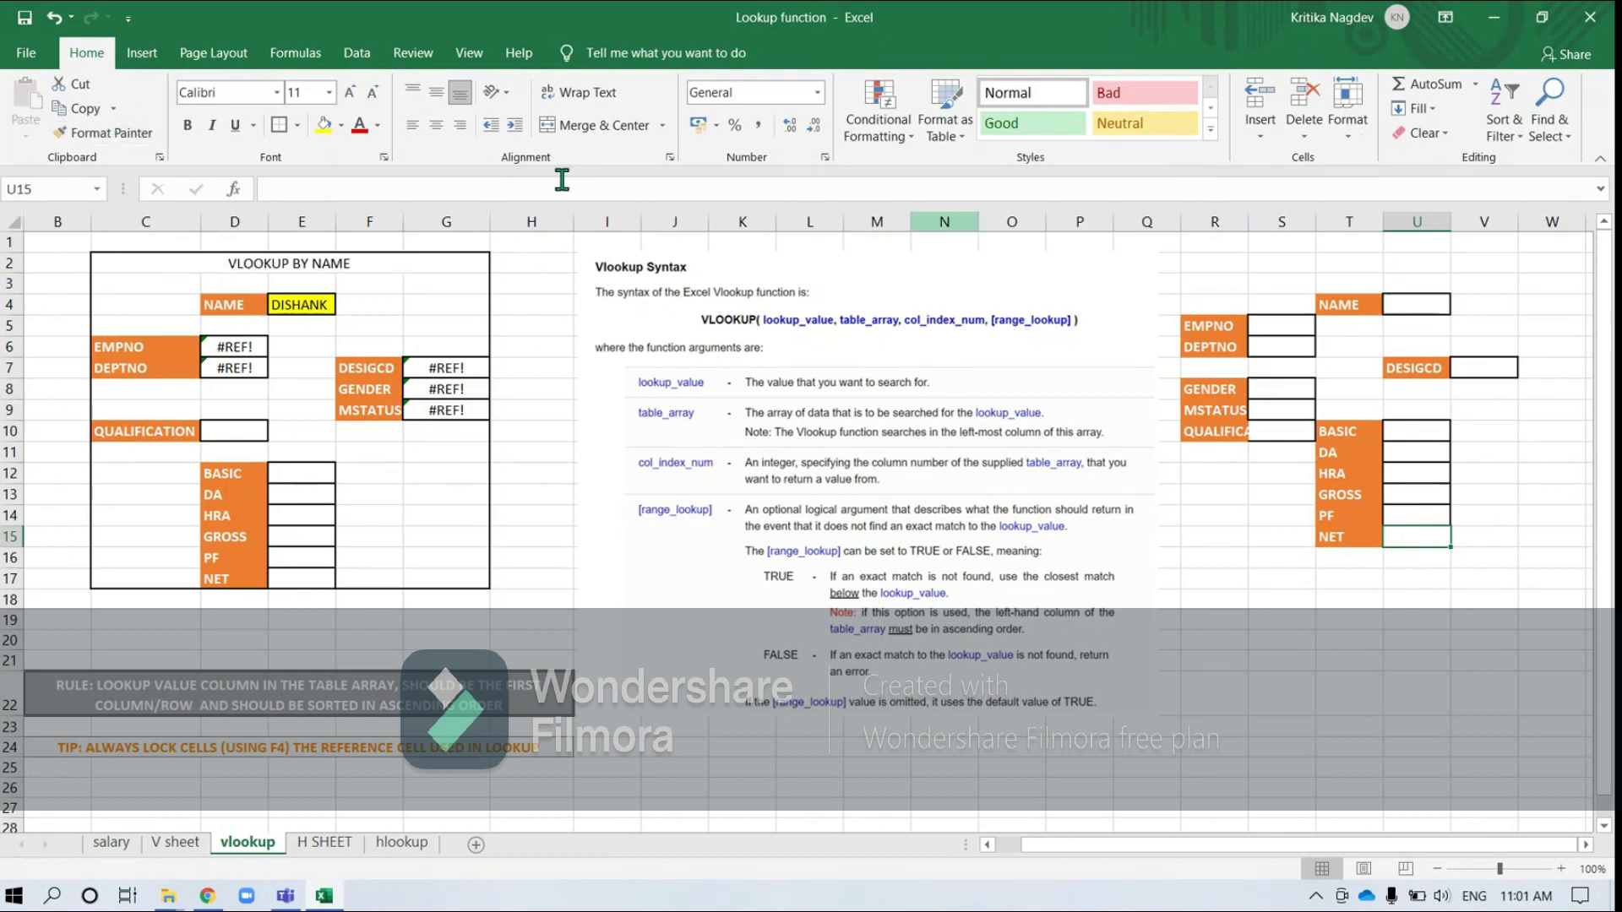
- Enter the title vlookup in row 2, merge and center it across R2:V2, and put a thick outside border around R2:V15
click(1326, 264)
text(vlookup)
key(Return)
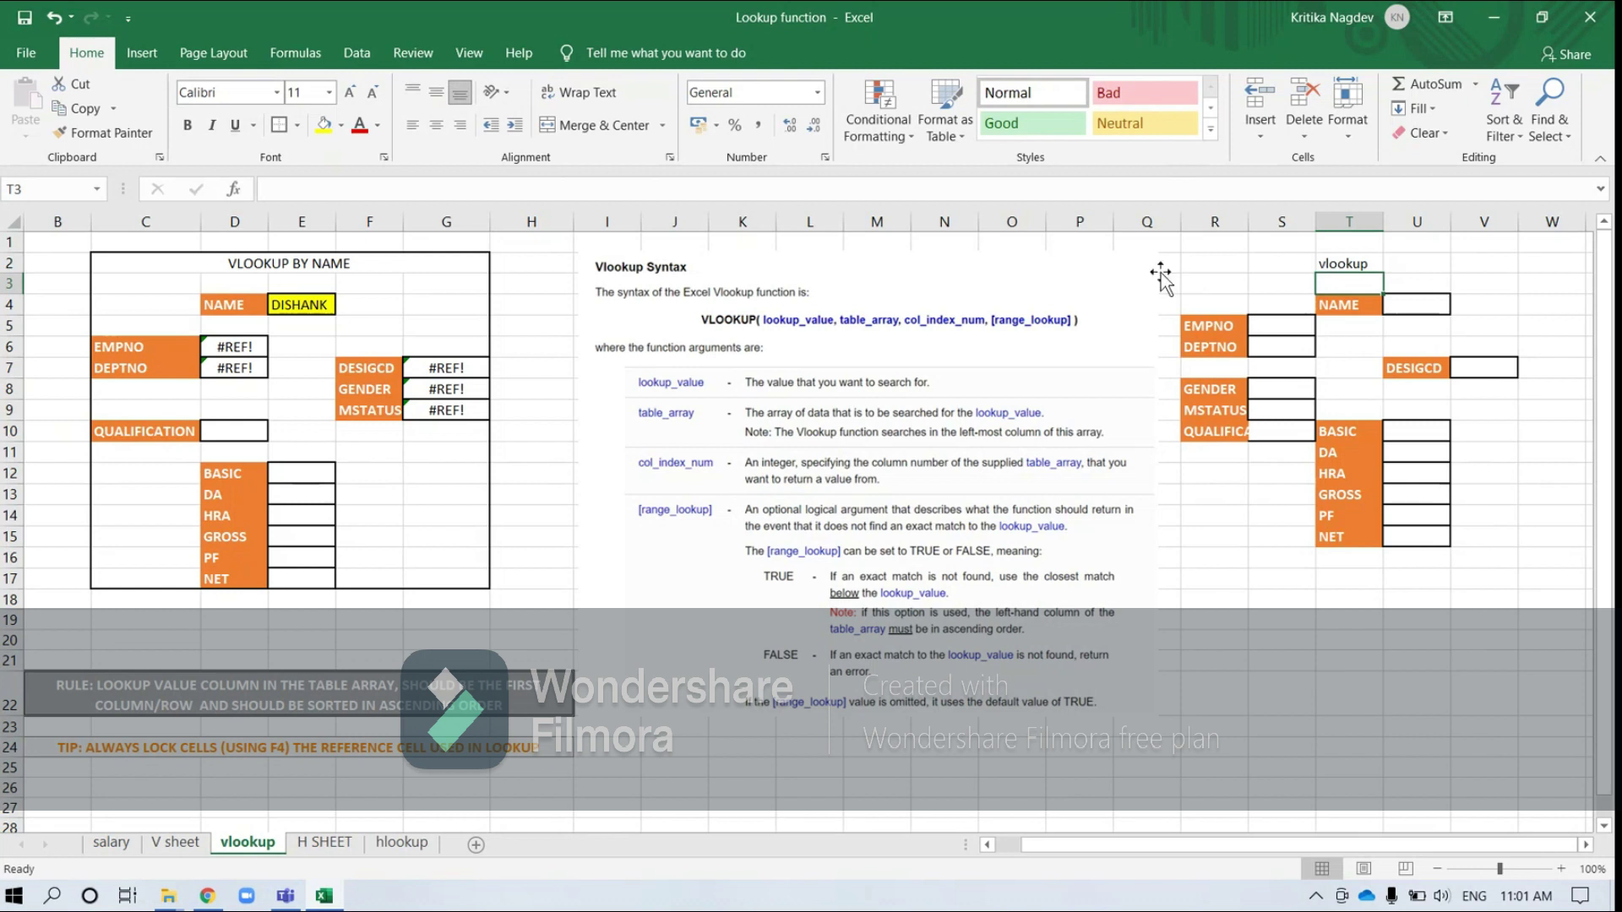
drag(1197, 262, 1468, 256)
click(615, 125)
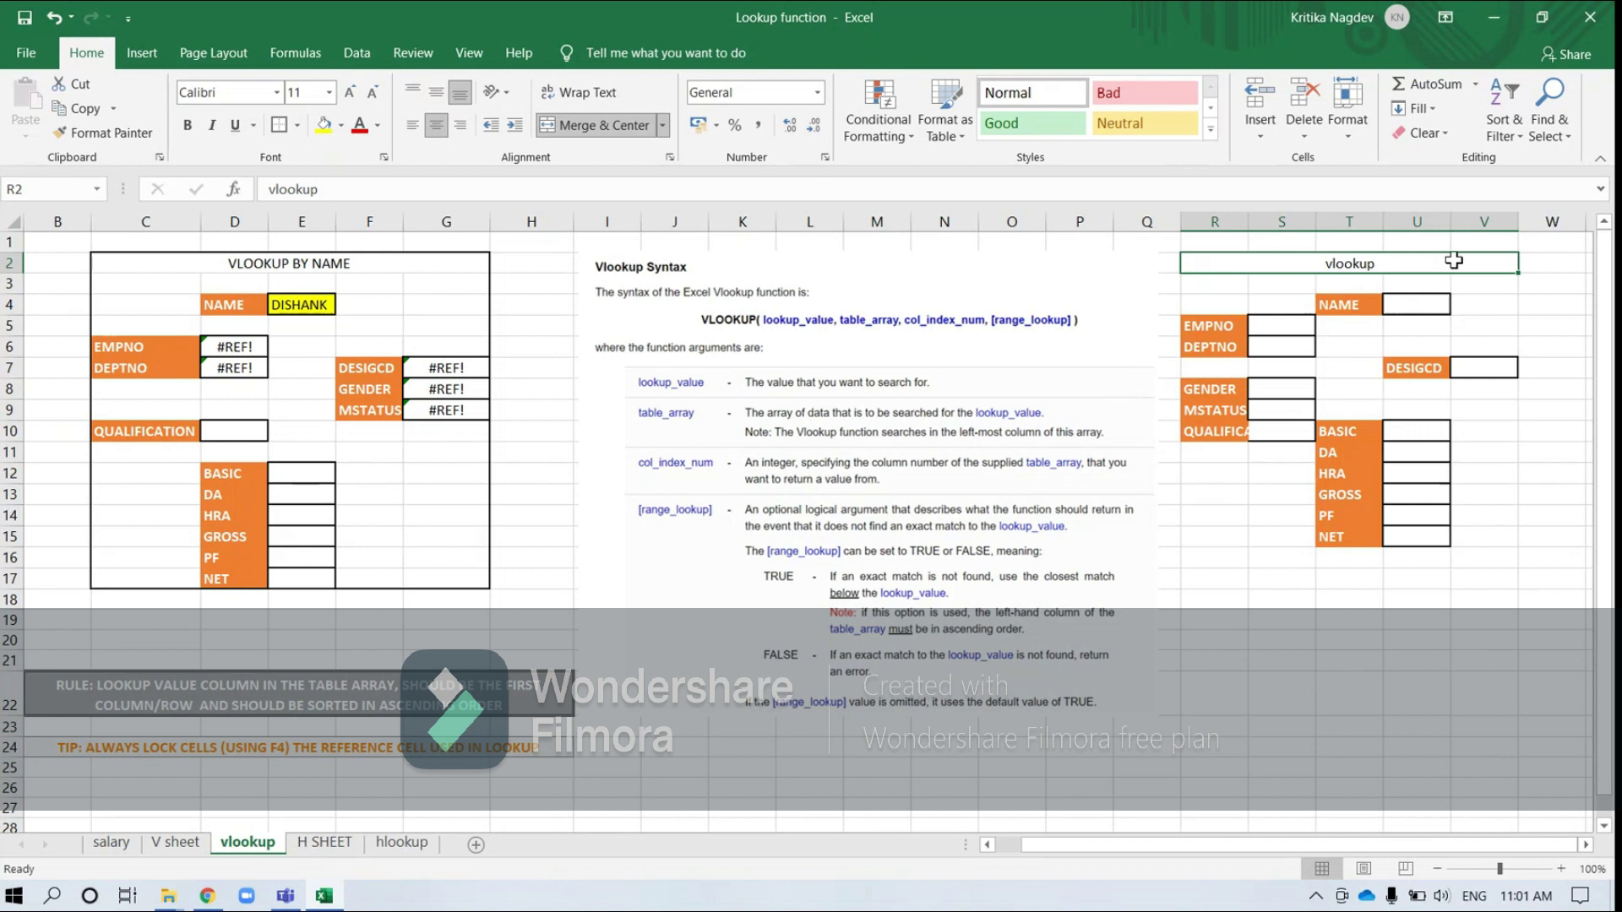
drag(1195, 261, 1207, 542)
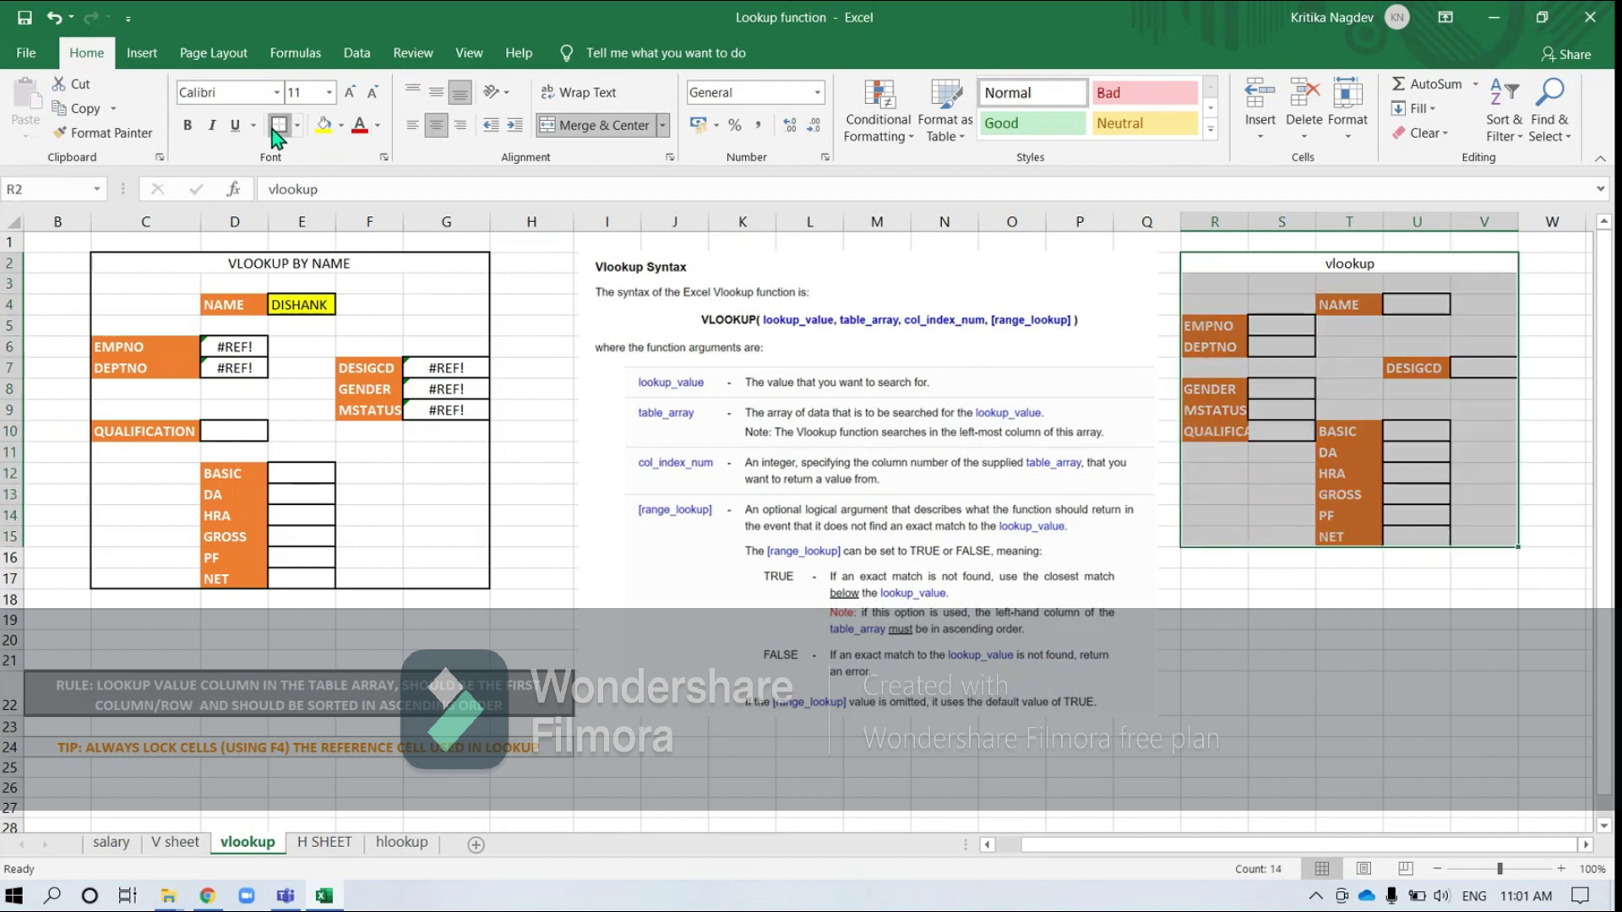
click(1356, 656)
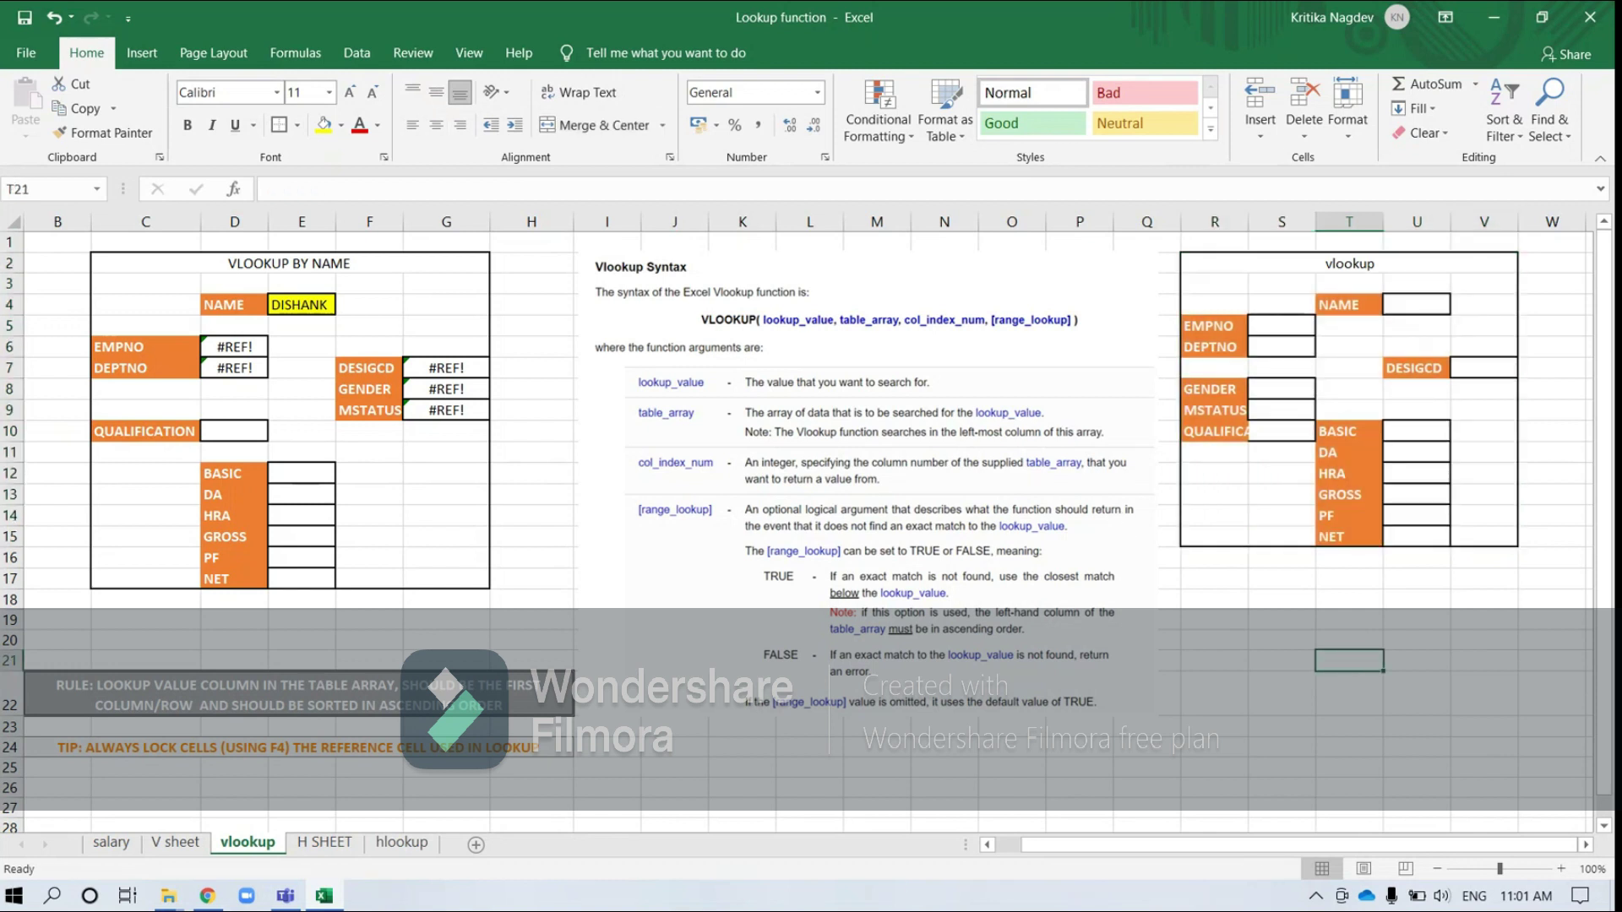
- Clear the old VLOOKUP formula from the EMPNO result cell D6
double_click(308, 301)
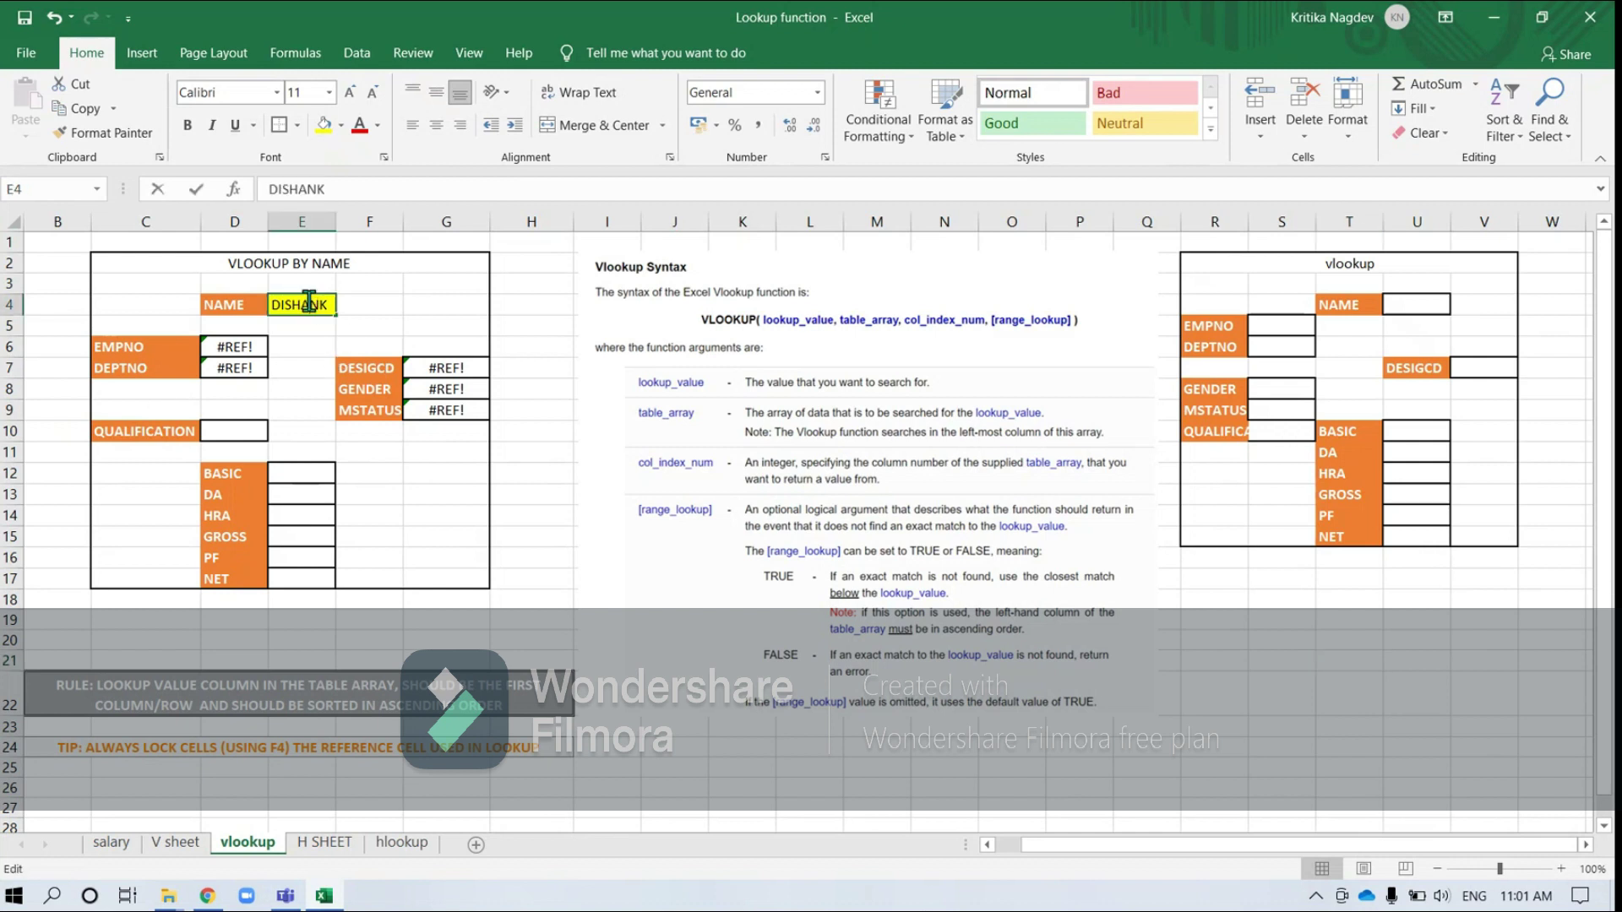
click(514, 438)
click(317, 301)
click(226, 352)
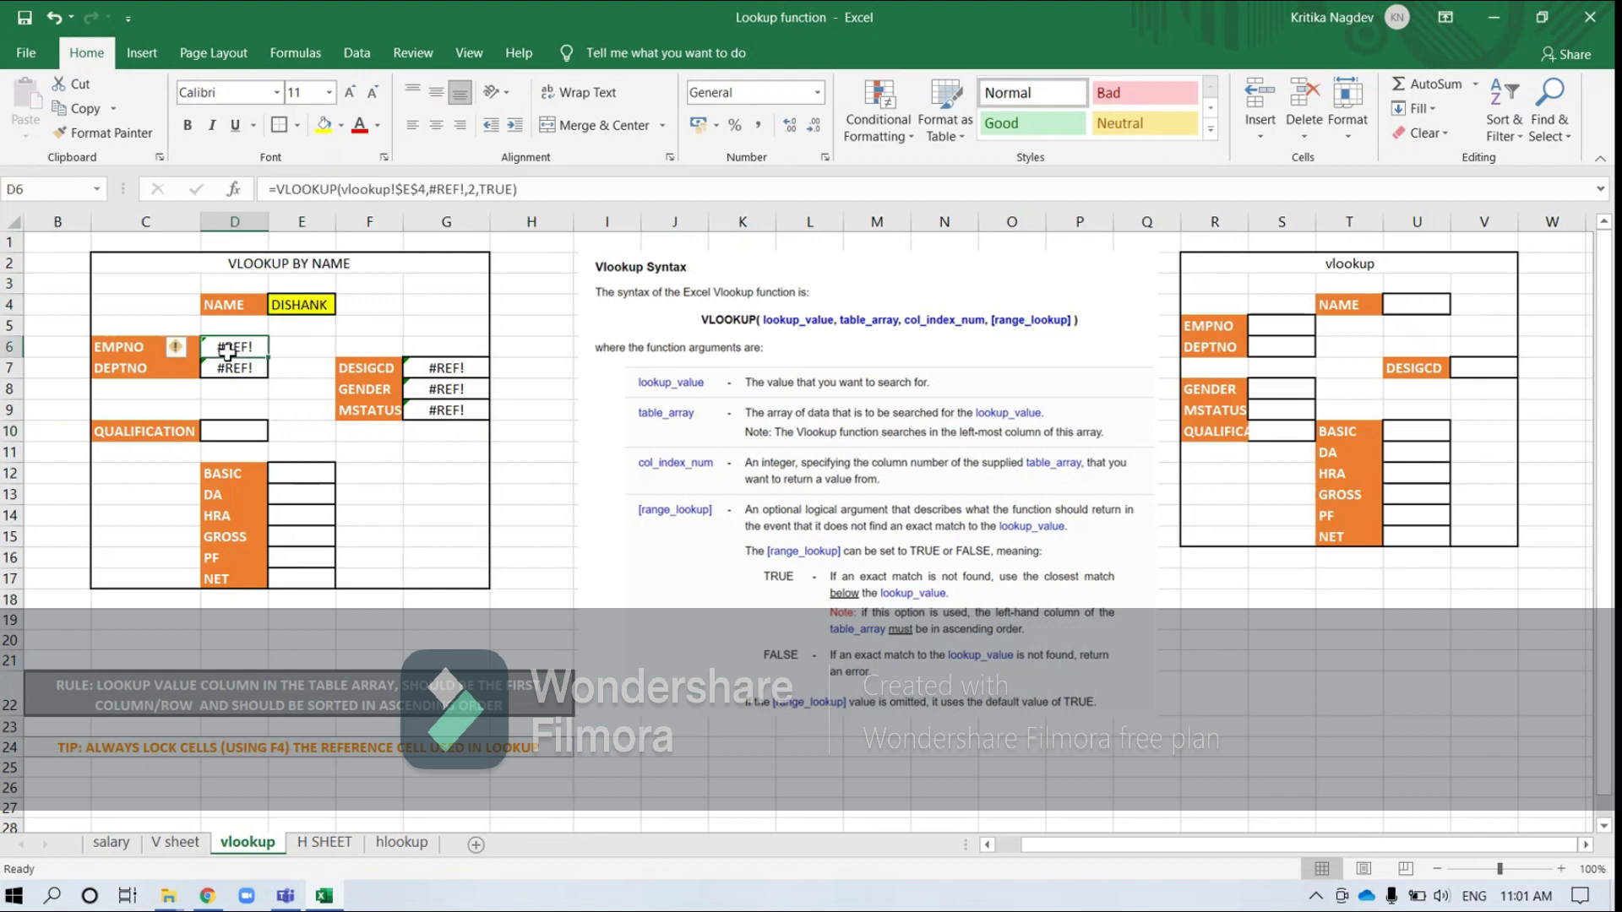
click(567, 190)
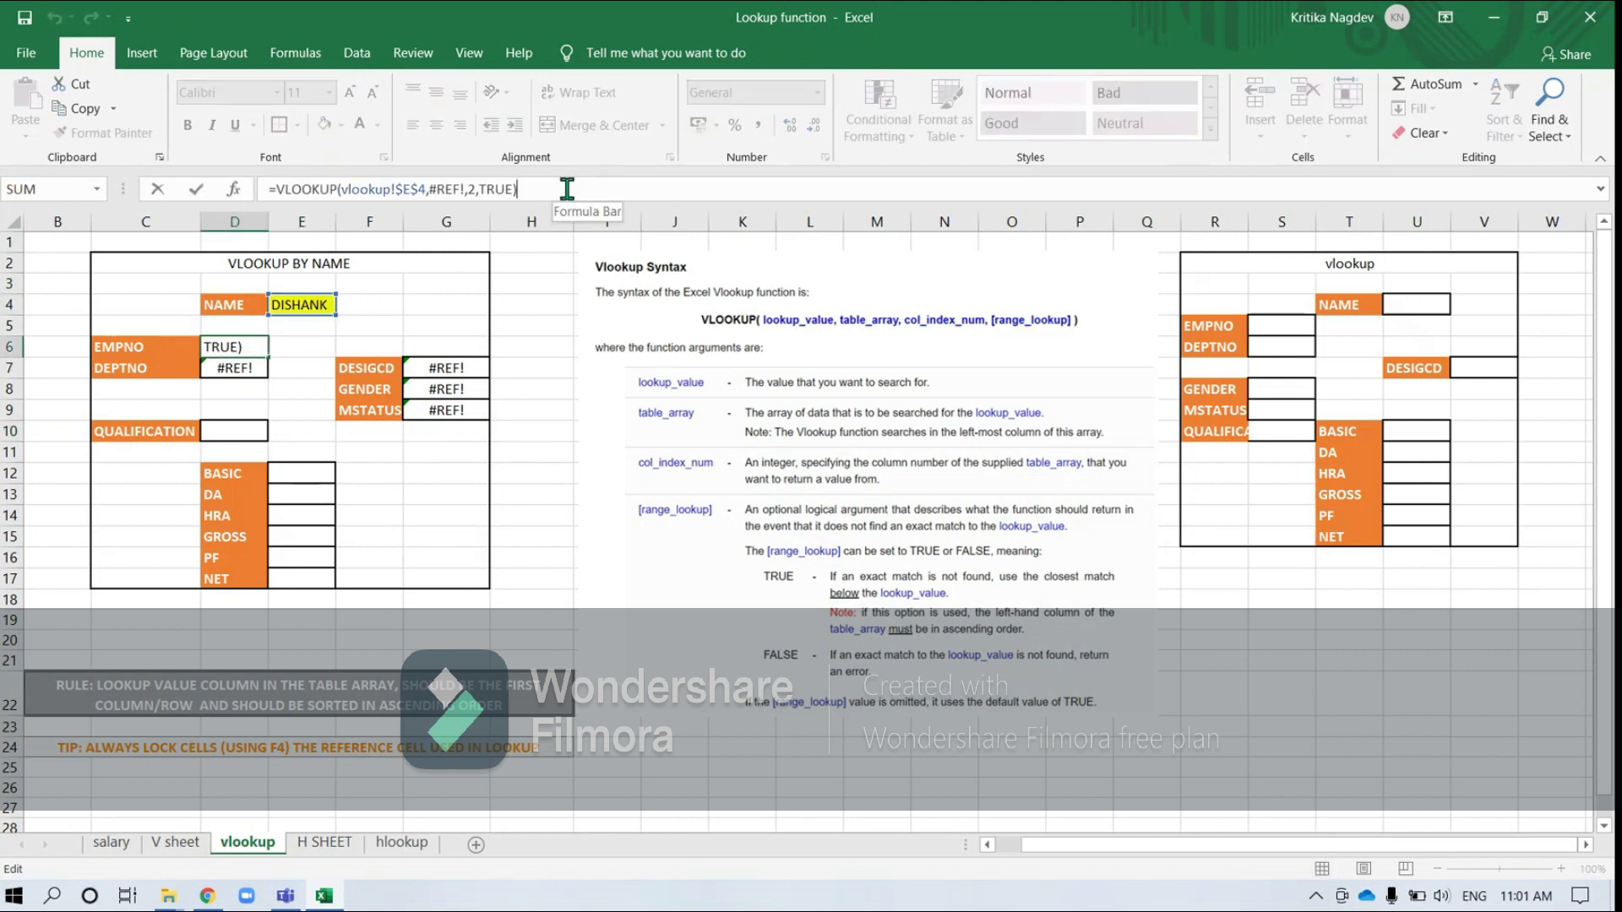
key(BackSpace)
key(BackSpace)
key(BackSpace)
key(BackSpace)
key(BackSpace)
key(BackSpace)
key(BackSpace)
key(BackSpace)
key(BackSpace)
key(BackSpace)
key(BackSpace)
key(BackSpace)
key(BackSpace)
key(BackSpace)
key(BackSpace)
key(BackSpace)
key(BackSpace)
key(BackSpace)
key(BackSpace)
key(BackSpace)
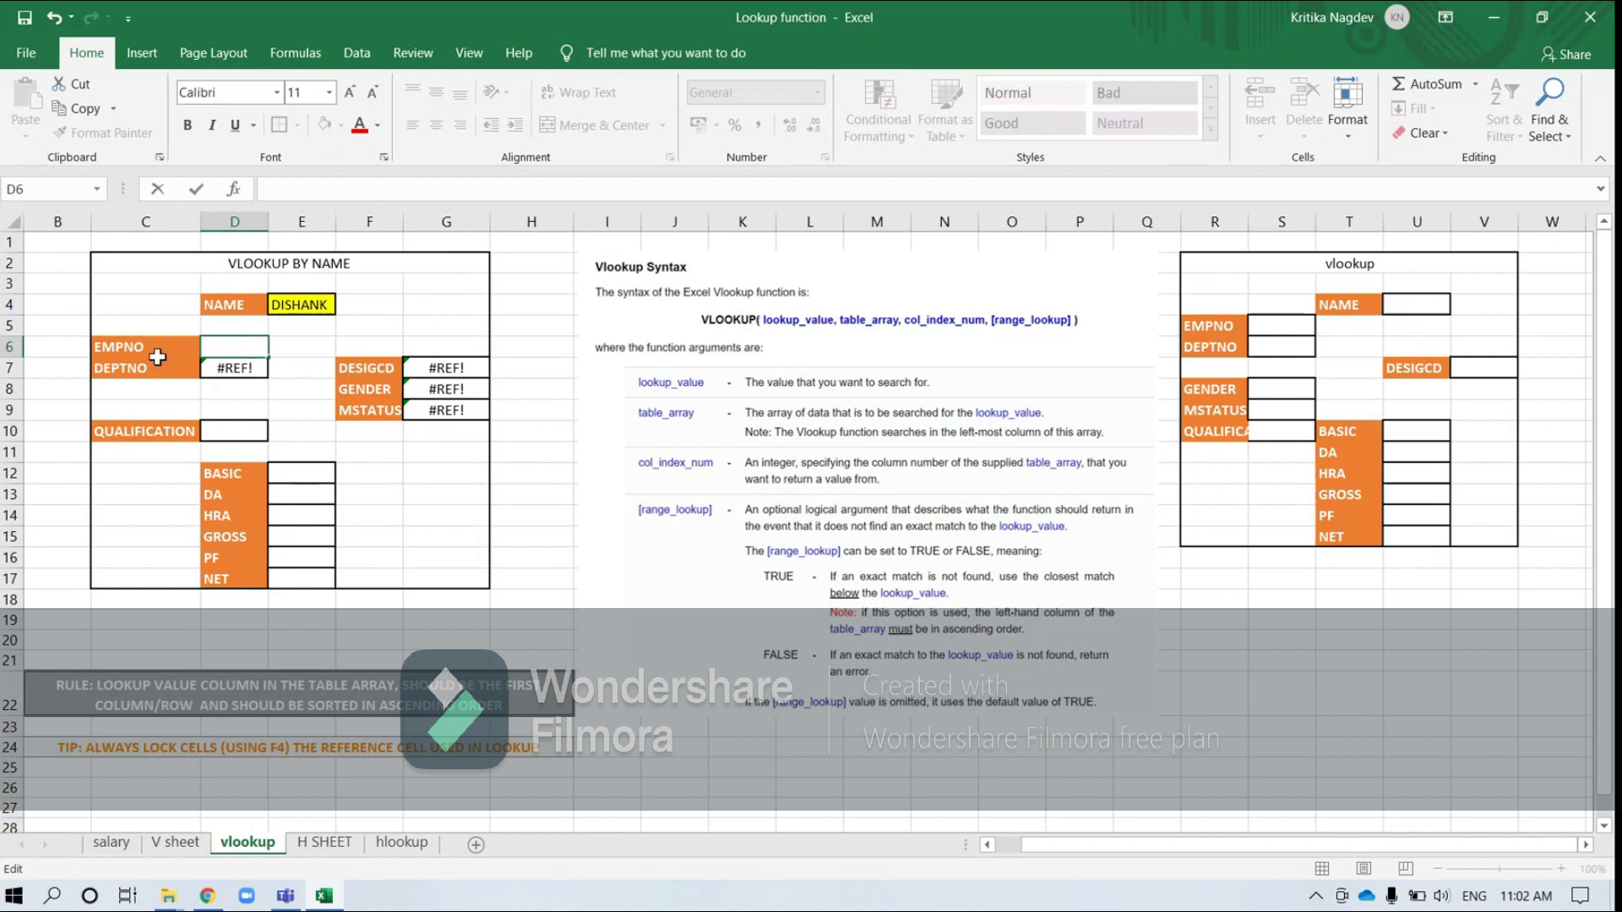
- Start a VLOOKUP formula in D6 with E4 as the lookup value and 'V sheet'!A1:M41 as the table array
text(=)
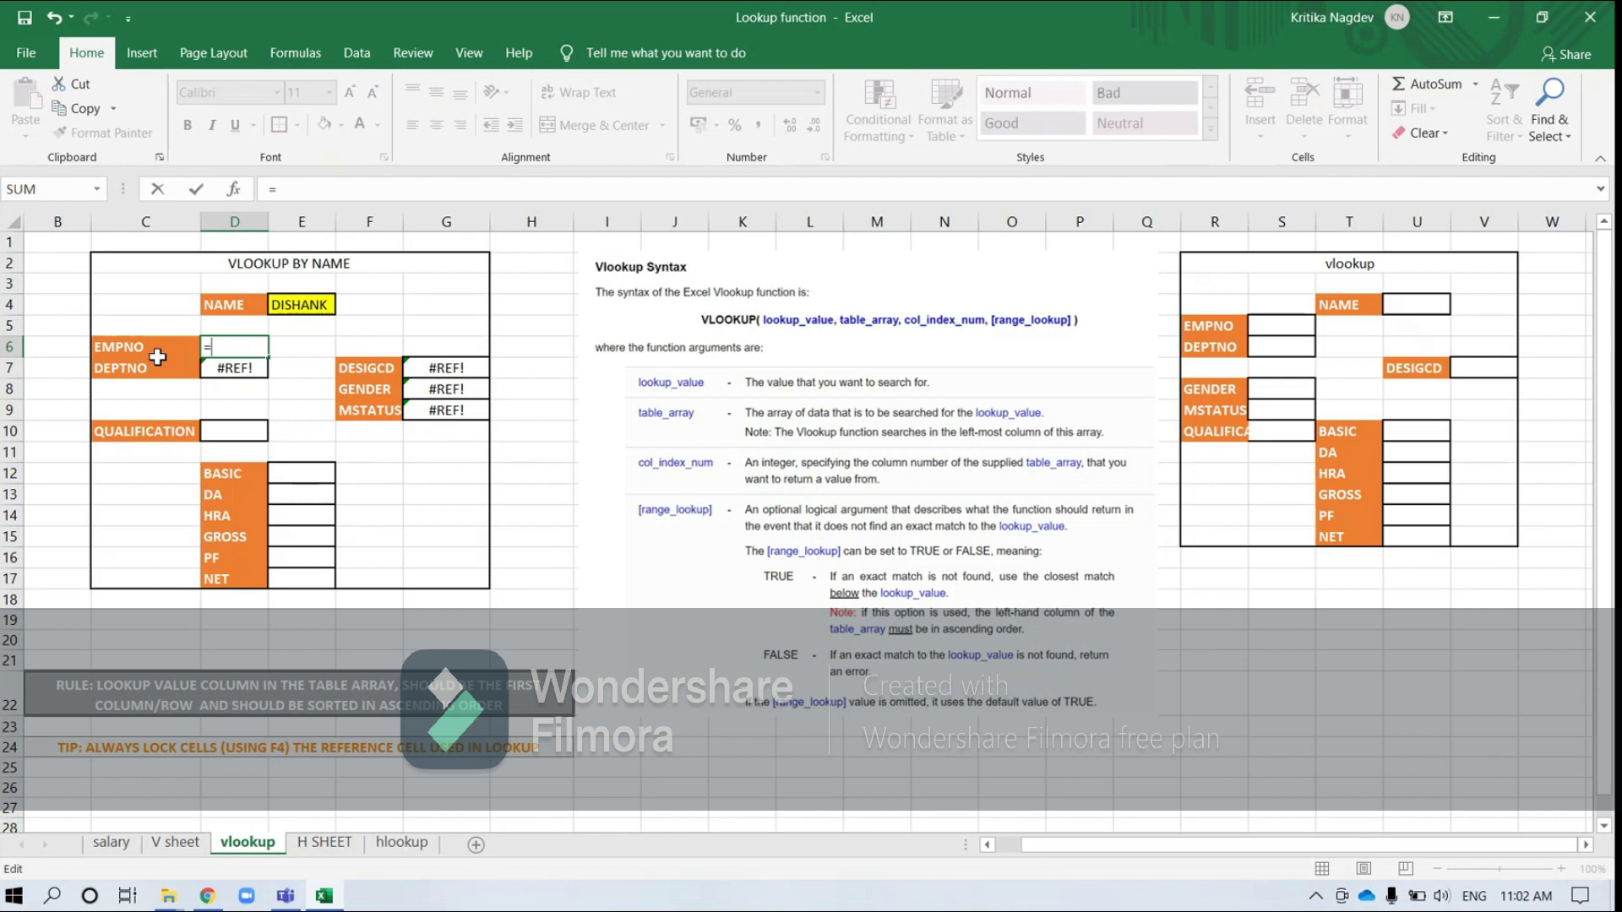
text(vlookup)
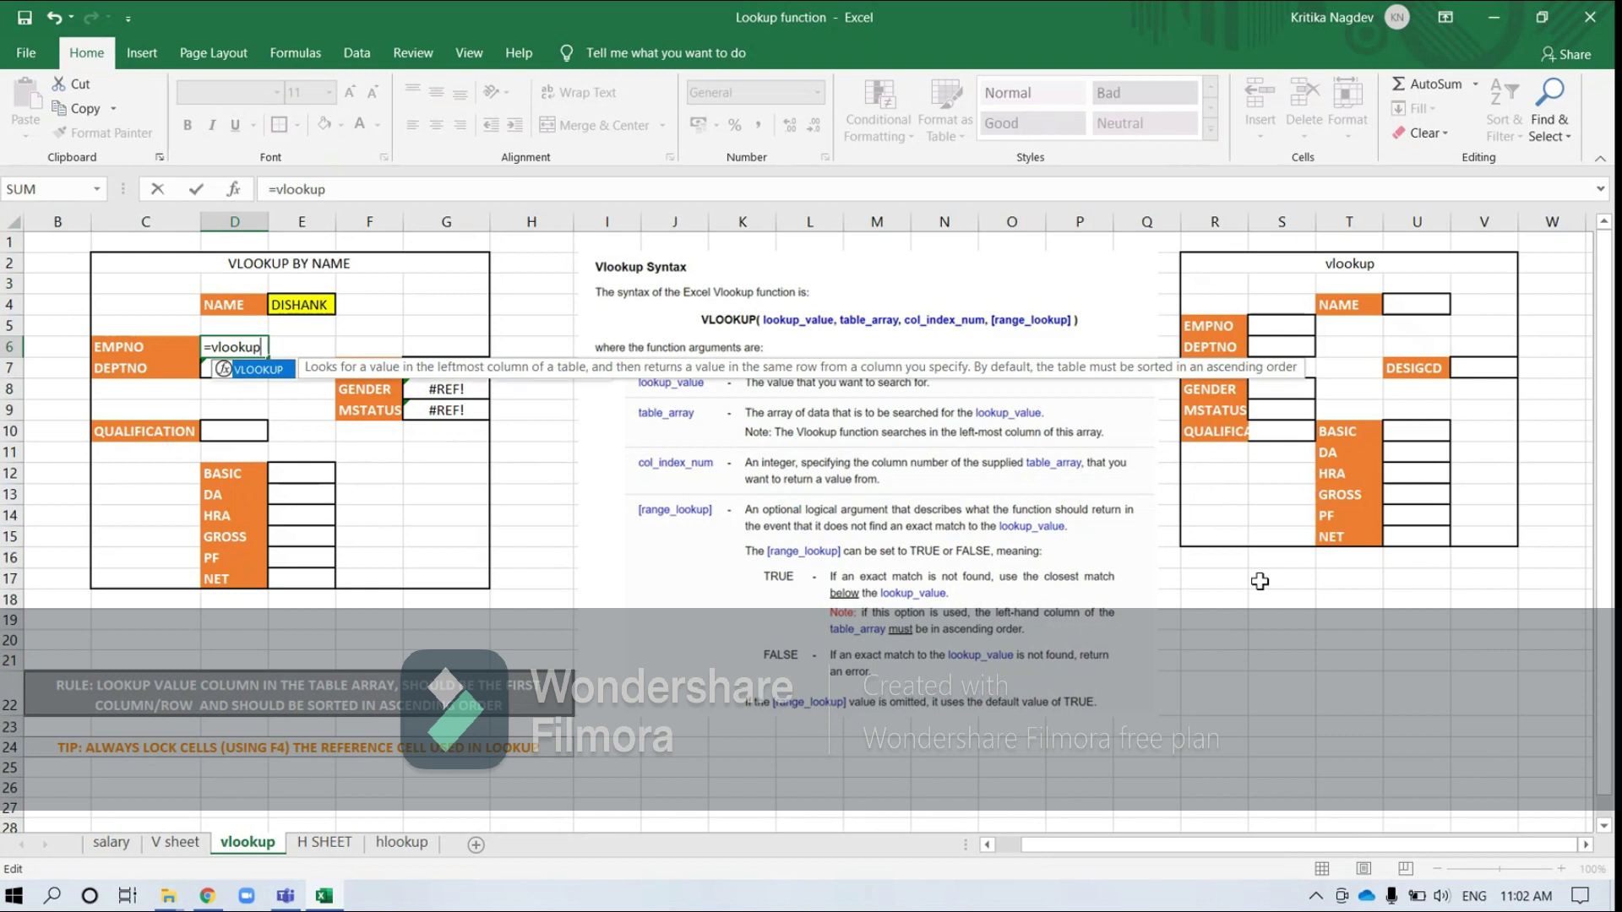
text(()
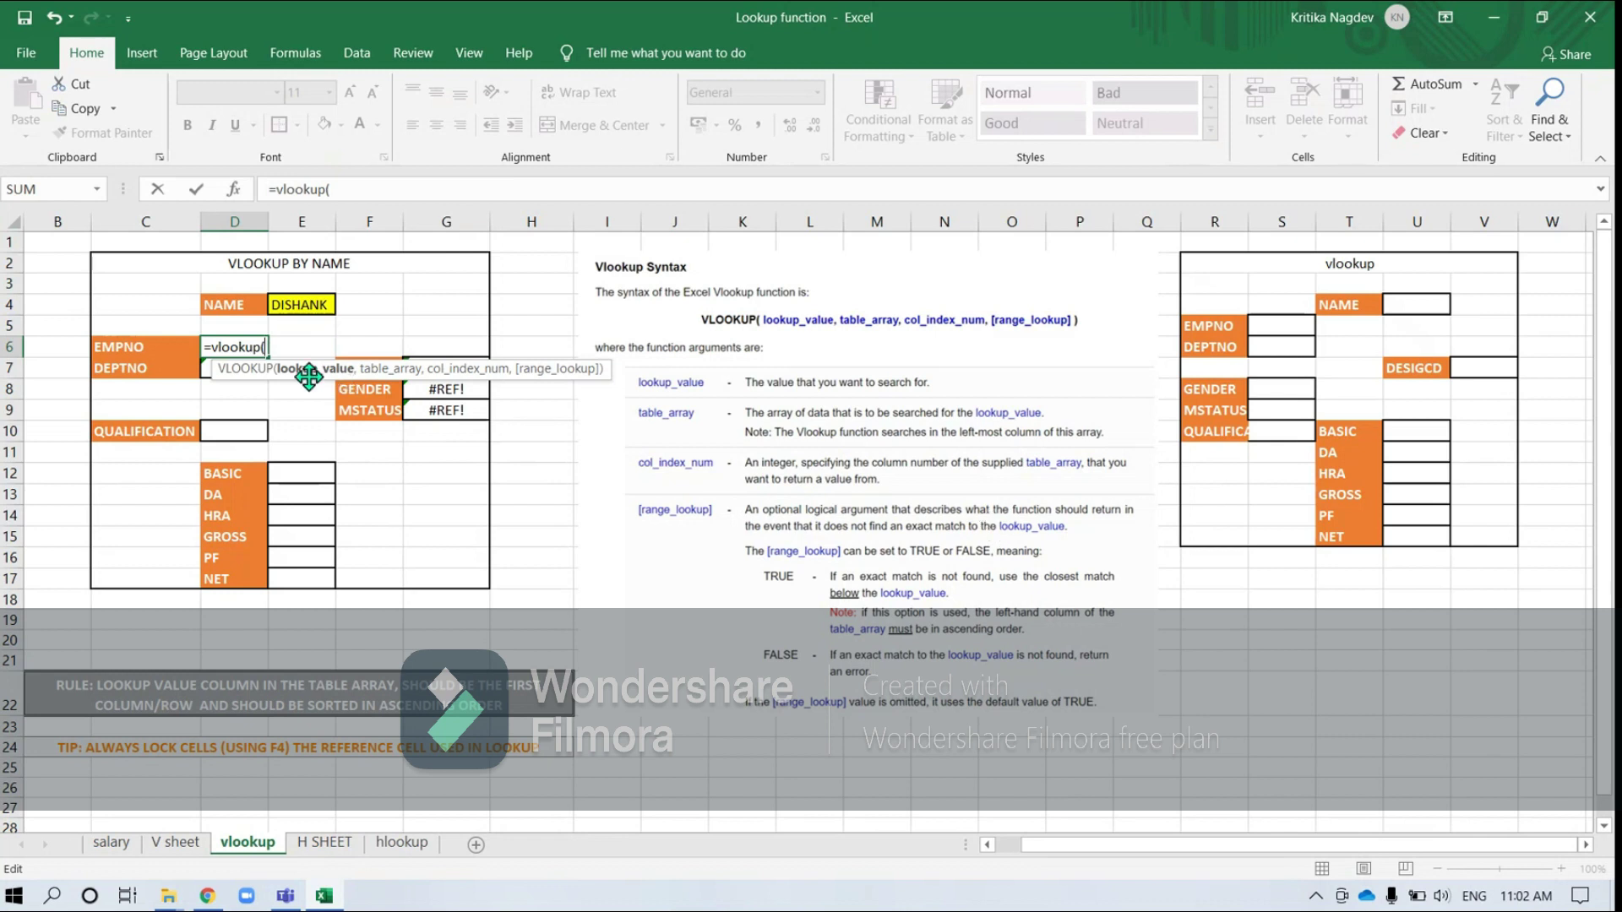
click(311, 303)
text(,)
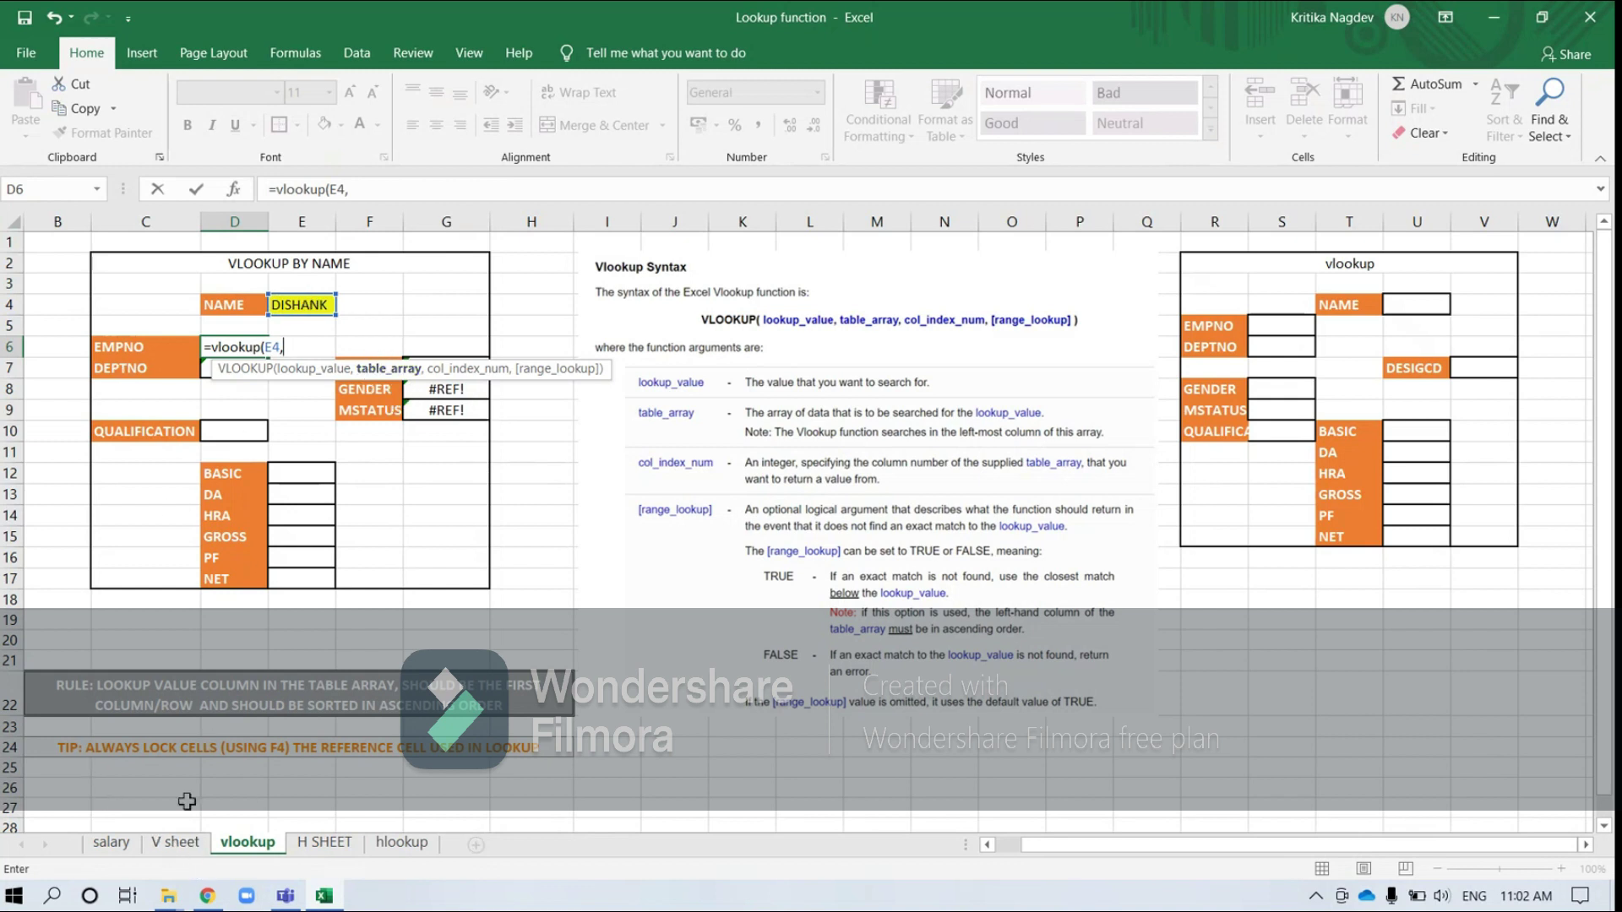
click(175, 844)
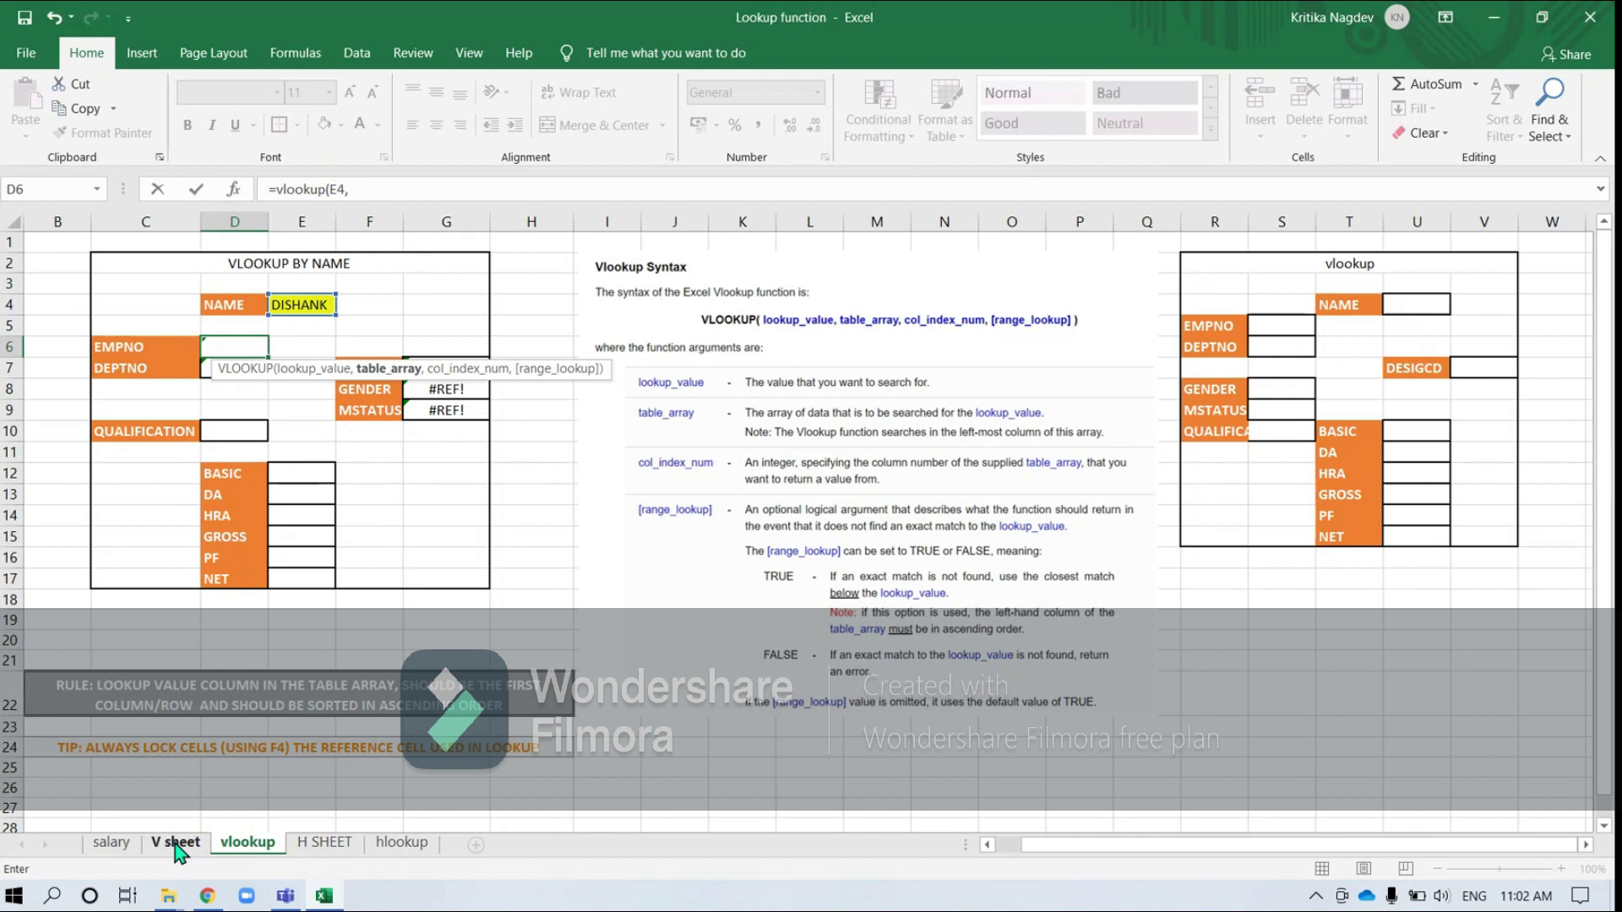
click(175, 845)
drag(76, 243, 1021, 592)
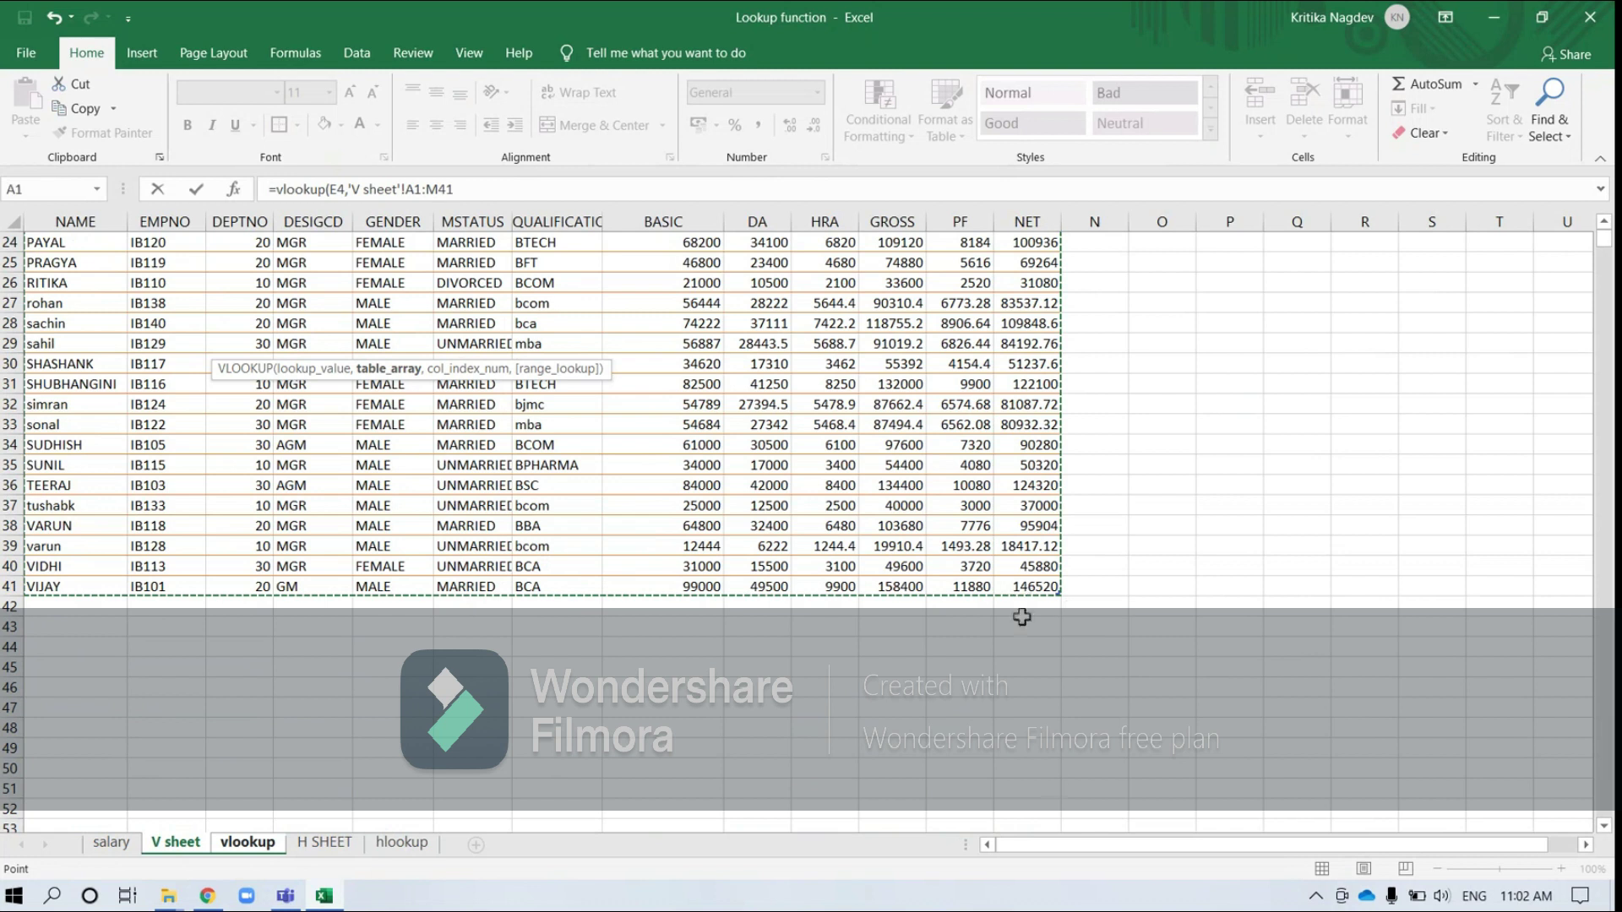
- Complete D6's VLOOKUP formula with column index 2 and the exact match option FALSE
click(475, 190)
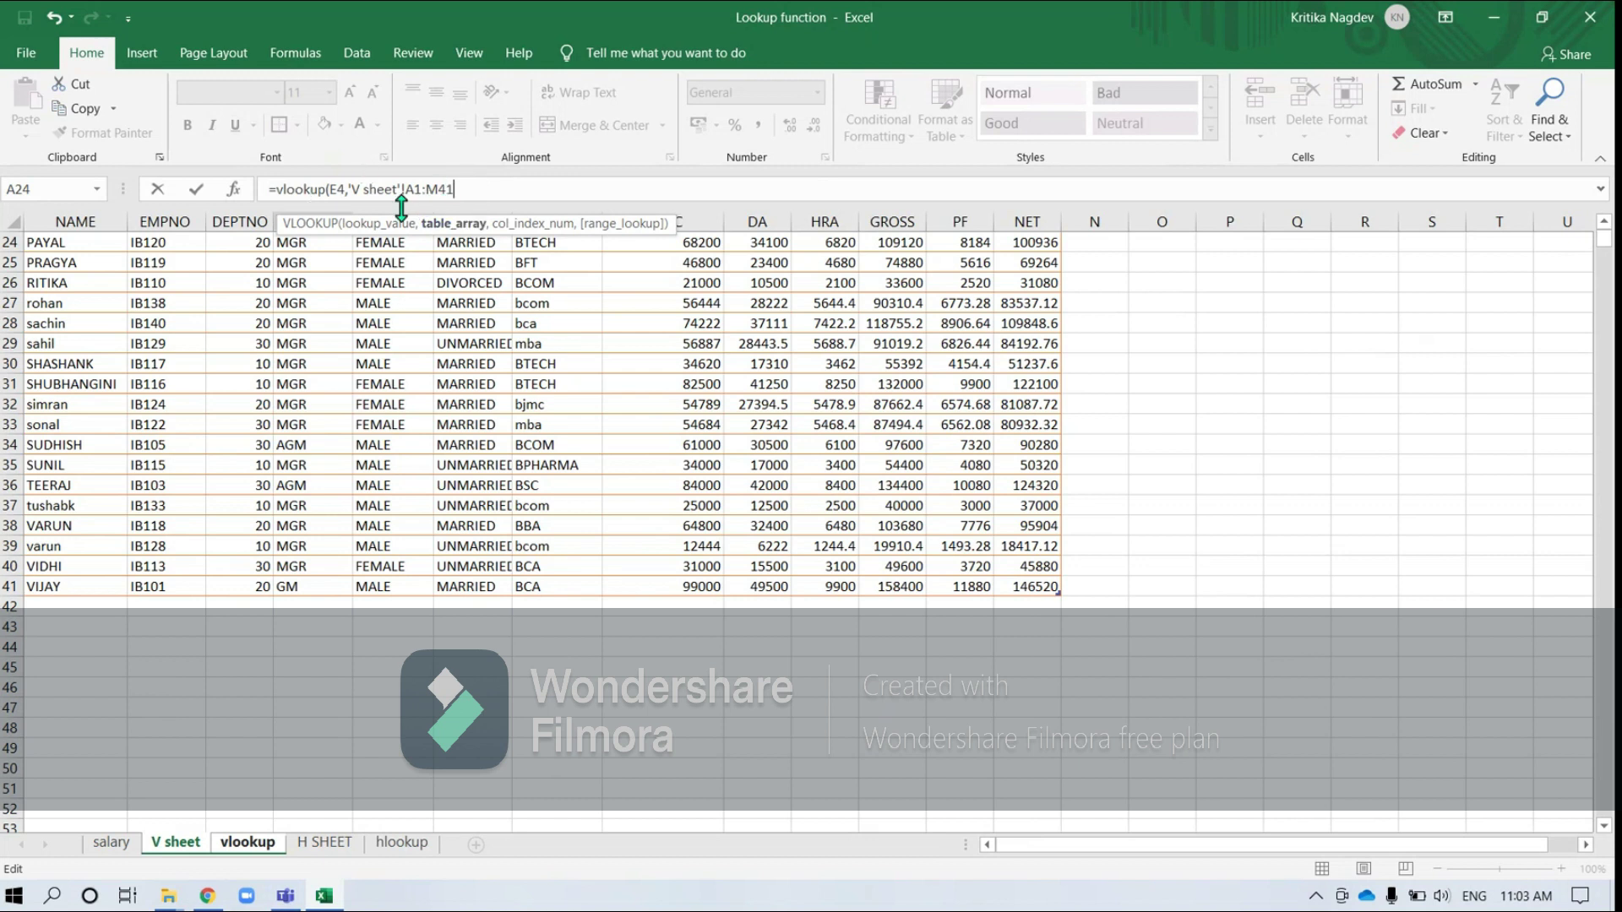
text(,2)
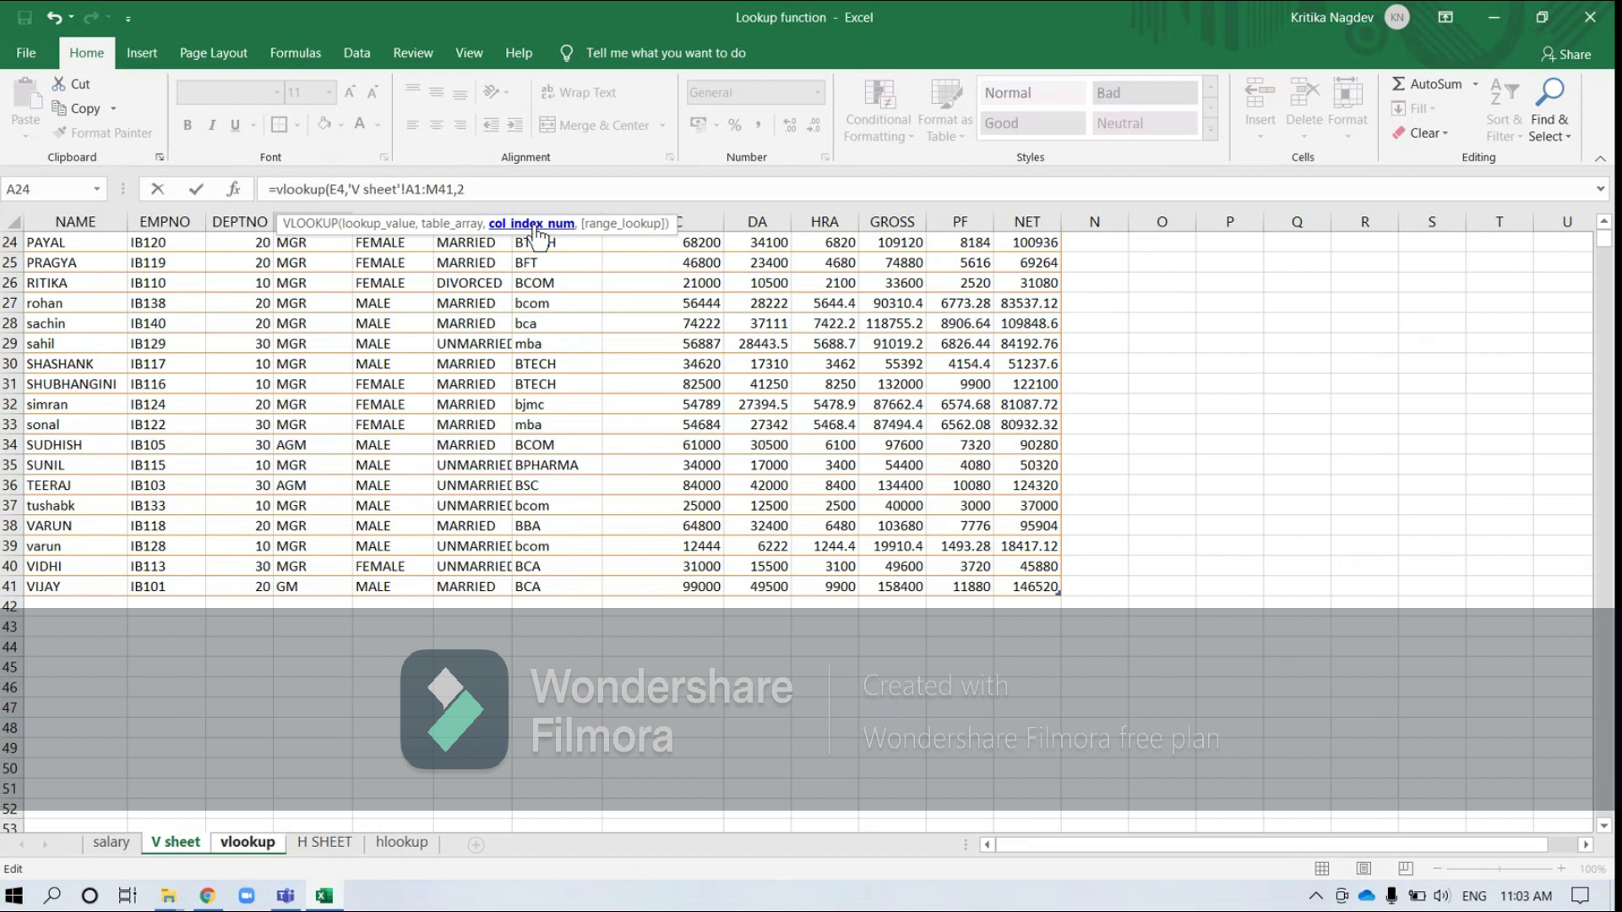
text(,)
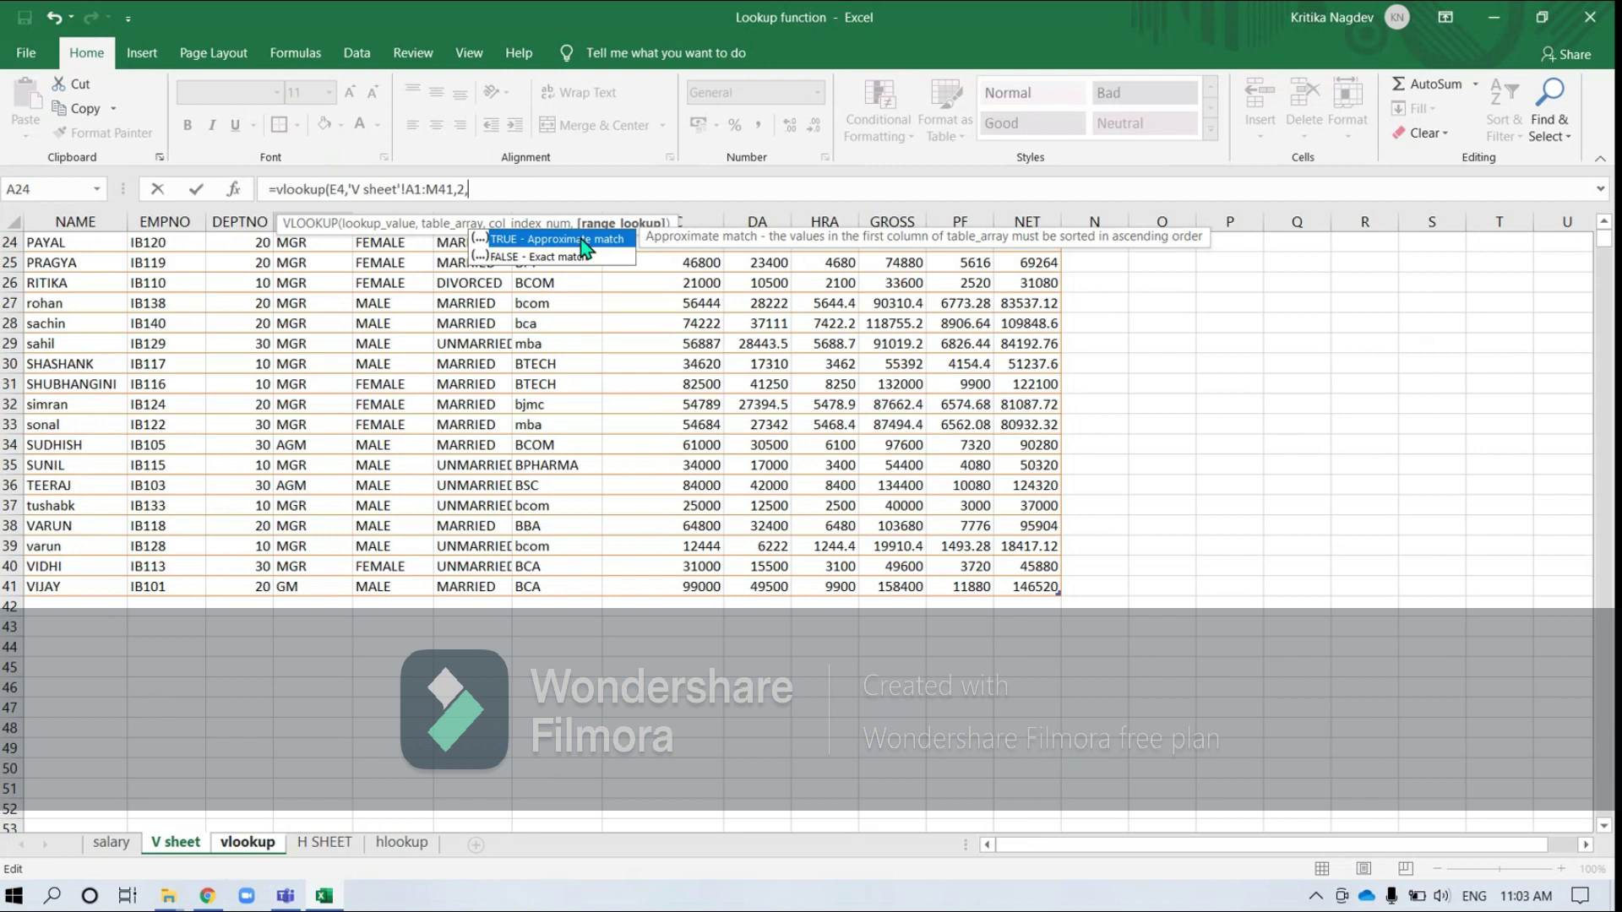
double_click(515, 257)
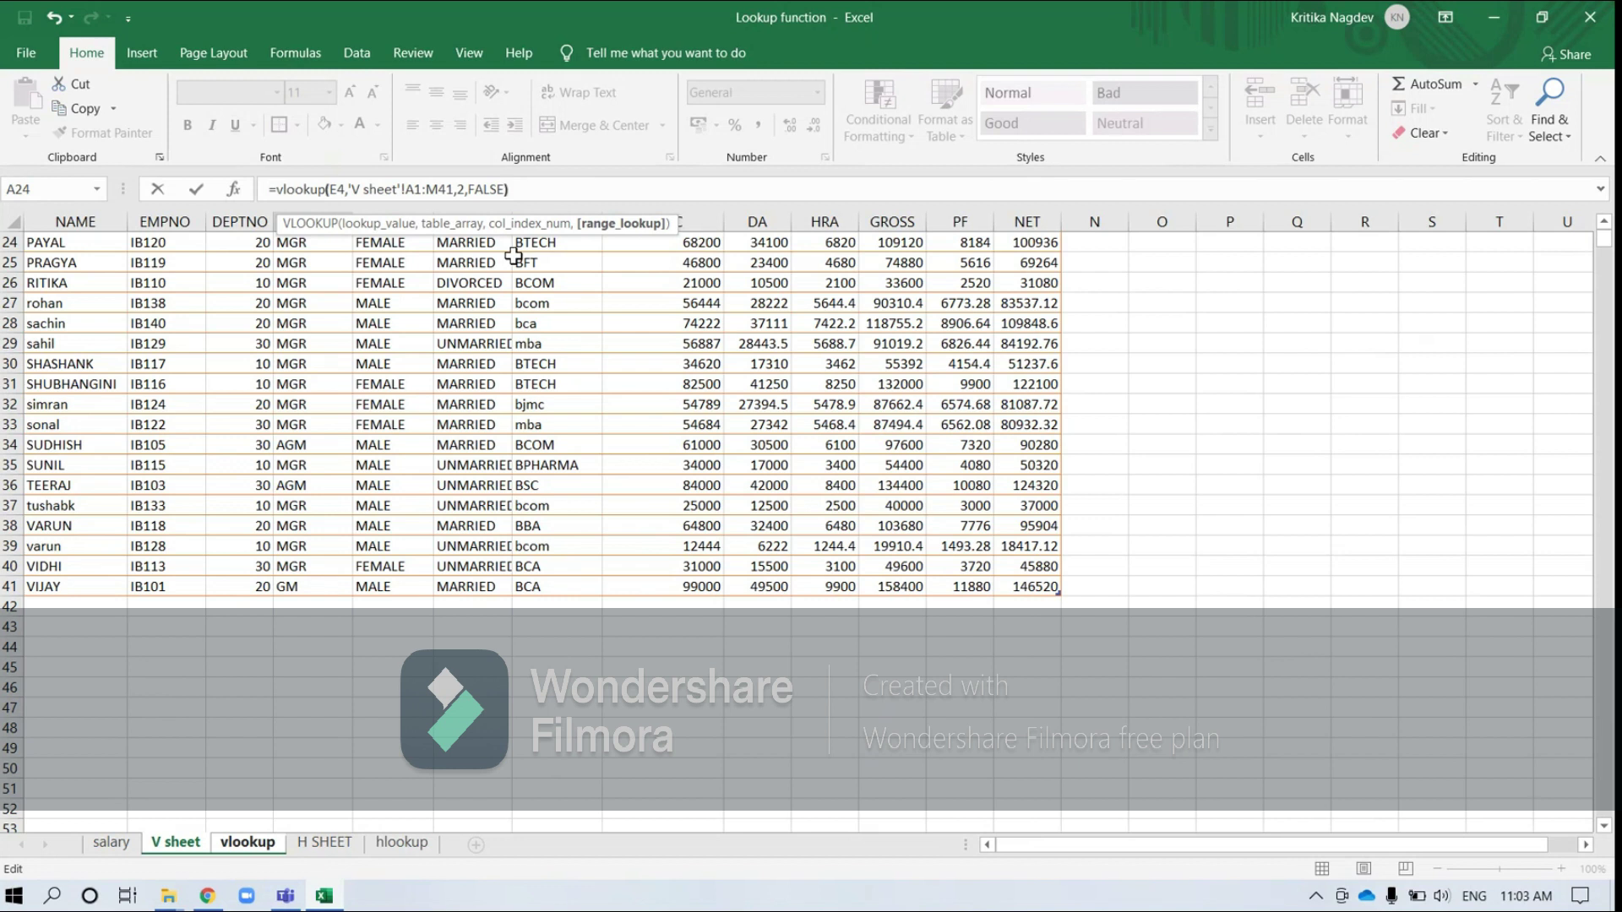
text())
key(Return)
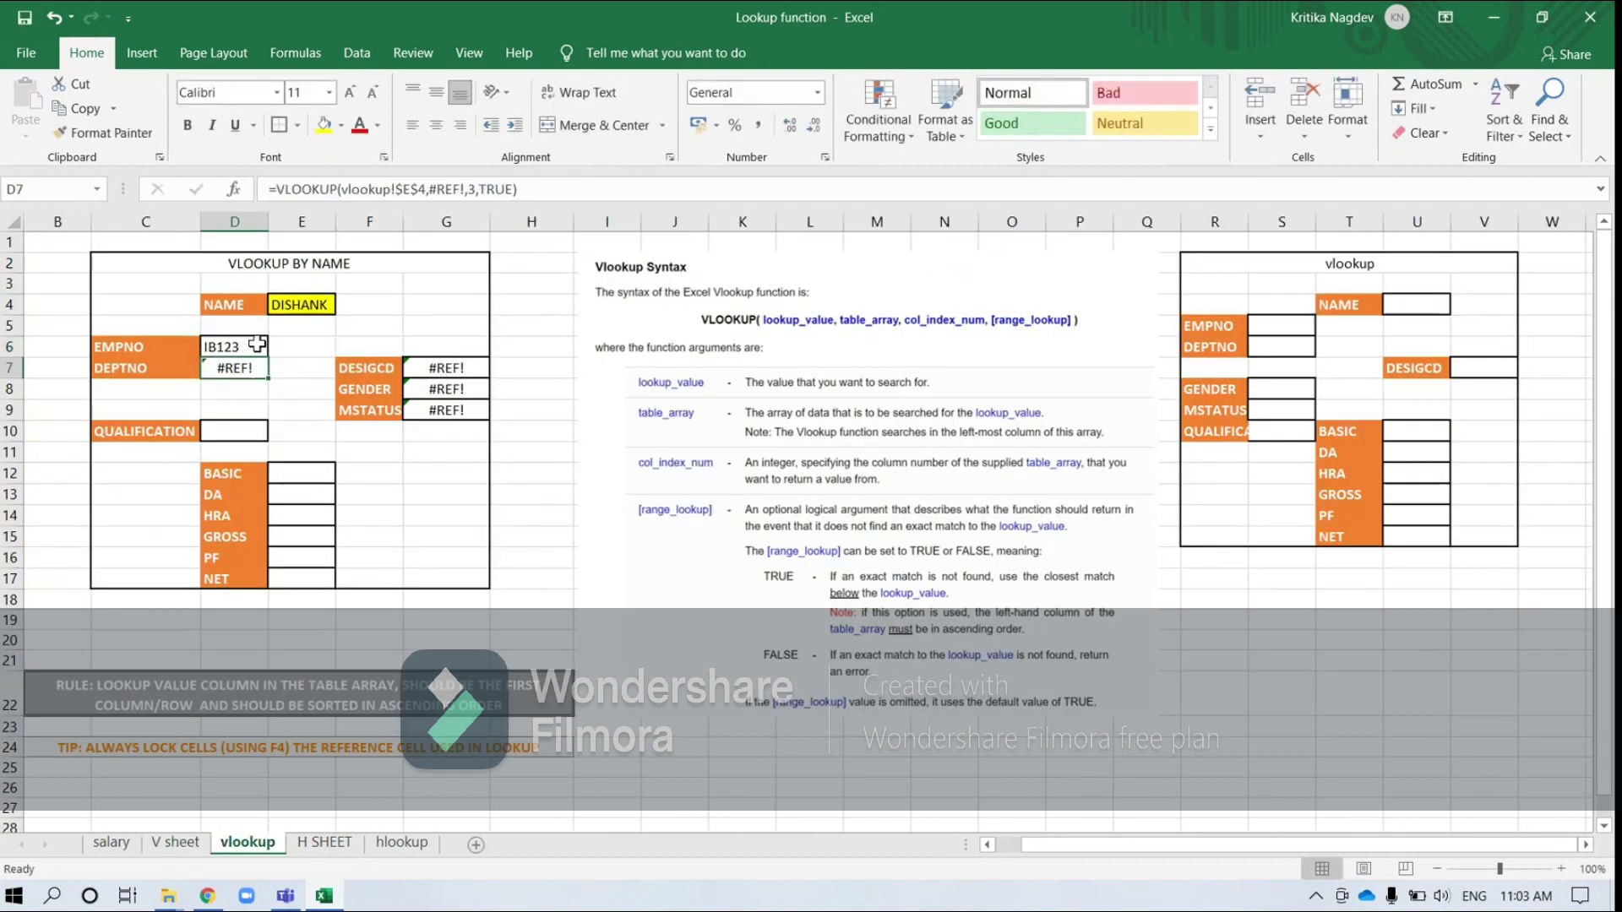
- Fill the VLOOKUP formula from D6 down to the DEPTNO cell D7
click(246, 346)
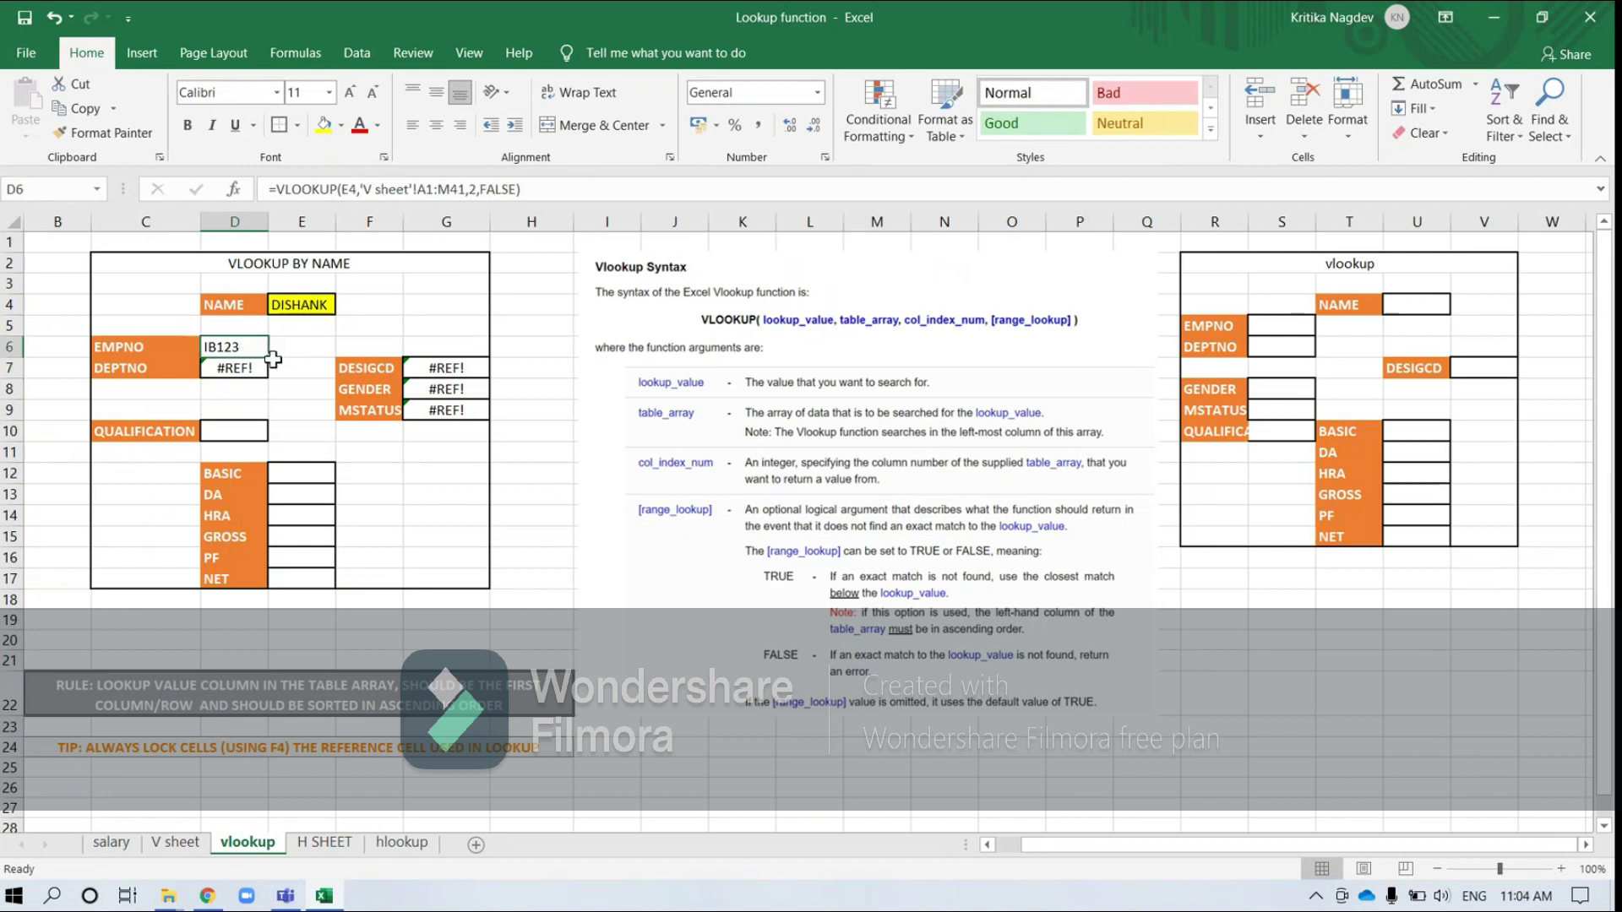
drag(268, 357, 265, 369)
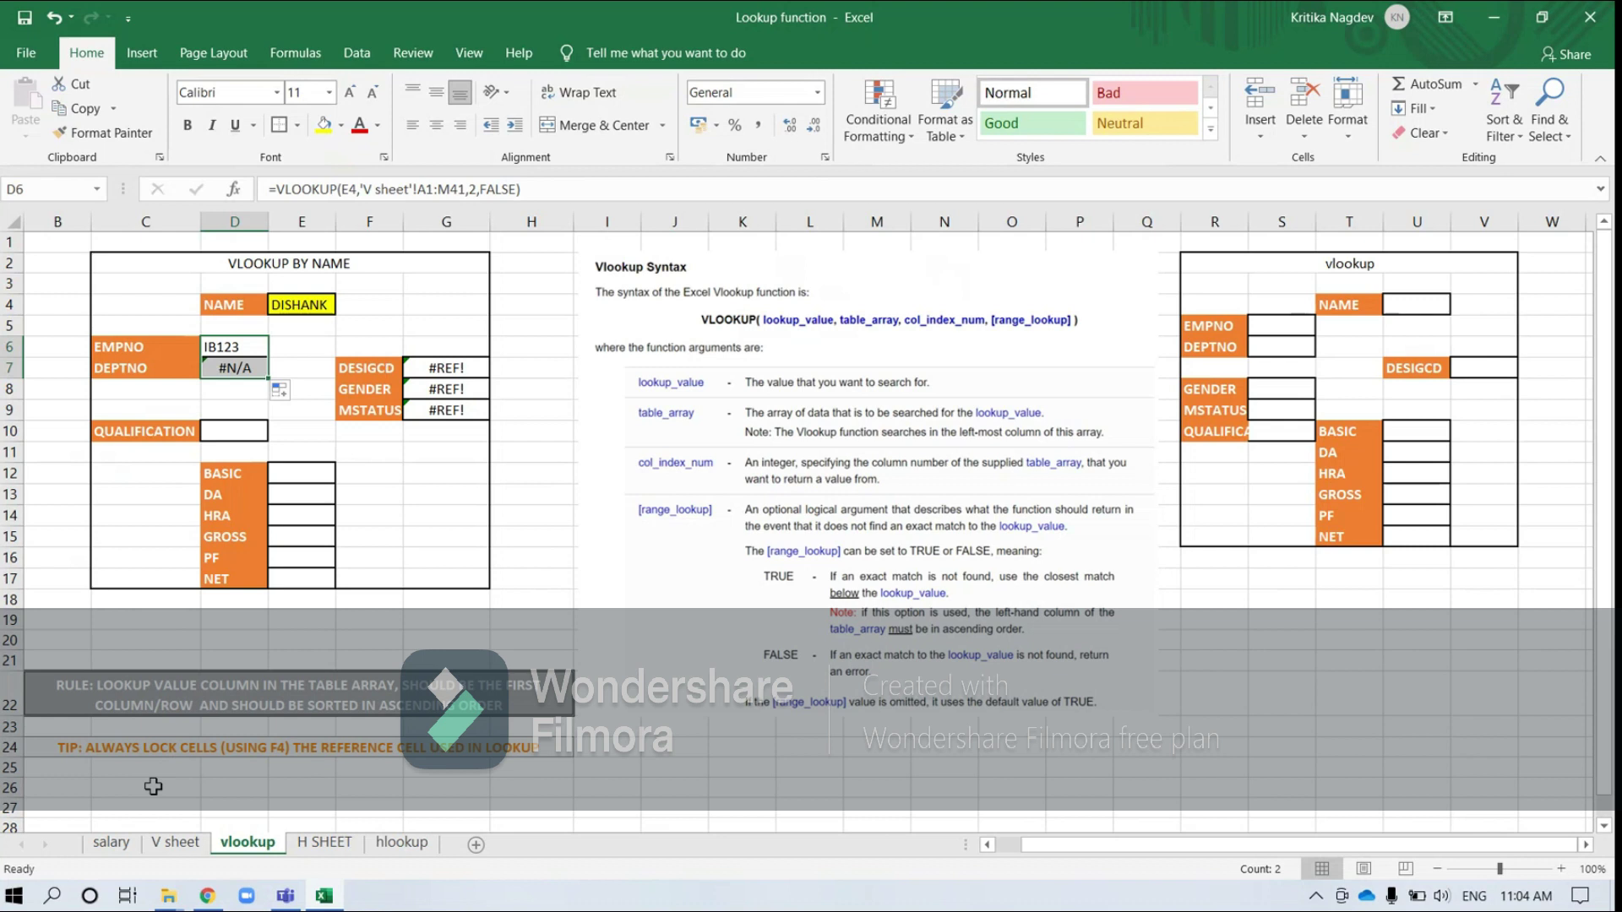
- Check the filled formula in D7, and try locking D6's lookup value as the absolute reference $E$4
double_click(245, 369)
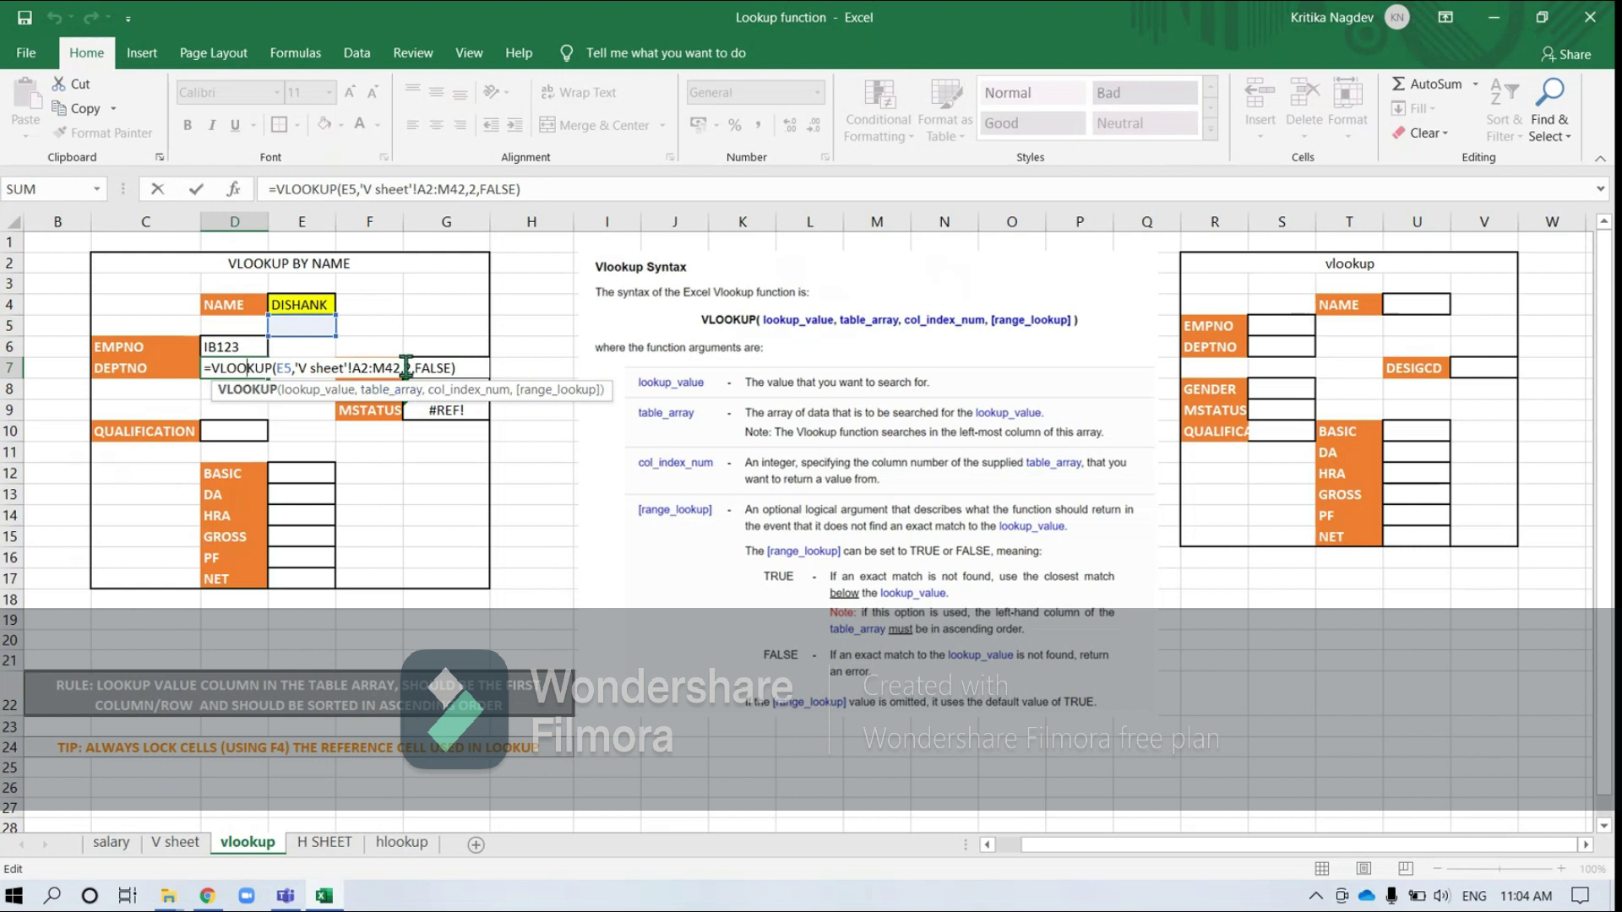
key(Escape)
key(Up)
key(F2)
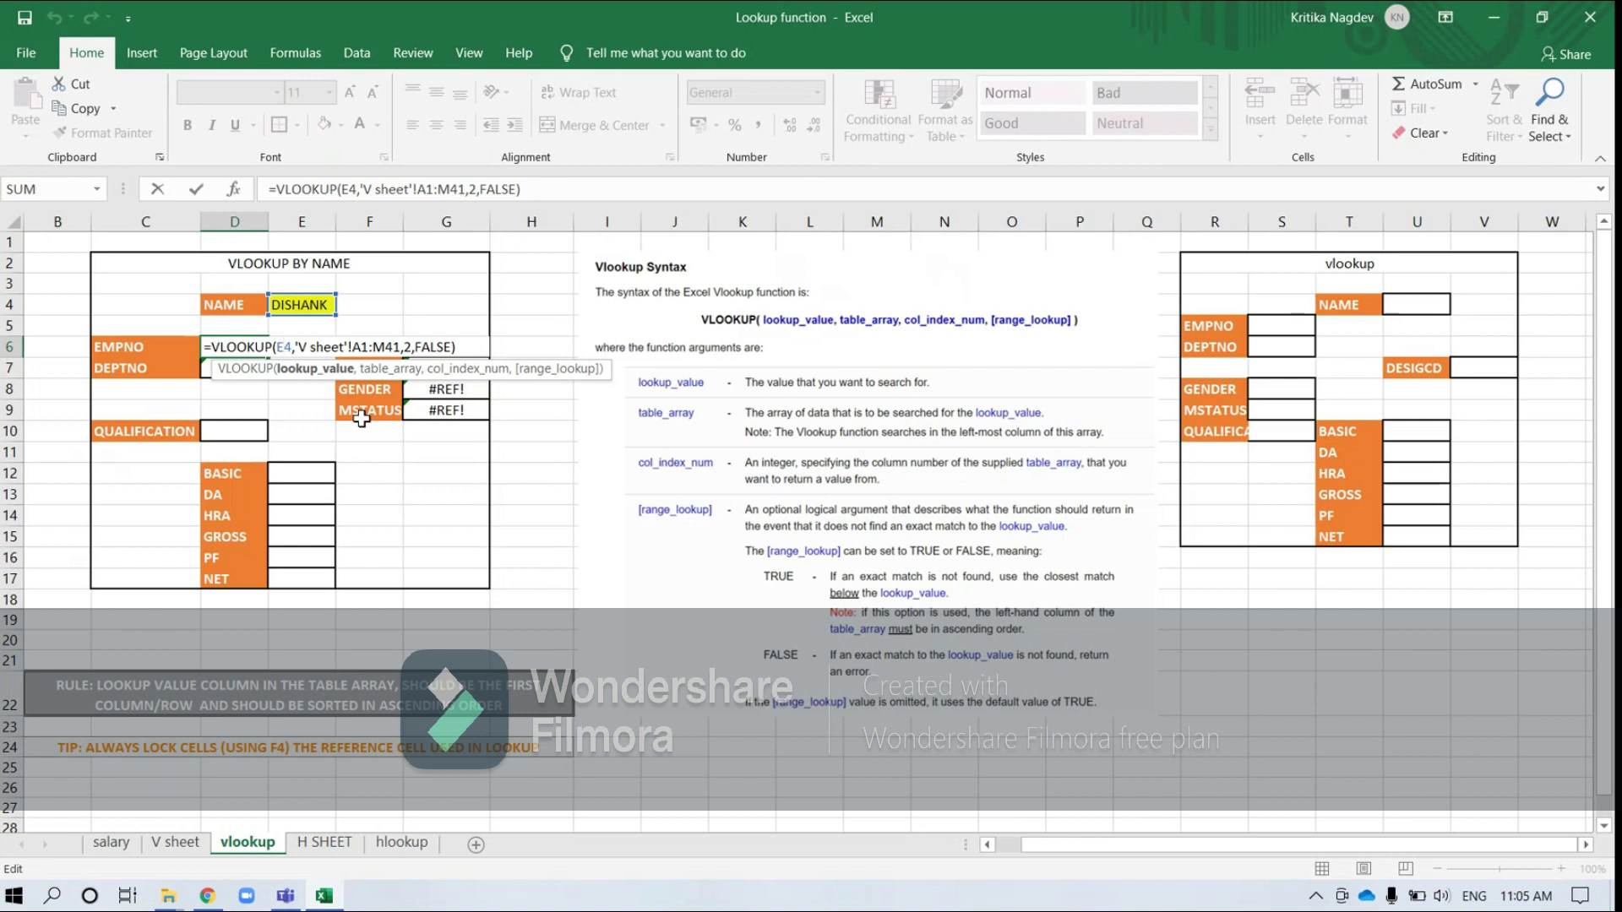
key(F4)
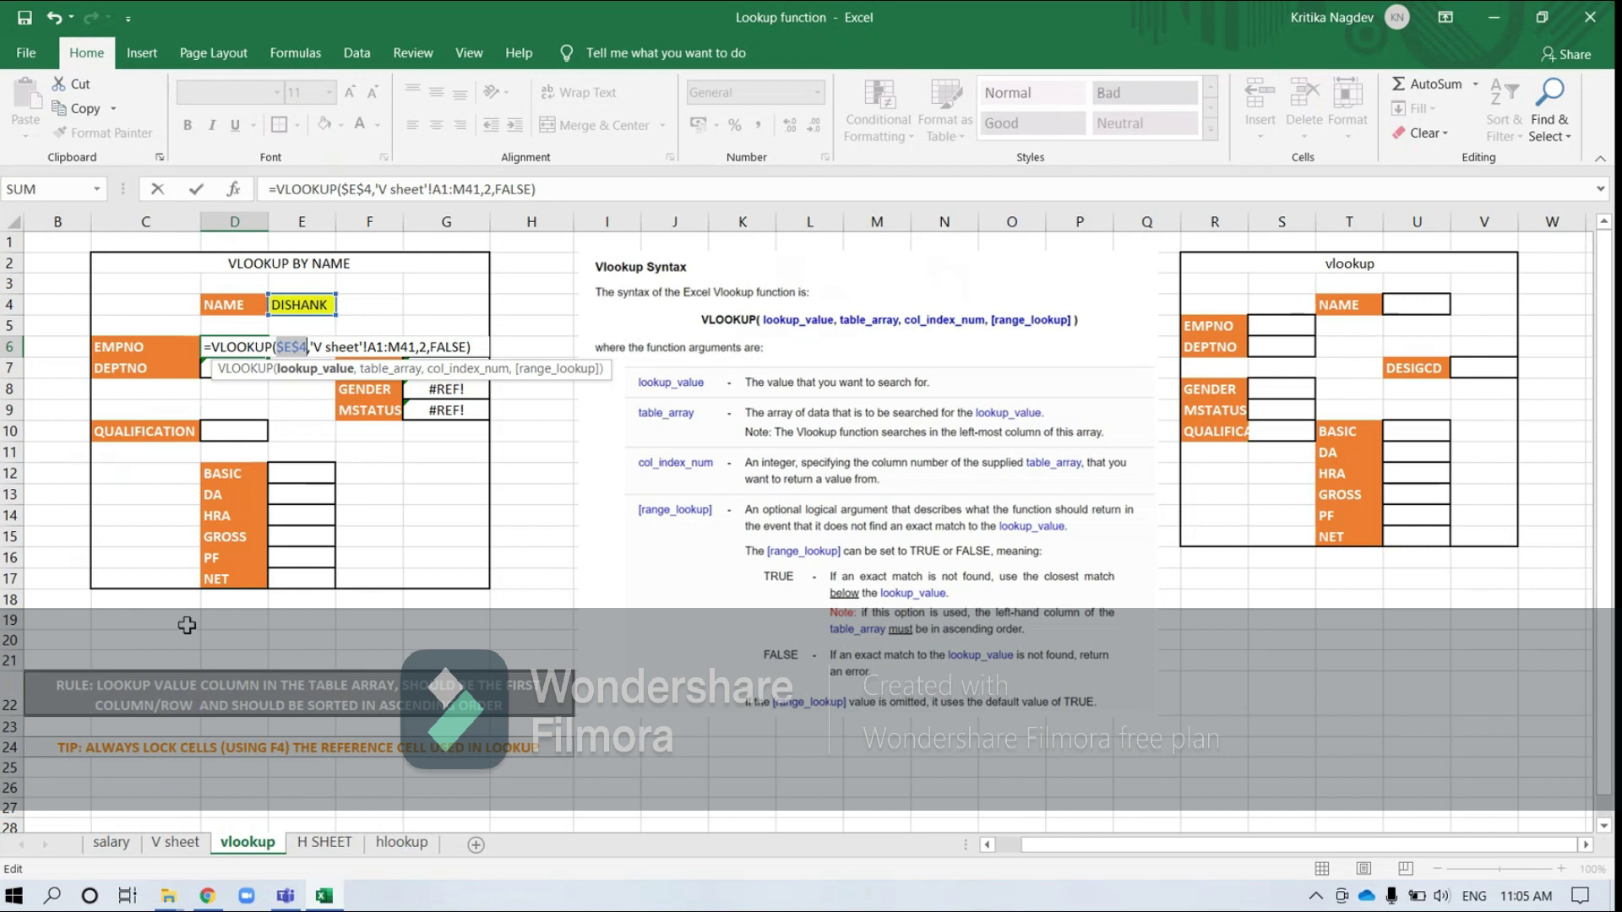
key(Return)
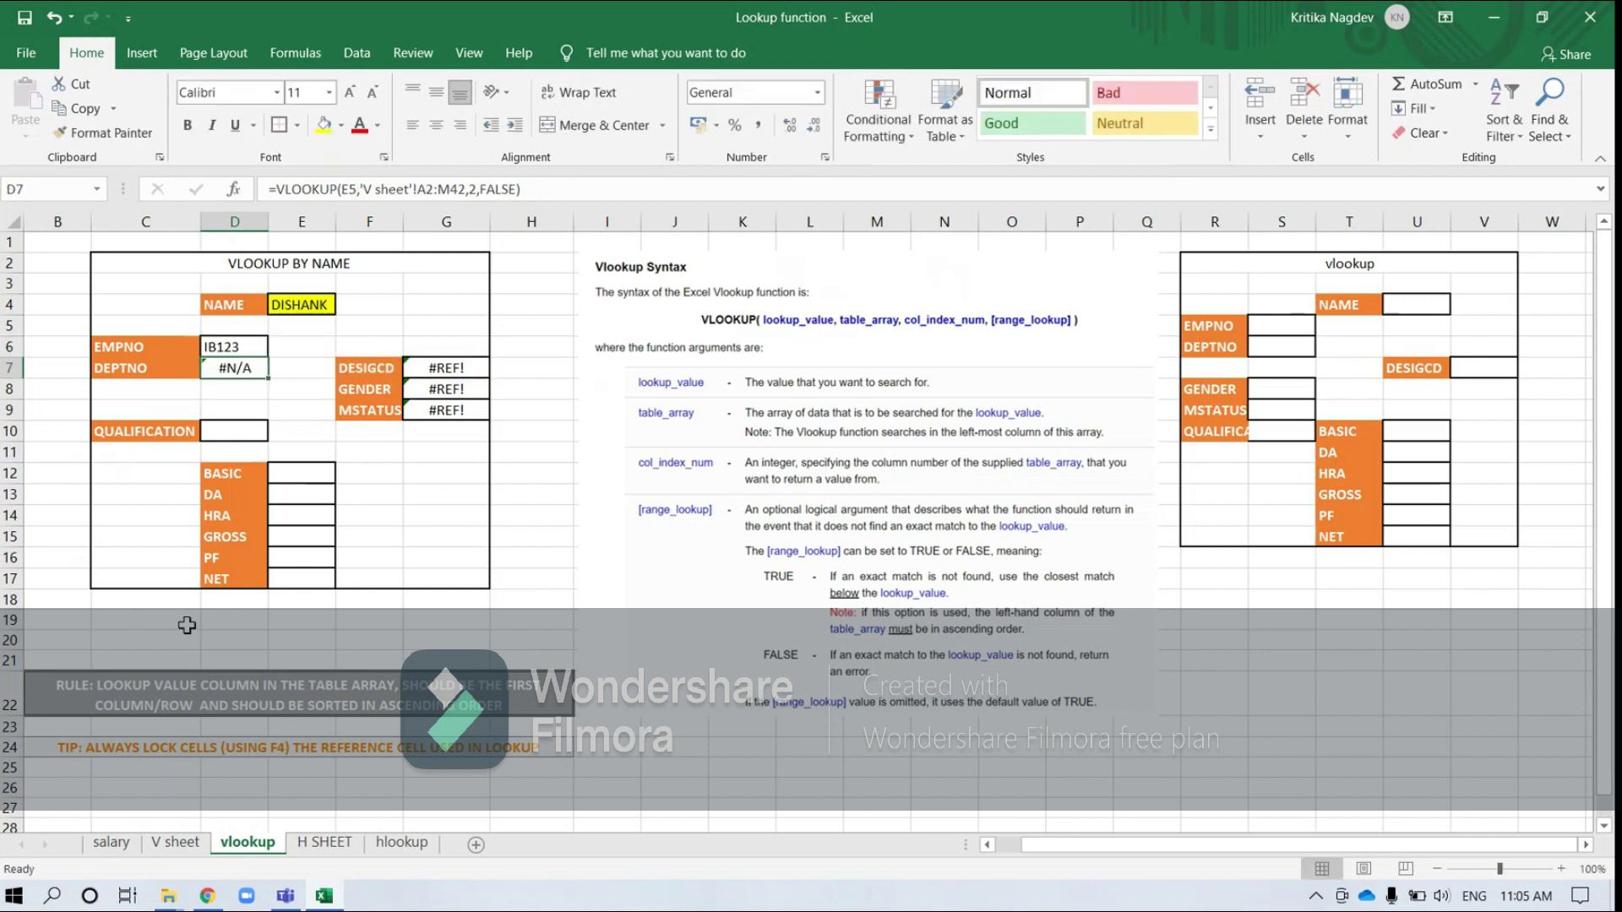
- Try the column-only lock $E4 as D6's lookup value, filling the formula down to D7 to inspect its references
double_click(216, 348)
click(298, 347)
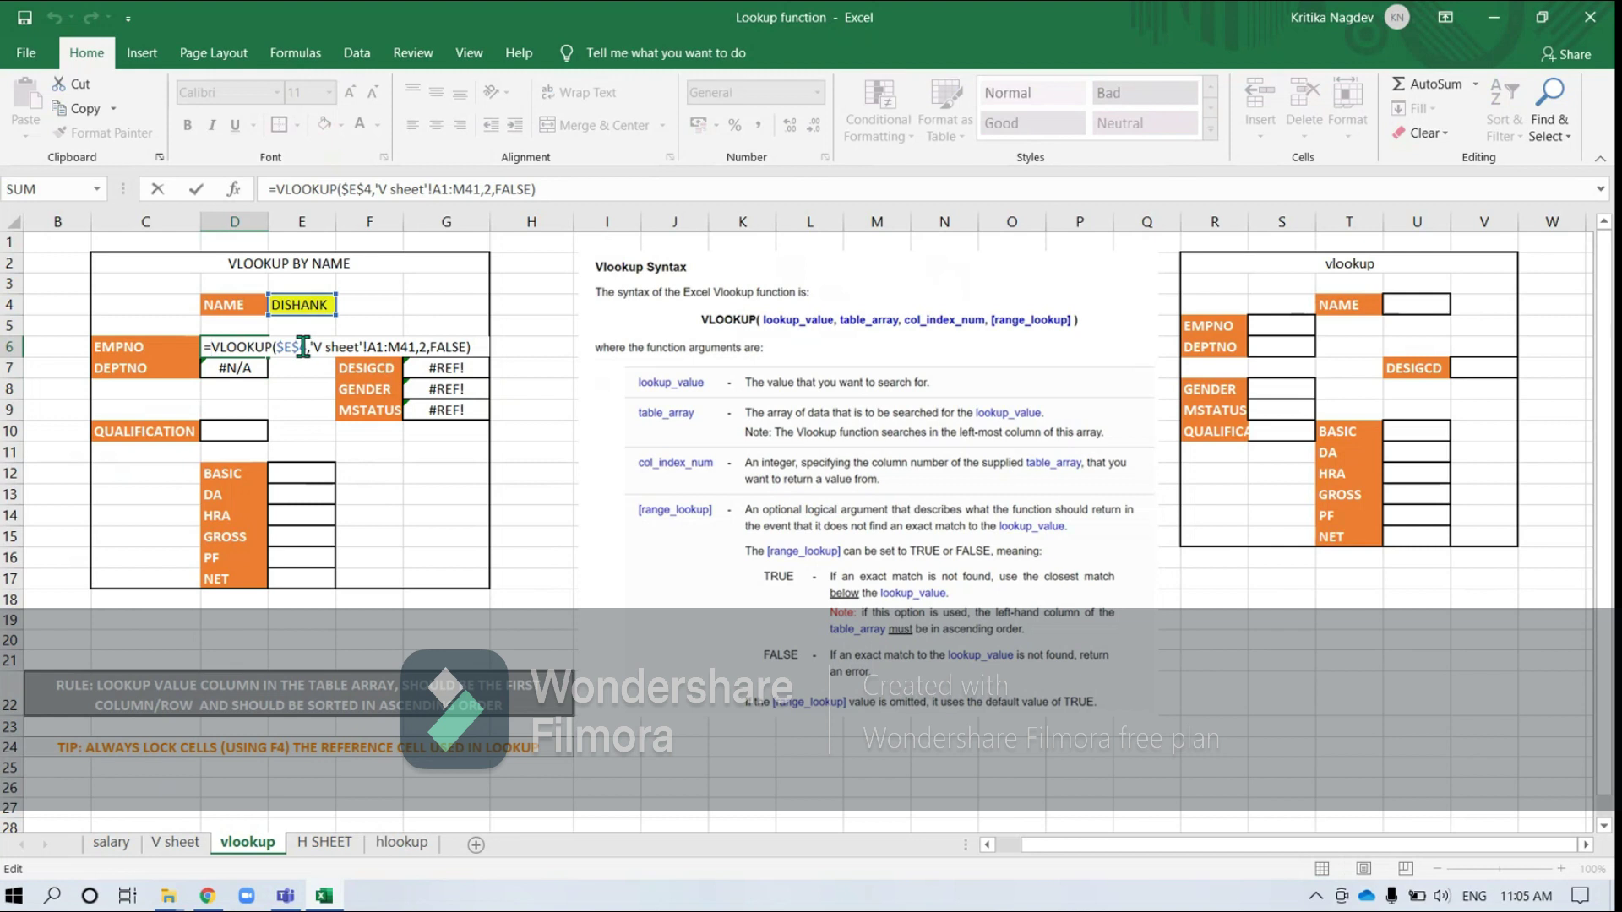
key(BackSpace)
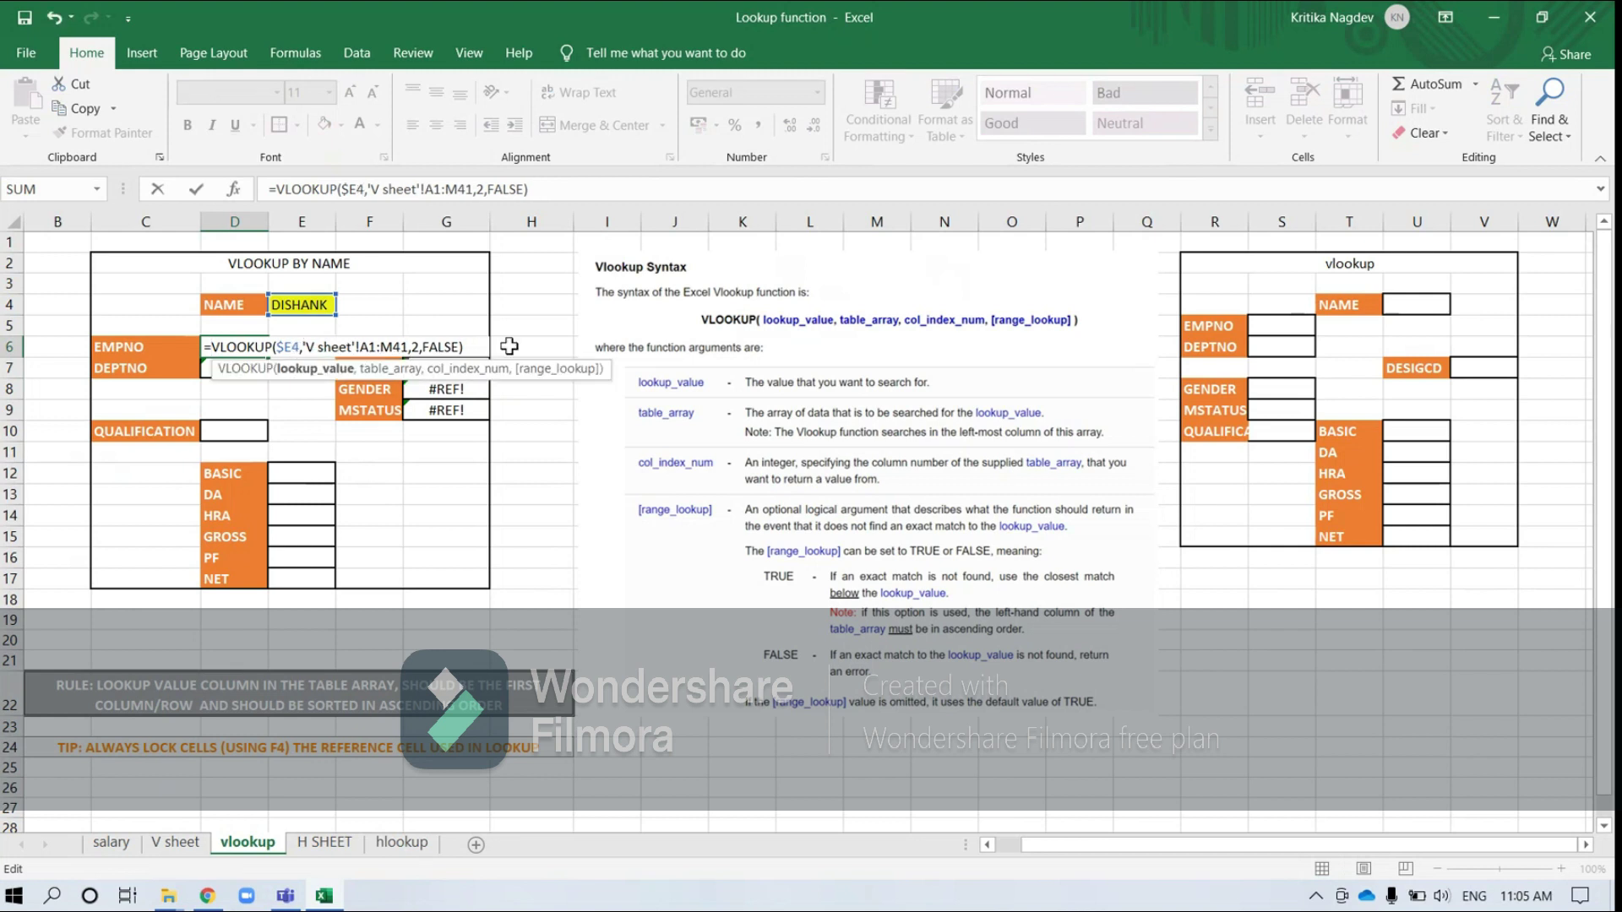
key(ctrl+Return)
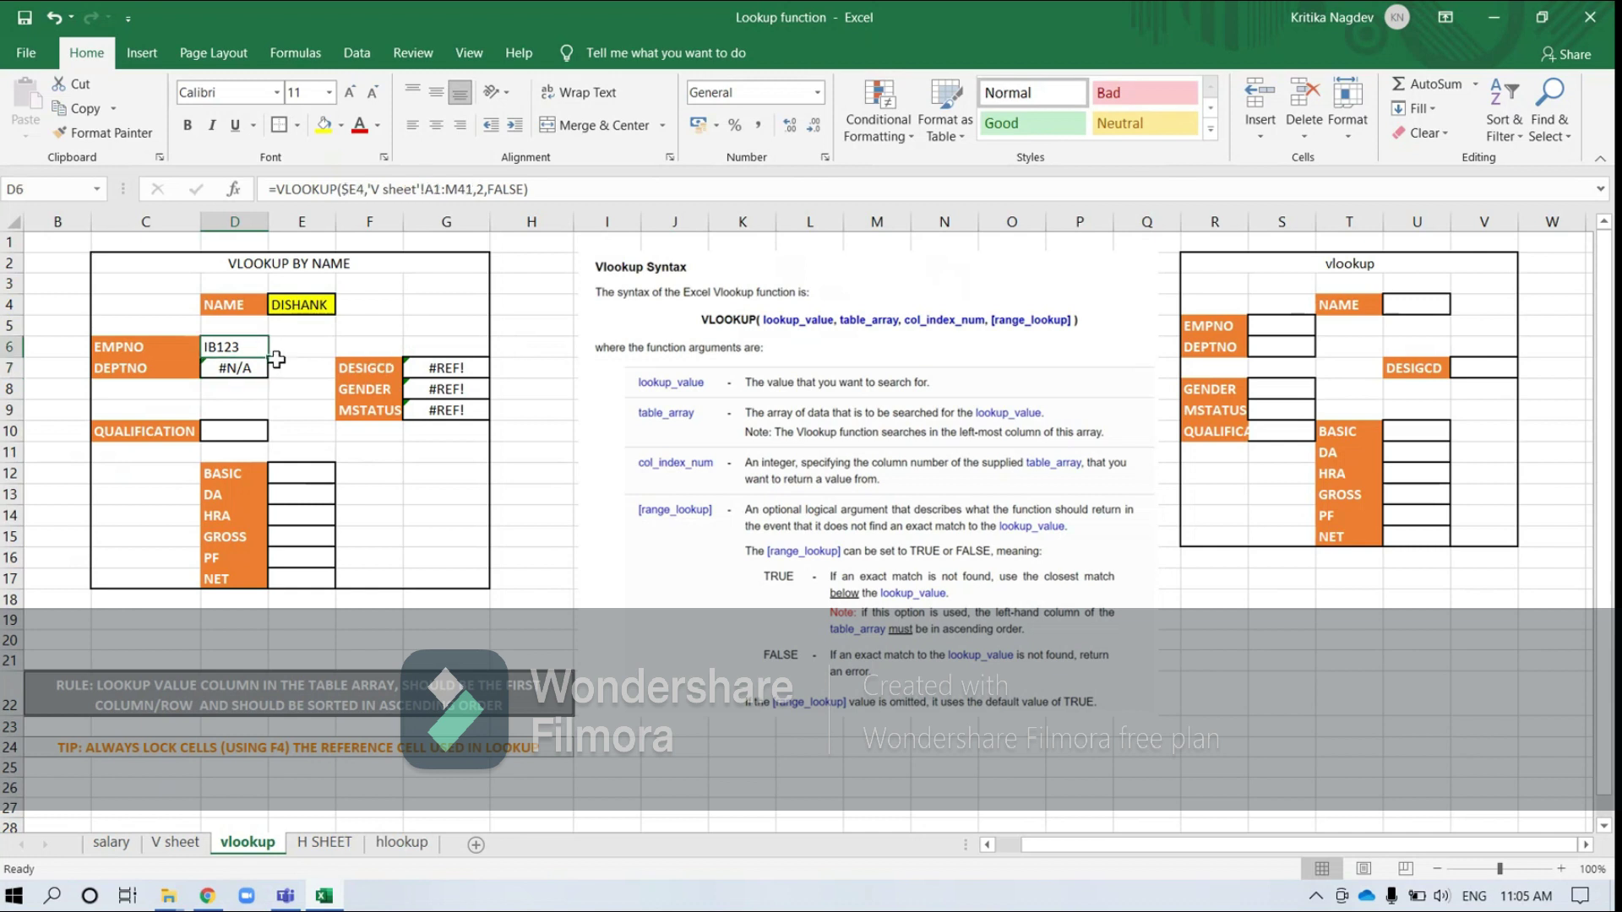
drag(268, 360, 265, 372)
double_click(240, 363)
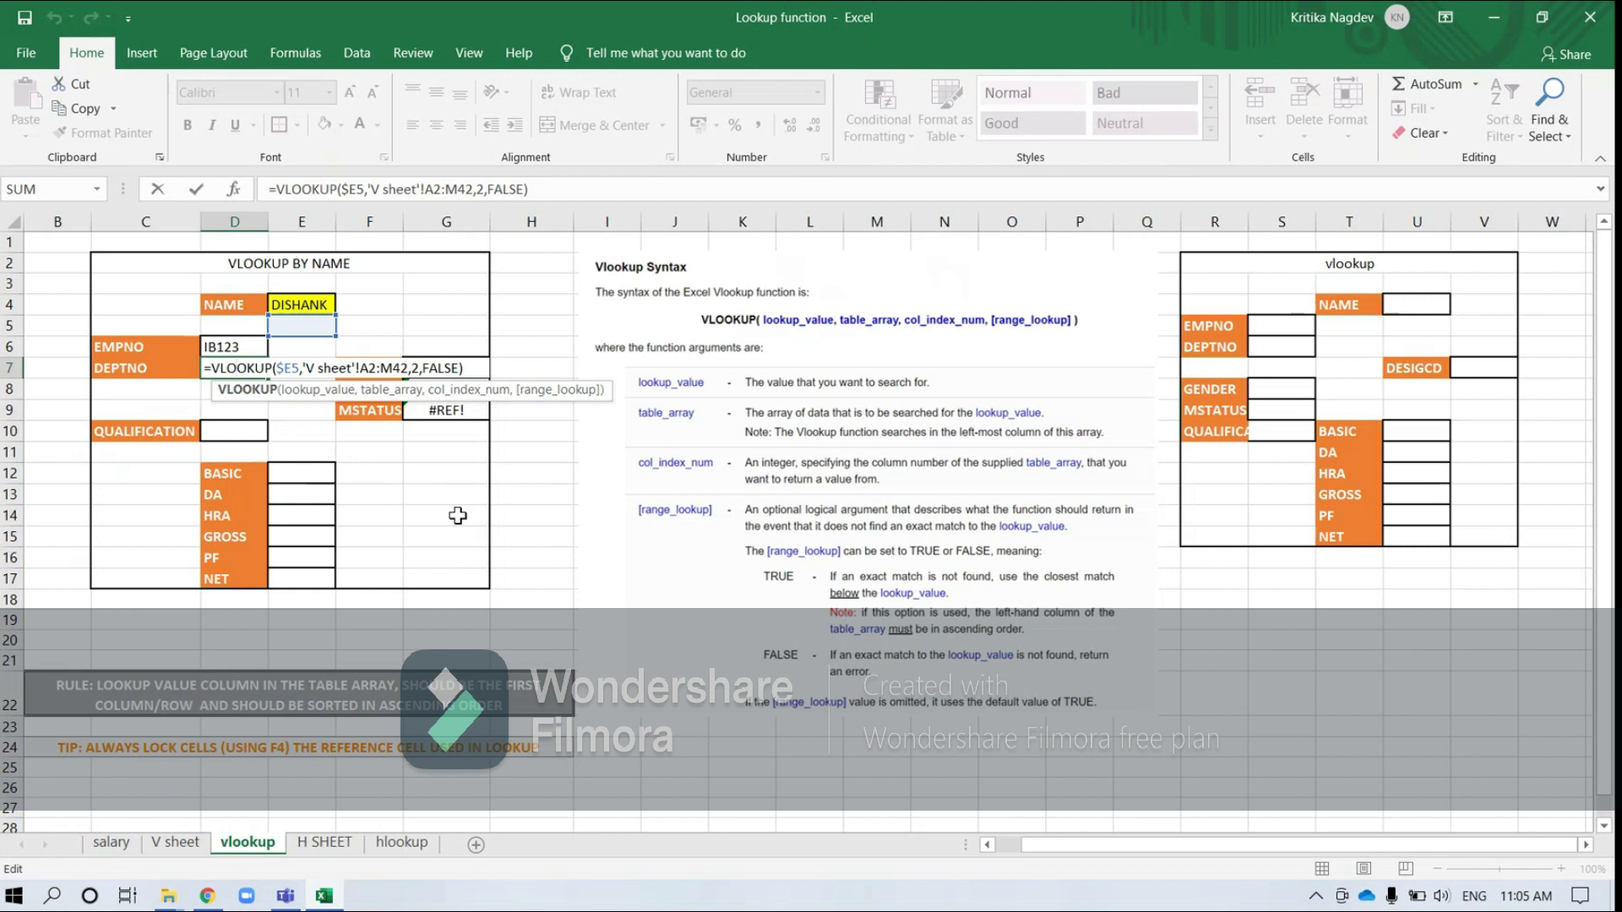
key(Escape)
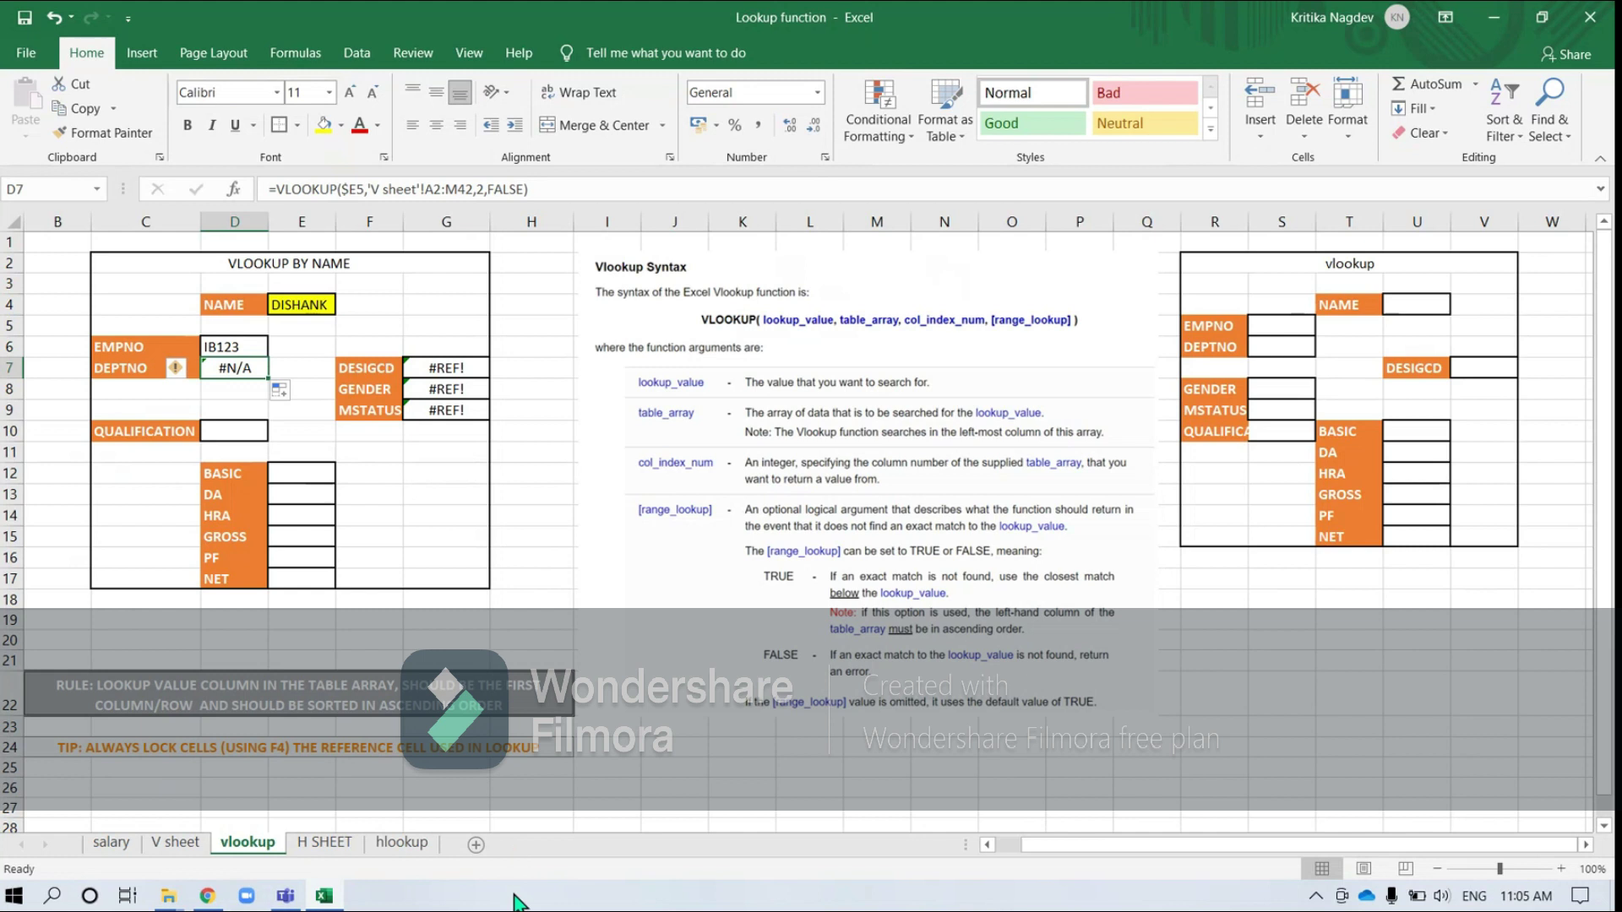
- Make D6's VLOOKUP references absolute, with $E$4 as the lookup value and 'V sheet'!$A$1:$M$41 as the table array
double_click(283, 346)
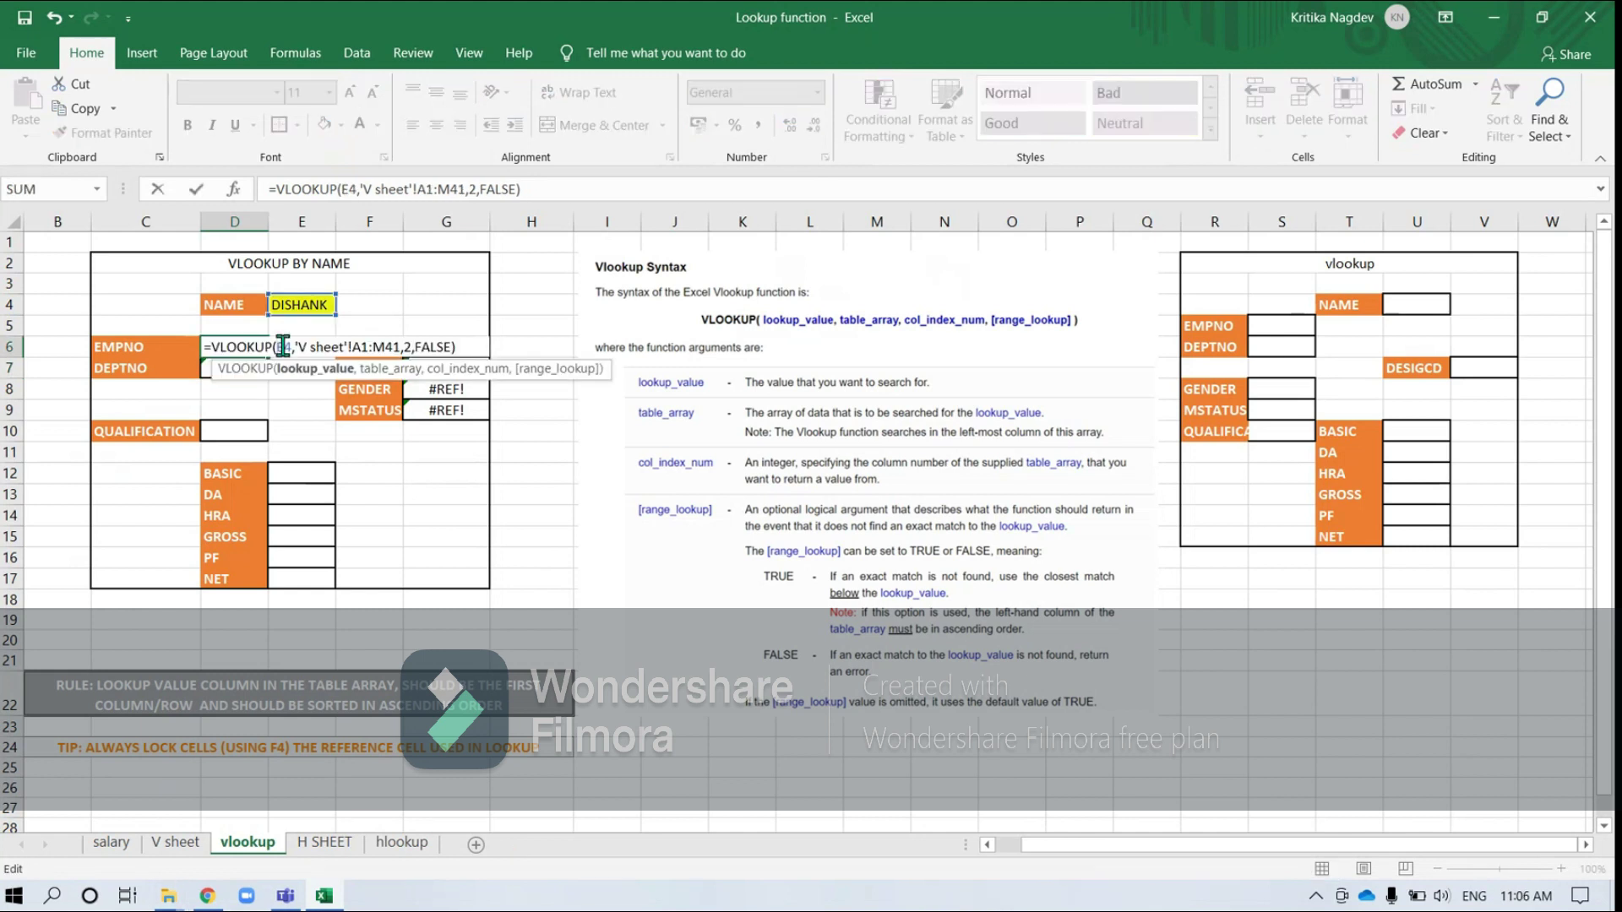
double_click(283, 346)
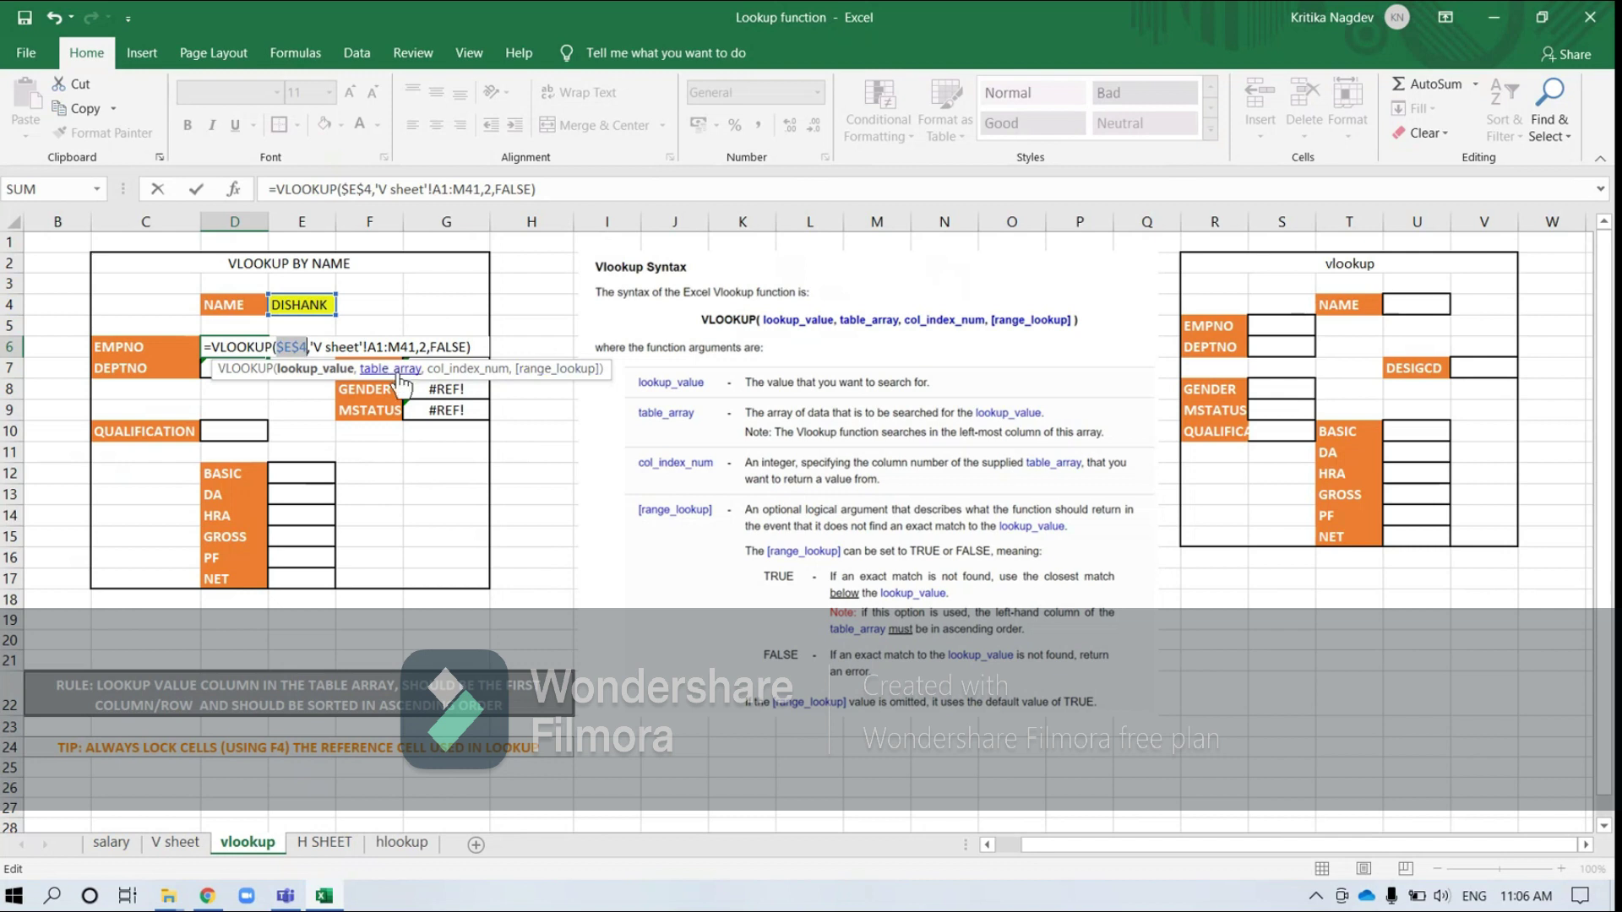
click(381, 347)
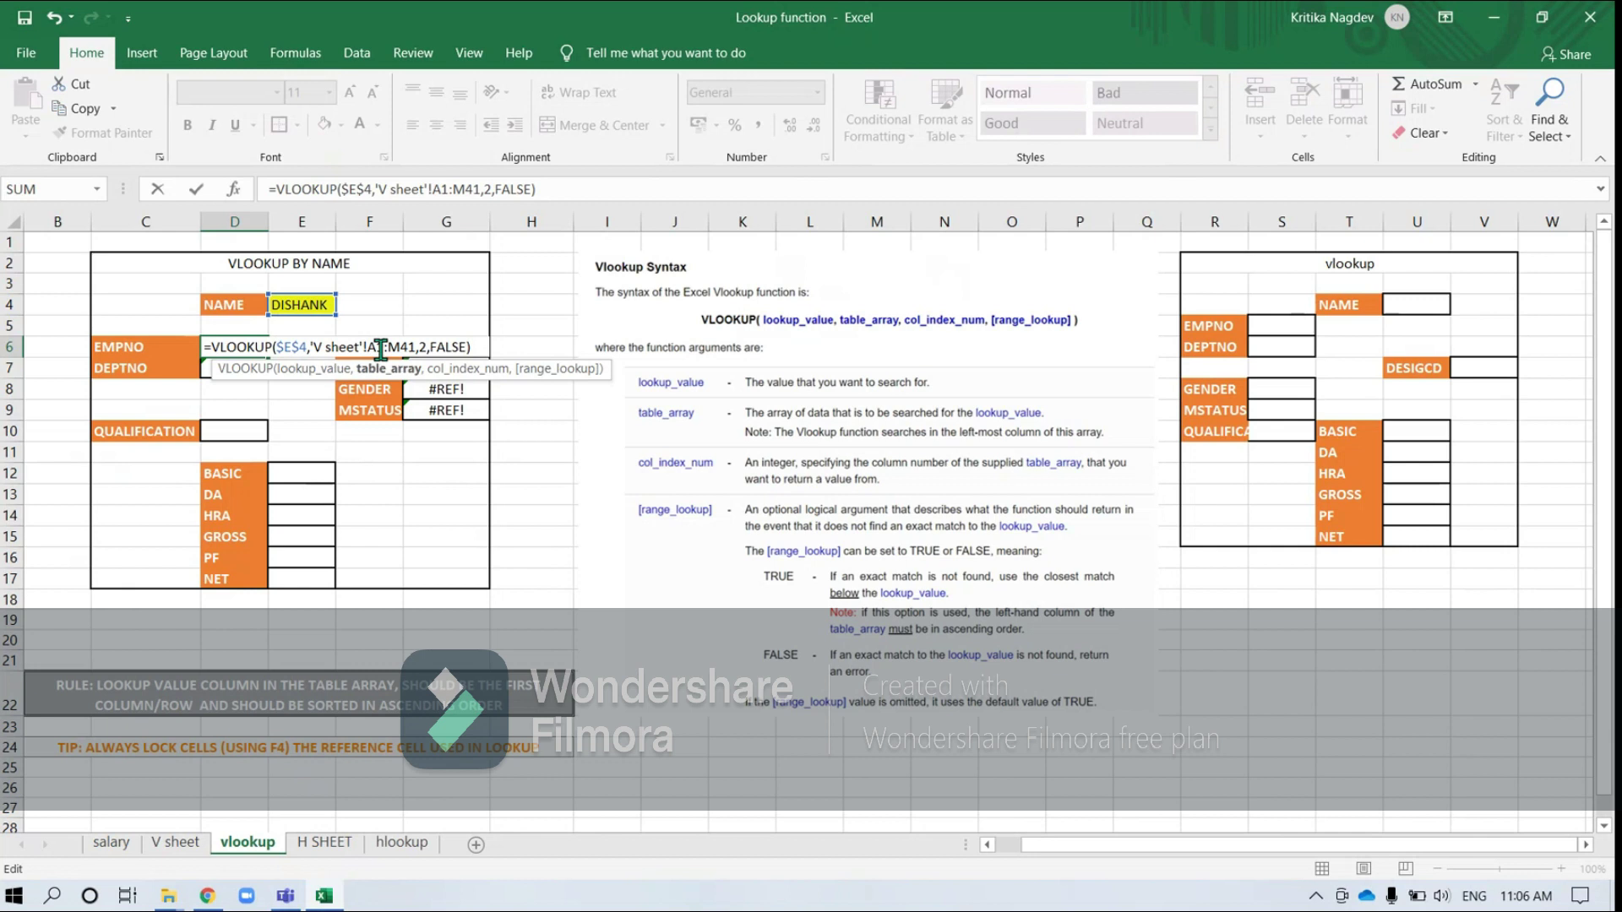
key(F4)
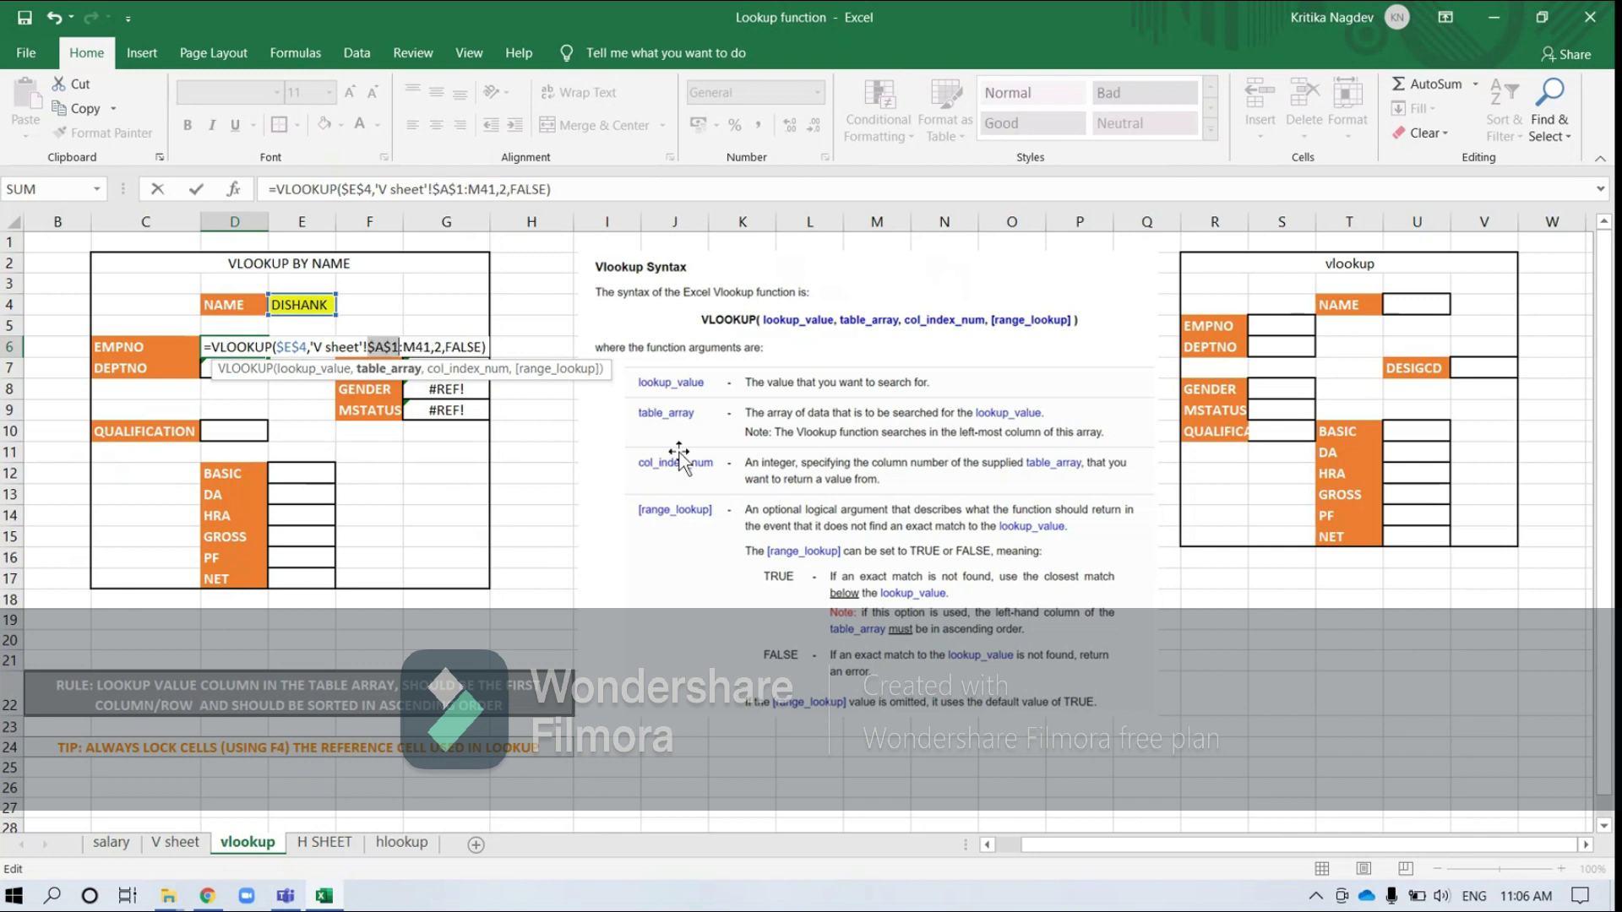
key(Right)
key(Right)
key(F4)
key(Return)
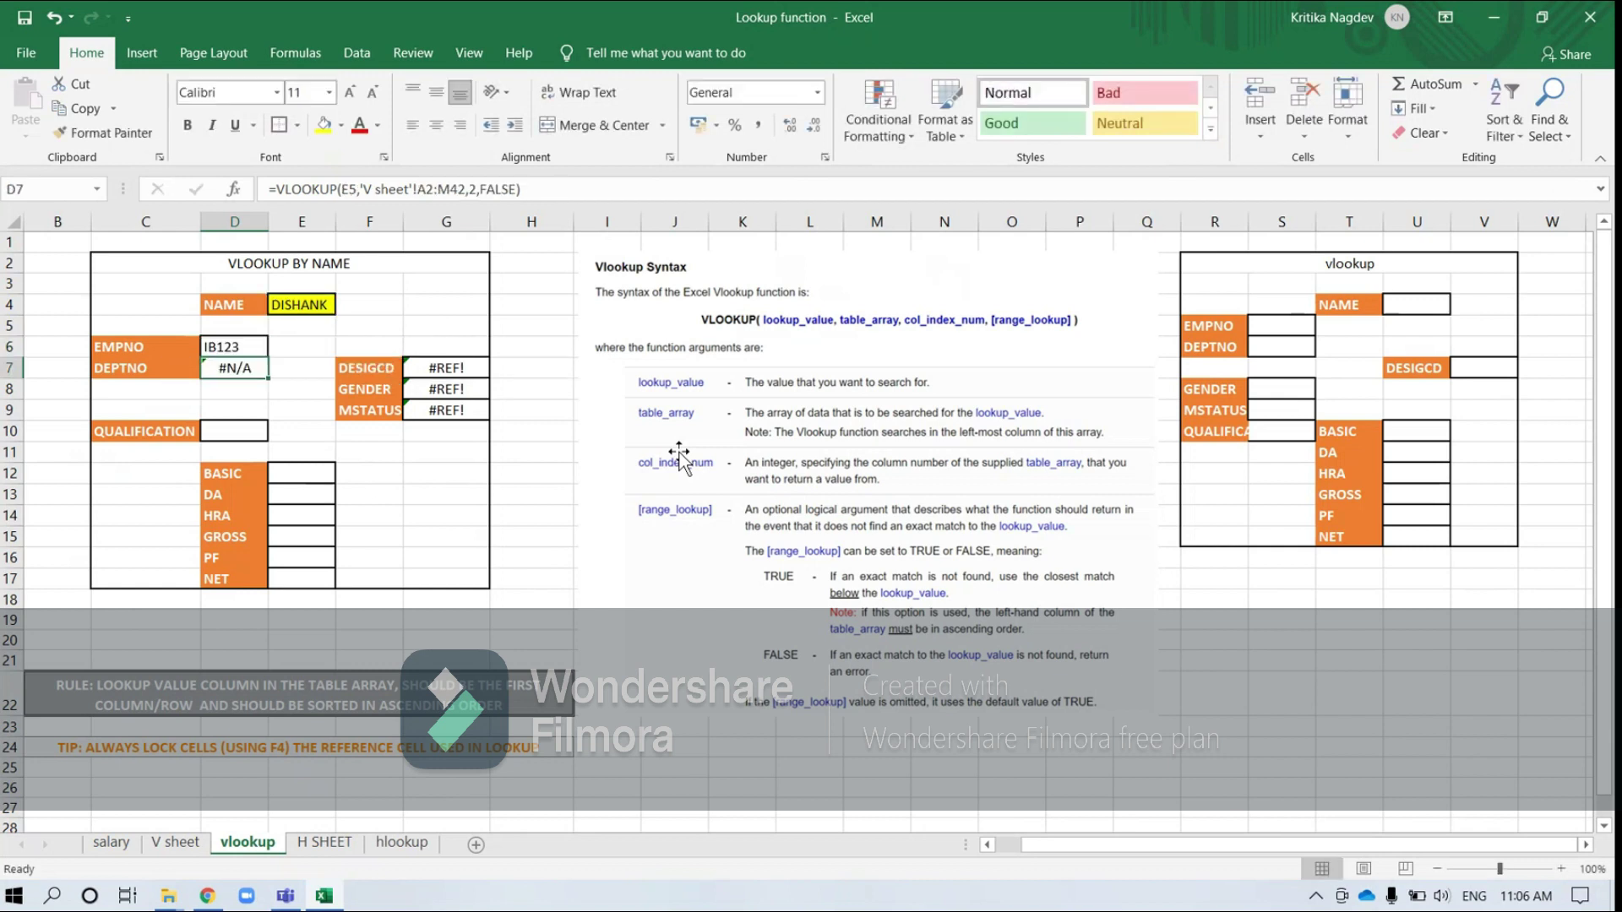
- Fill the locked formula from D6 down to the DEPTNO cell D7 and set D7's column index to 3
click(229, 346)
drag(268, 356, 268, 378)
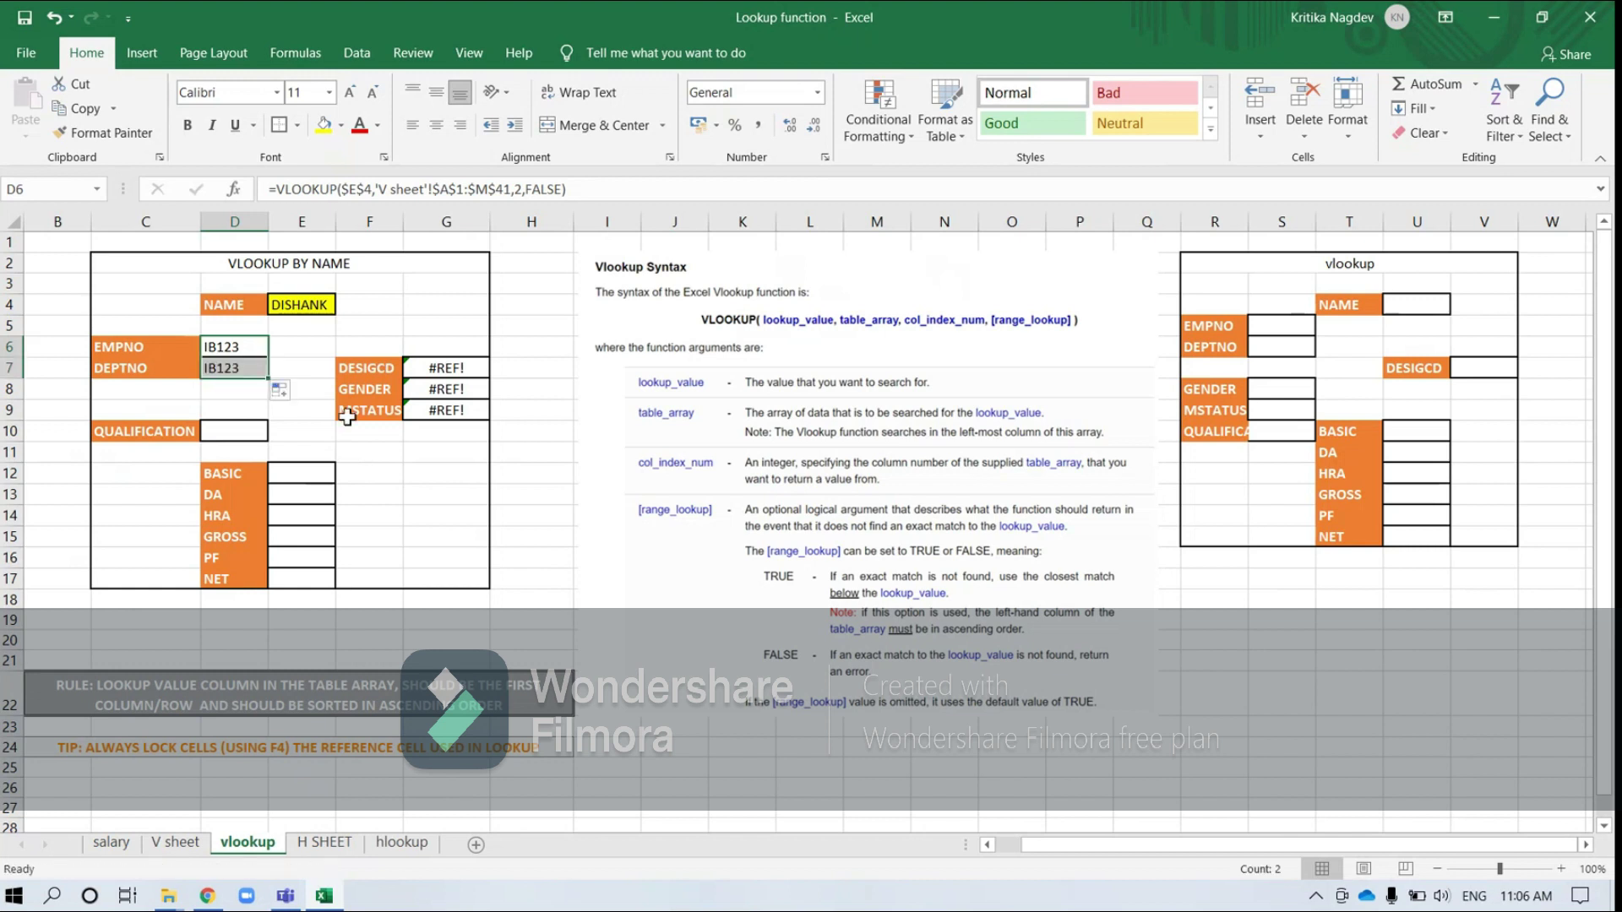
double_click(245, 369)
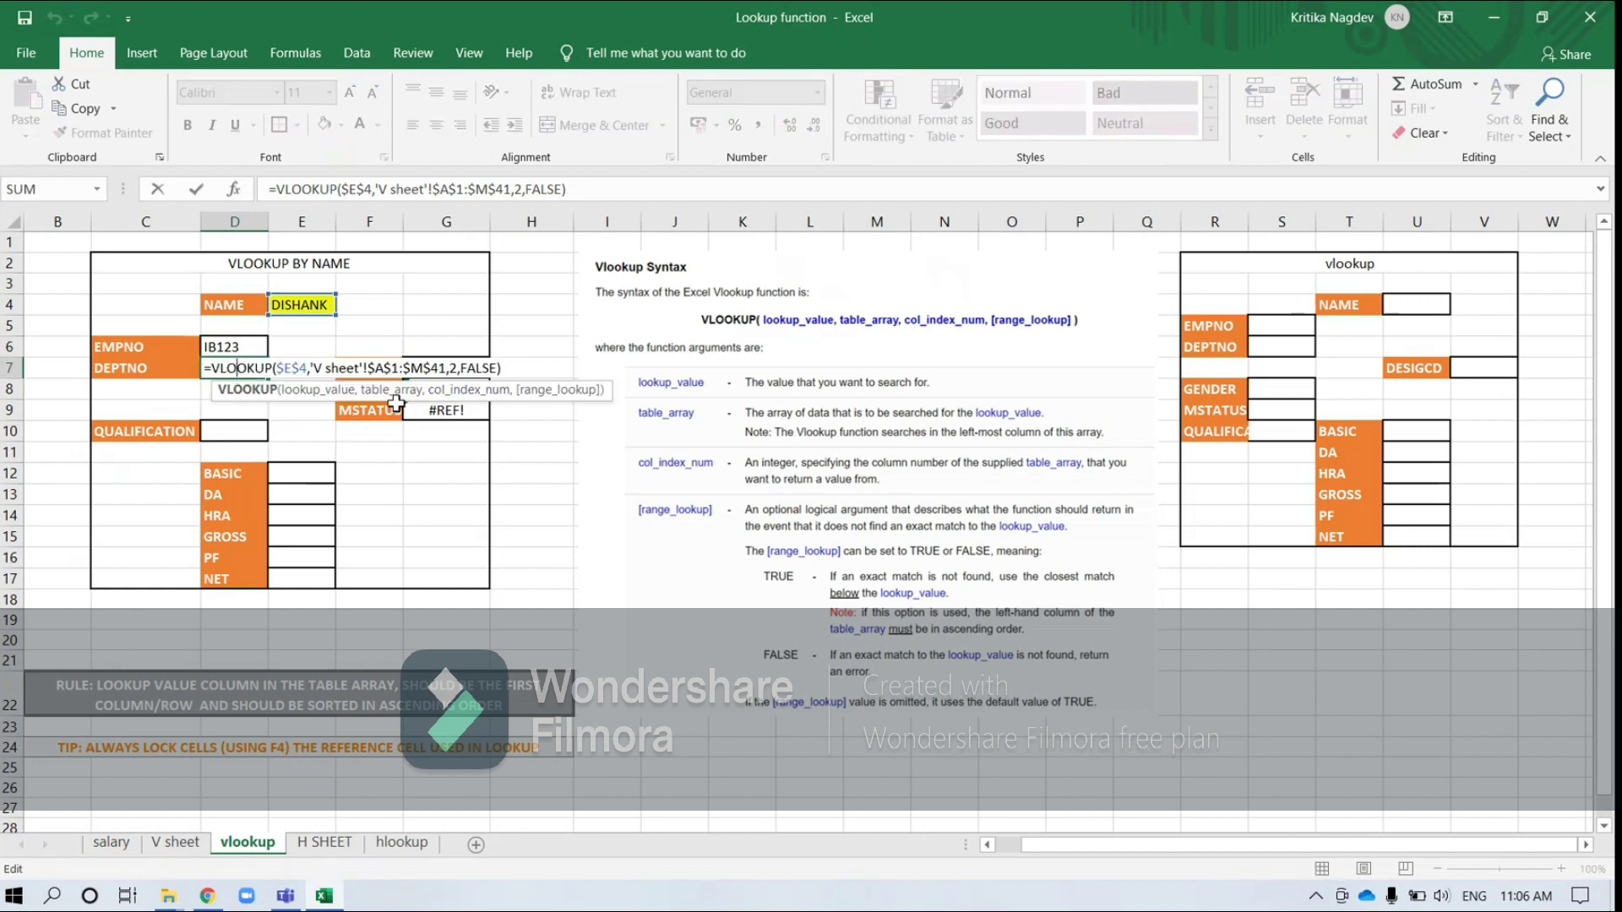
click(456, 368)
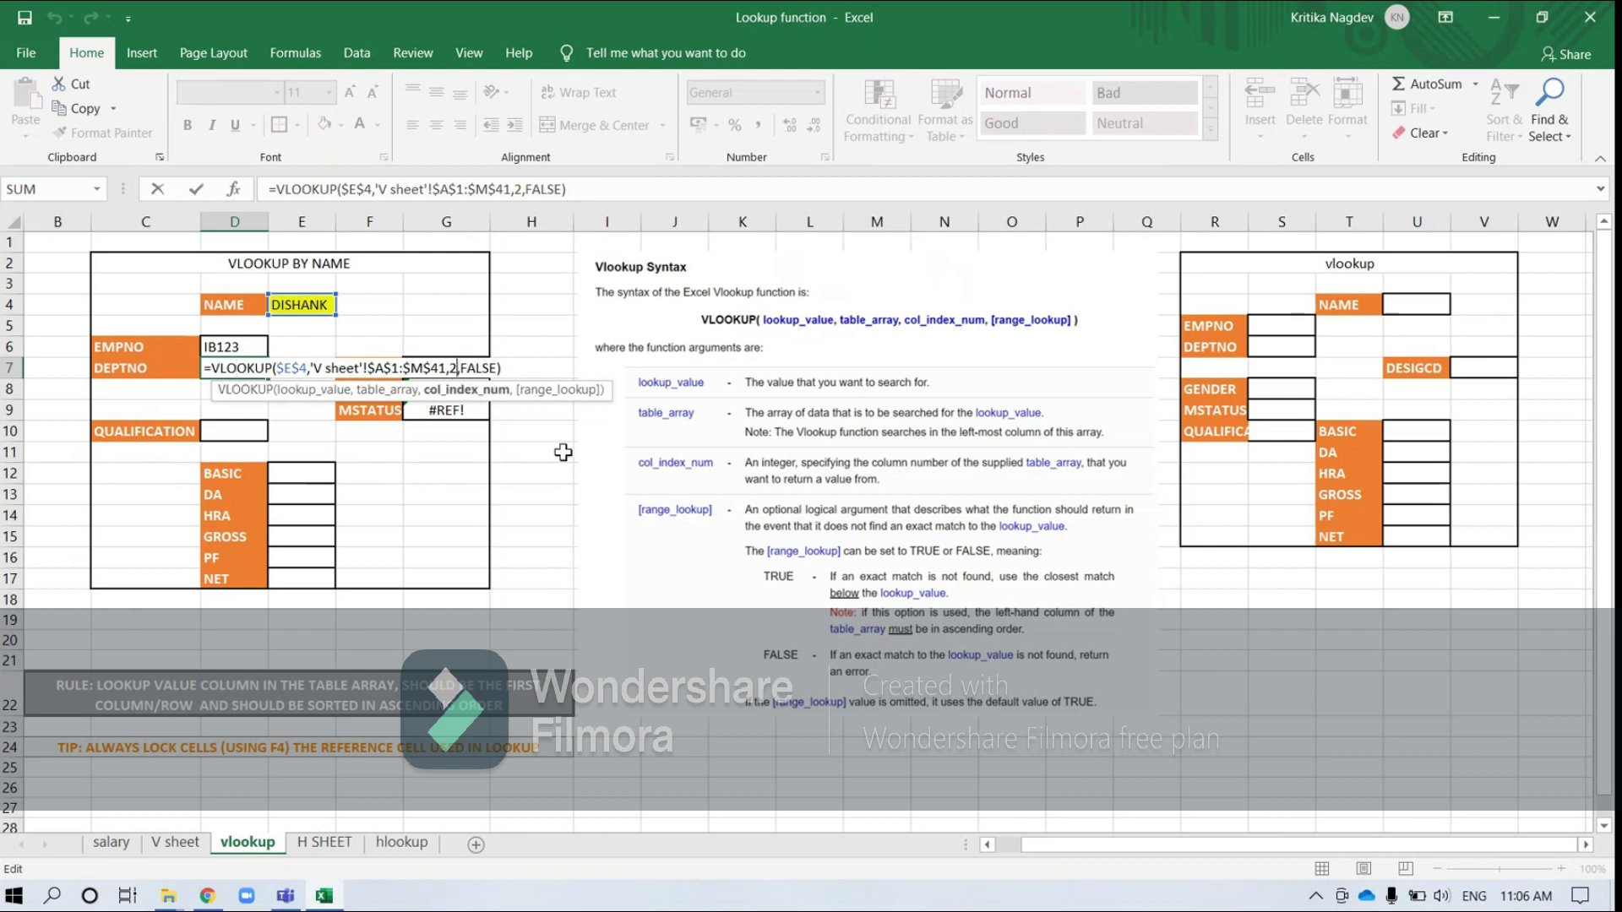
key(BackSpace)
text(3)
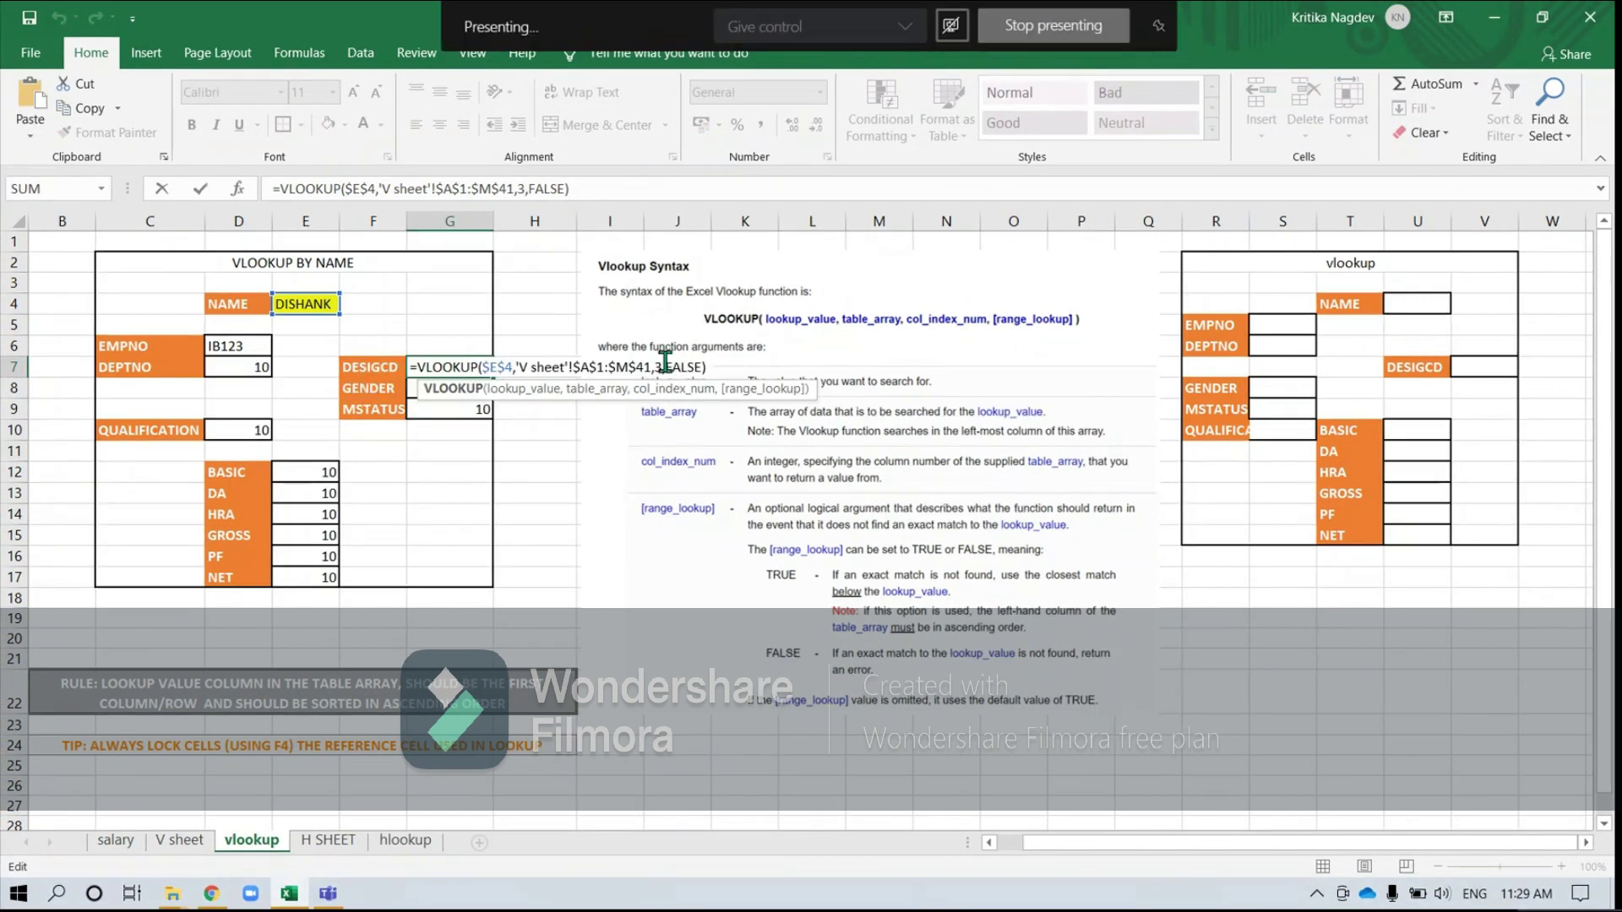
- Change the column index in the DESIGCD formula in G7 to the table's DESIGCD column
click(665, 367)
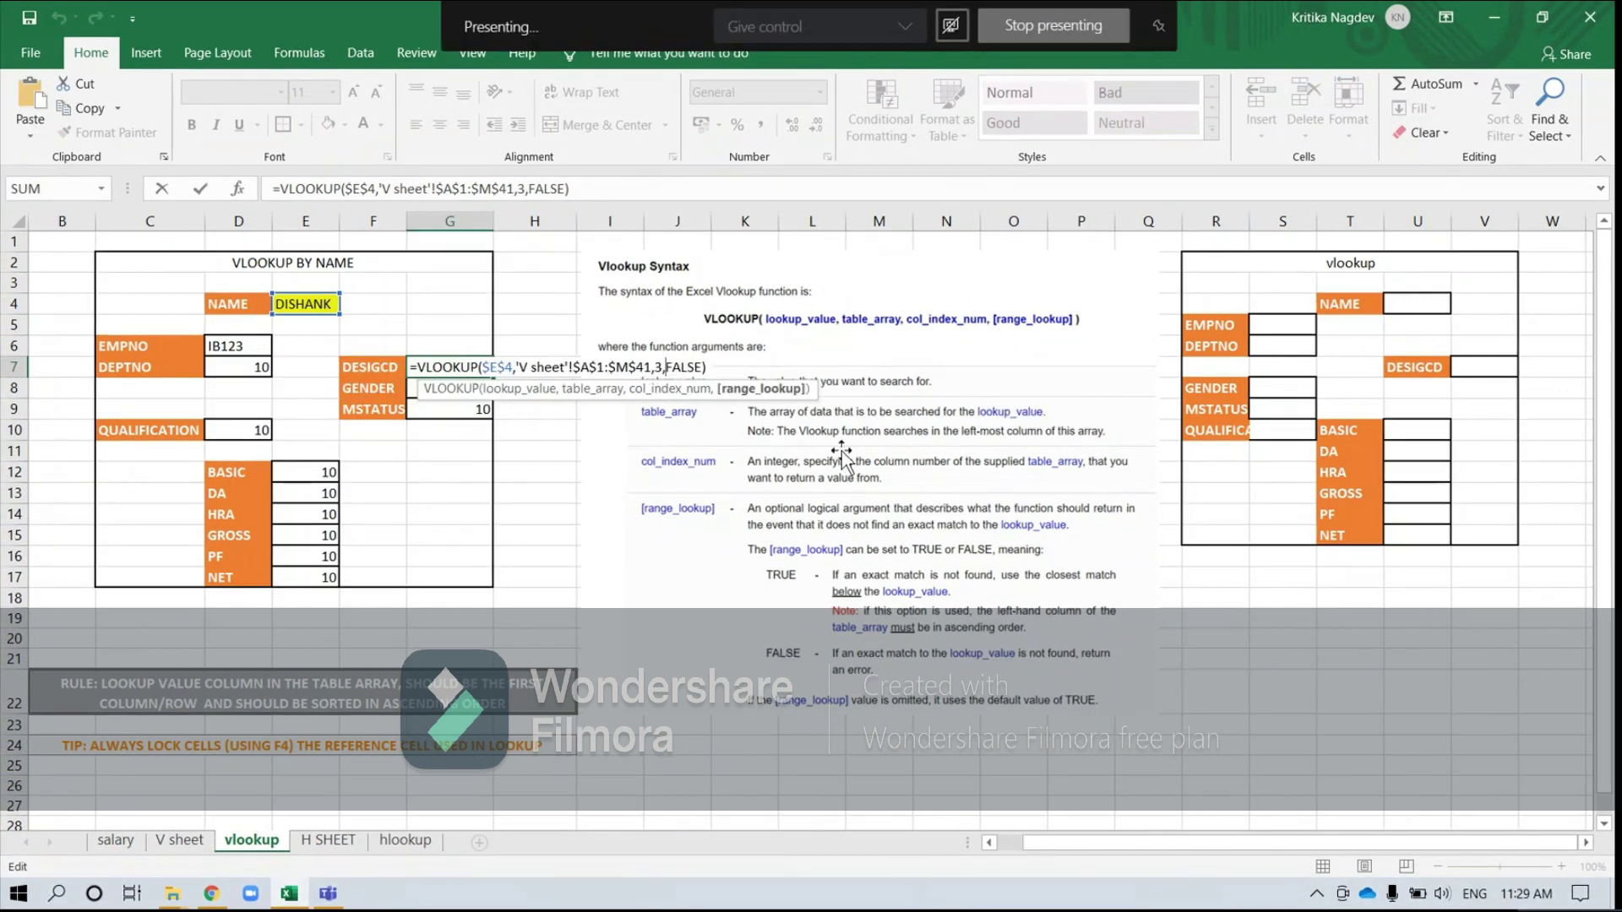
key(Left)
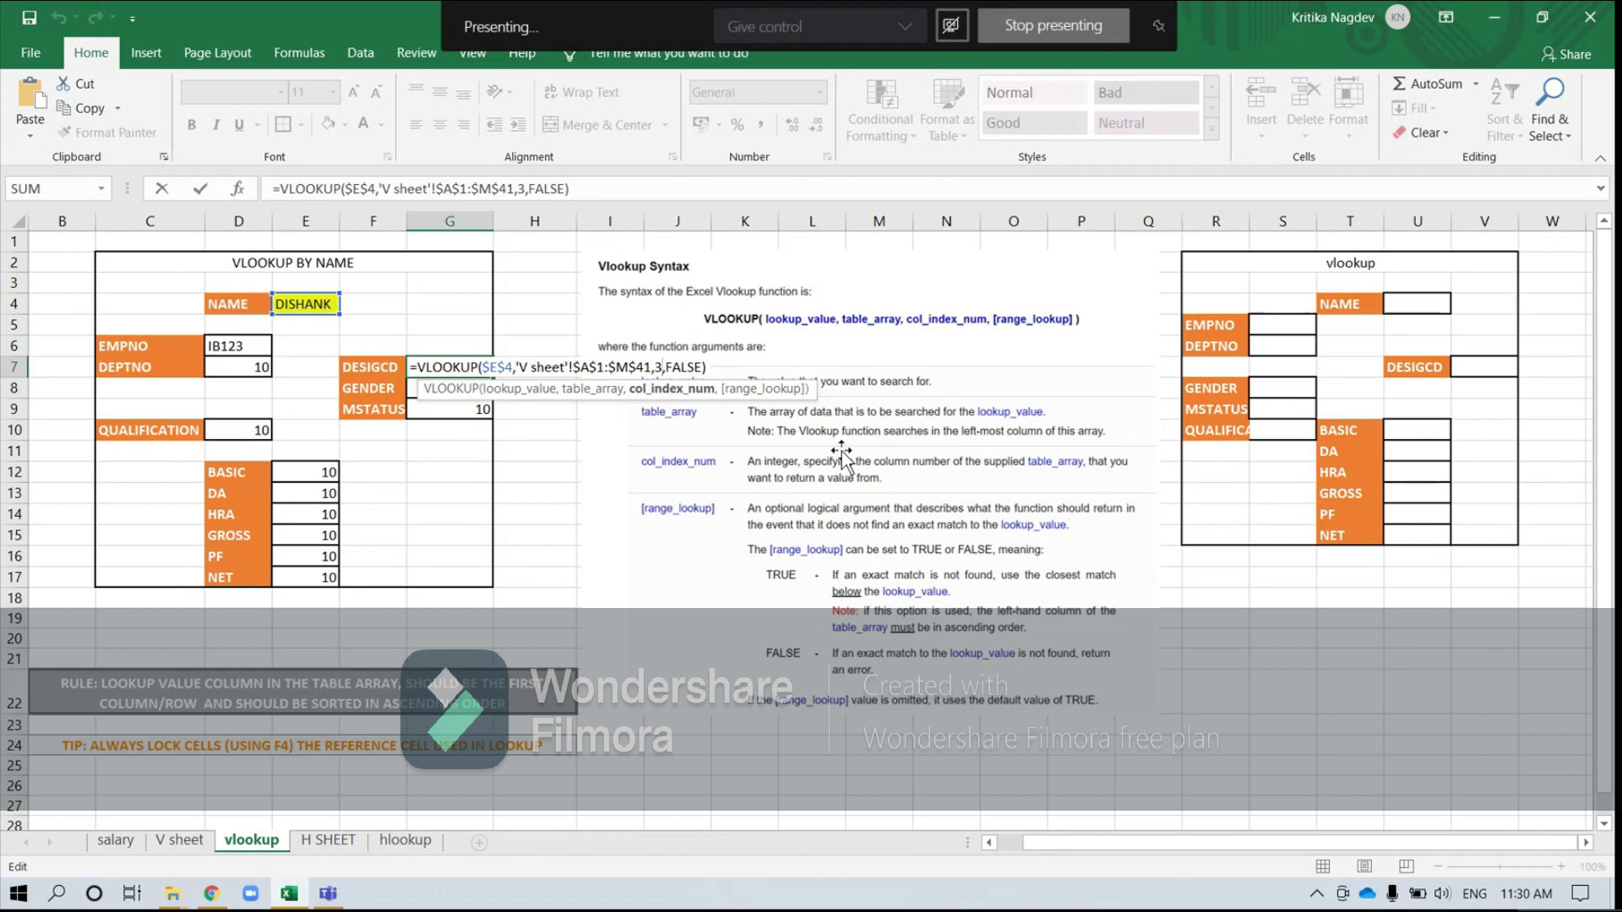
key(BackSpace)
text(3)
key(Return)
- Set the column index to 5 in the GENDER formula in G8 and to 6 in the MSTATUS formula in G9
key(F2)
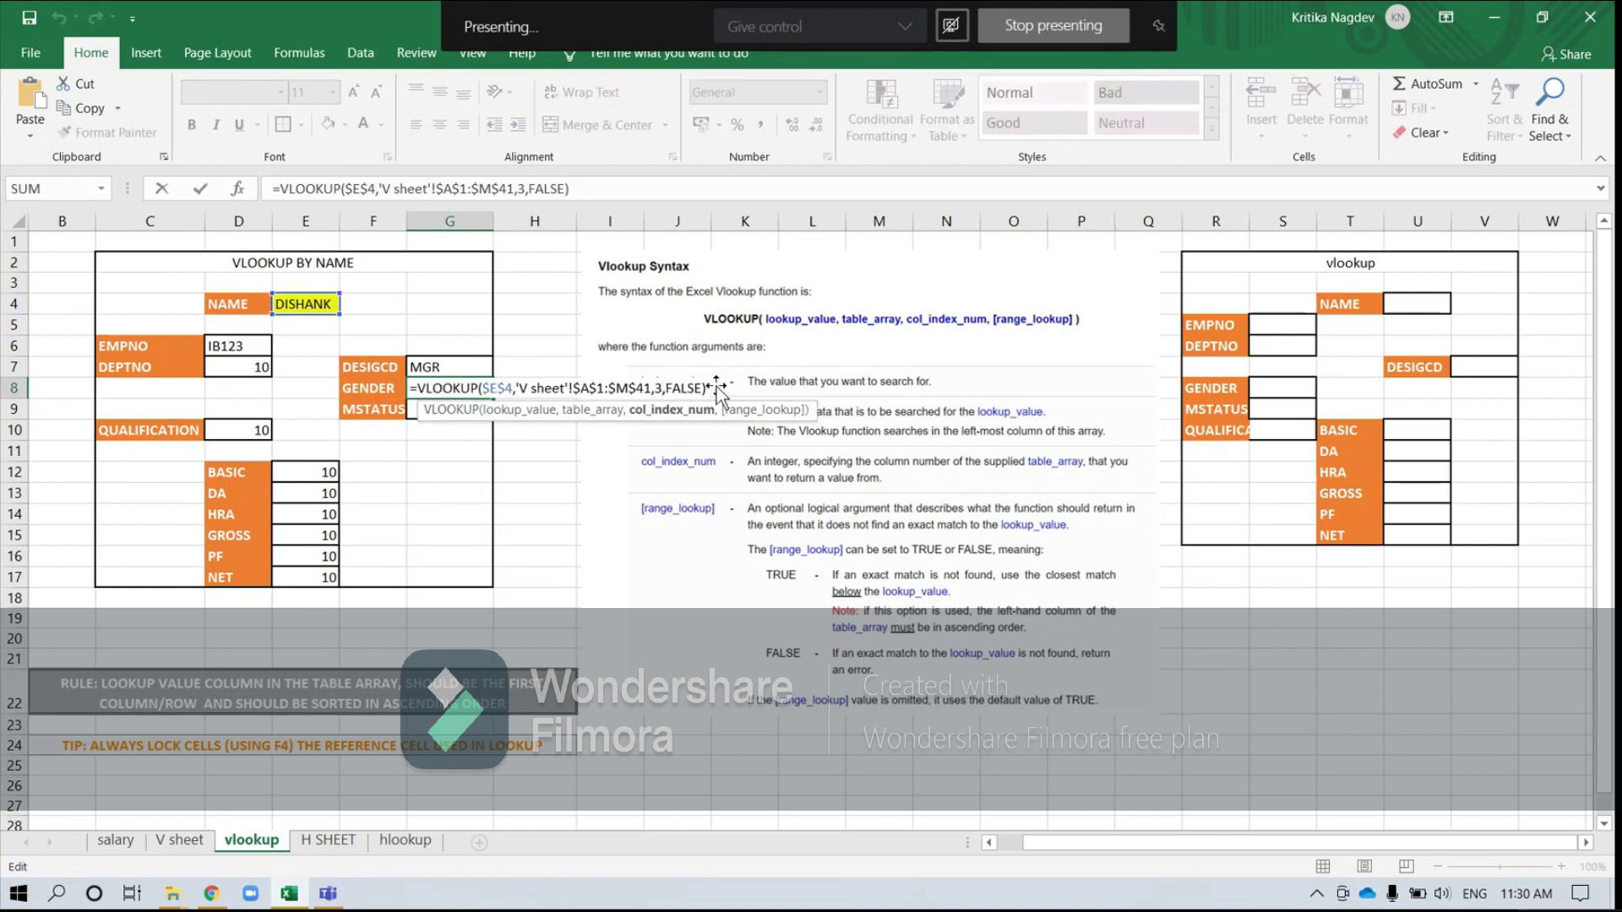
key(BackSpace)
text(5)
key(Return)
key(F2)
key(BackSpace)
text(6,FALSE))
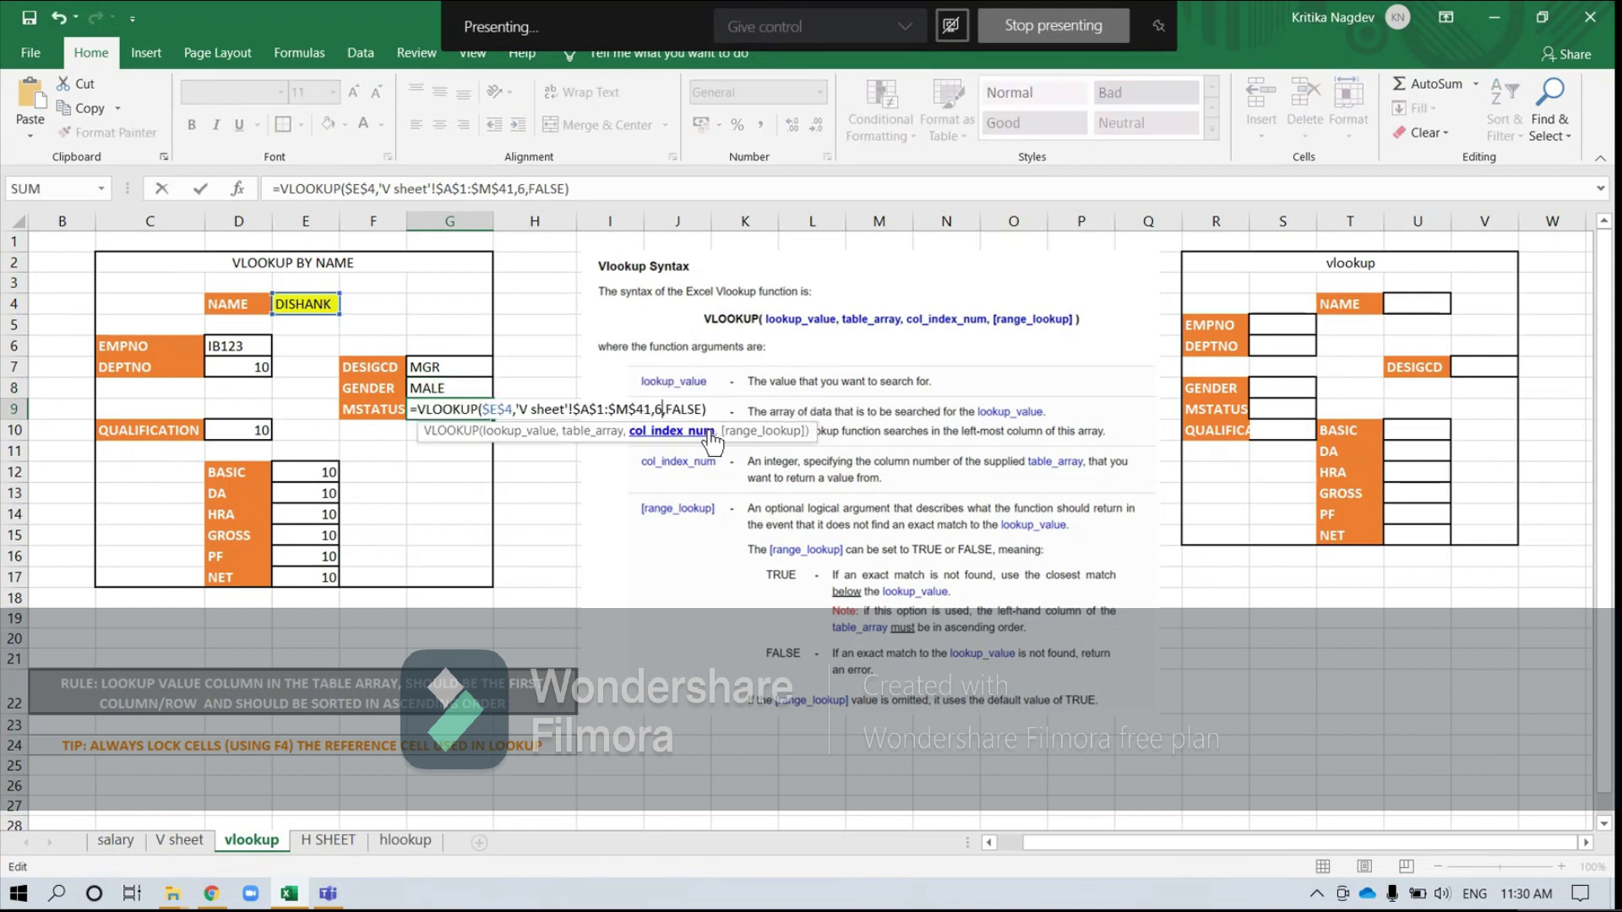
key(Return)
- Set the column index of the QUALIFICATION formula in D10 to 7
key(Left)
key(Left)
key(Left)
key(F2)
key(BackSpace)
text(7)
key(Return)
- Set the column index of the BASIC formula in E12 to 8
key(Down)
key(Right)
key(F2)
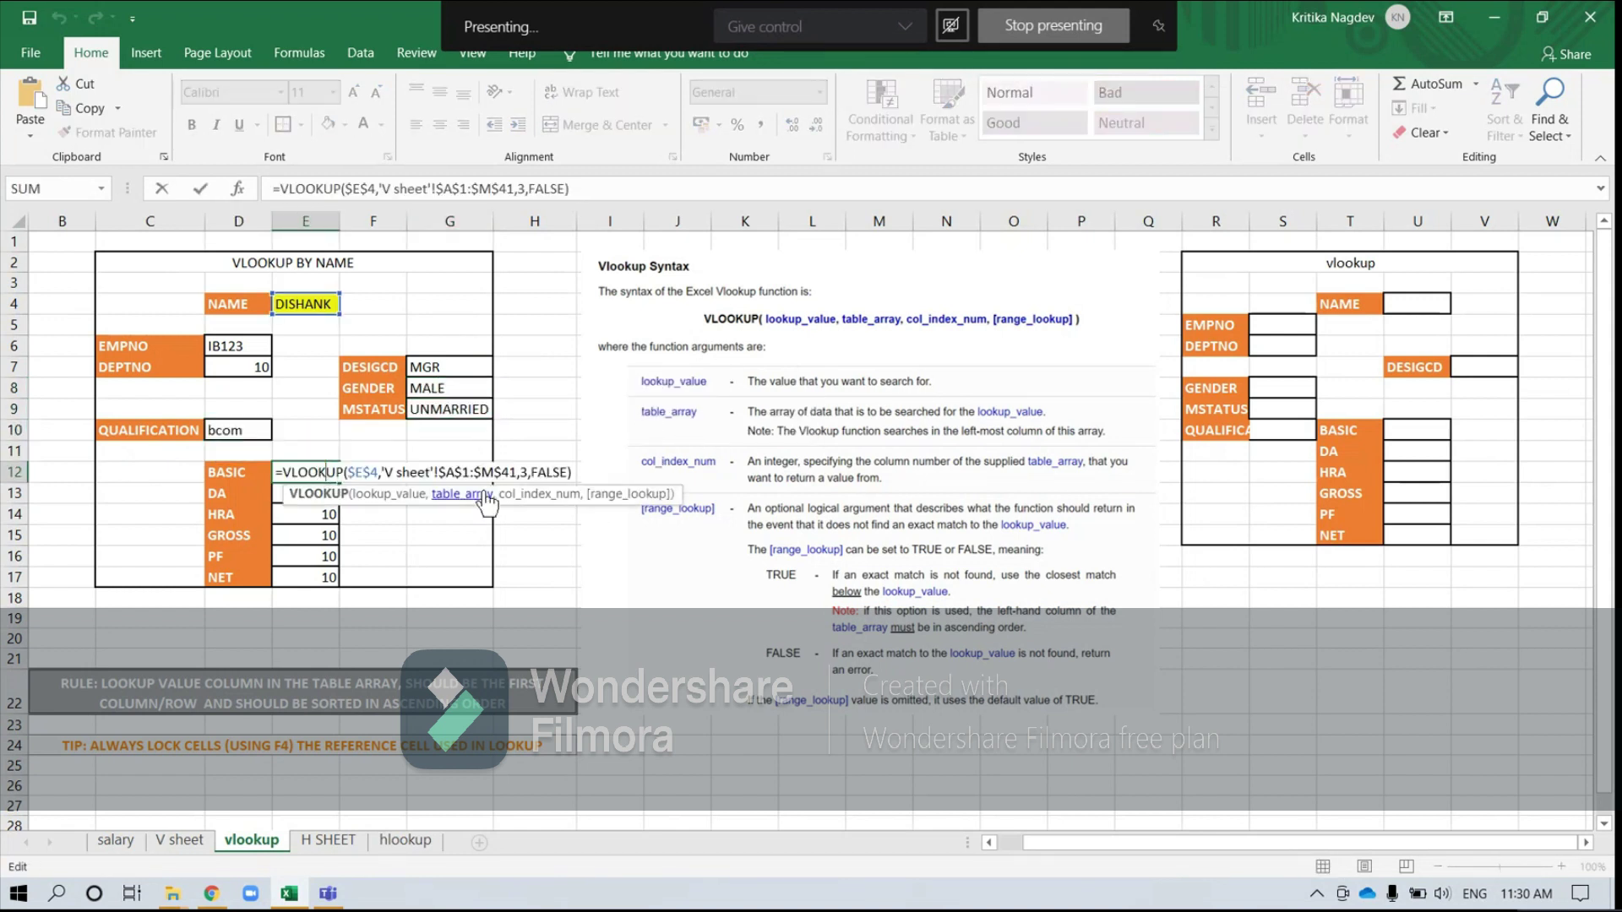
key(BackSpace)
text(8)
key(ctrl+Return)
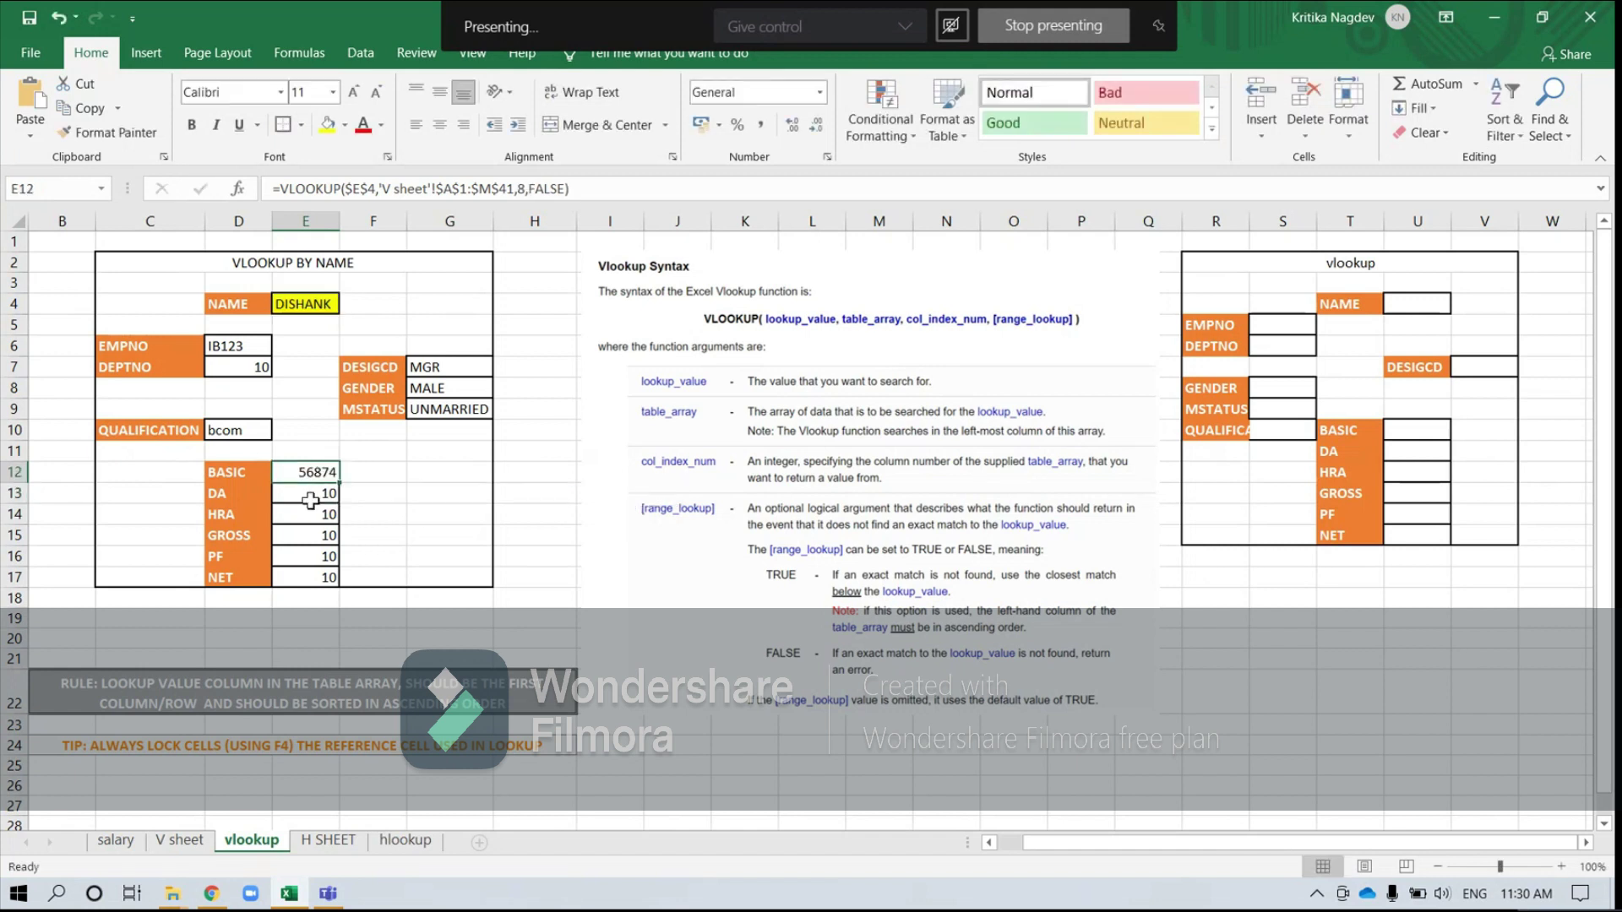
- Set the column index to 9 in the DA formula in E13 and to 10 in the HRA formula in E14
double_click(311, 500)
click(543, 493)
key(BackSpace)
text(9)
key(Return)
double_click(326, 515)
click(526, 514)
key(BackSpace)
text(10)
key(Return)
- Set the column index to 11 in the GROSS formula in E15 and to 12 in the PF formula in E16
double_click(294, 534)
click(526, 535)
key(BackSpace)
text(11)
key(Return)
double_click(306, 555)
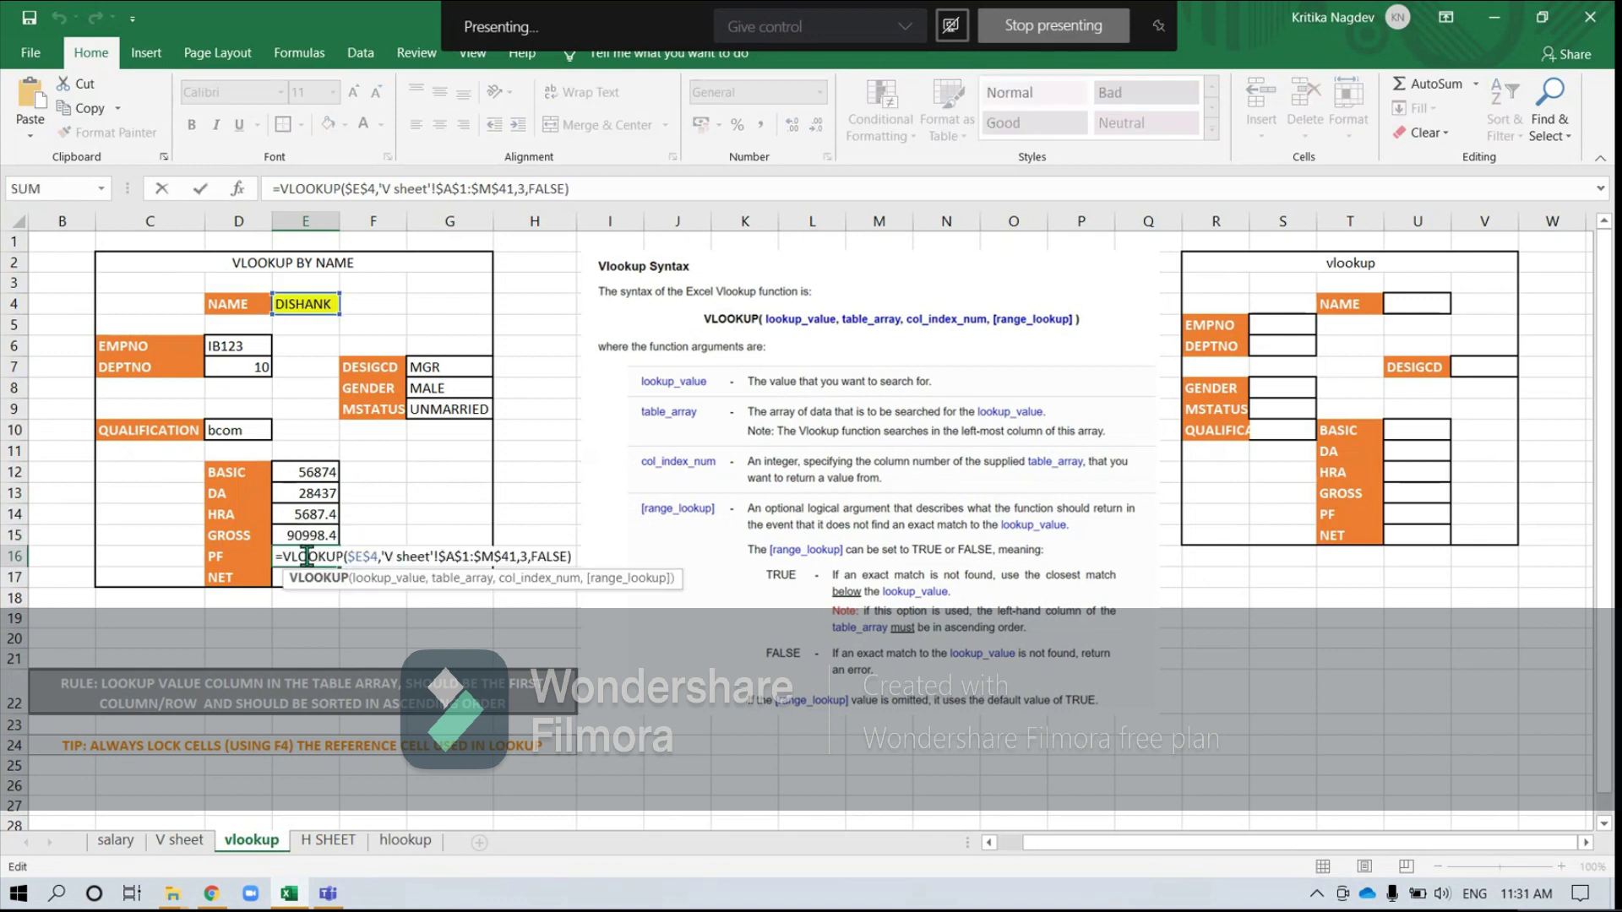
click(525, 556)
key(BackSpace)
text(12)
key(Return)
- Set the column index of the NET formula in E17 to 13
key(F2)
key(Left)
key(Left)
key(Left)
key(Left)
key(Left)
key(Left)
key(Left)
key(BackSpace)
text(13)
key(Return)
- Replace the lookup name in E4 with another employee's first name to test the form
click(313, 304)
key(Delete)
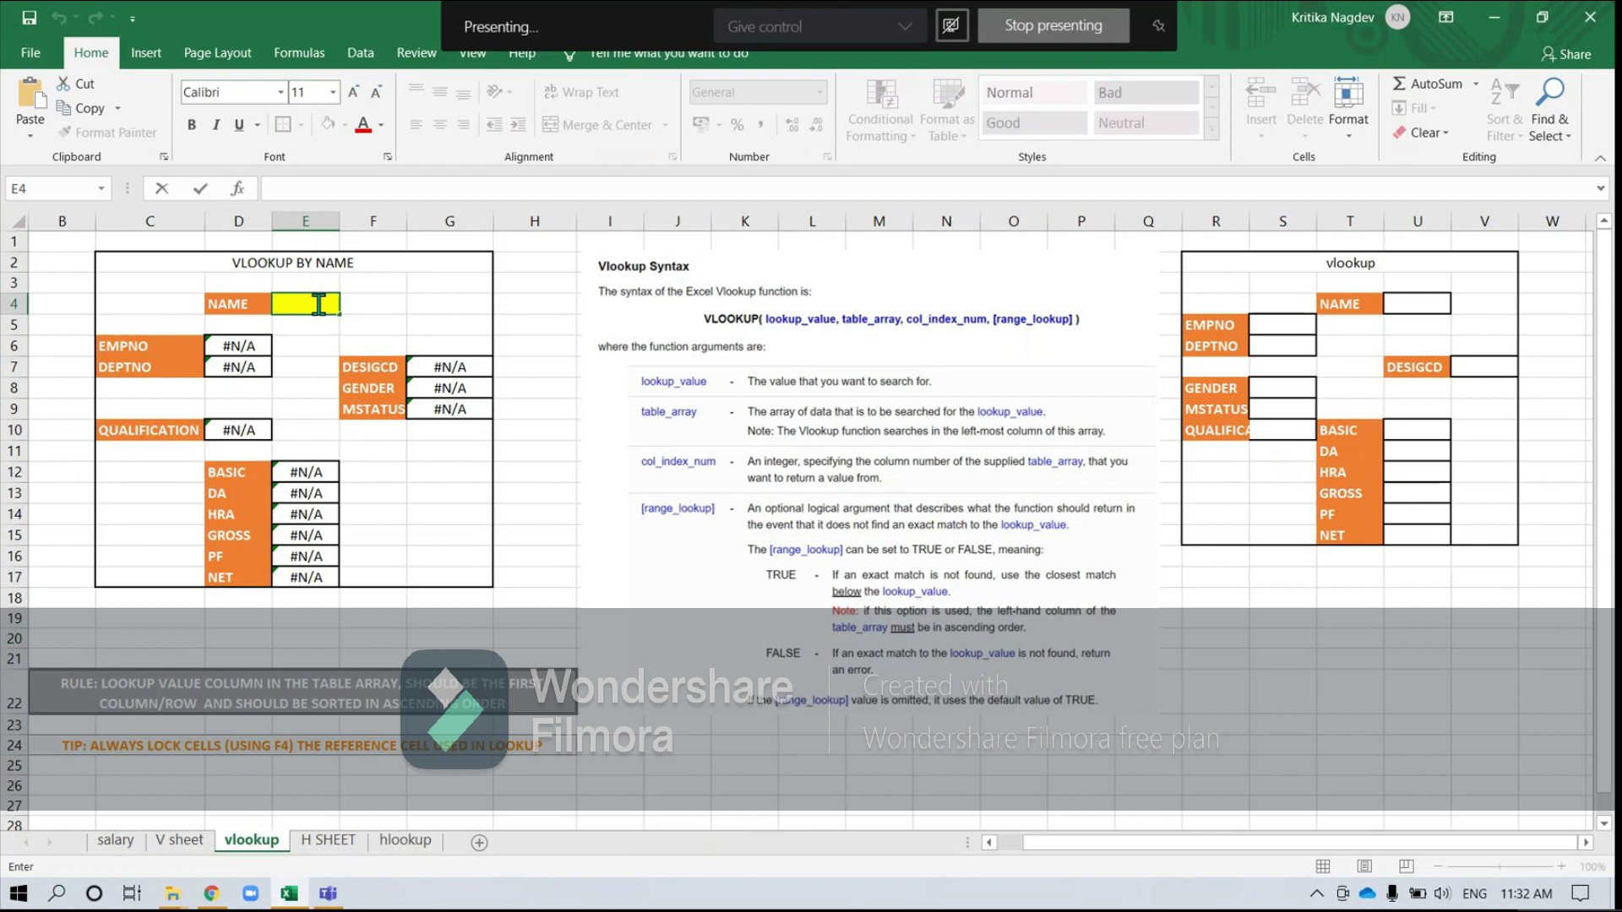
text(n)
text(a)
key(BackSpace)
key(BackSpace)
text(nishu)
key(Return)
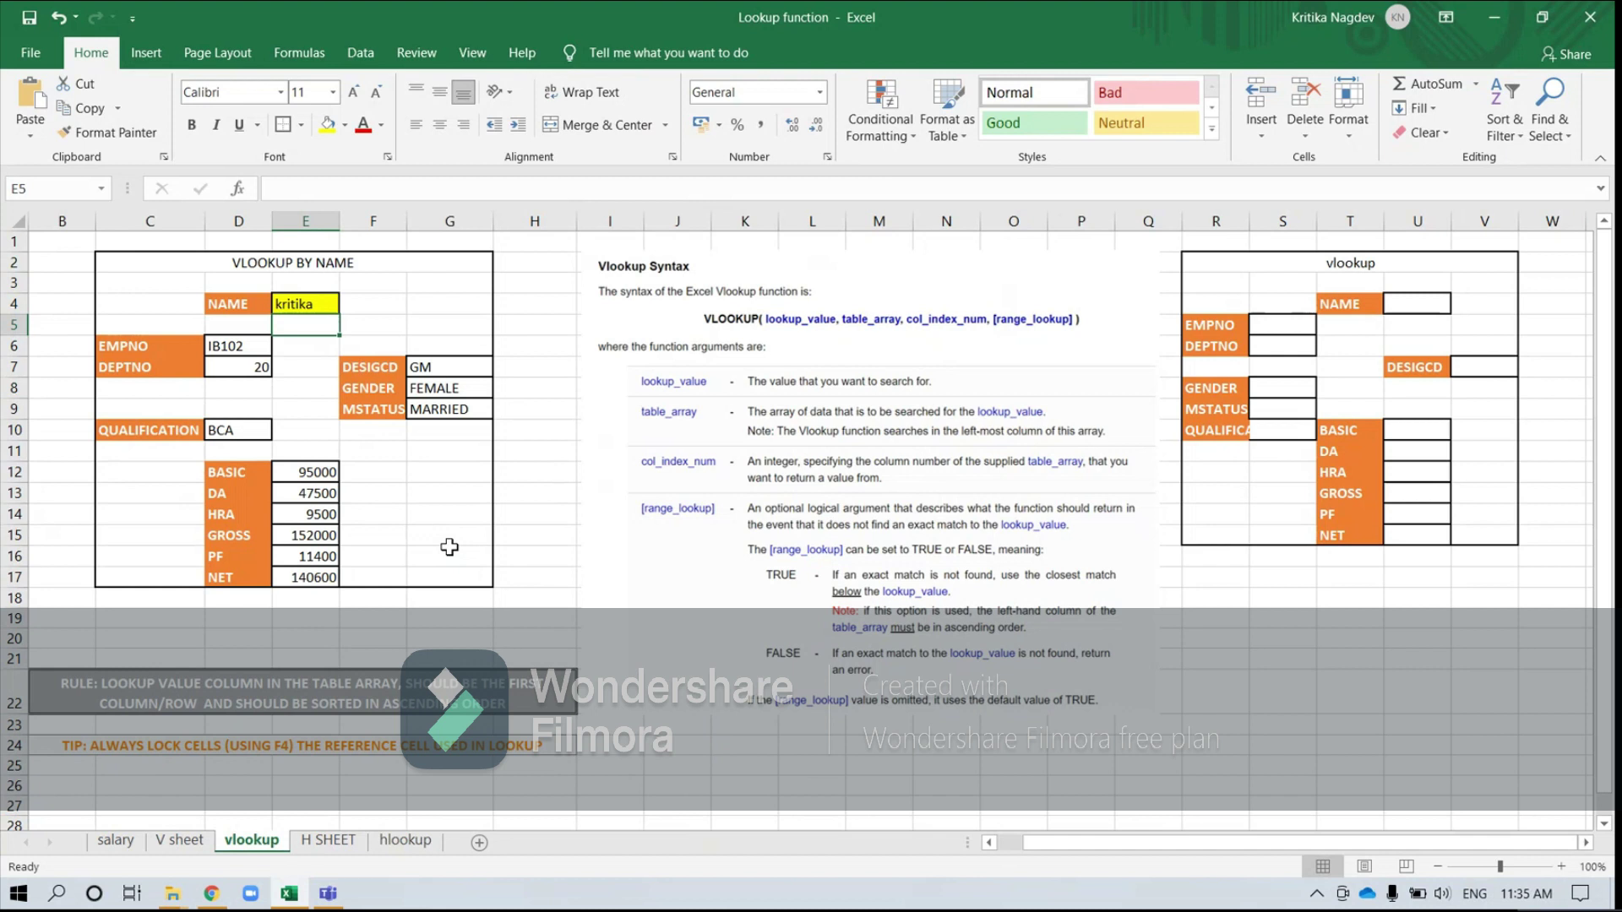
- Examine V sheet's NAME column for entries matching the looked-up name, and check the EMPNO of the first match
click(175, 838)
key(Up)
key(Up)
key(Up)
key(Up)
key(Up)
key(Up)
key(Up)
key(Up)
key(Up)
key(Up)
key(Up)
key(Up)
key(Up)
key(Up)
key(Up)
key(Up)
key(Up)
key(Up)
key(Up)
key(Up)
key(Up)
key(Up)
key(Up)
key(Up)
key(Up)
key(Up)
key(Up)
key(Up)
key(Up)
key(Up)
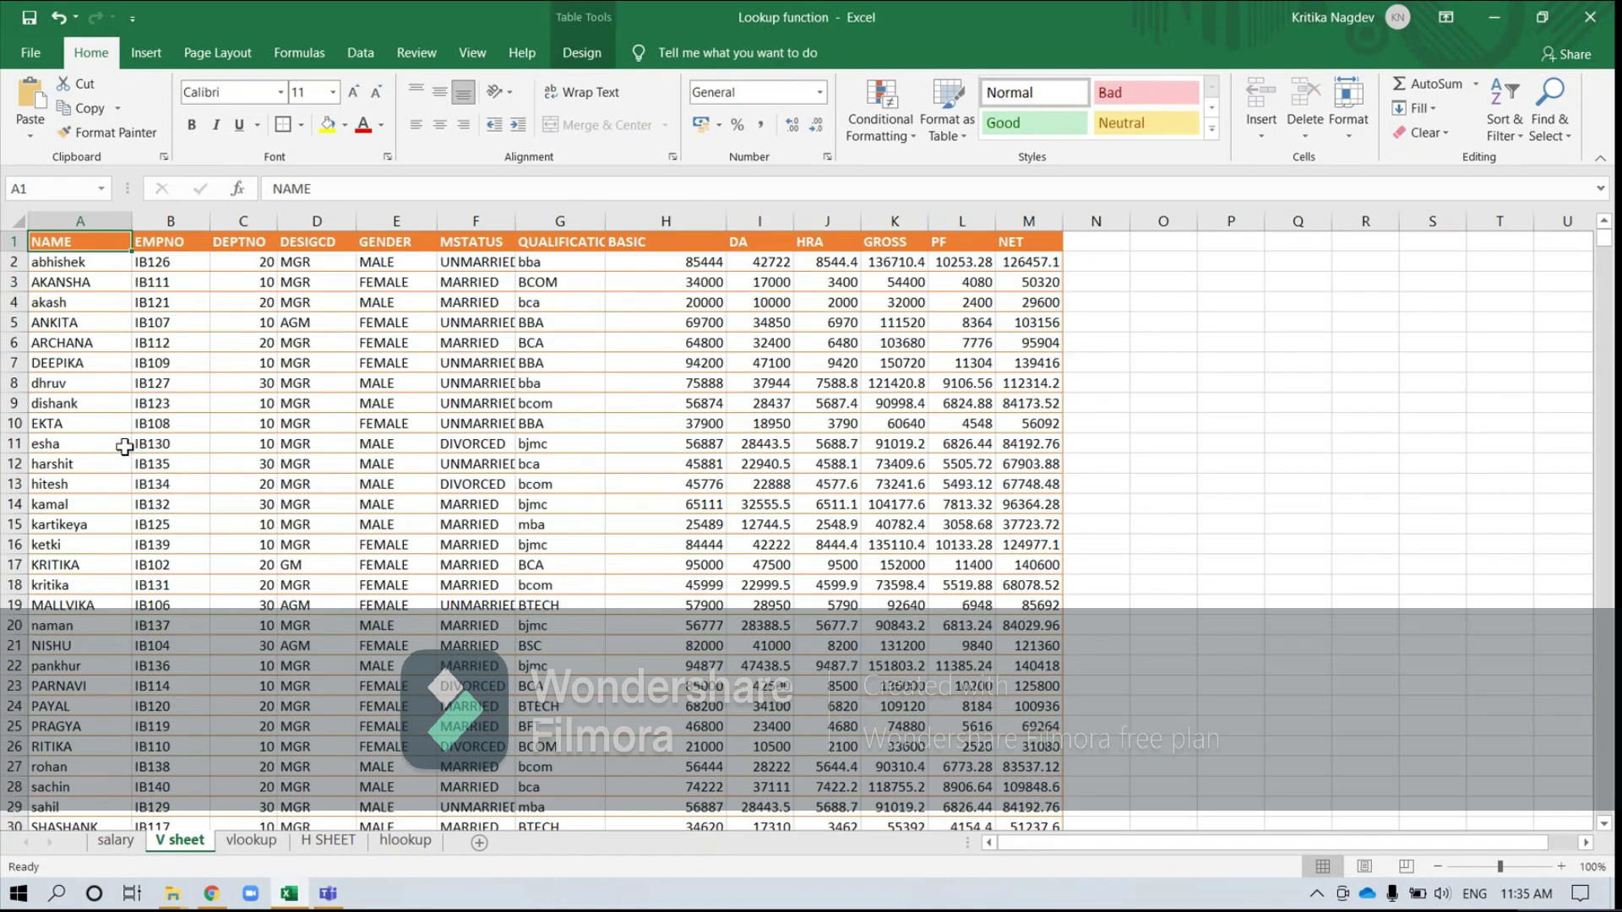
key(Down)
key(Down)
key(Down)
key(Down)
key(Down)
key(Down)
key(Down)
key(Down)
key(Down)
key(Down)
key(Down)
key(Down)
key(Down)
key(Down)
key(Down)
key(Down)
key(Down)
key(Down)
key(Down)
key(Down)
key(Up)
key(Up)
key(Up)
key(Up)
key(Up)
key(Down)
key(Up)
key(Down)
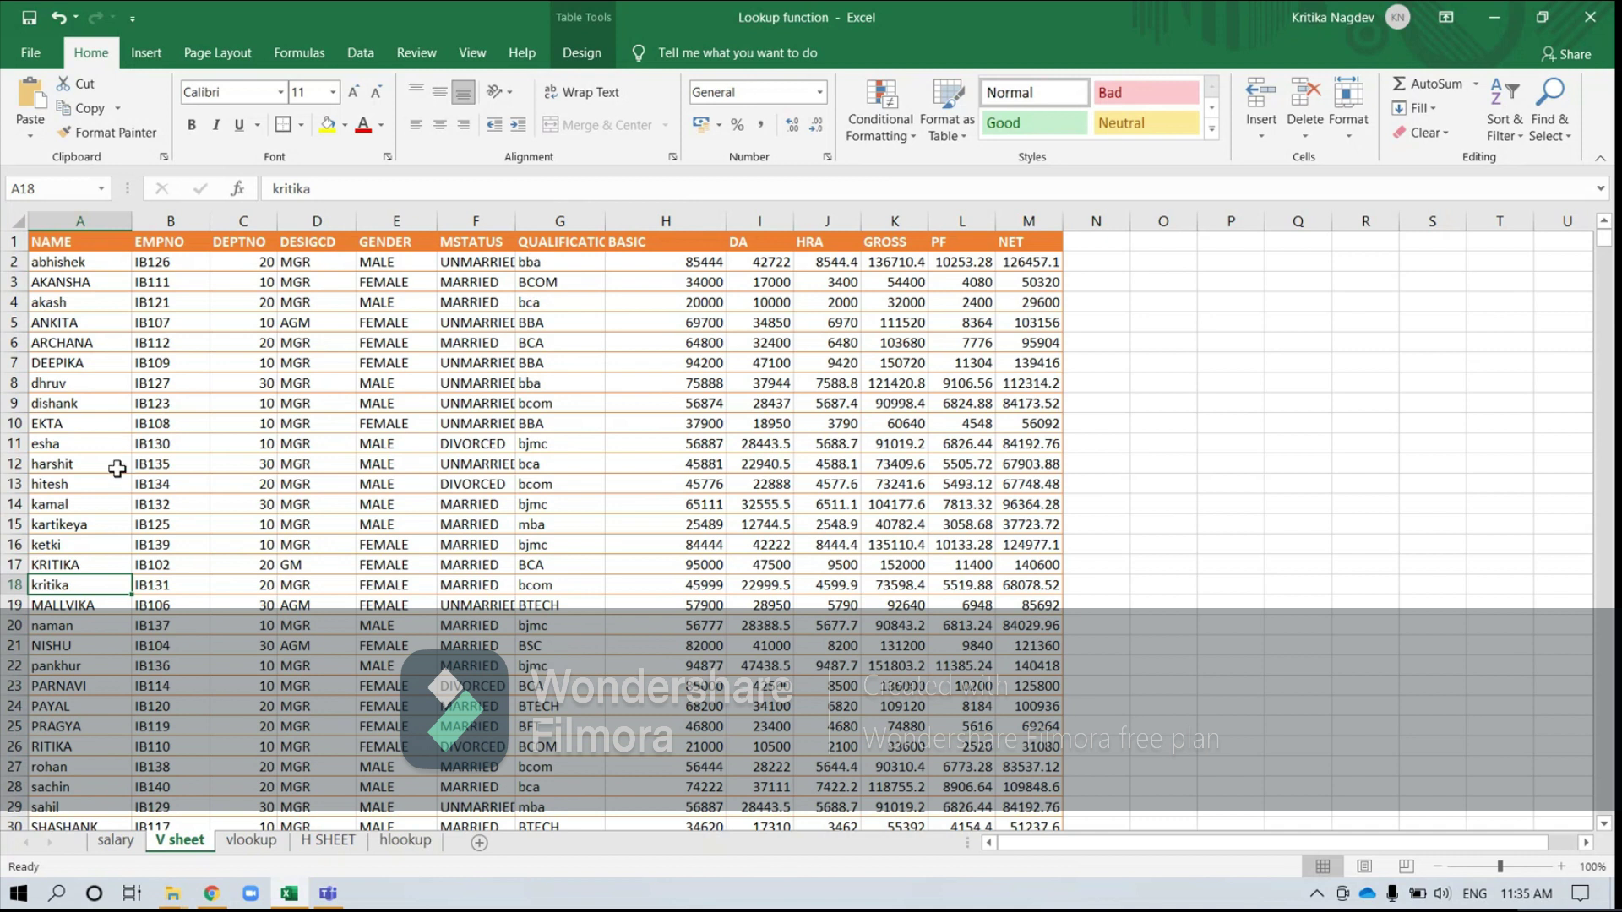
click(168, 563)
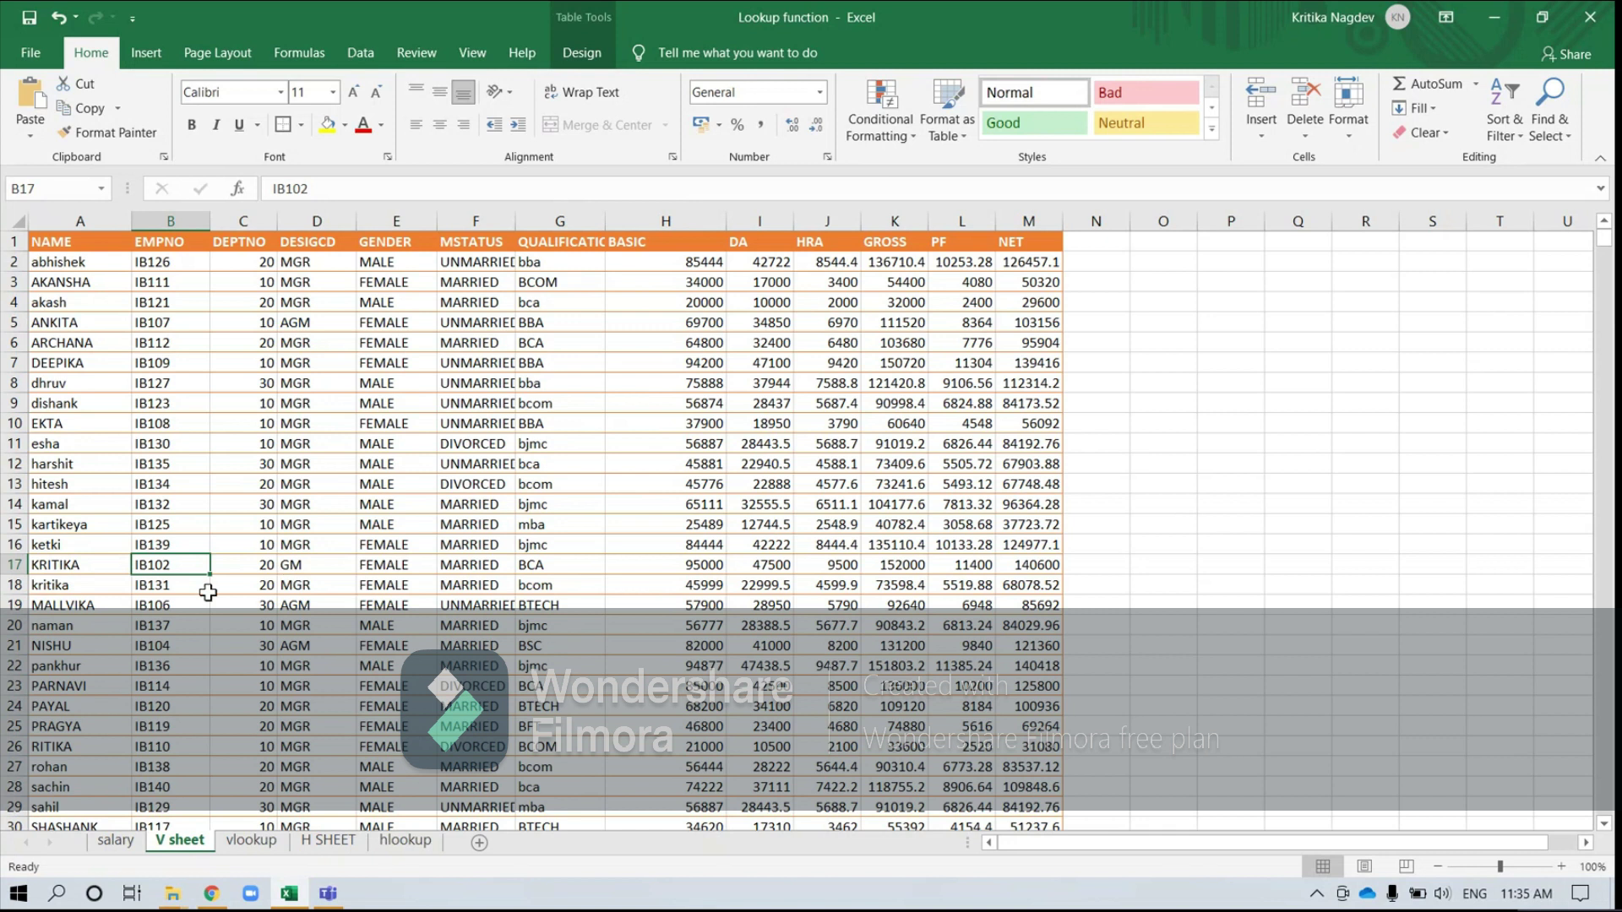
- Compare the lookup name in E4 of the vlookup sheet with the matching rows on V sheet, ending on the vlookup sheet
click(258, 845)
click(325, 304)
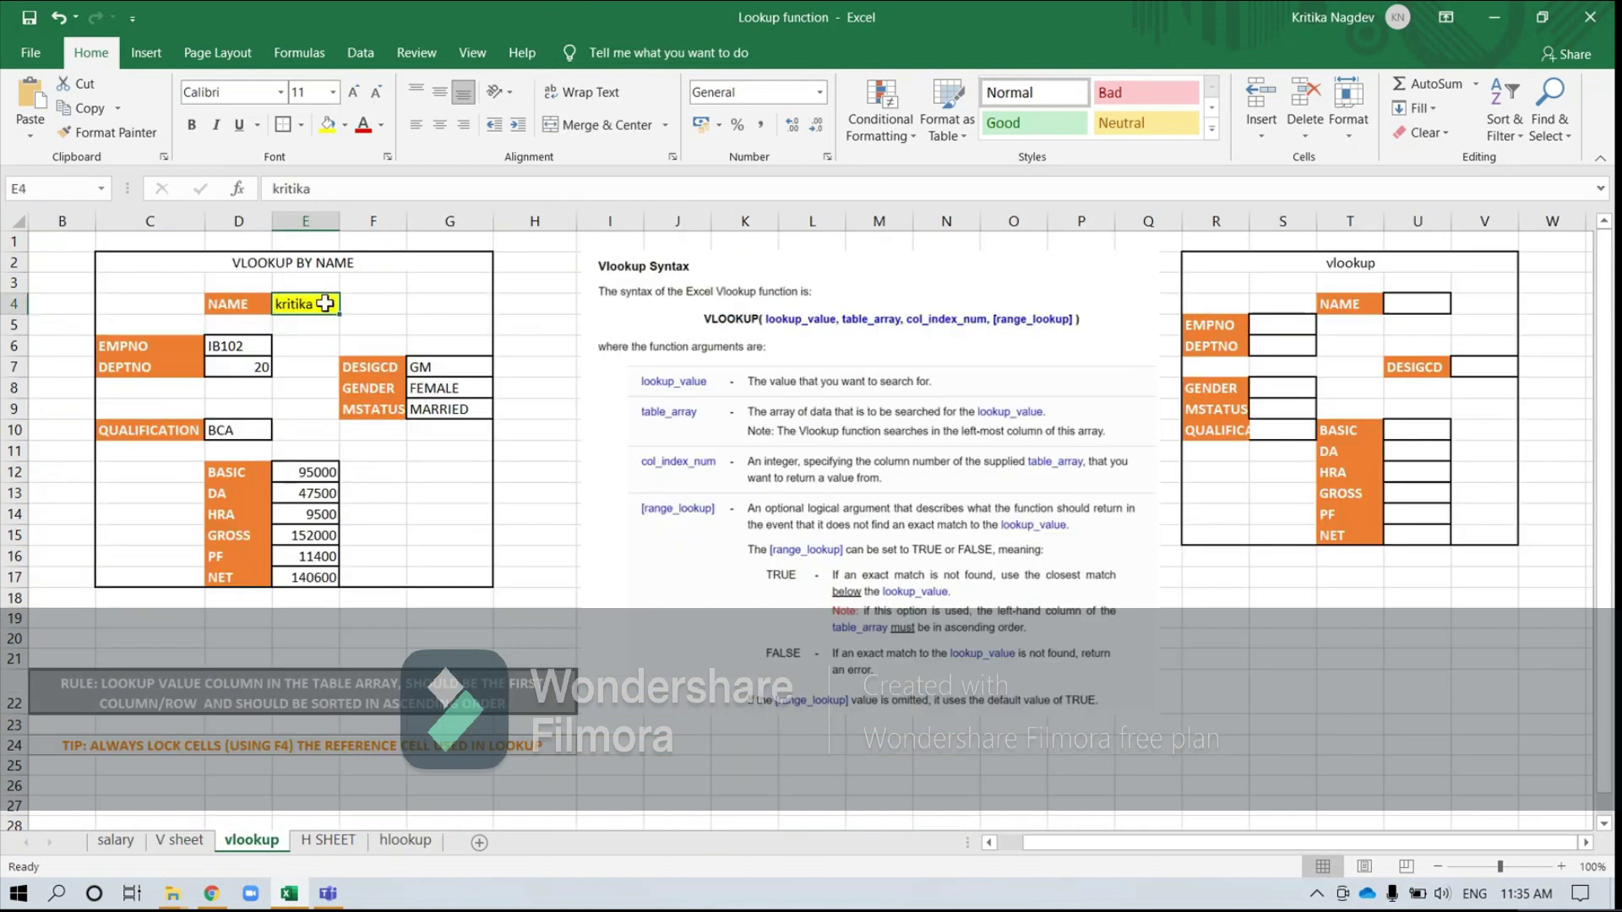
double_click(326, 304)
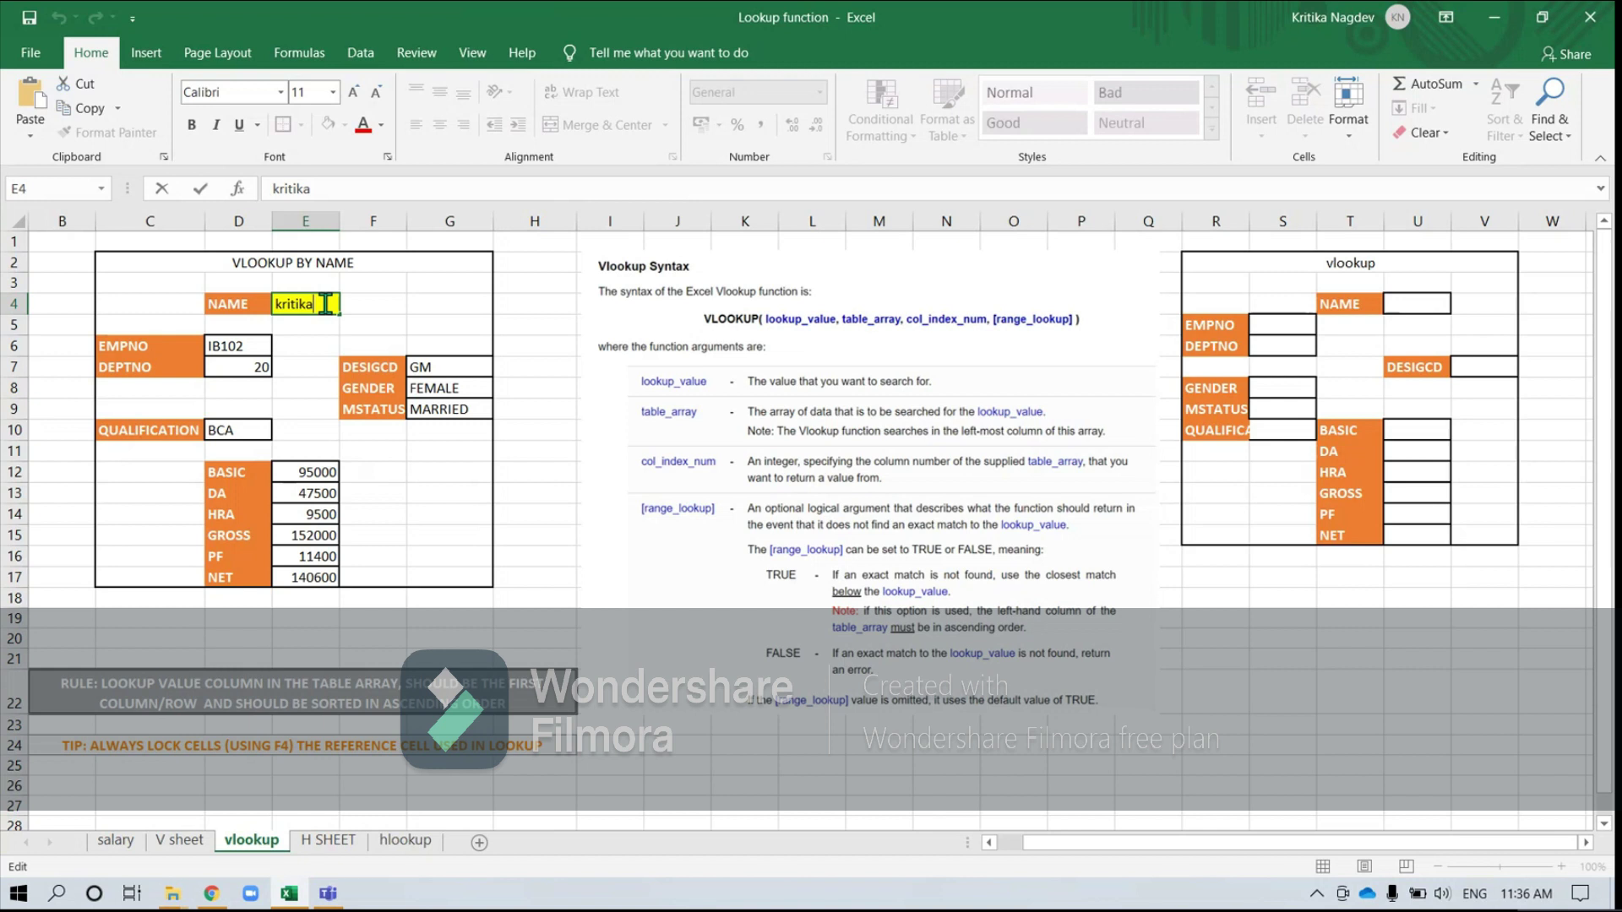
click(176, 841)
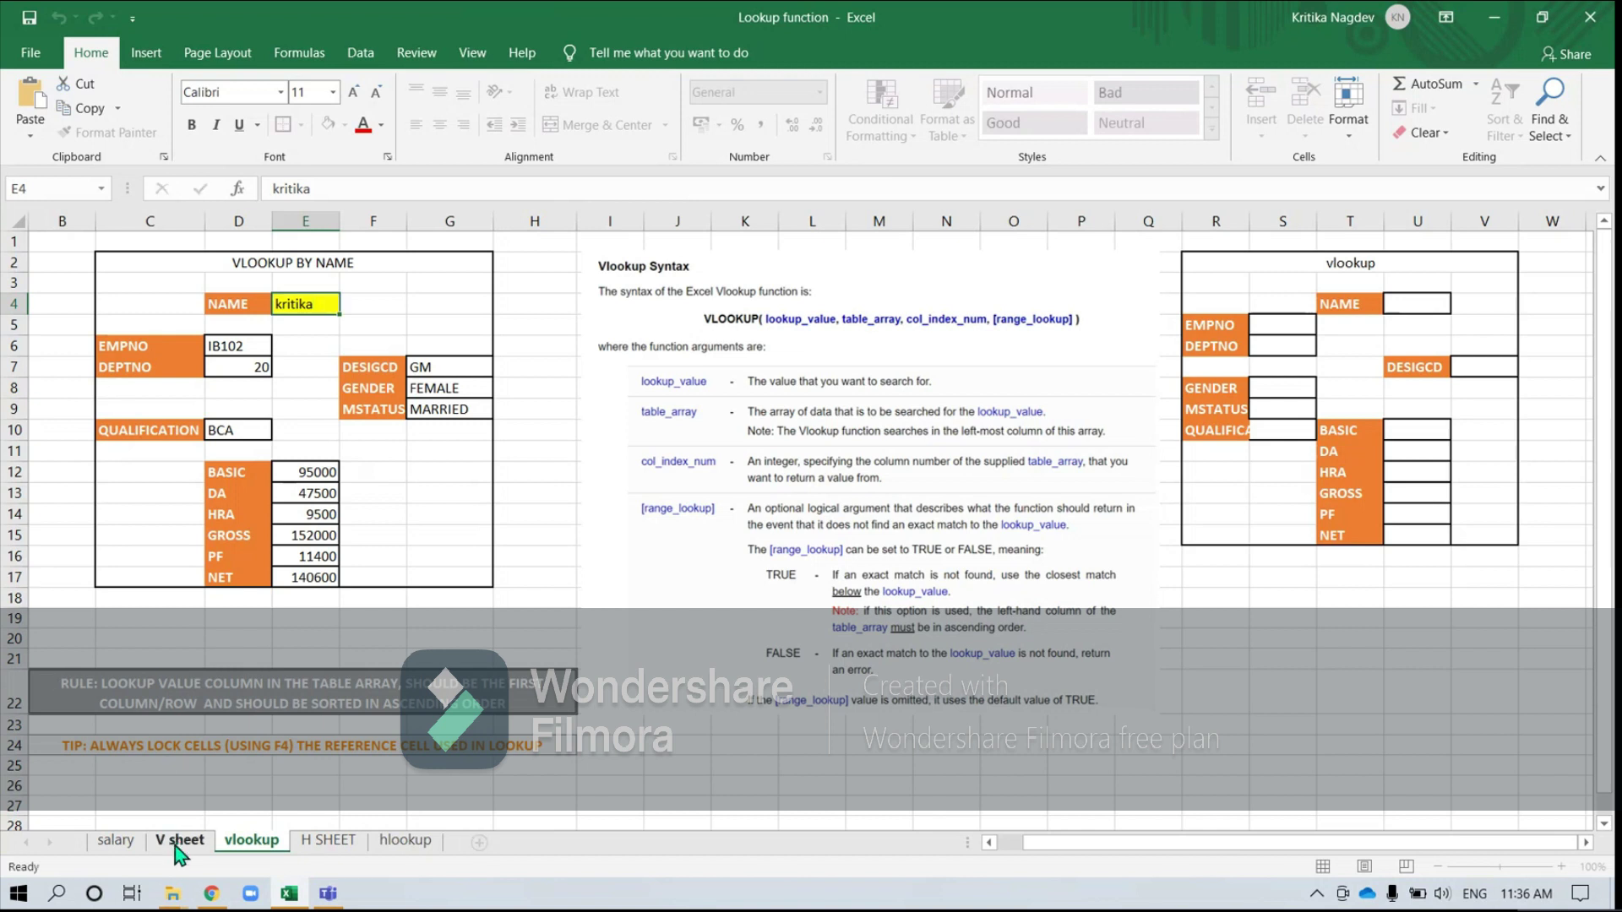
click(175, 845)
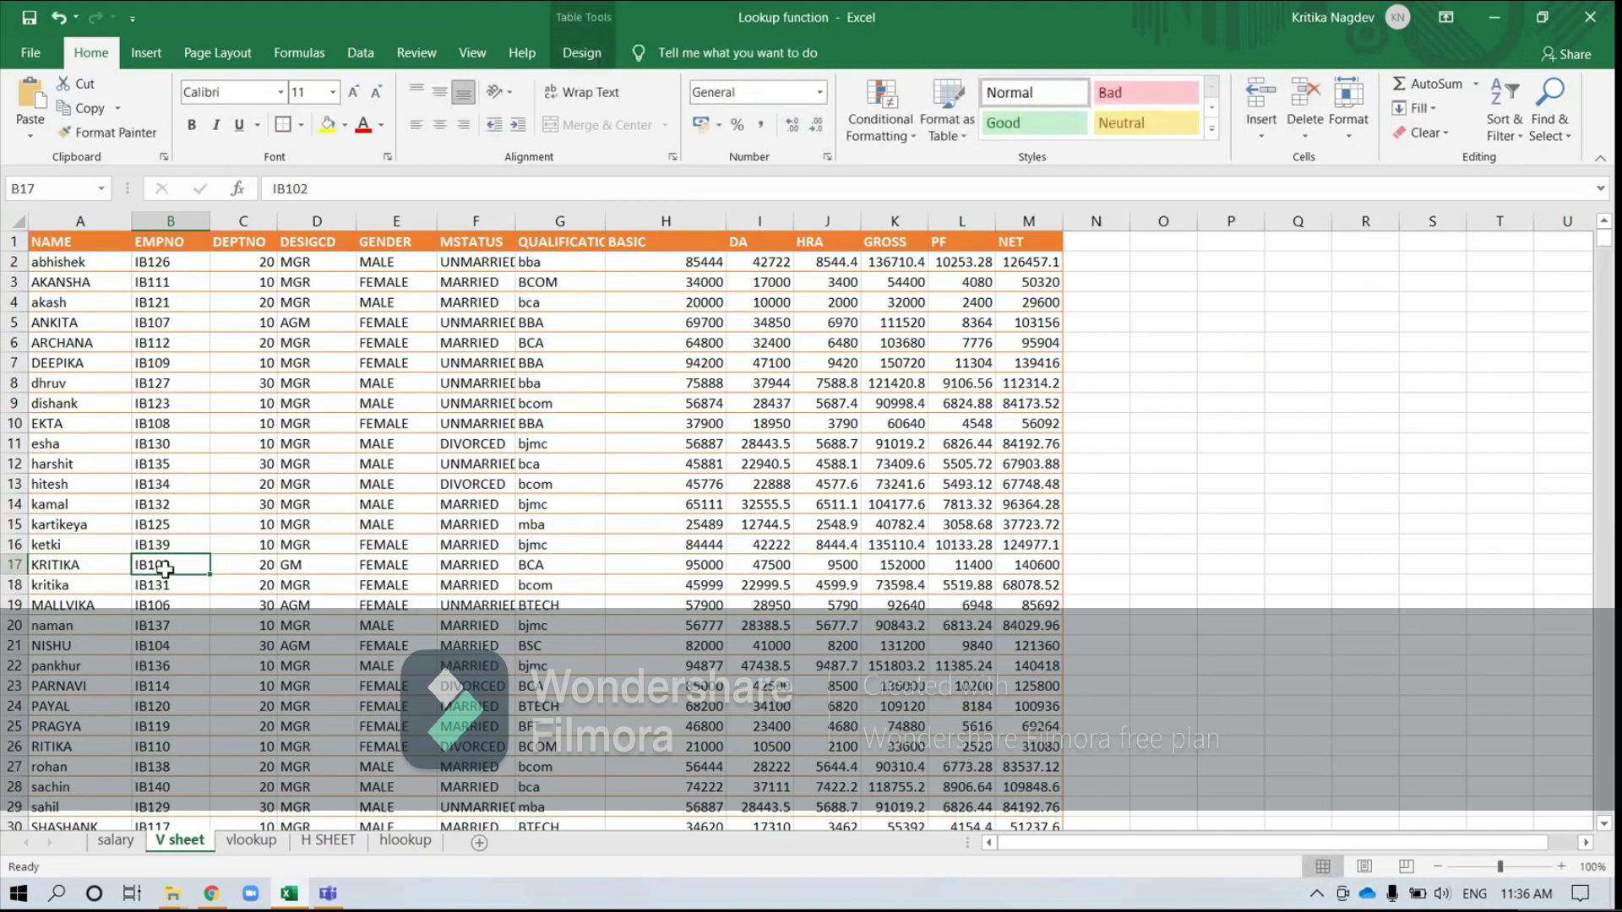
click(251, 840)
click(344, 263)
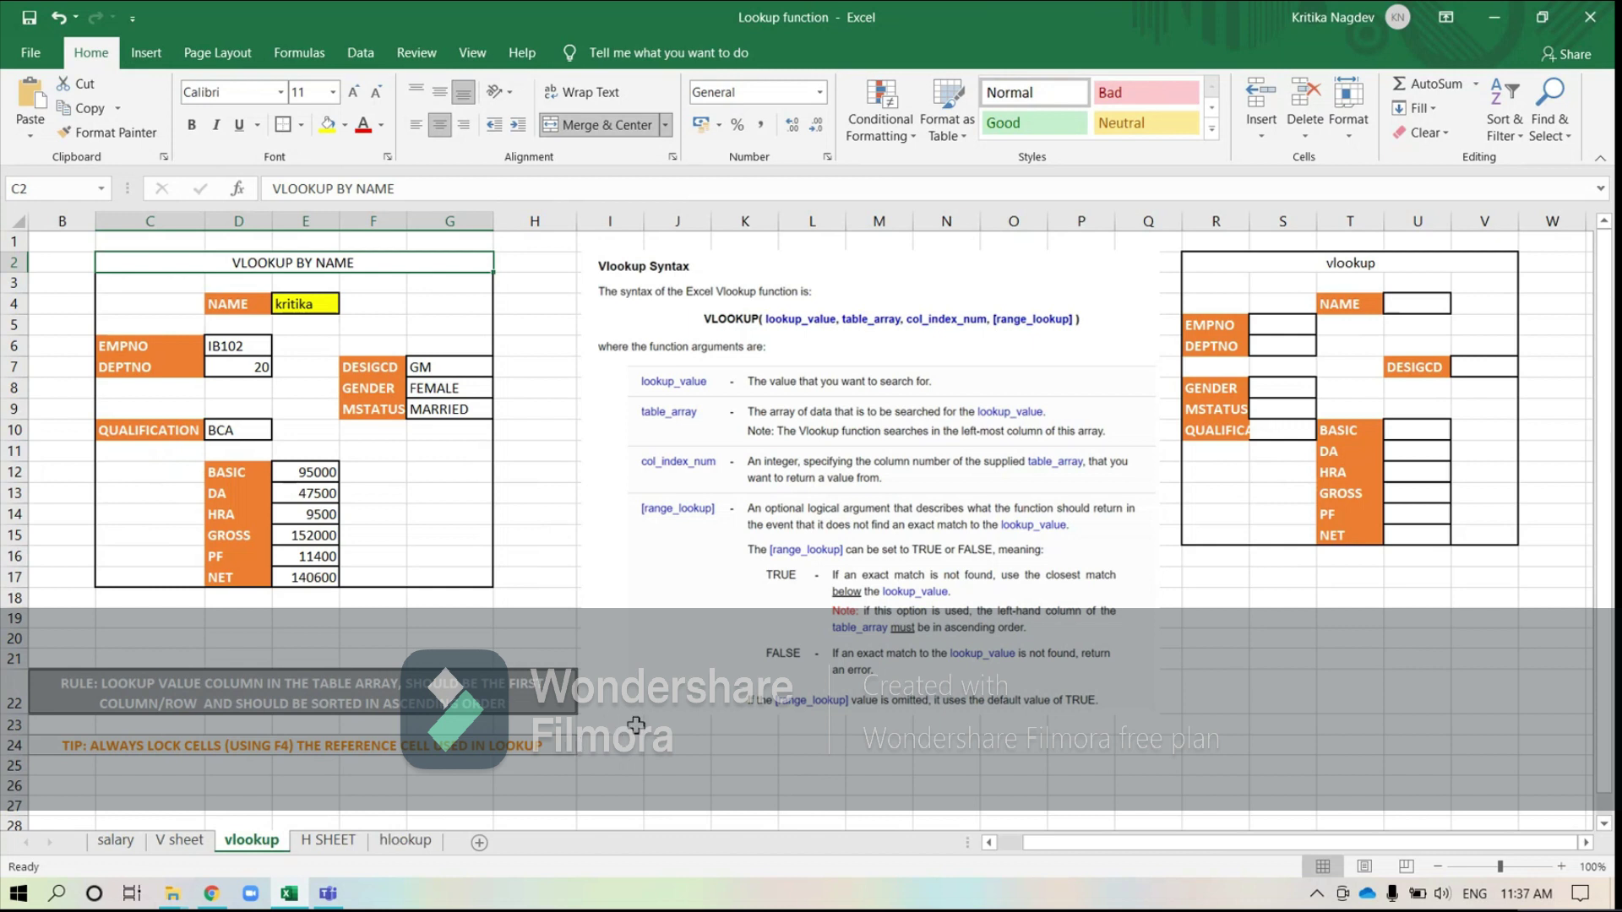
- On the hlookup sheet, enter an employee number with its letter prefix in uppercase in the EMPNO cell E4
click(405, 841)
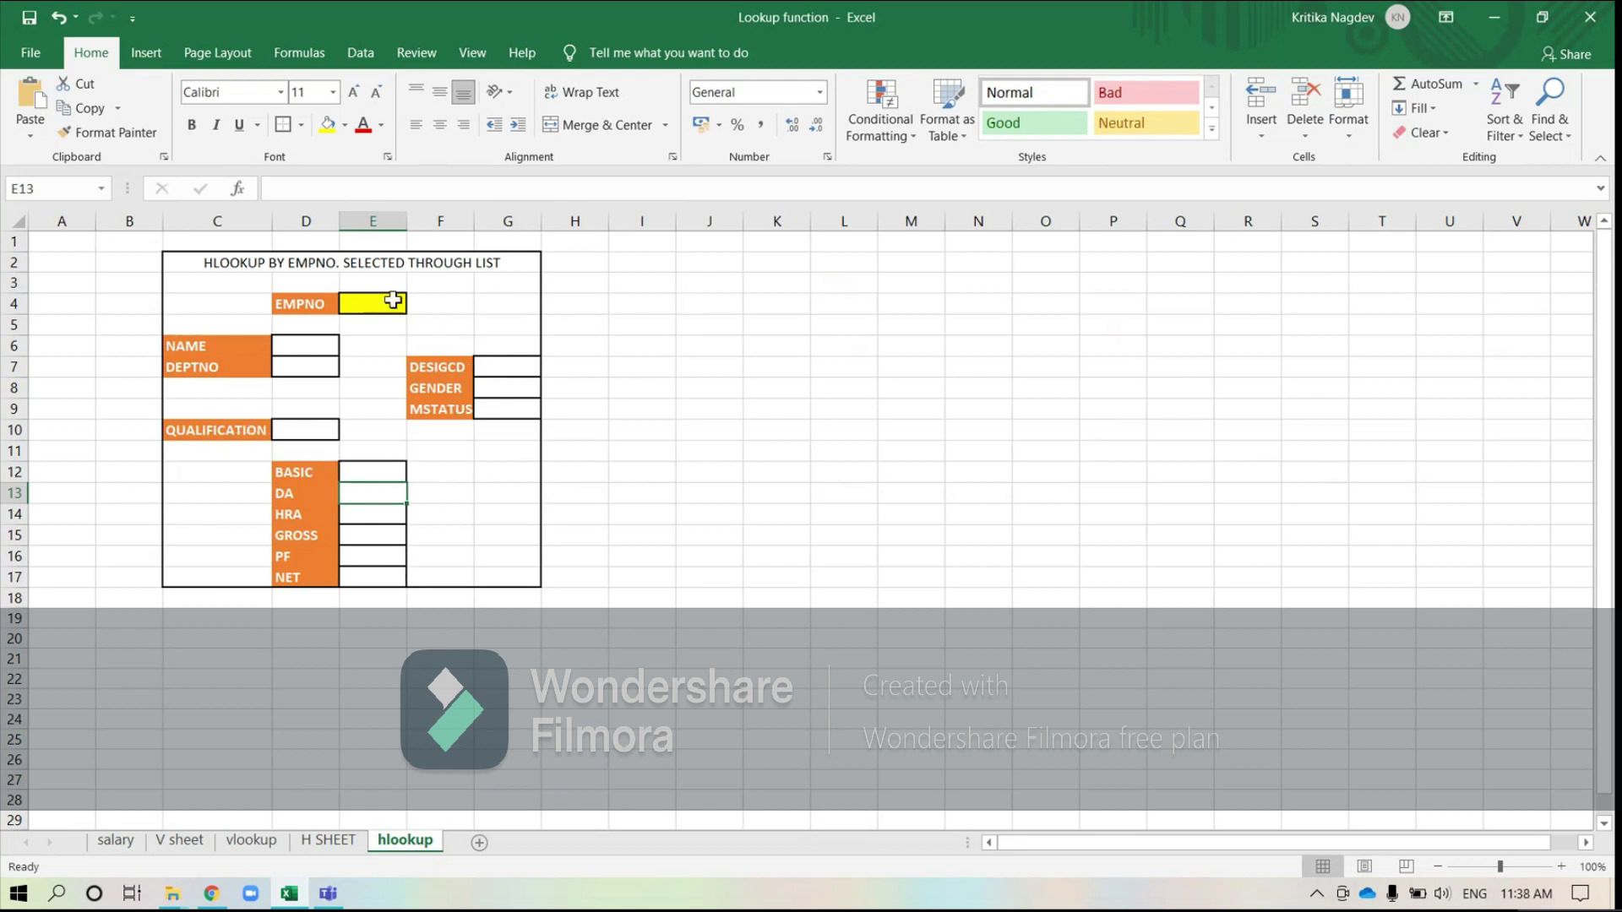
click(393, 301)
double_click(393, 300)
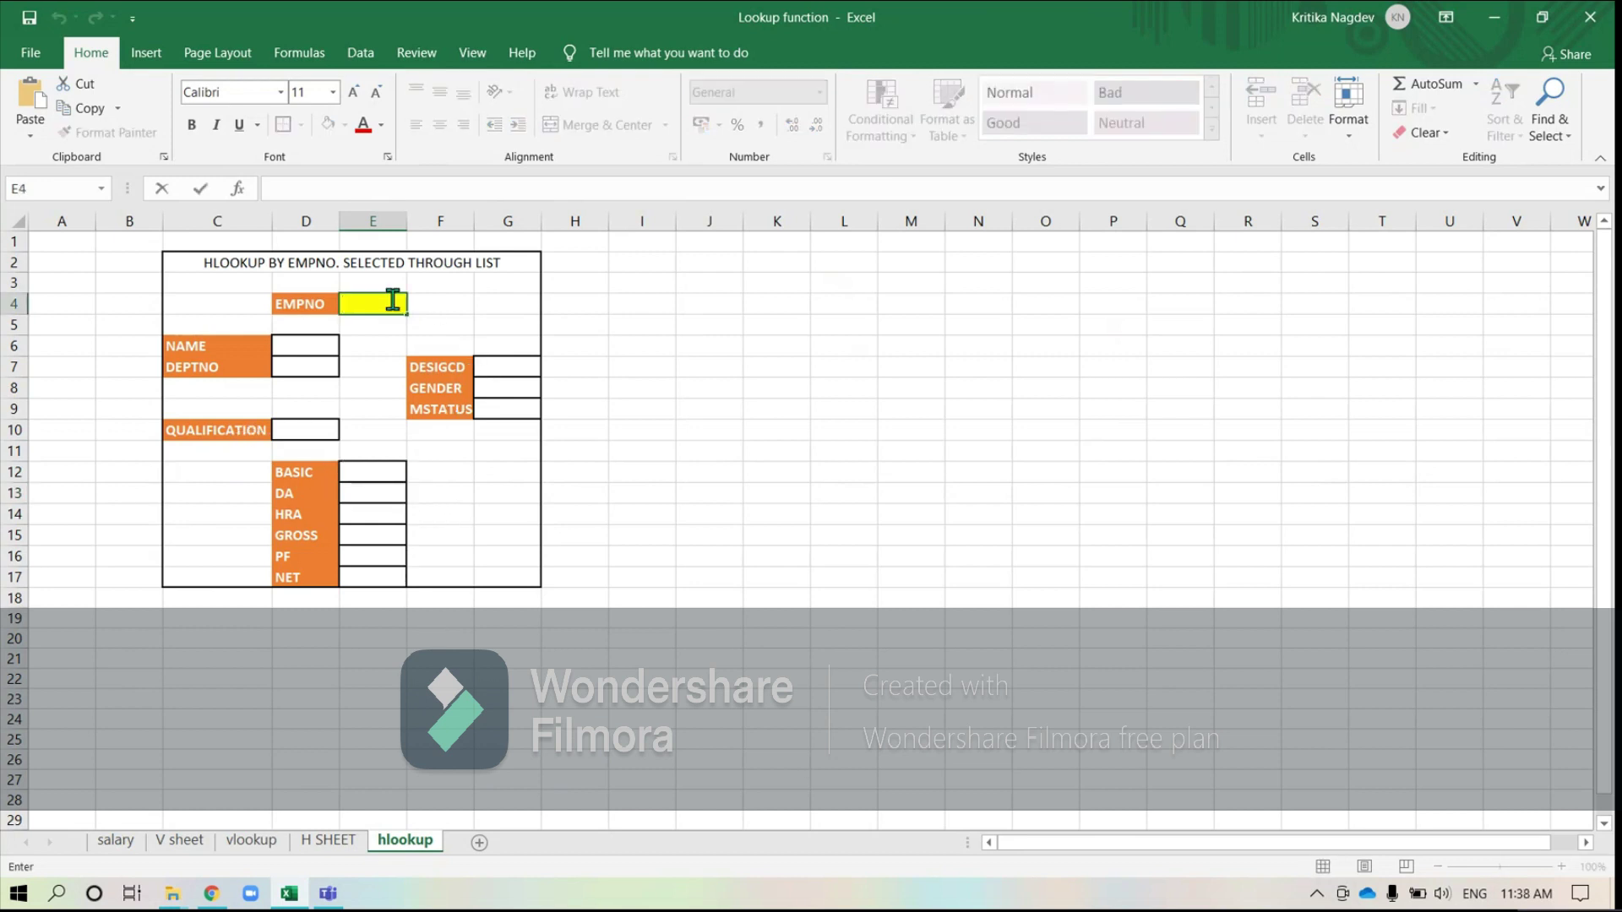
text(ib102)
key(Return)
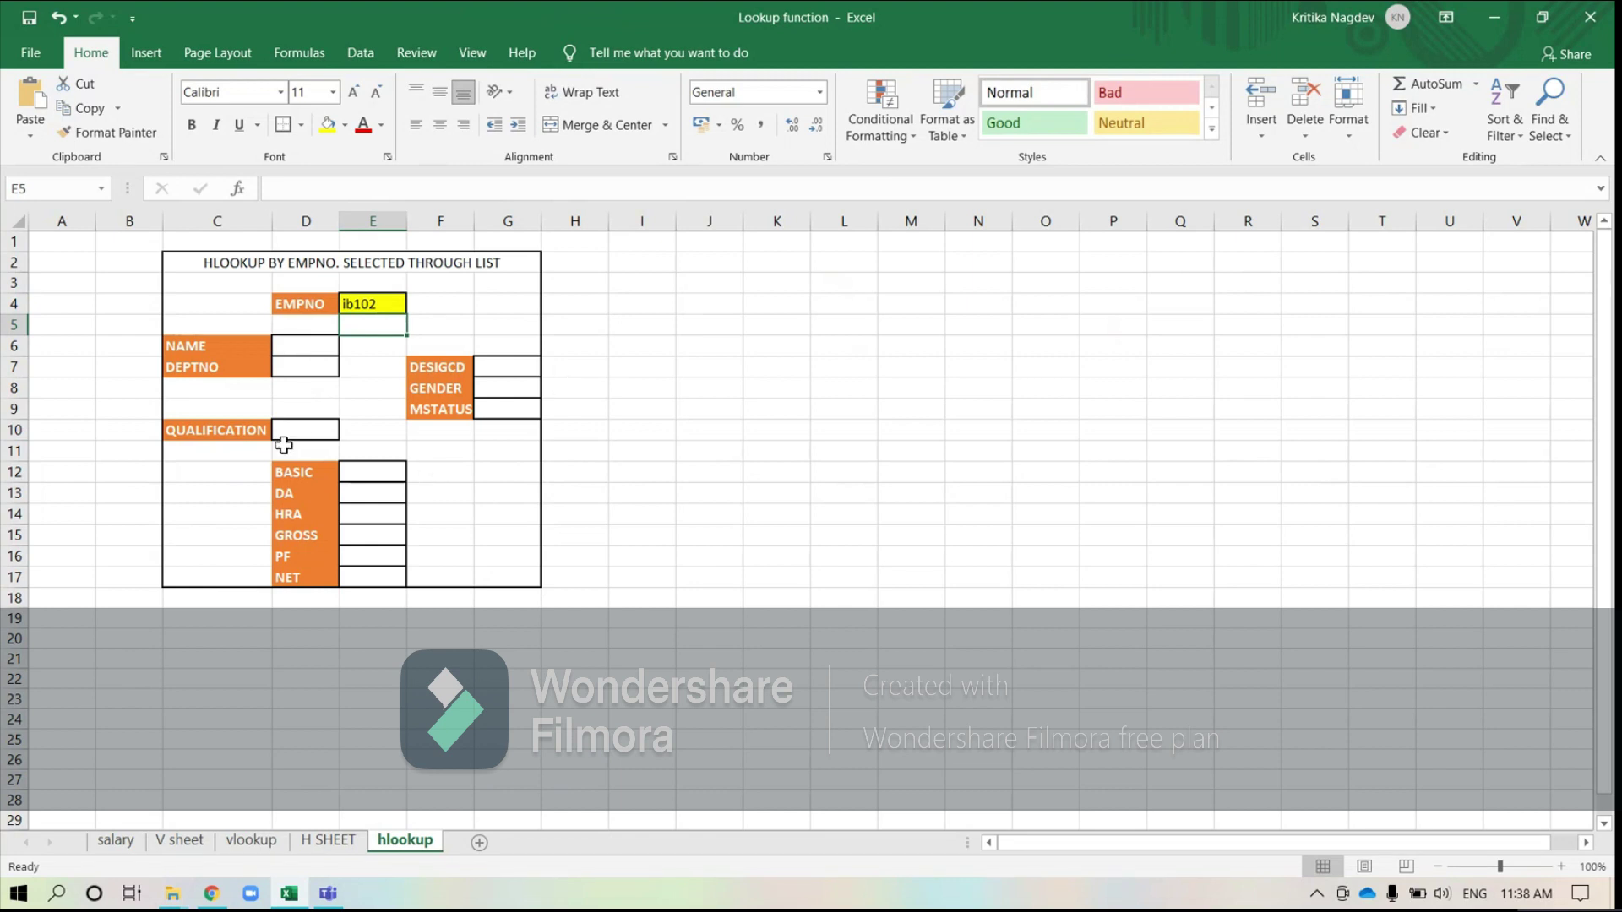
click(386, 304)
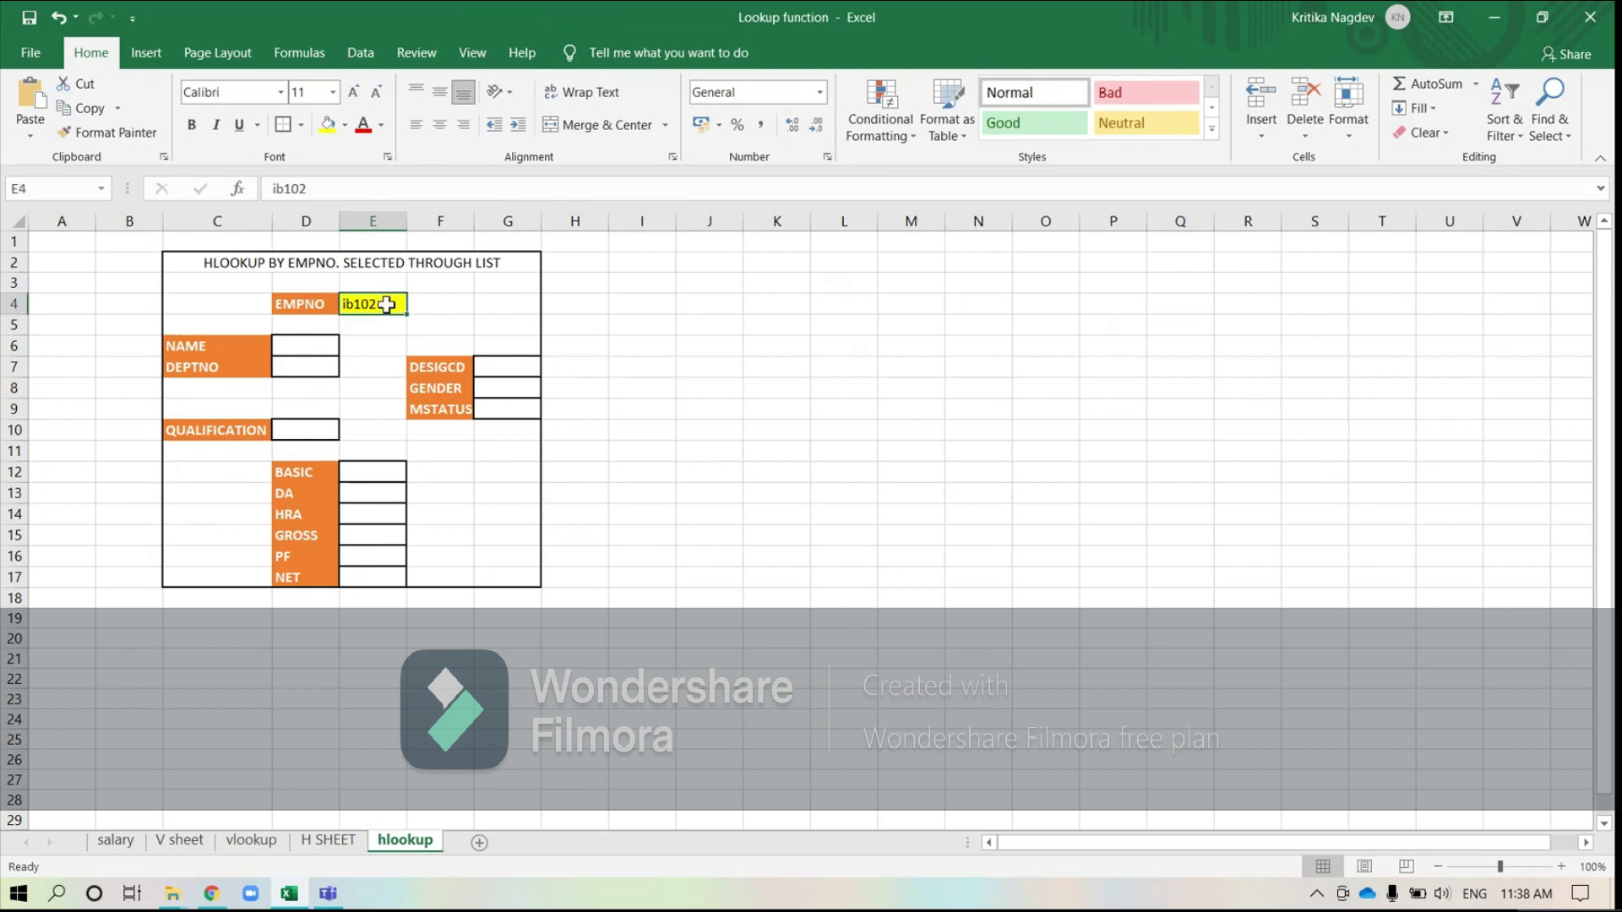
text(IB102)
key(ctrl+Return)
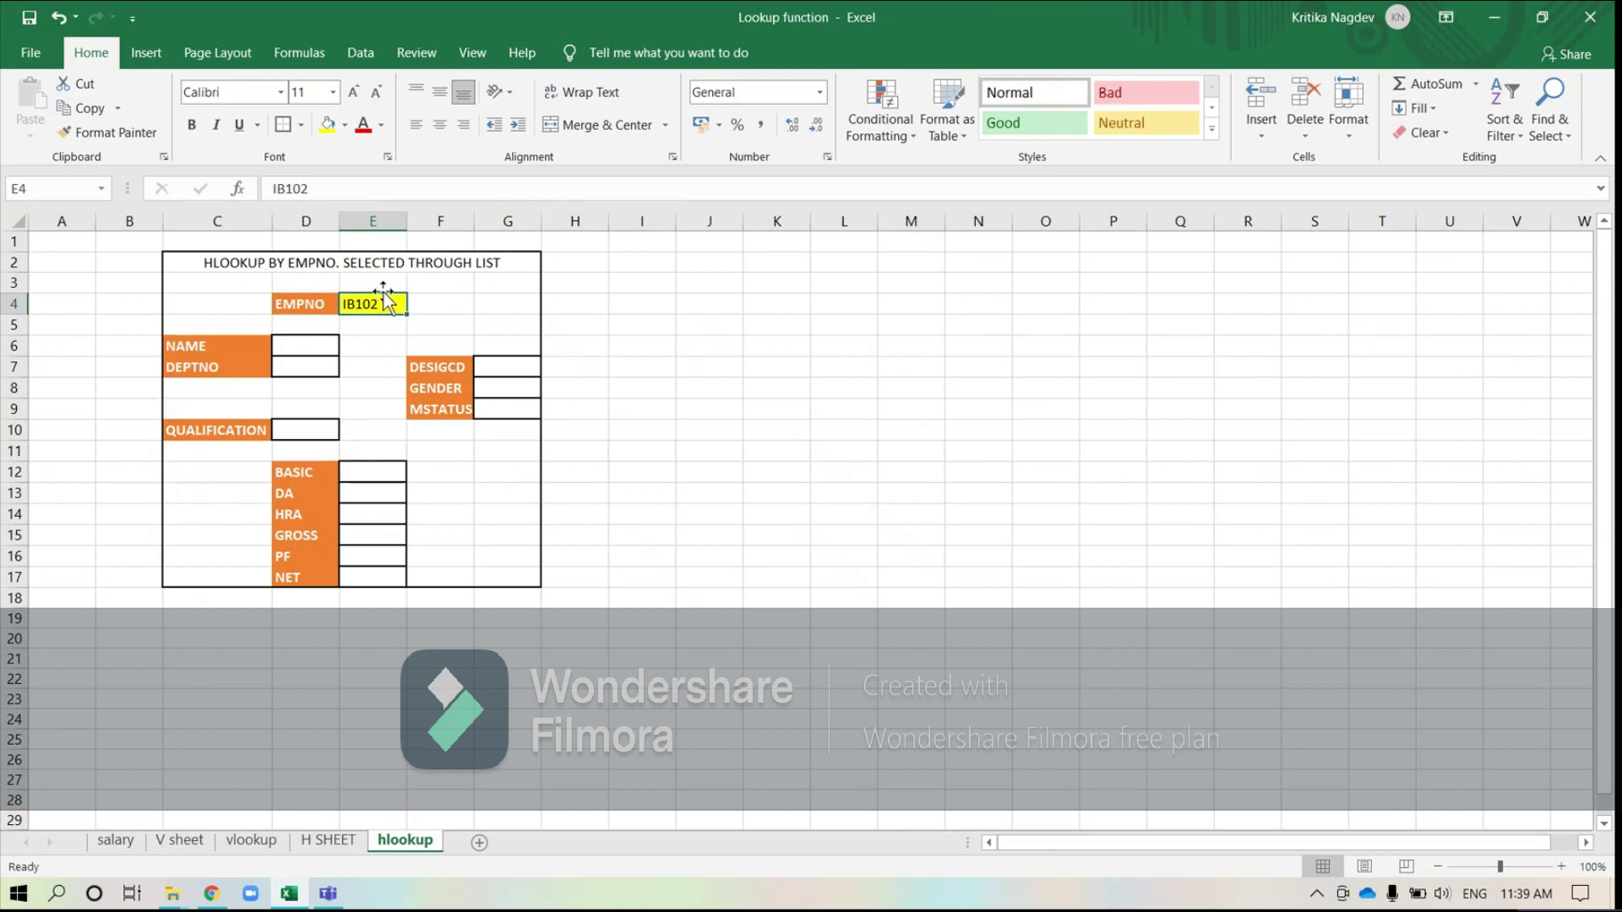
- Add data validation to E4 that allows a list with the source =salary!$A$2:$A$41
click(361, 58)
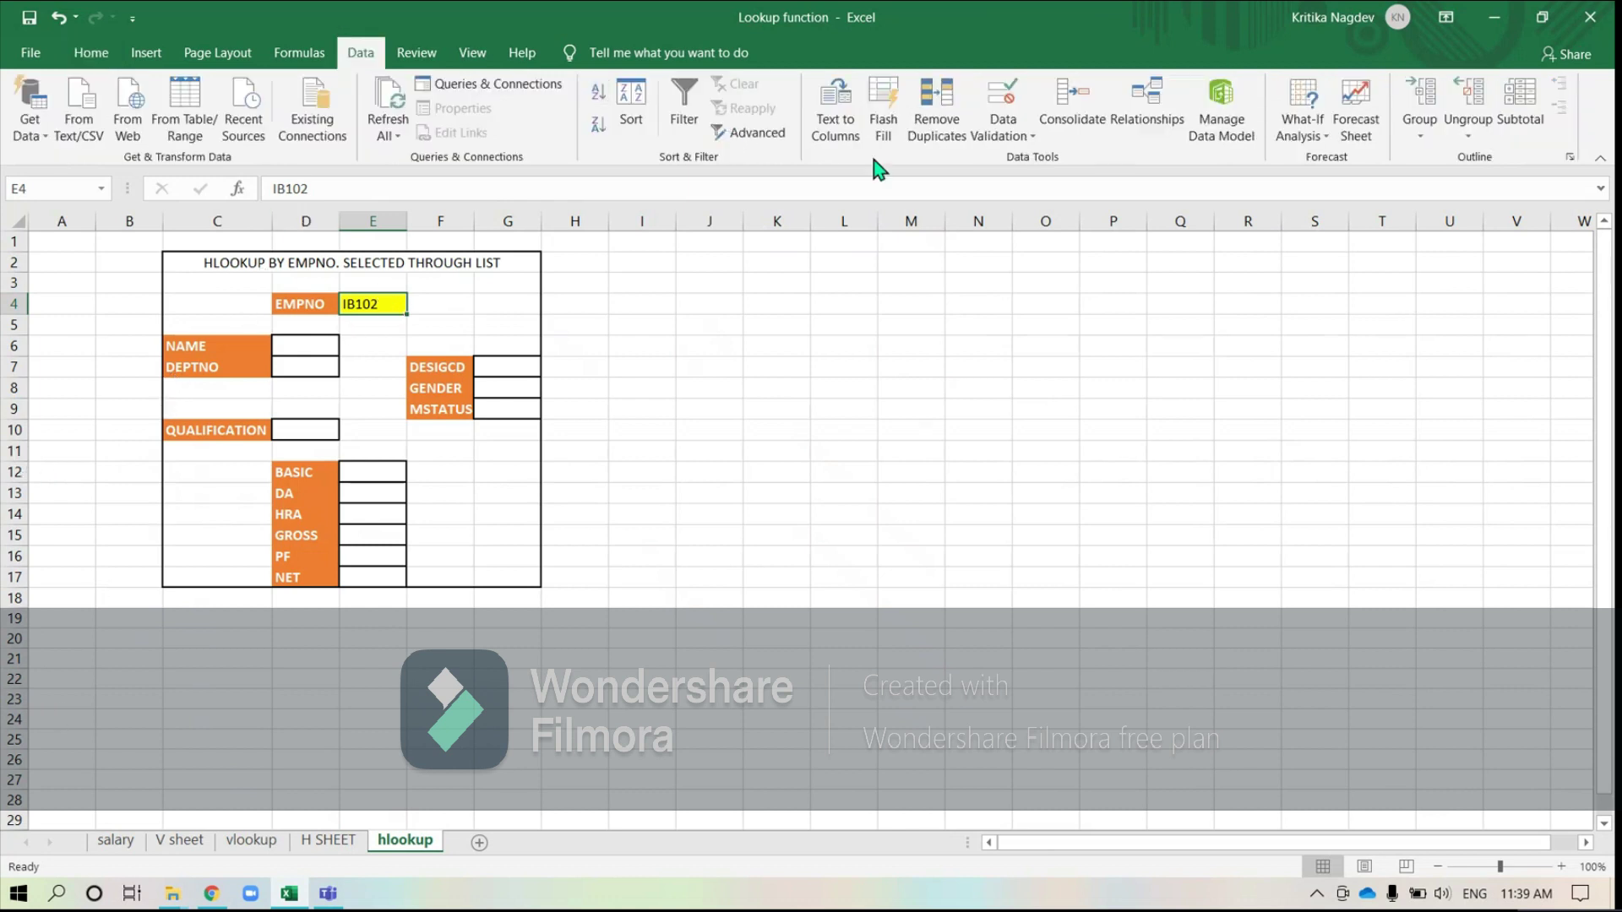
click(1018, 140)
click(1016, 160)
click(1052, 355)
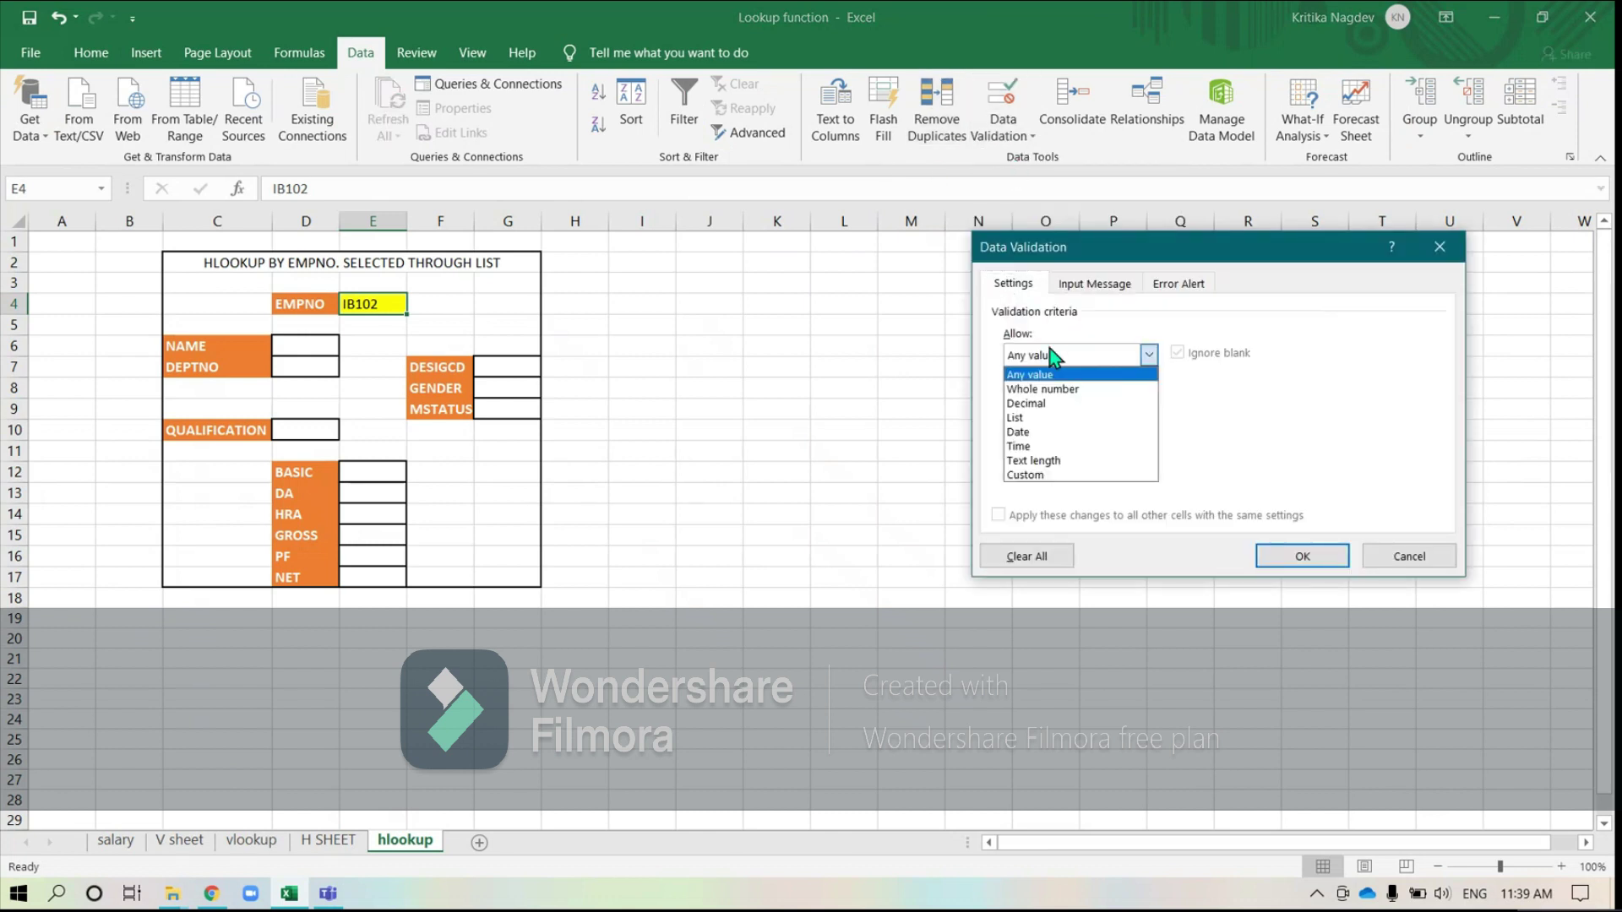
click(1035, 417)
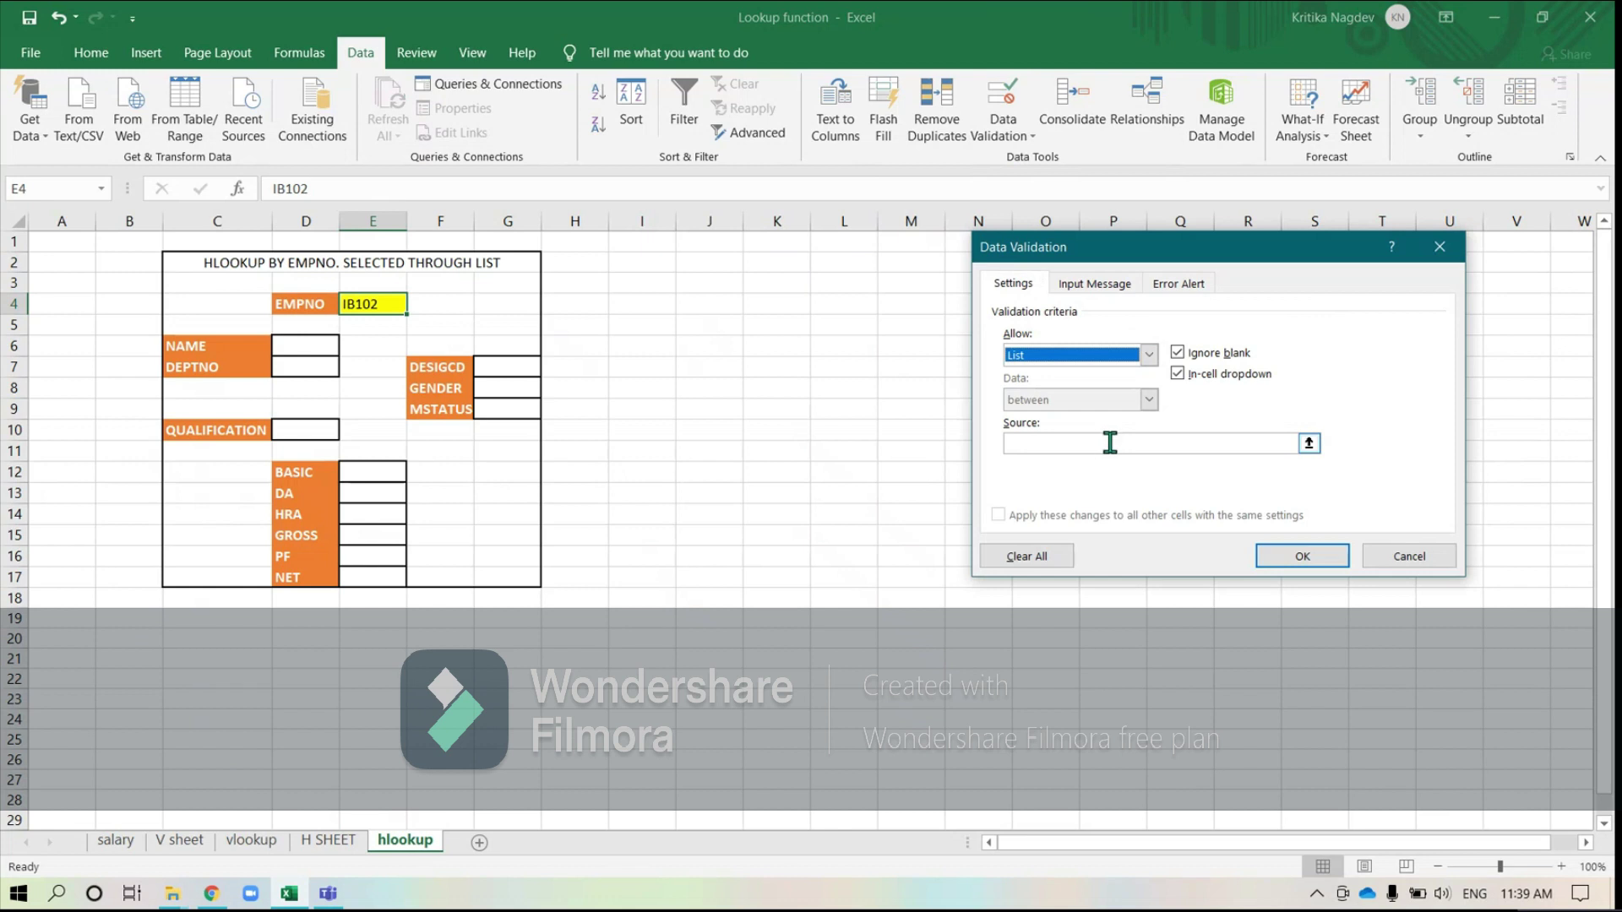
click(1309, 443)
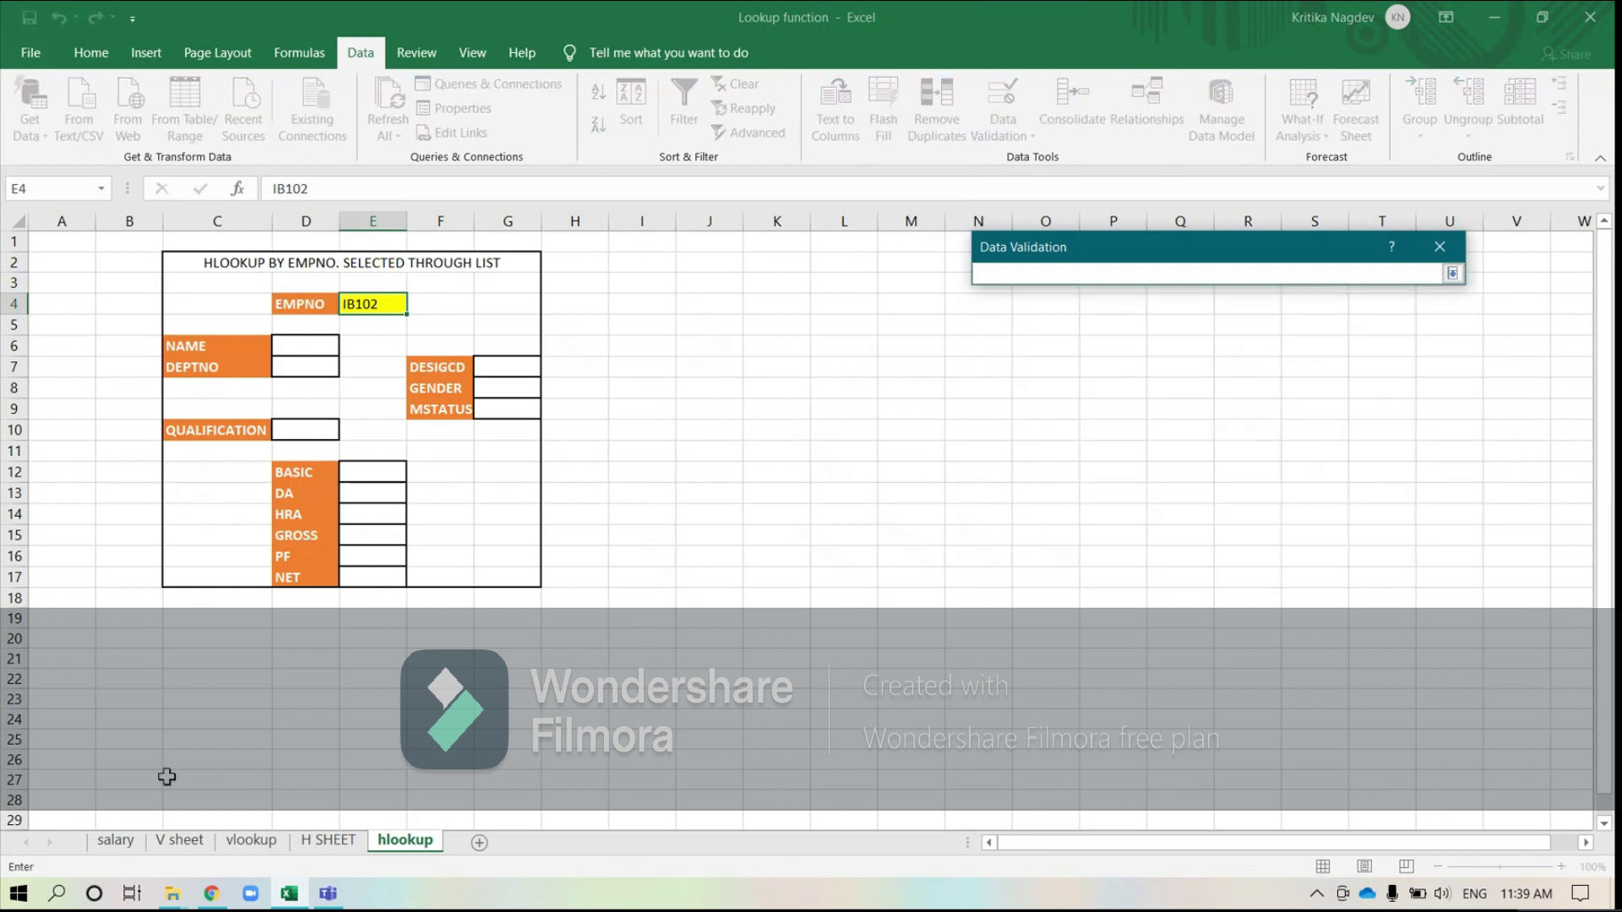
click(118, 844)
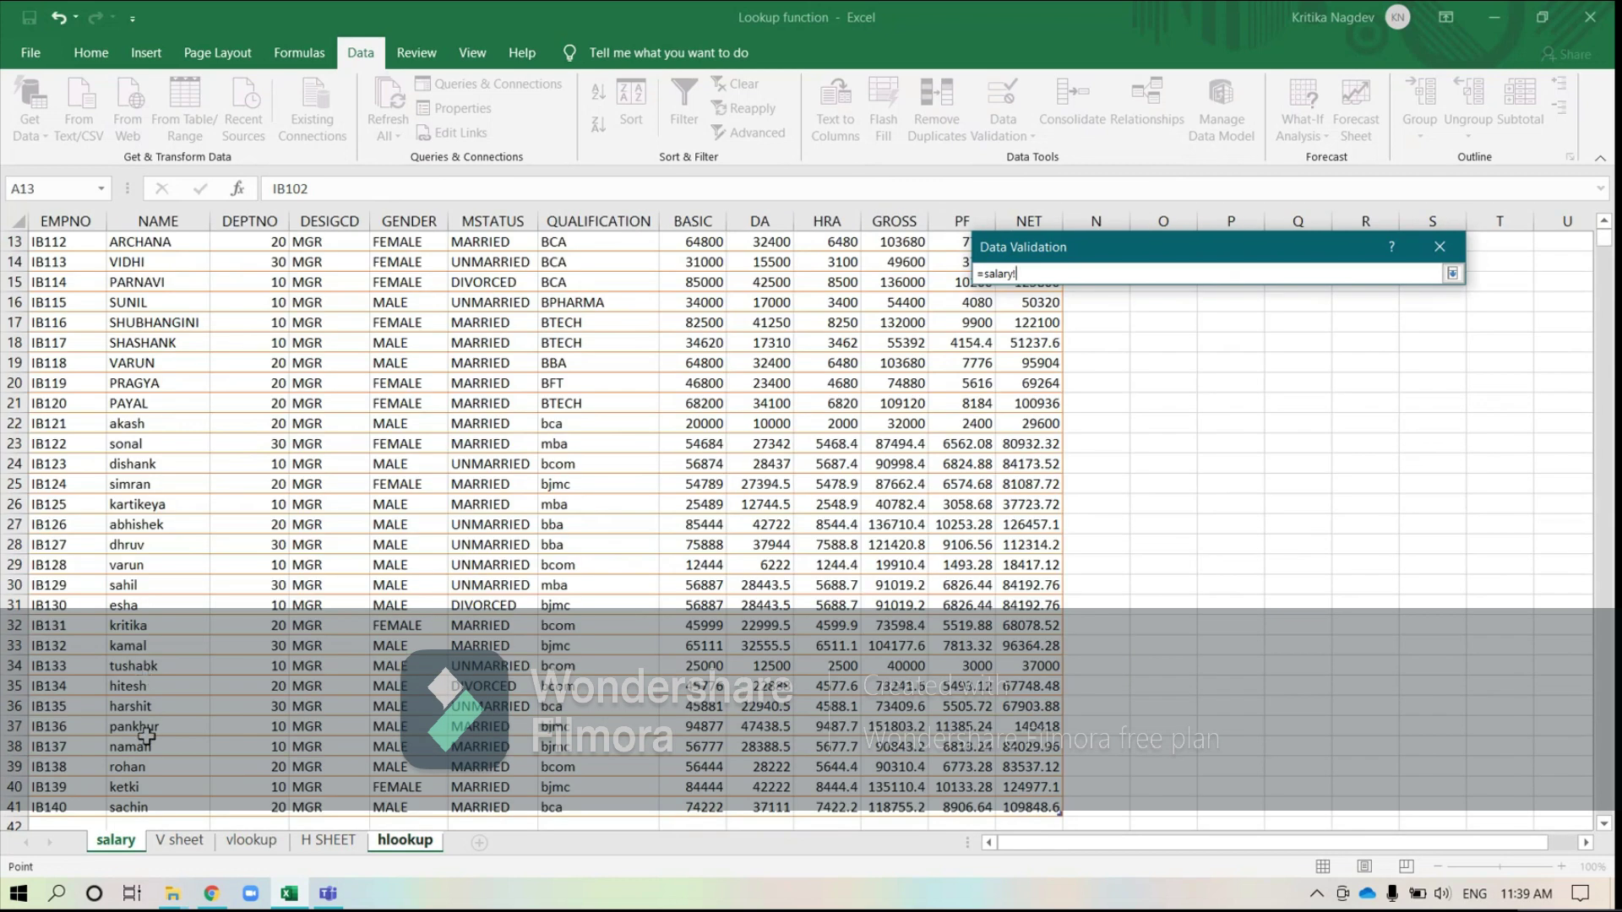
click(54, 807)
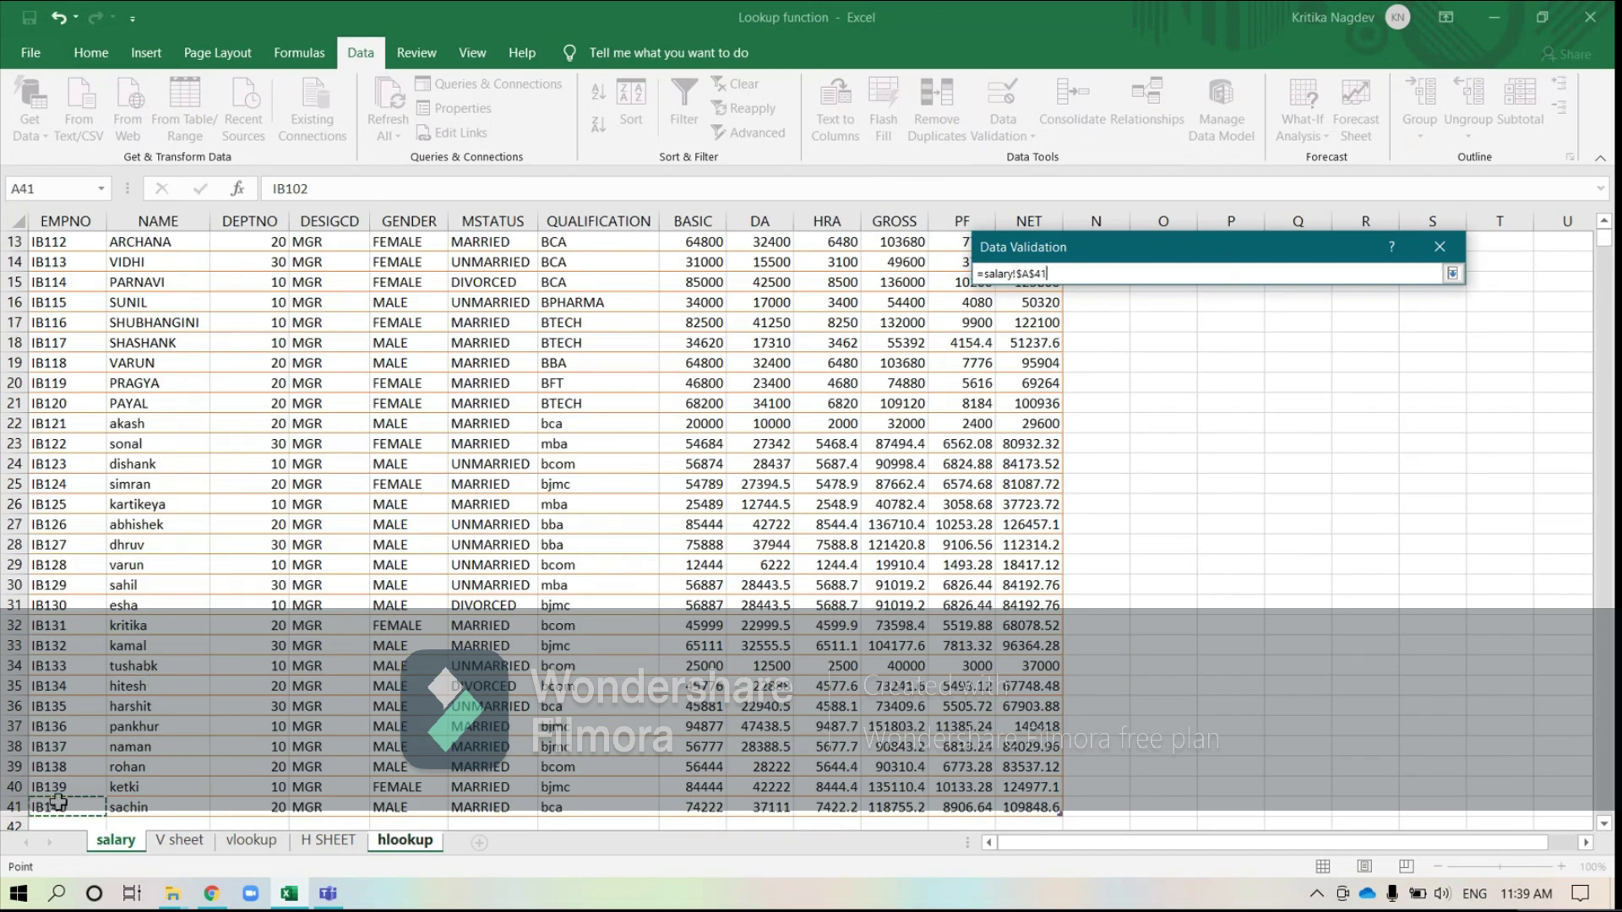
drag(58, 802, 57, 262)
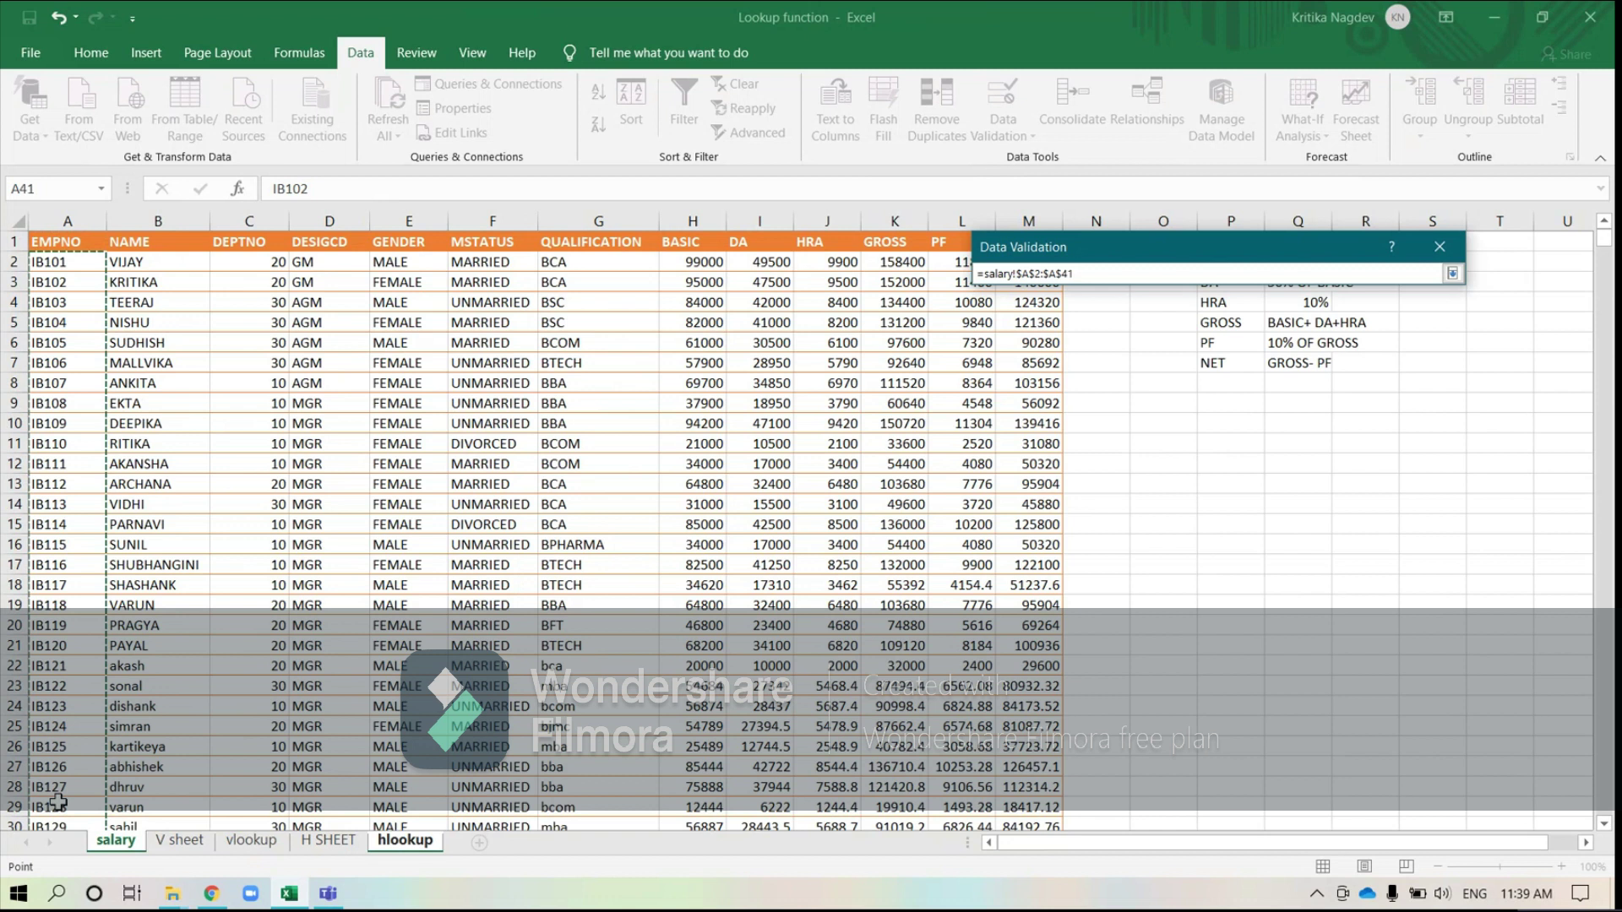
key(Return)
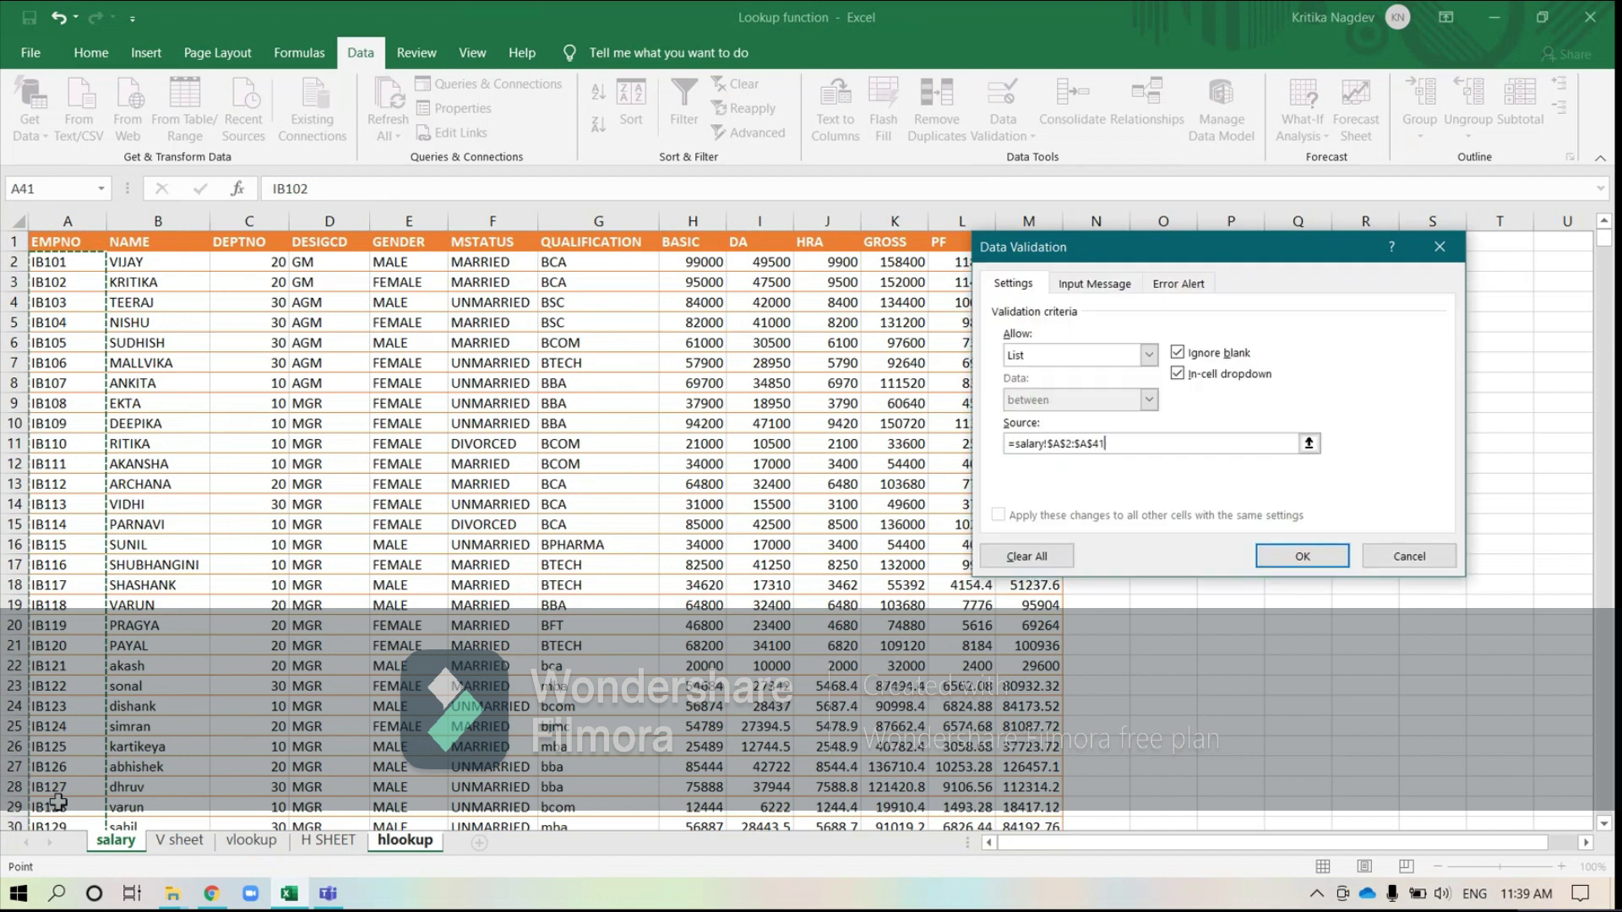
click(1320, 566)
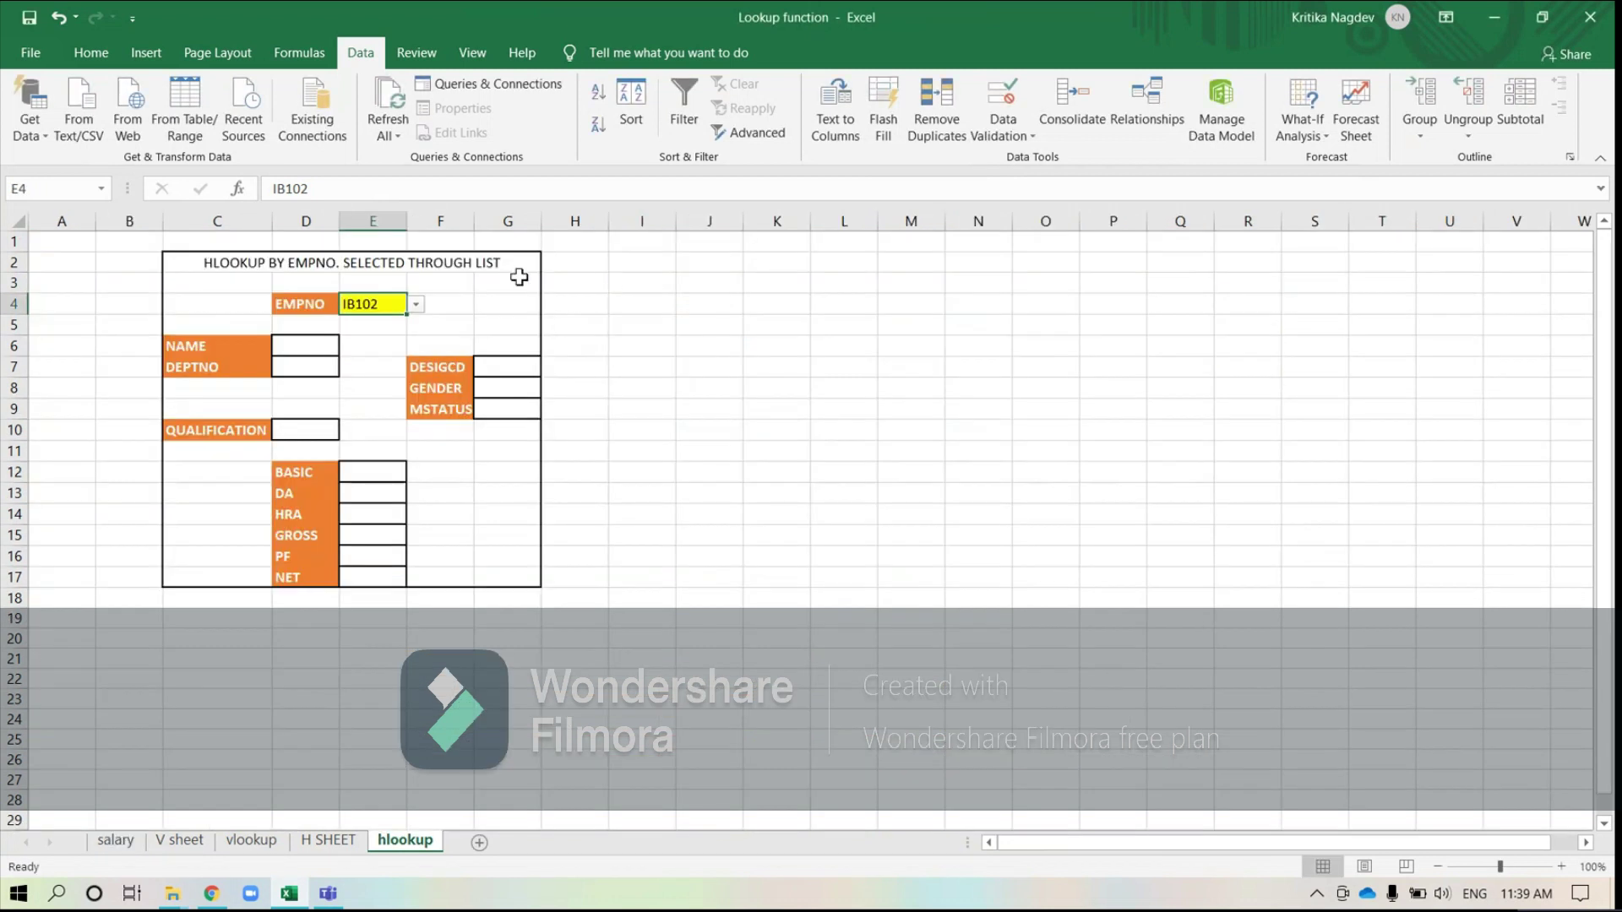
- Choose several different employee numbers from the EMPNO list in E4 to test it, and select the NAME cell D6
click(416, 305)
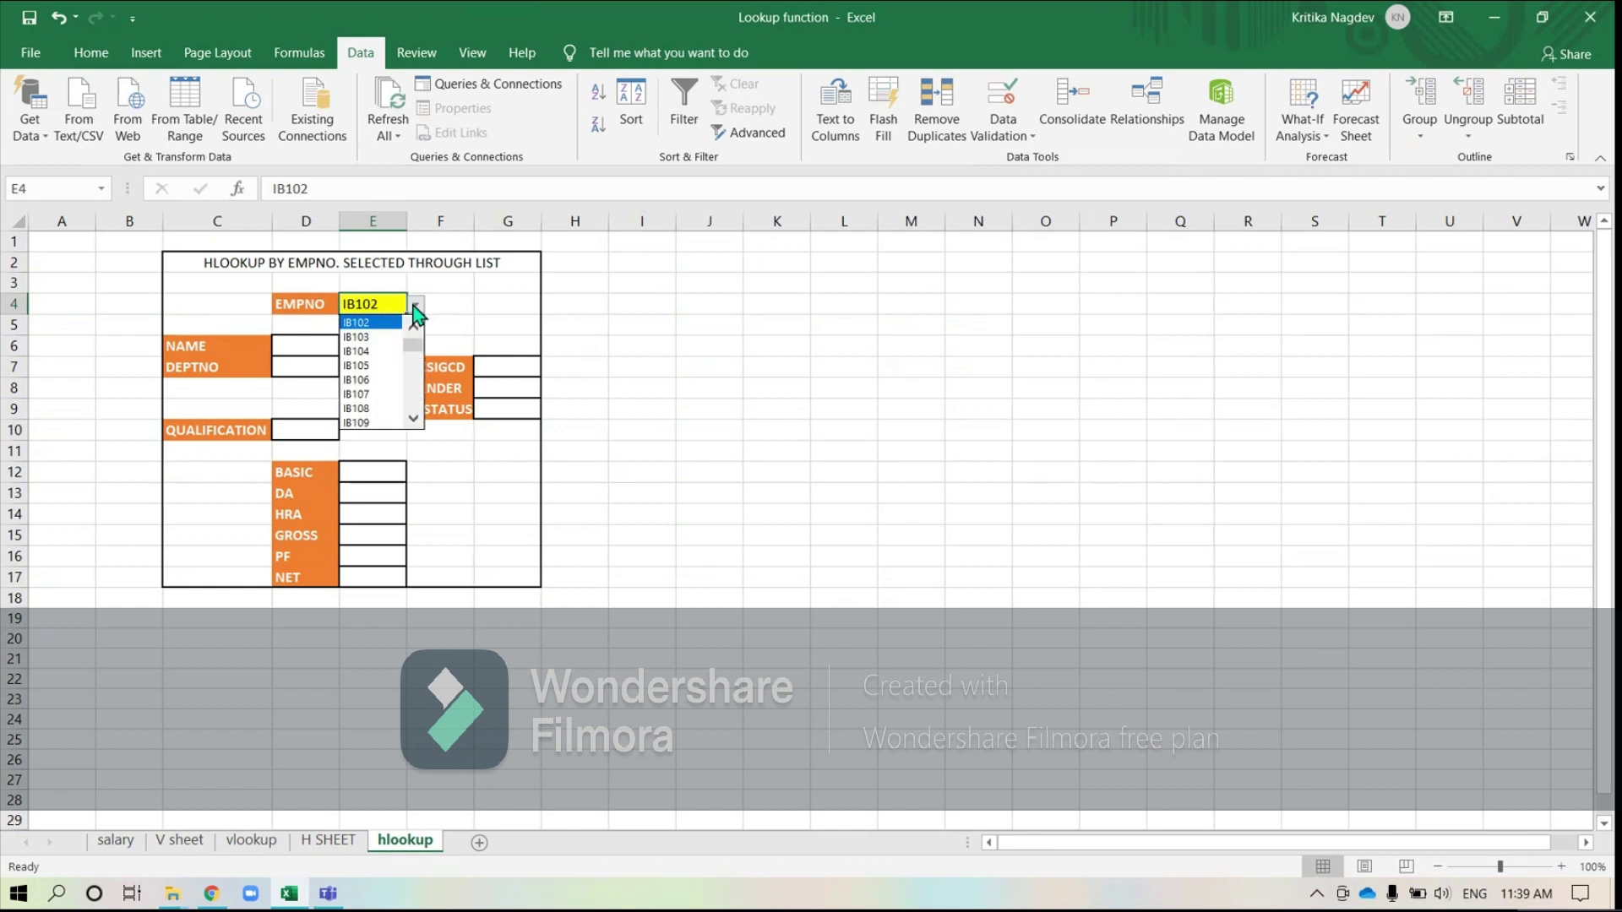
click(372, 394)
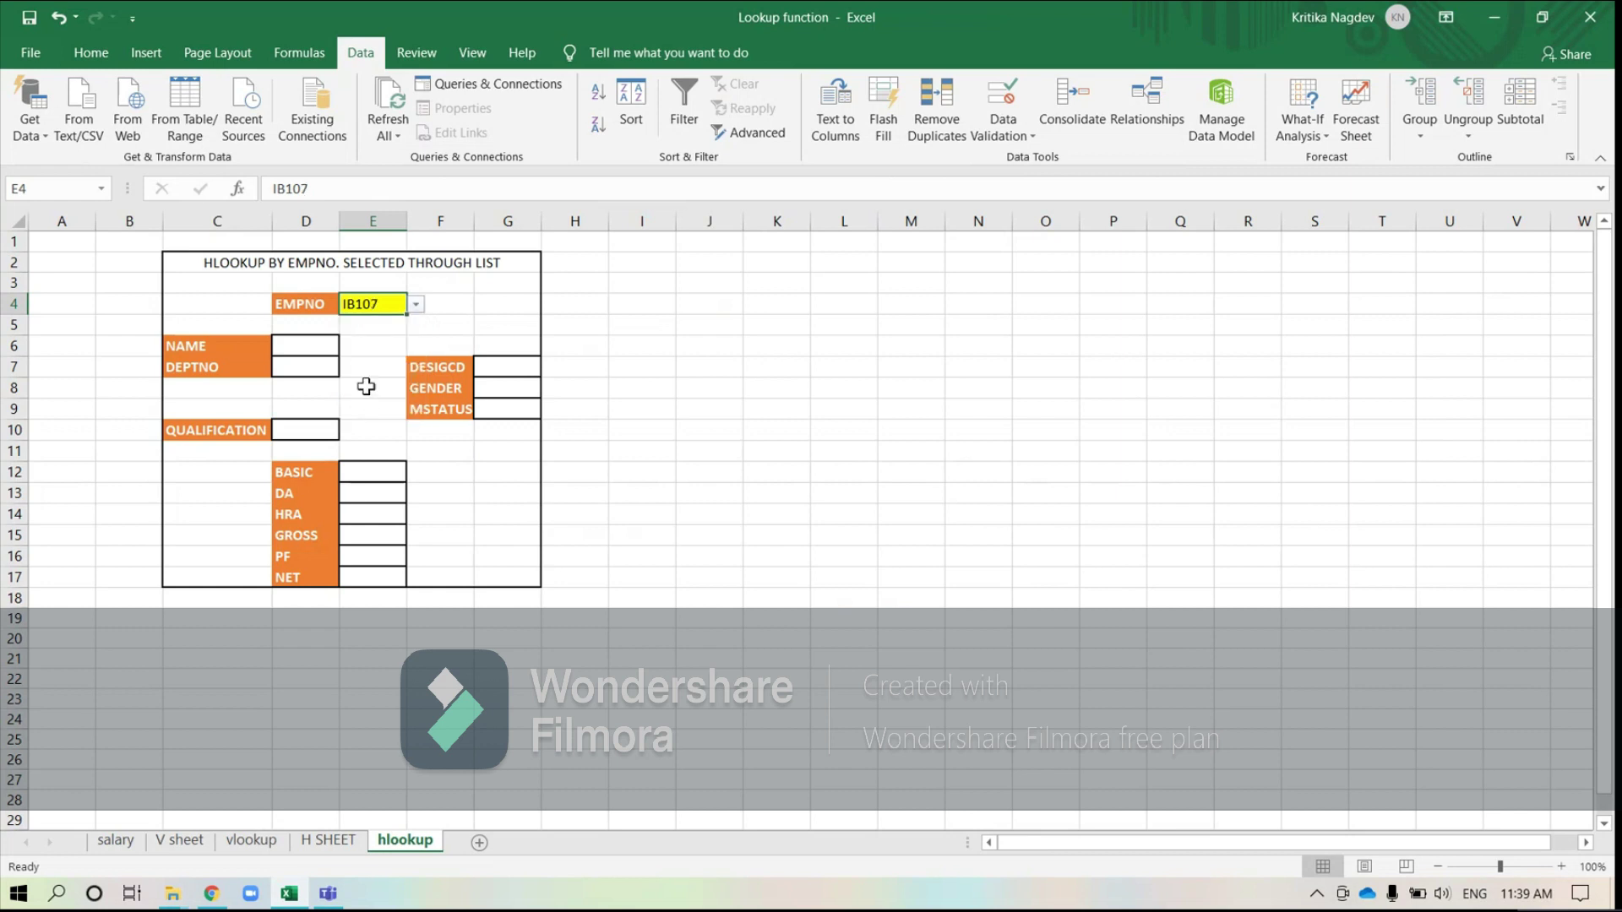
click(417, 305)
scroll(372, 388, down, 2)
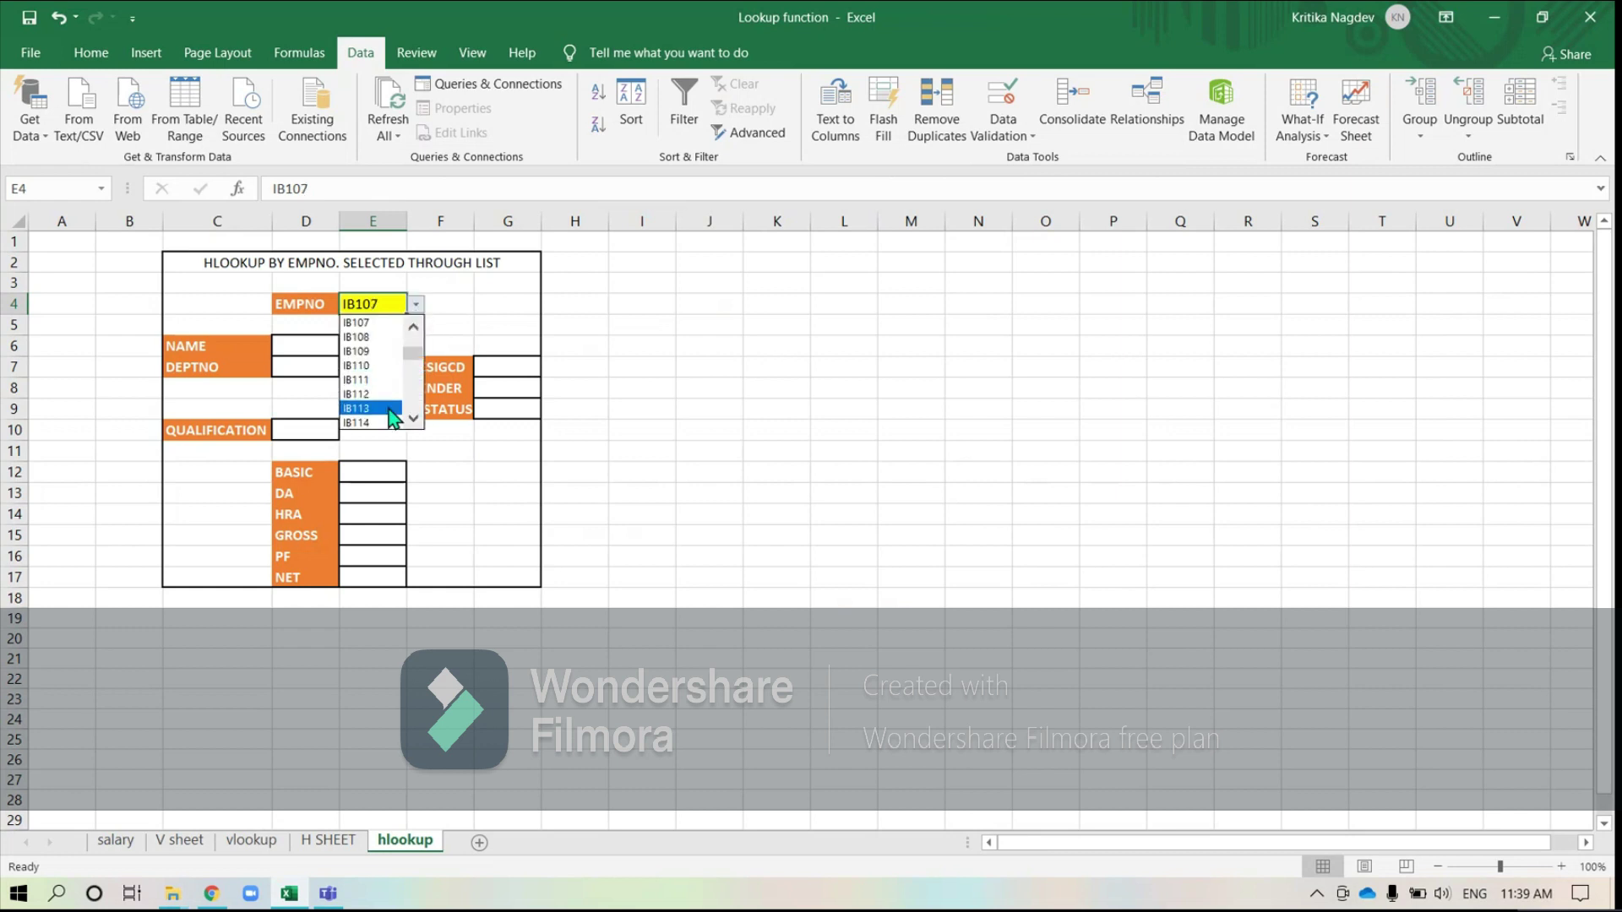
click(372, 391)
click(417, 305)
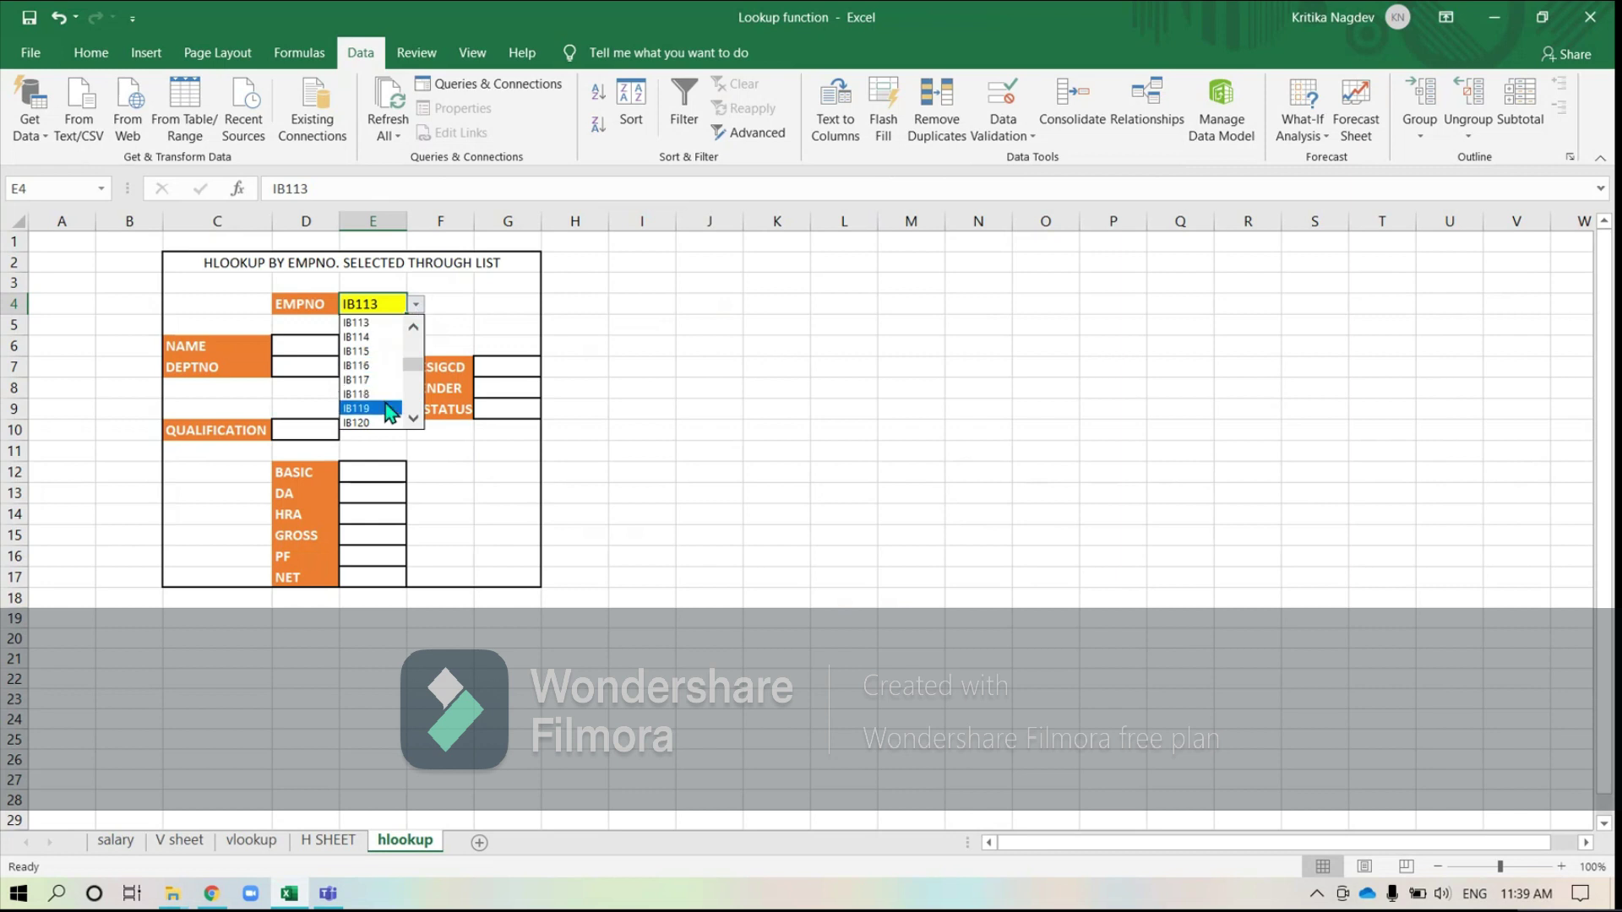
click(372, 408)
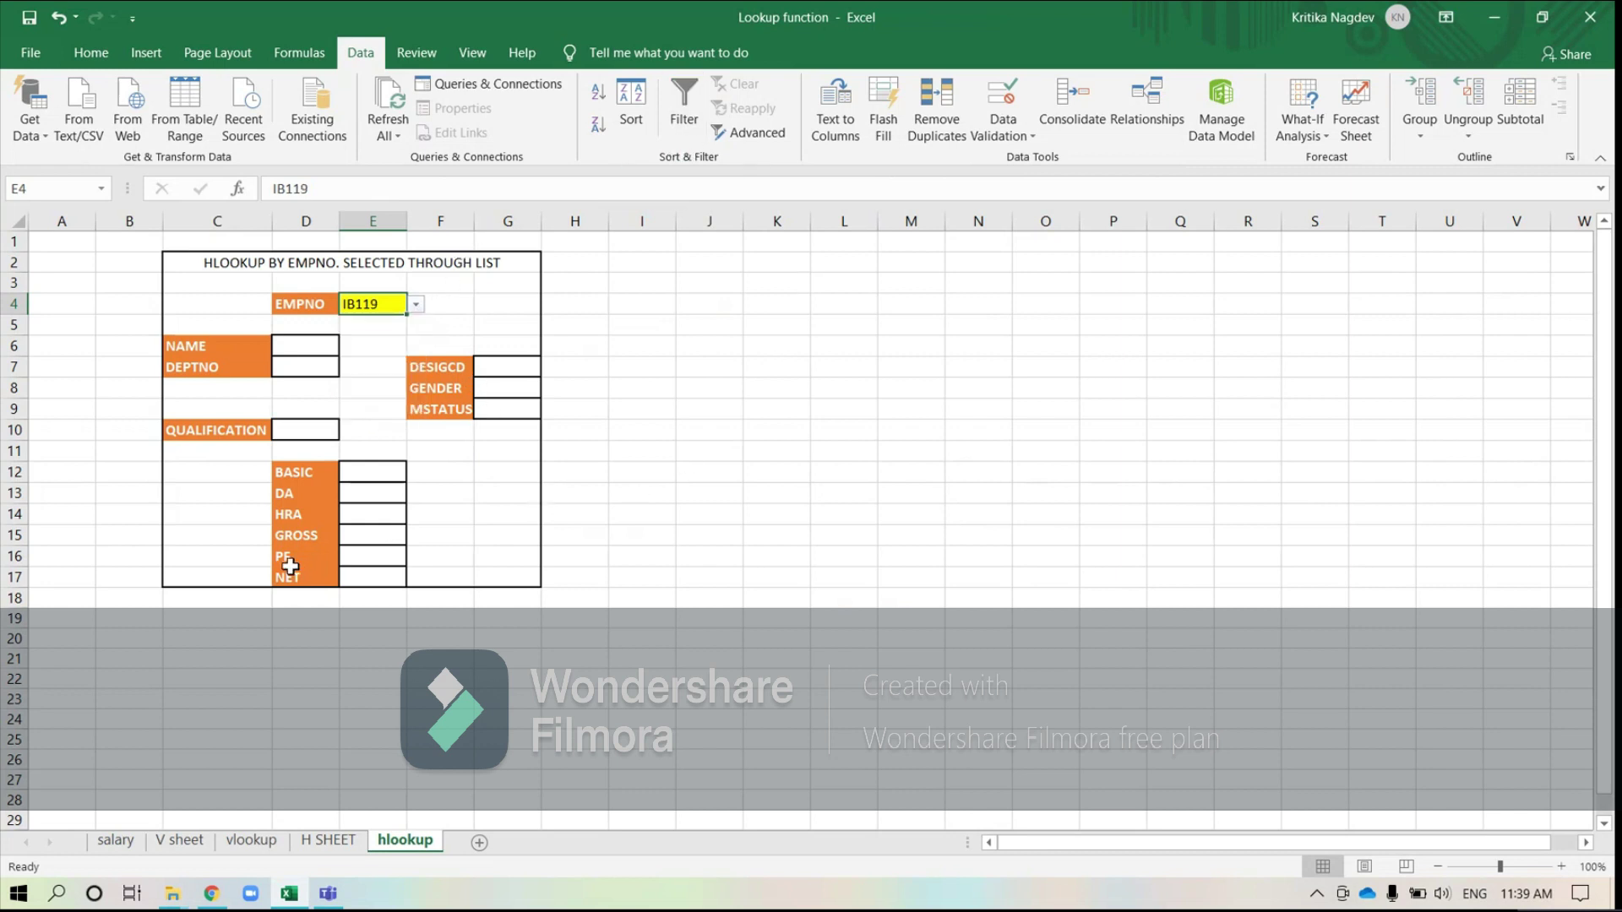
click(309, 346)
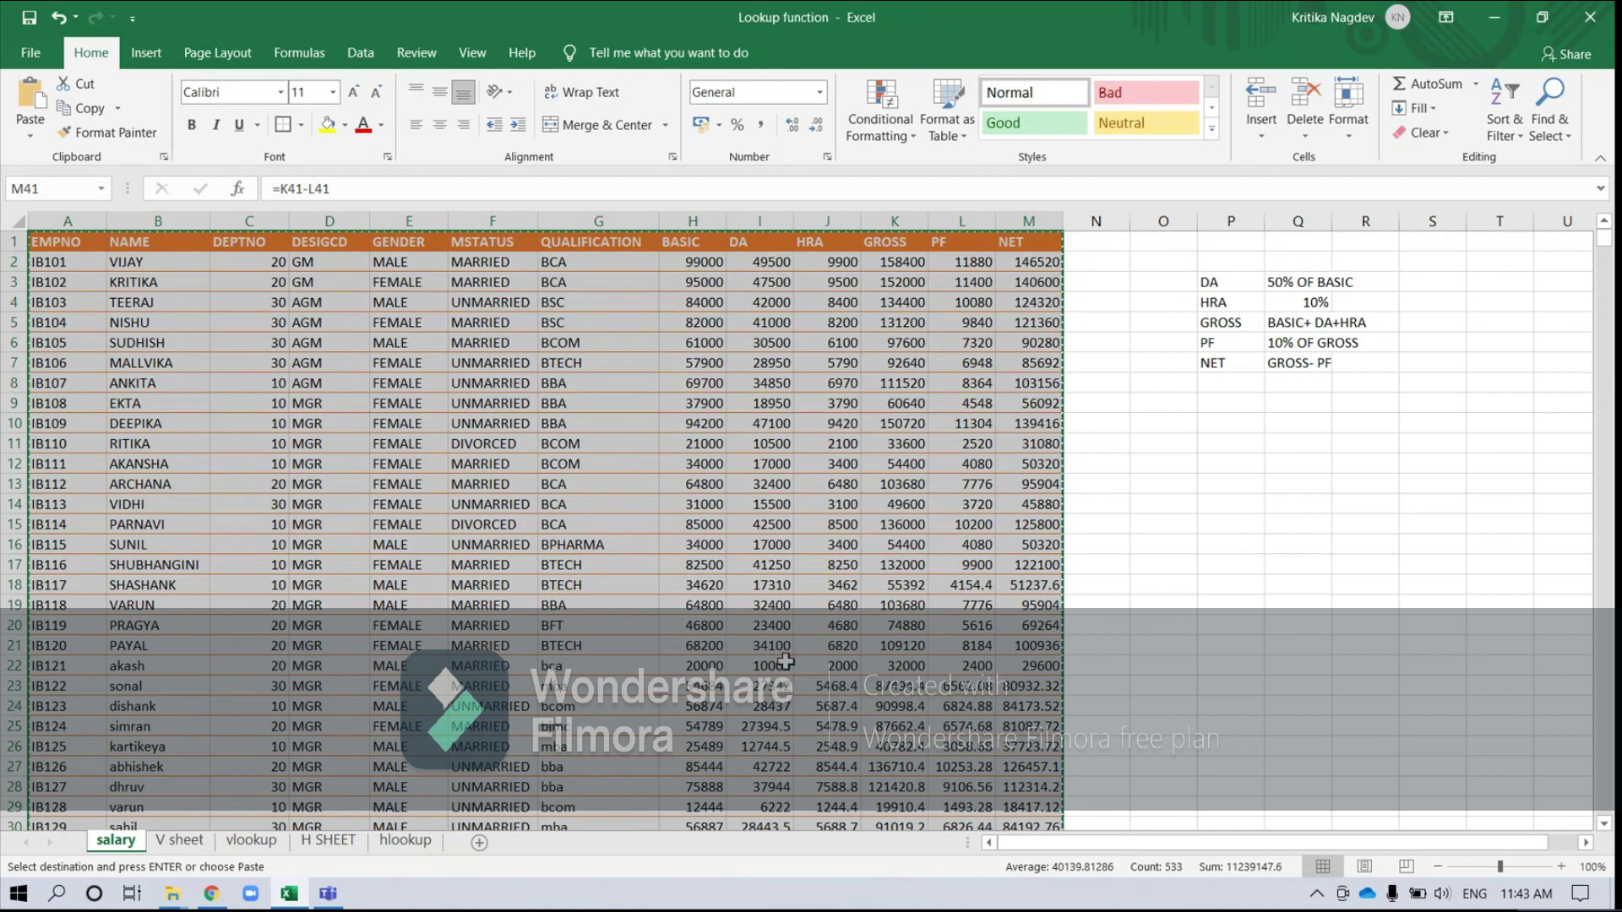
- Paste the table copied from the salary sheet into H SHEET at A1, transposed
click(328, 841)
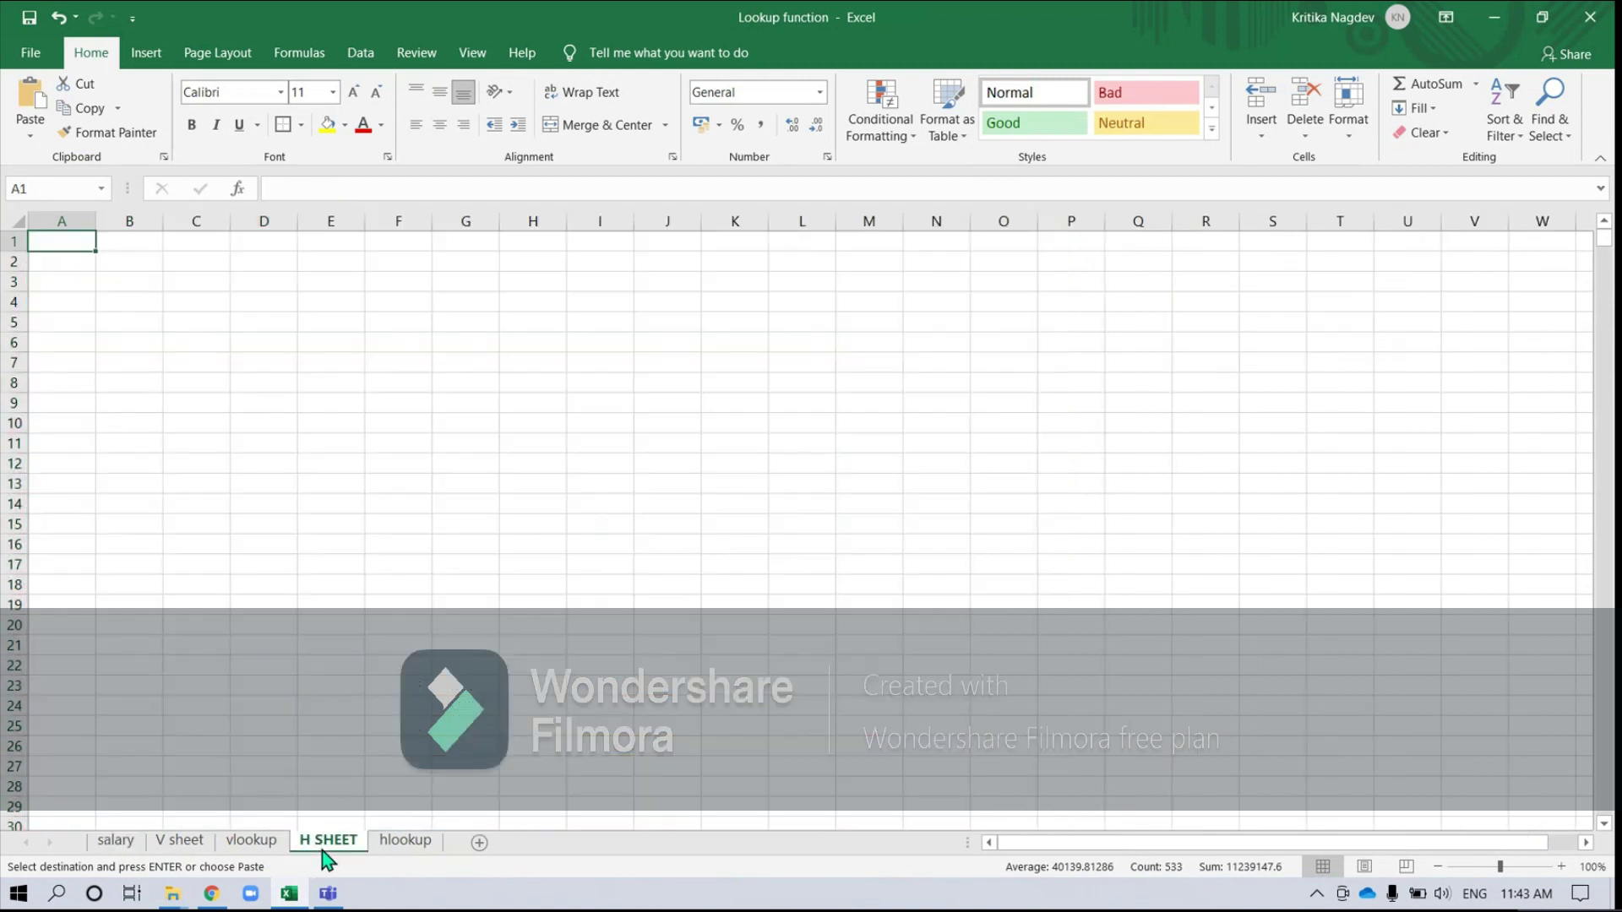
click(39, 140)
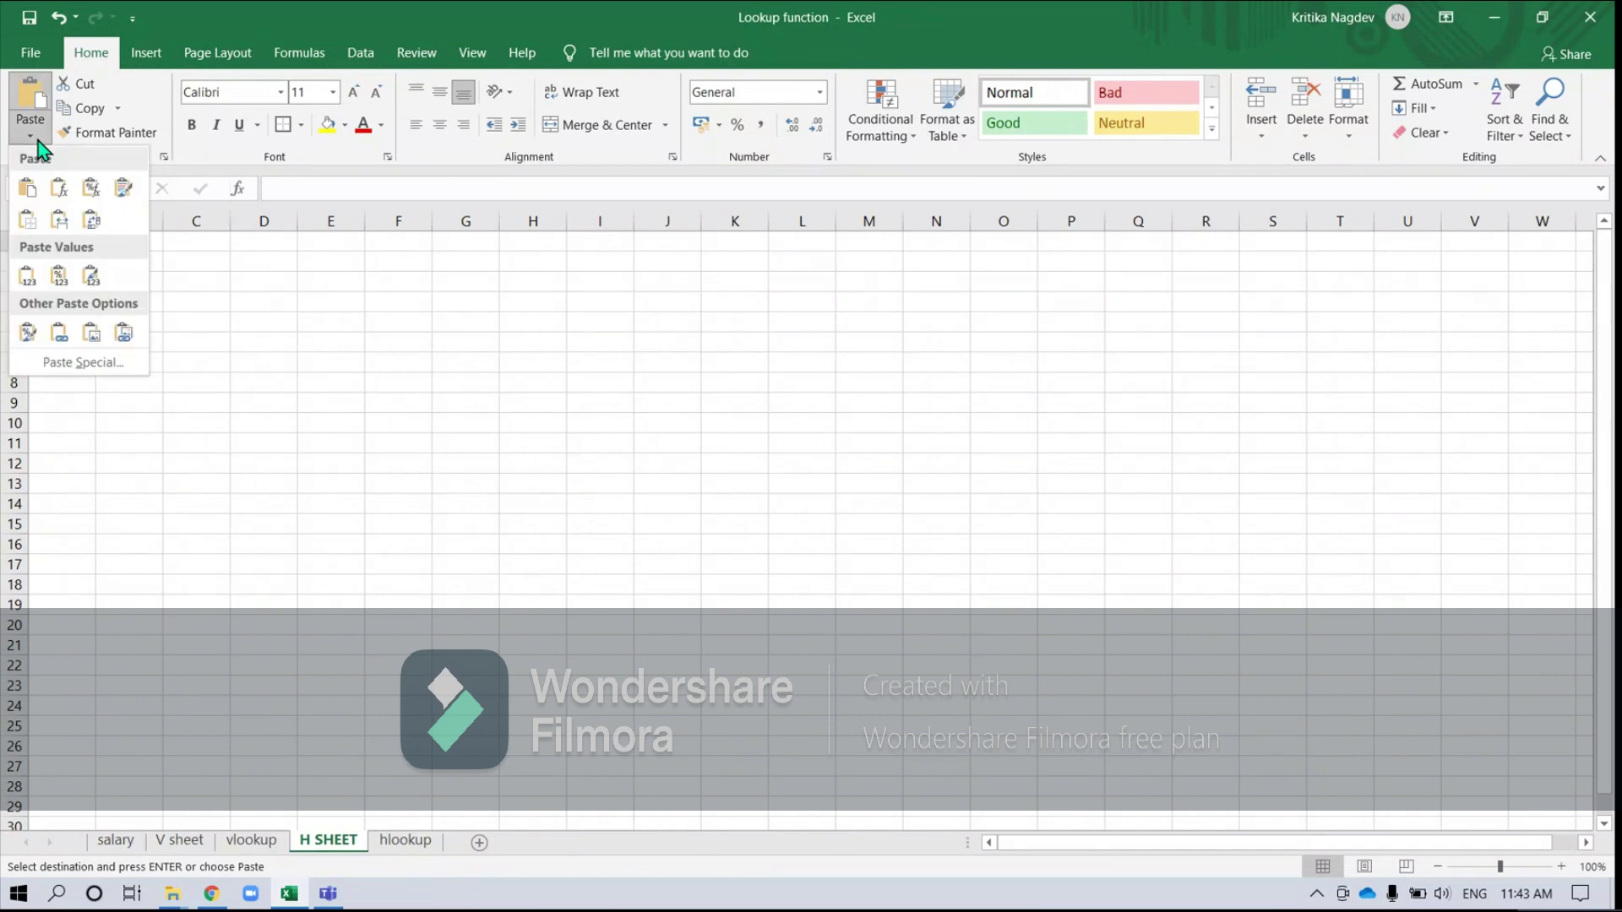
click(92, 220)
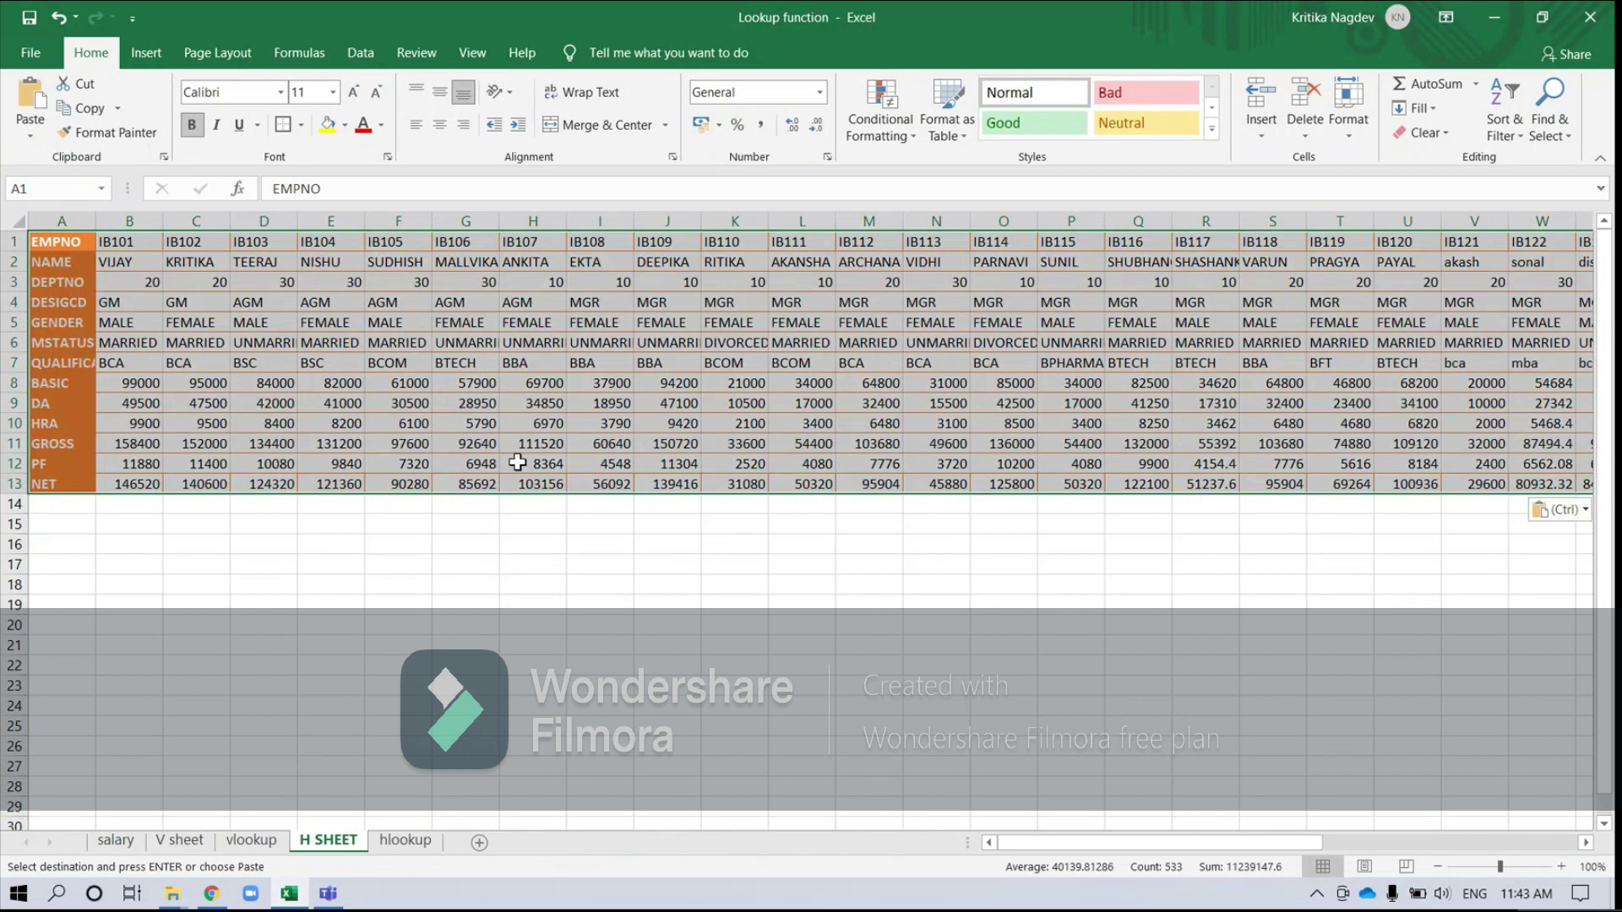
- Start an HLOOKUP formula in the NAME cell D6 of the hlookup sheet with E4 as the lookup value
key(ctrl+Page_Down)
text(=HLOO)
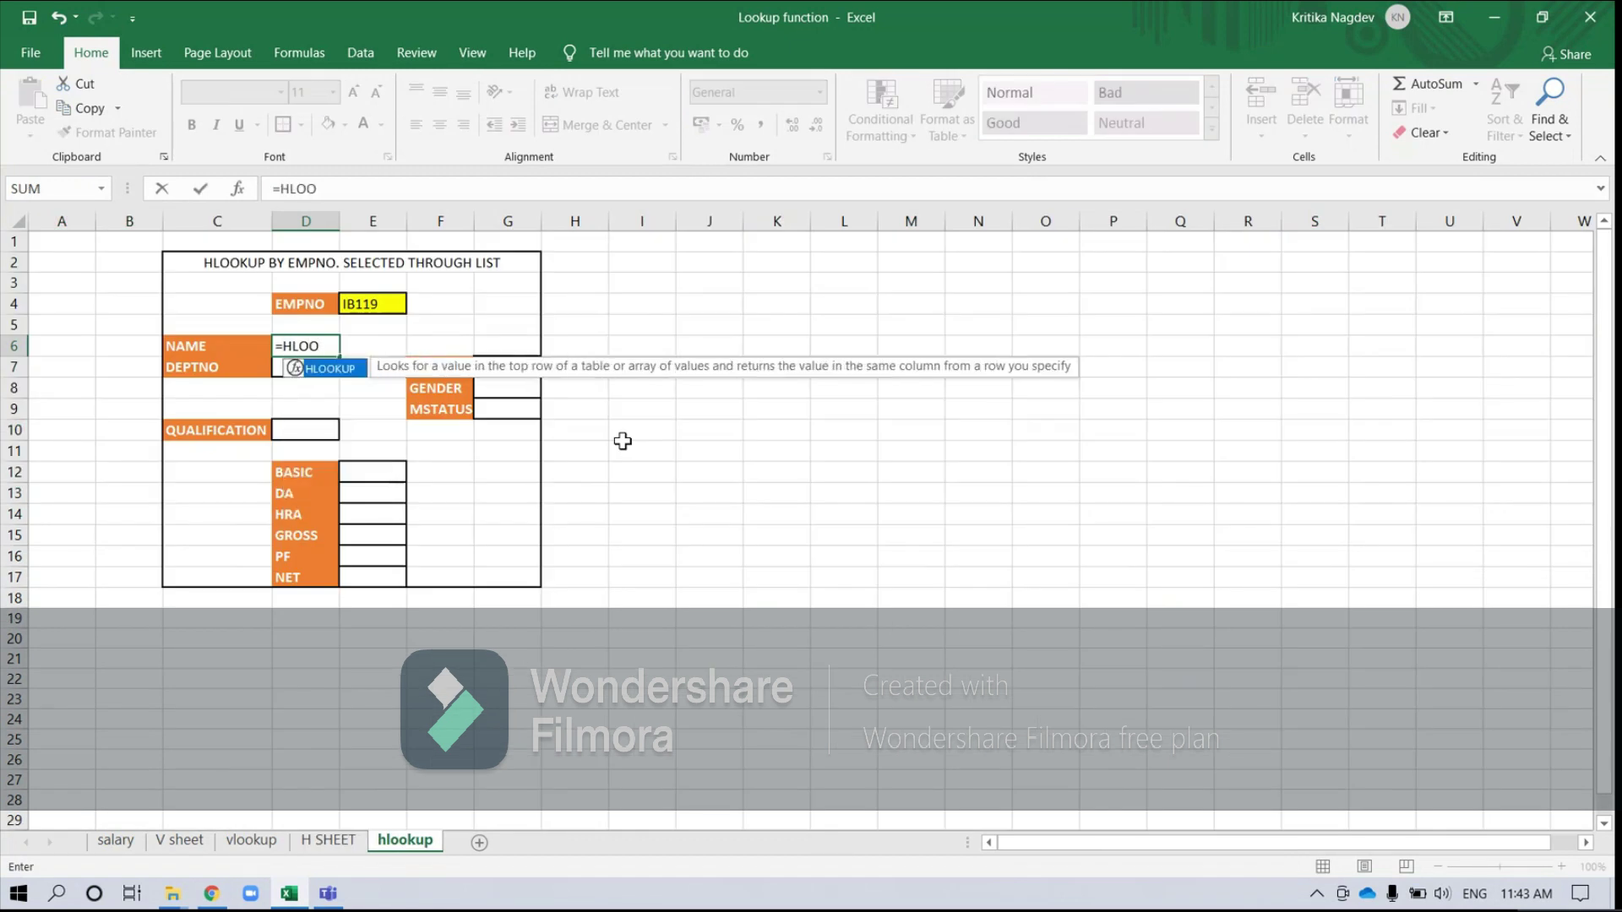
double_click(338, 370)
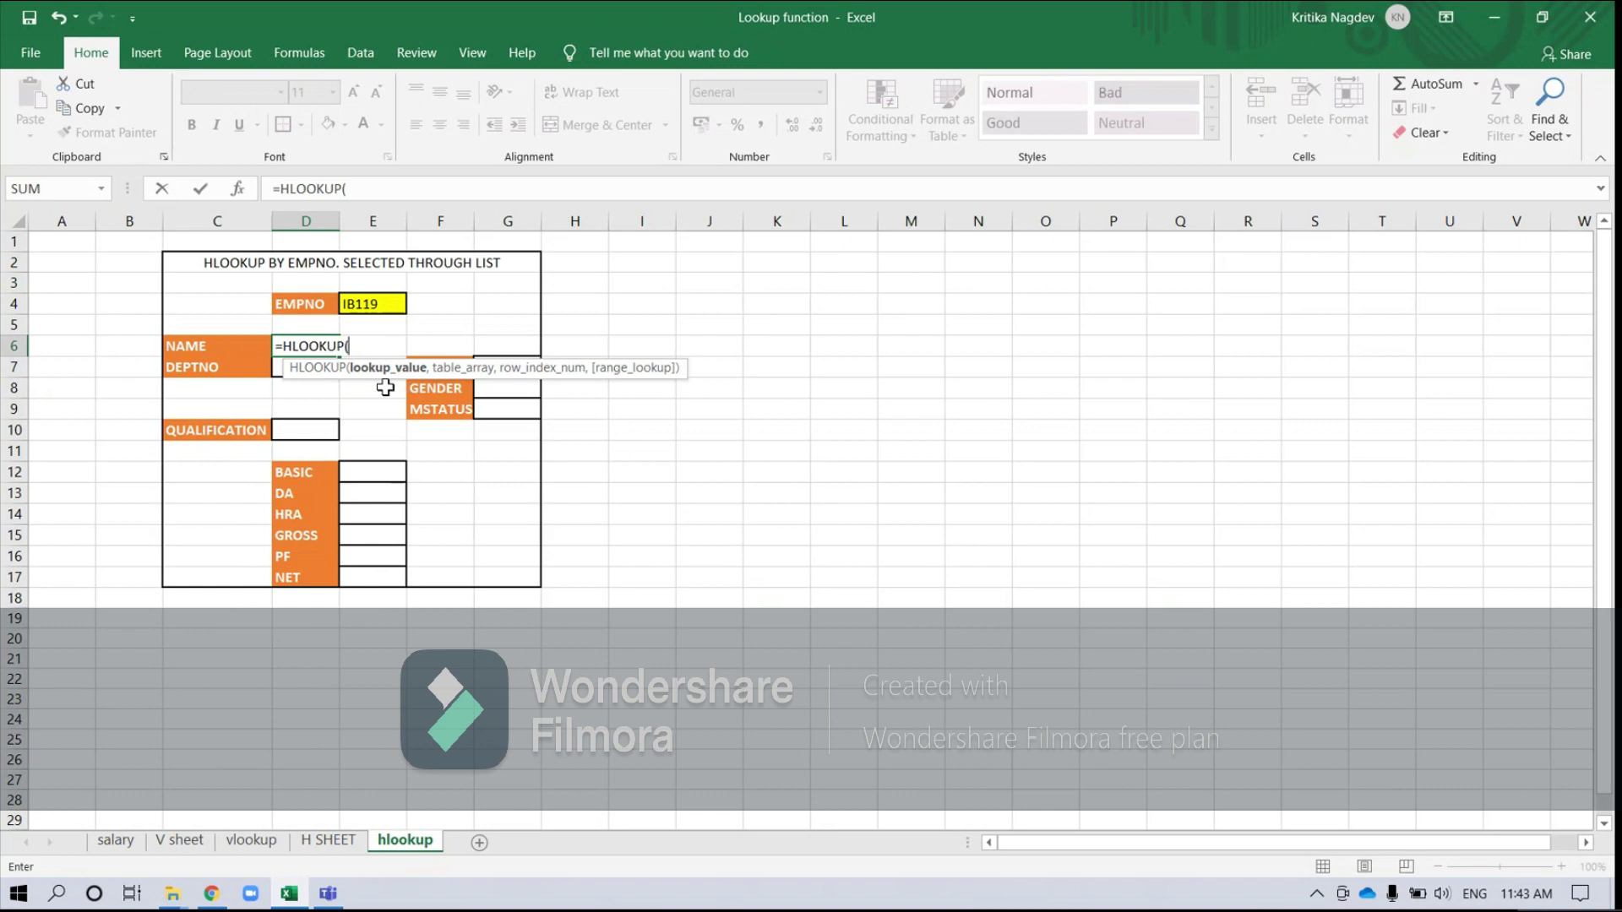
click(371, 303)
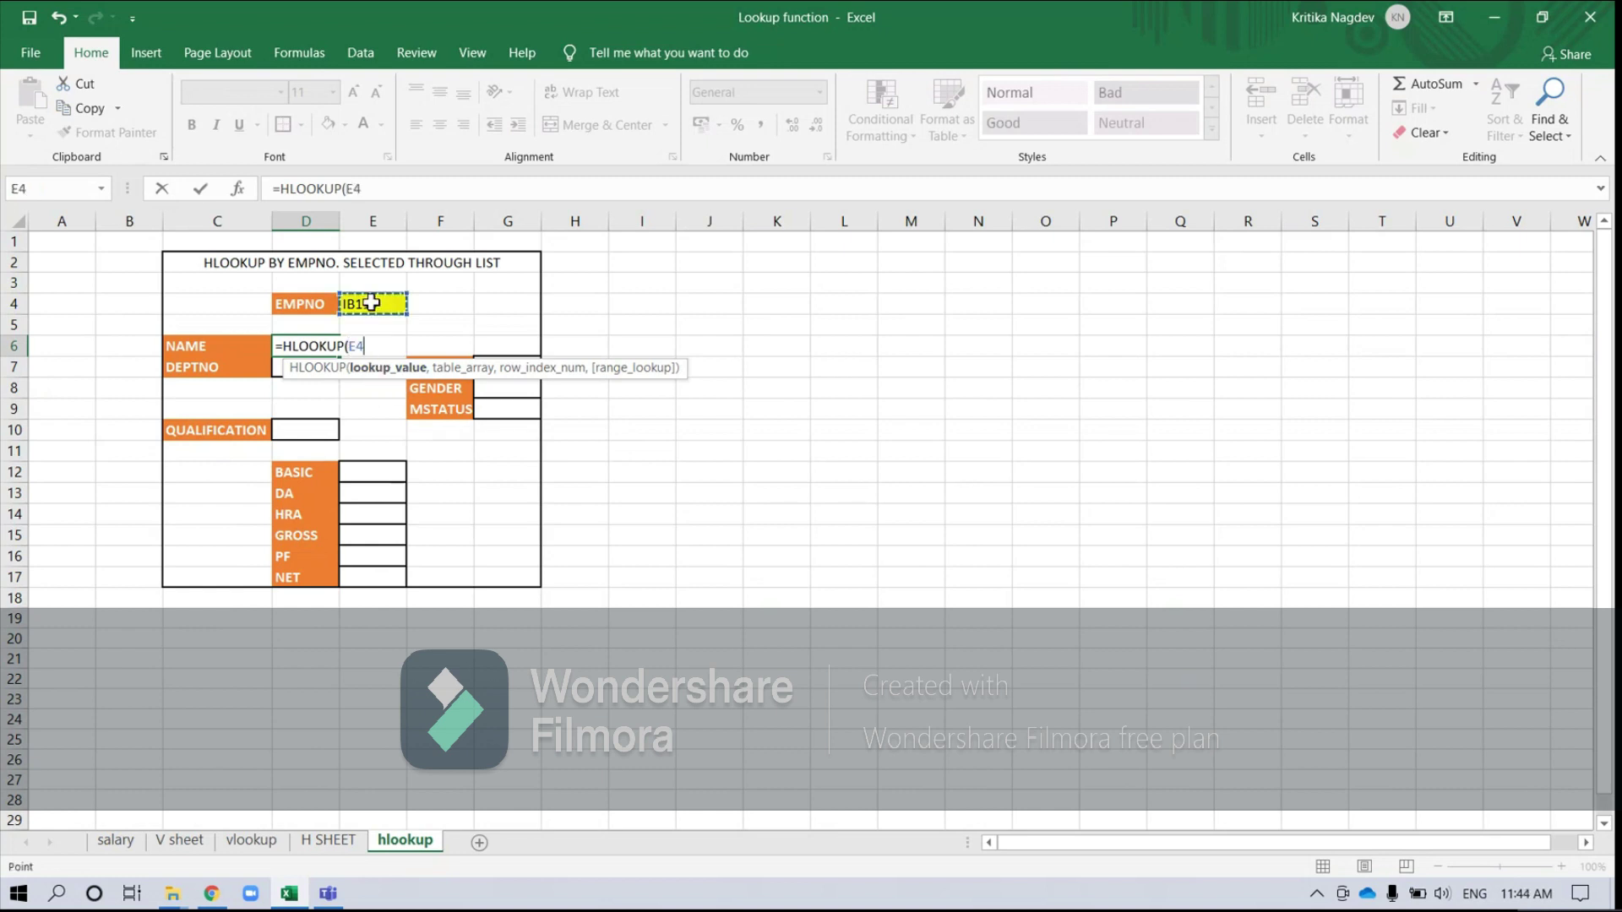
text(,)
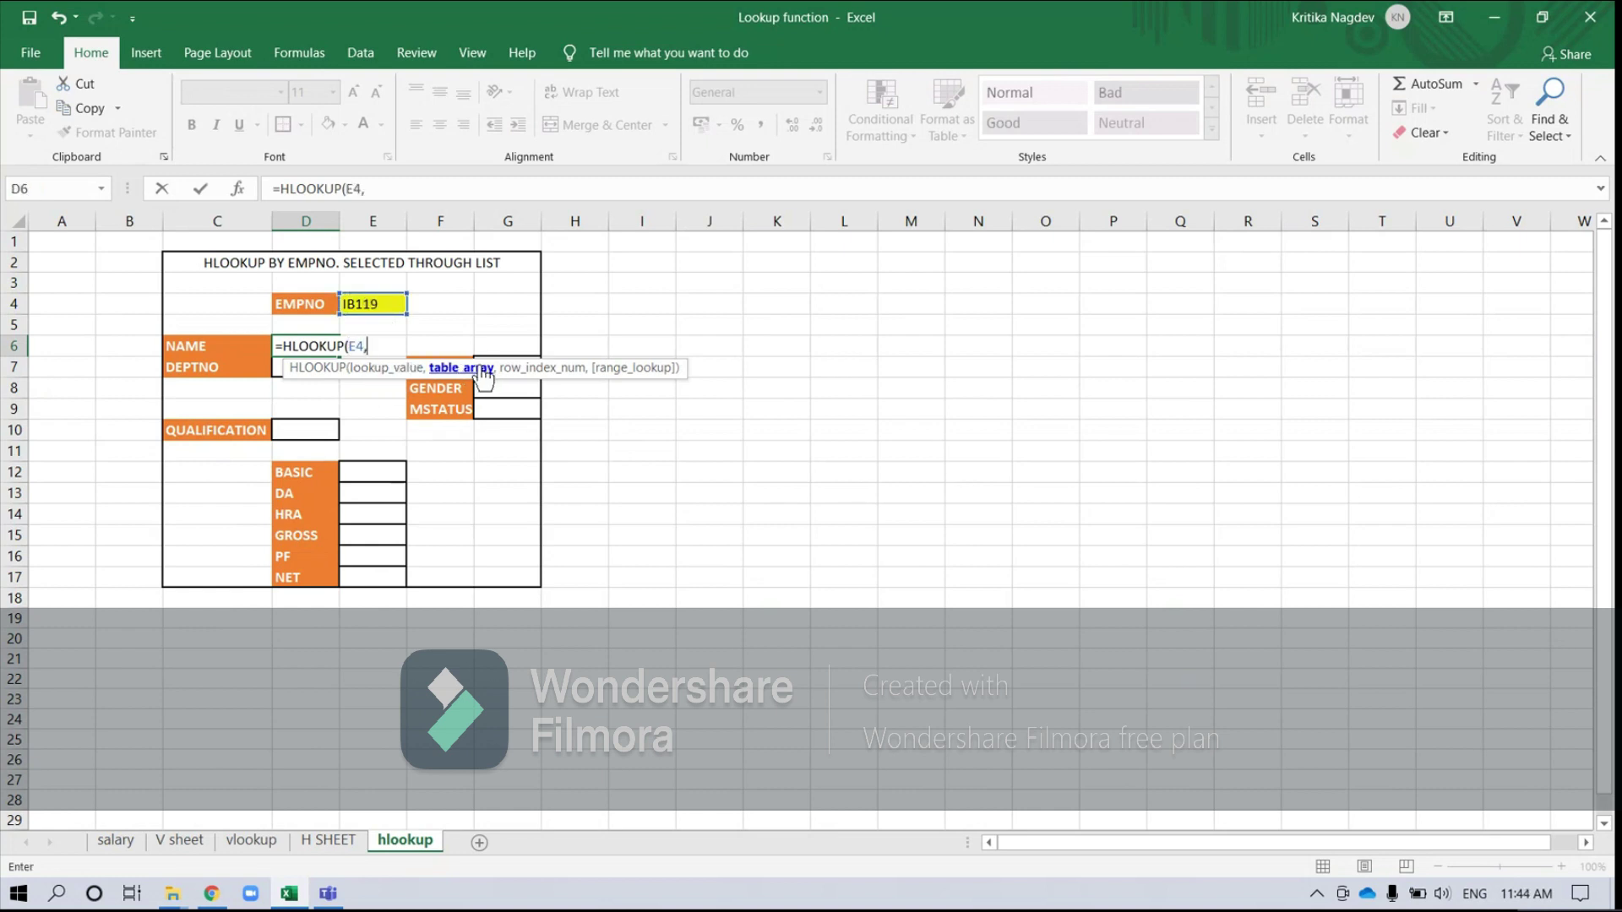
- Set the HLOOKUP table array to A1:AO13 on H SHEET and the row index number to 2
click(337, 841)
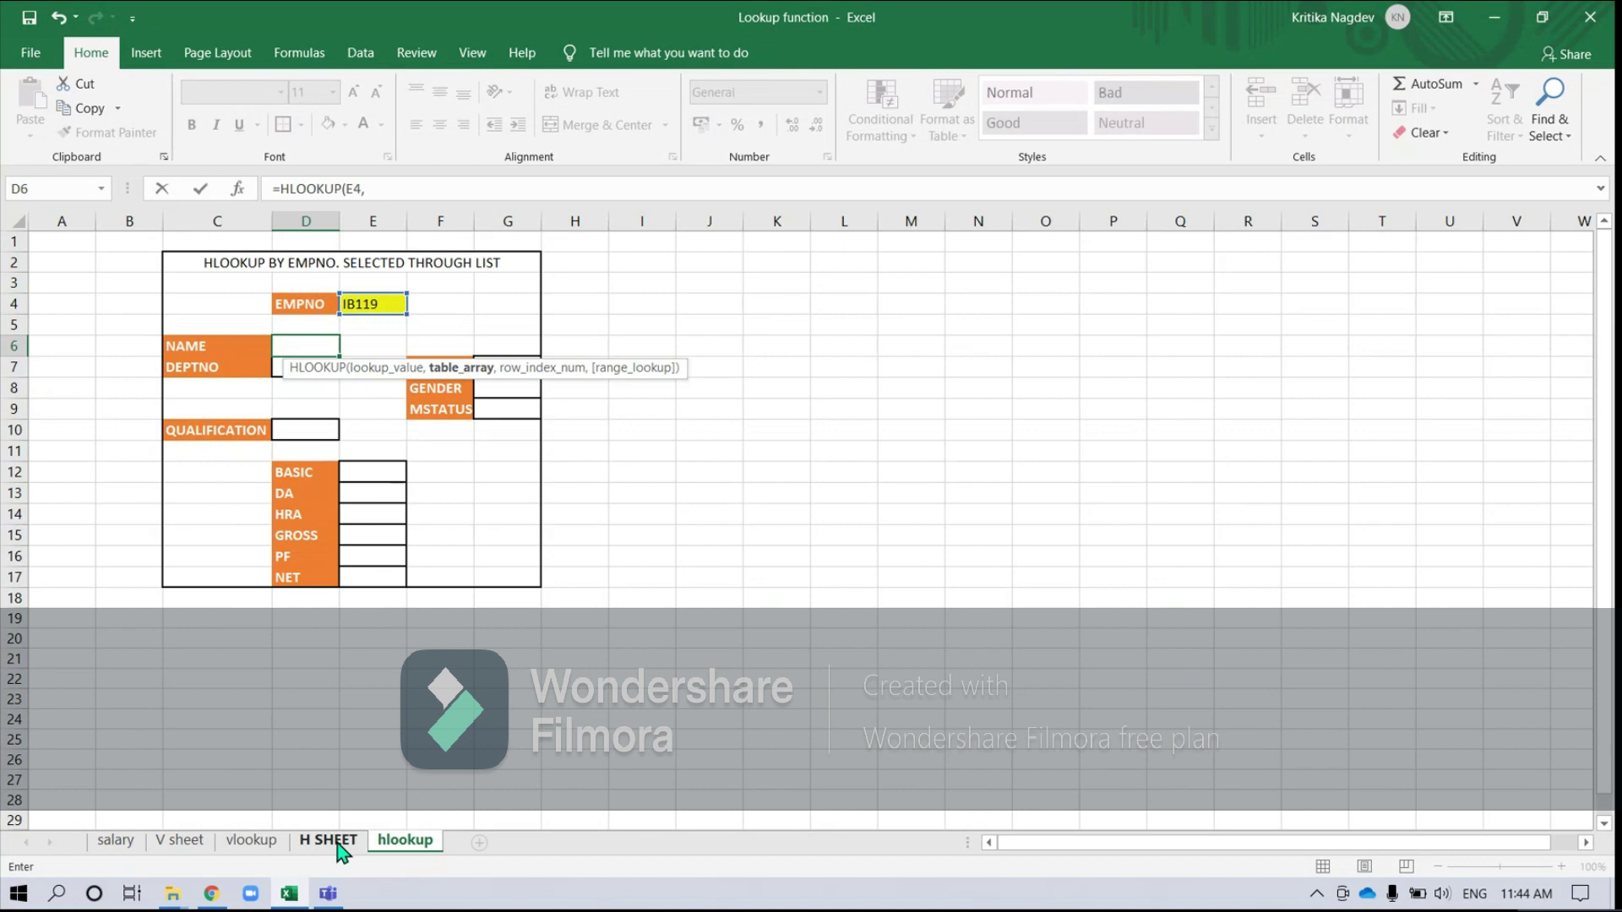
click(48, 247)
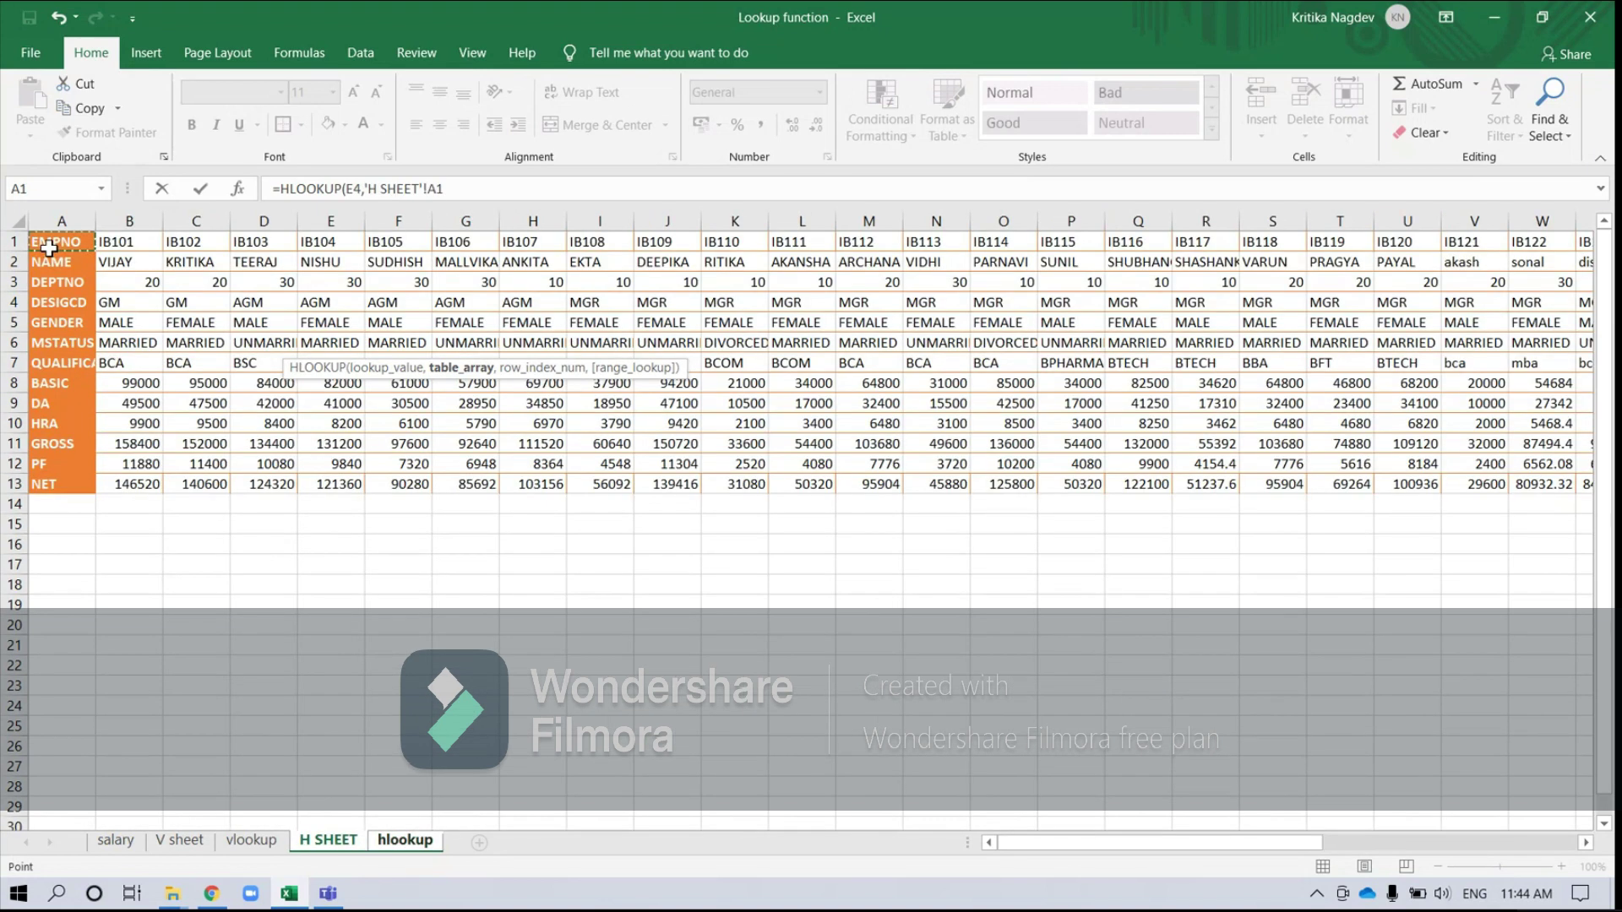
drag(48, 248, 1562, 494)
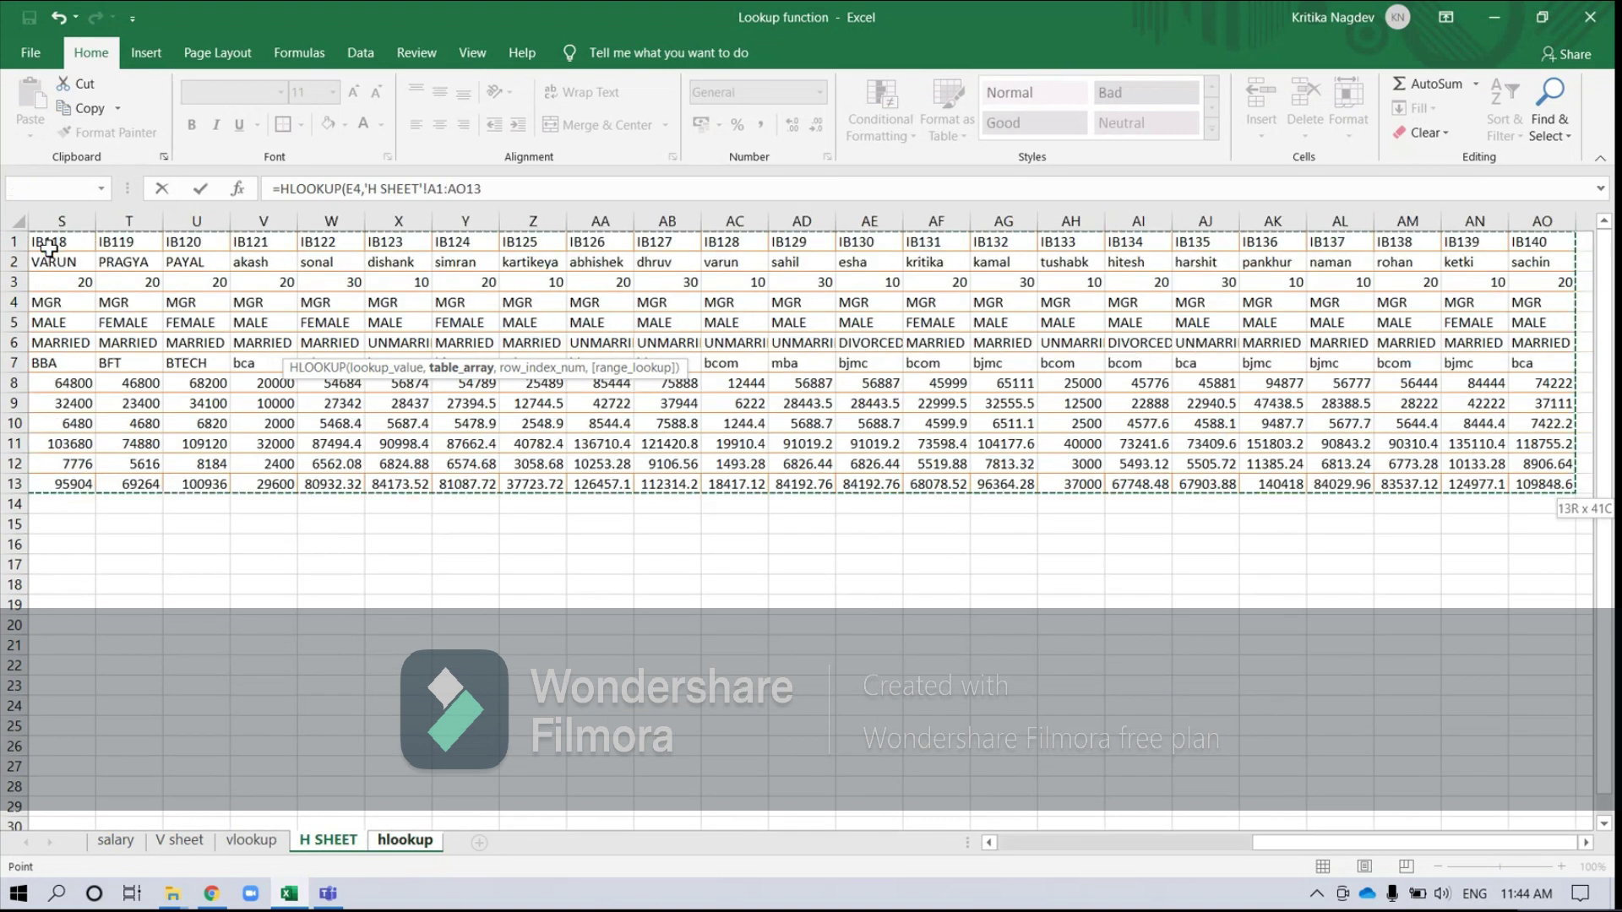
click(506, 188)
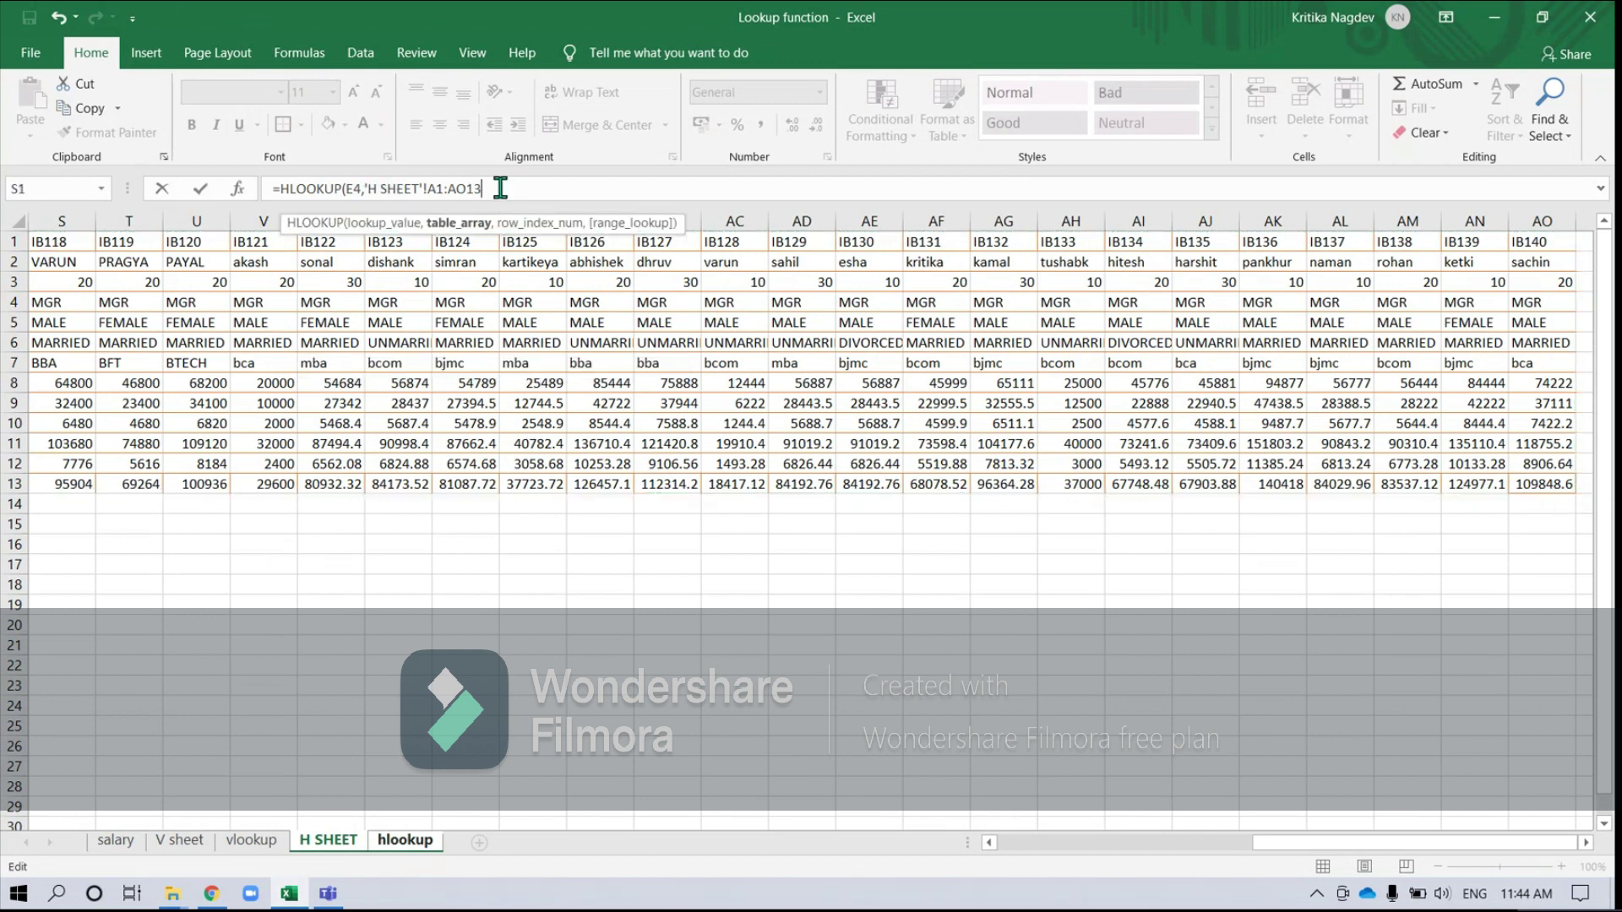
text(,2)
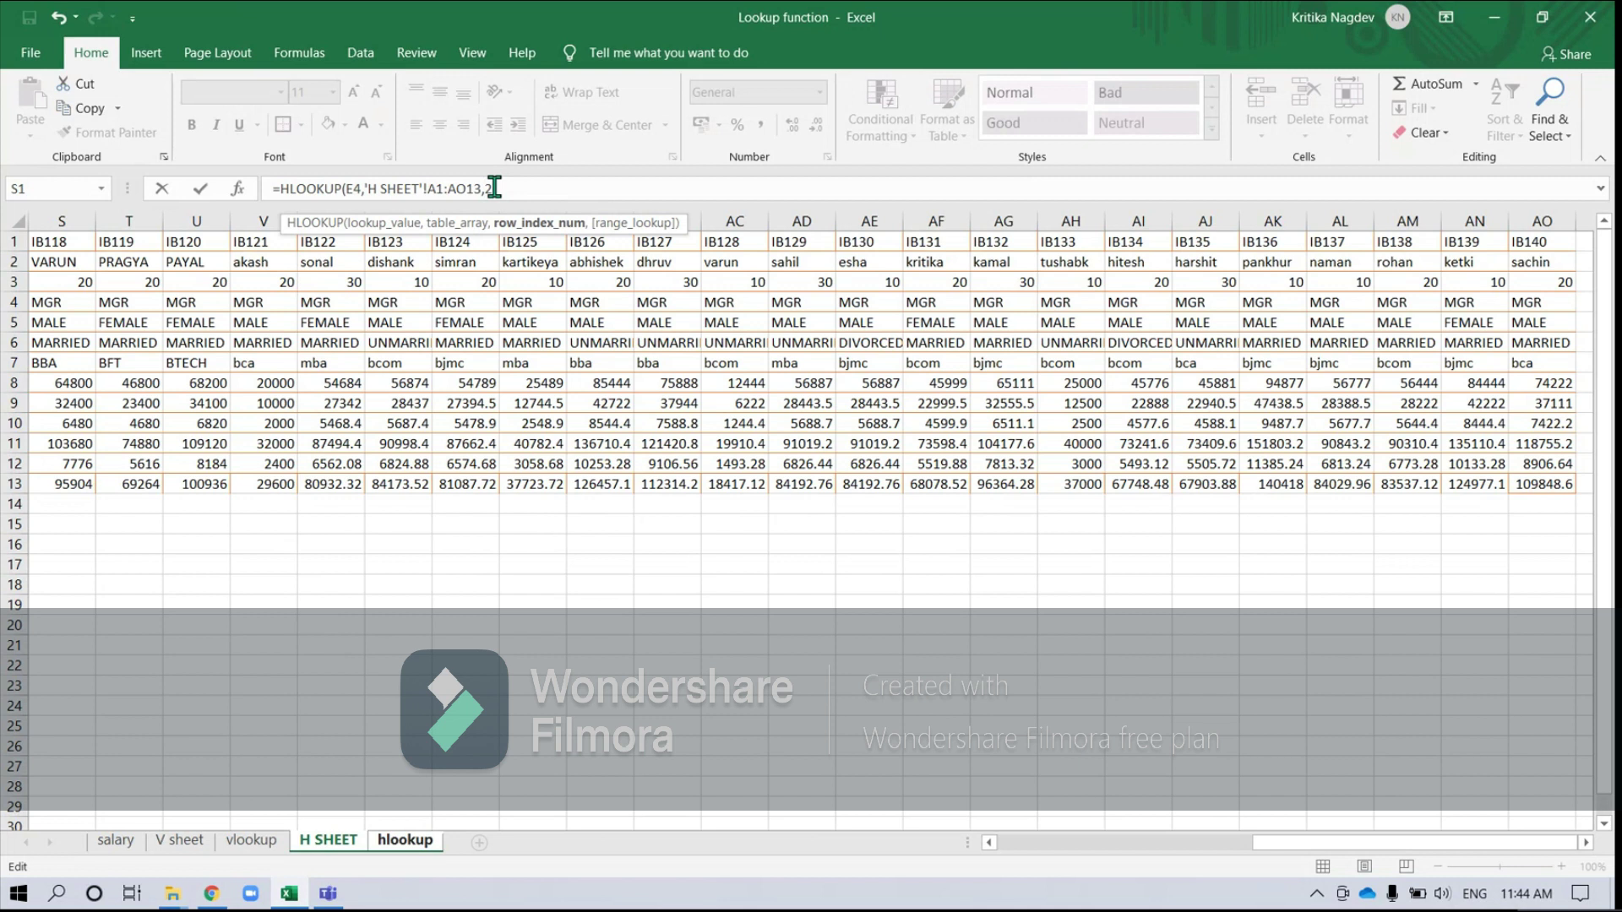
text(,)
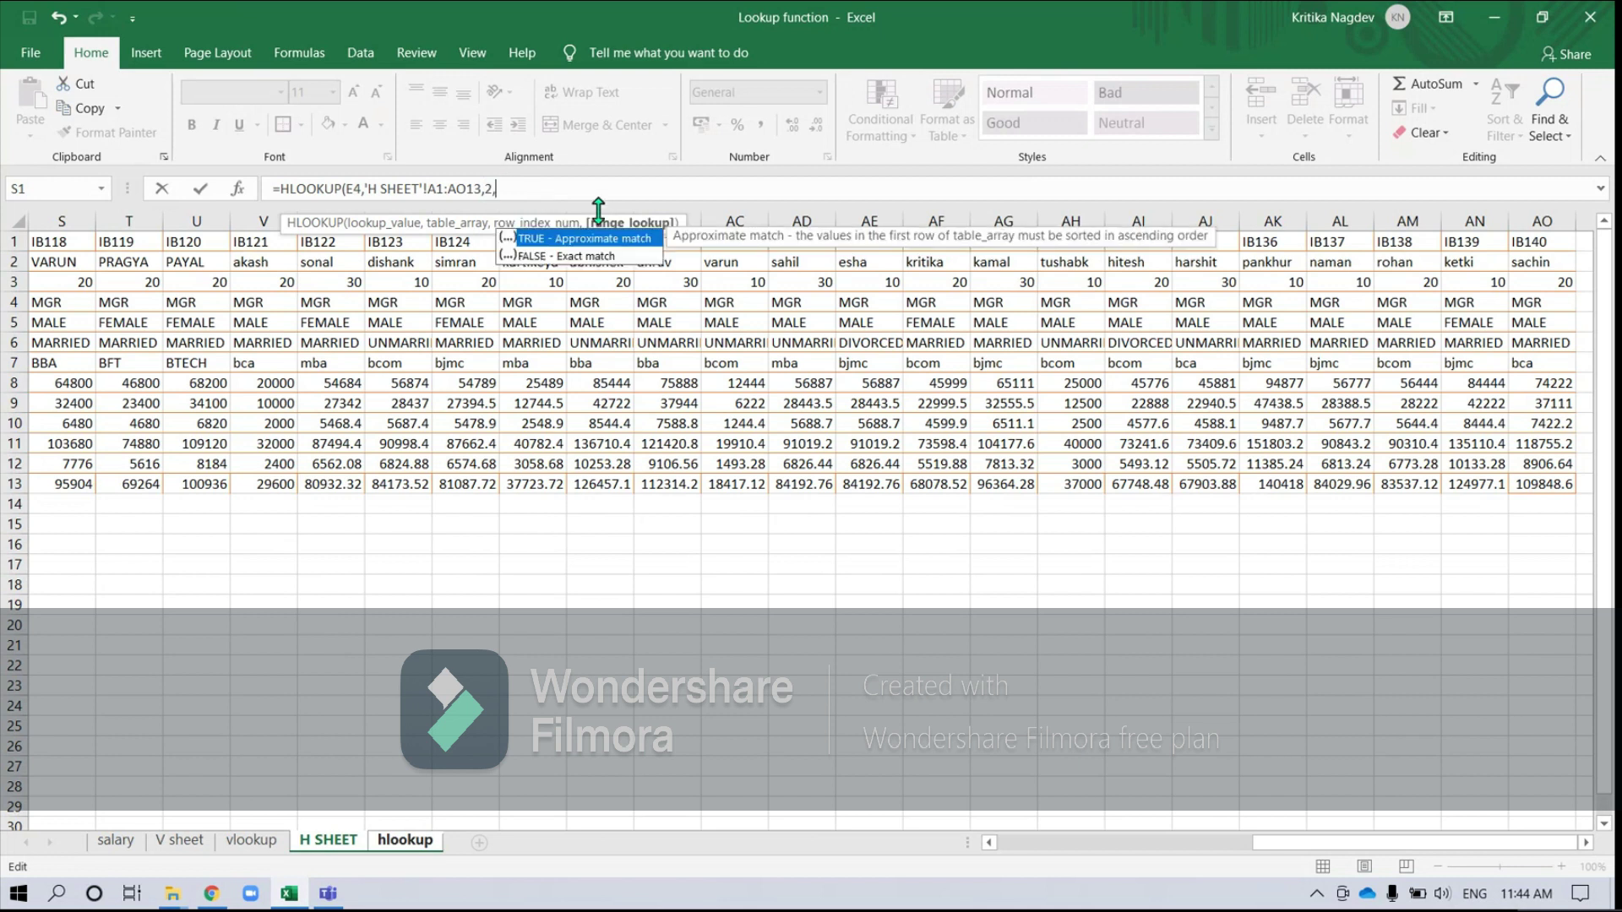
double_click(586, 255)
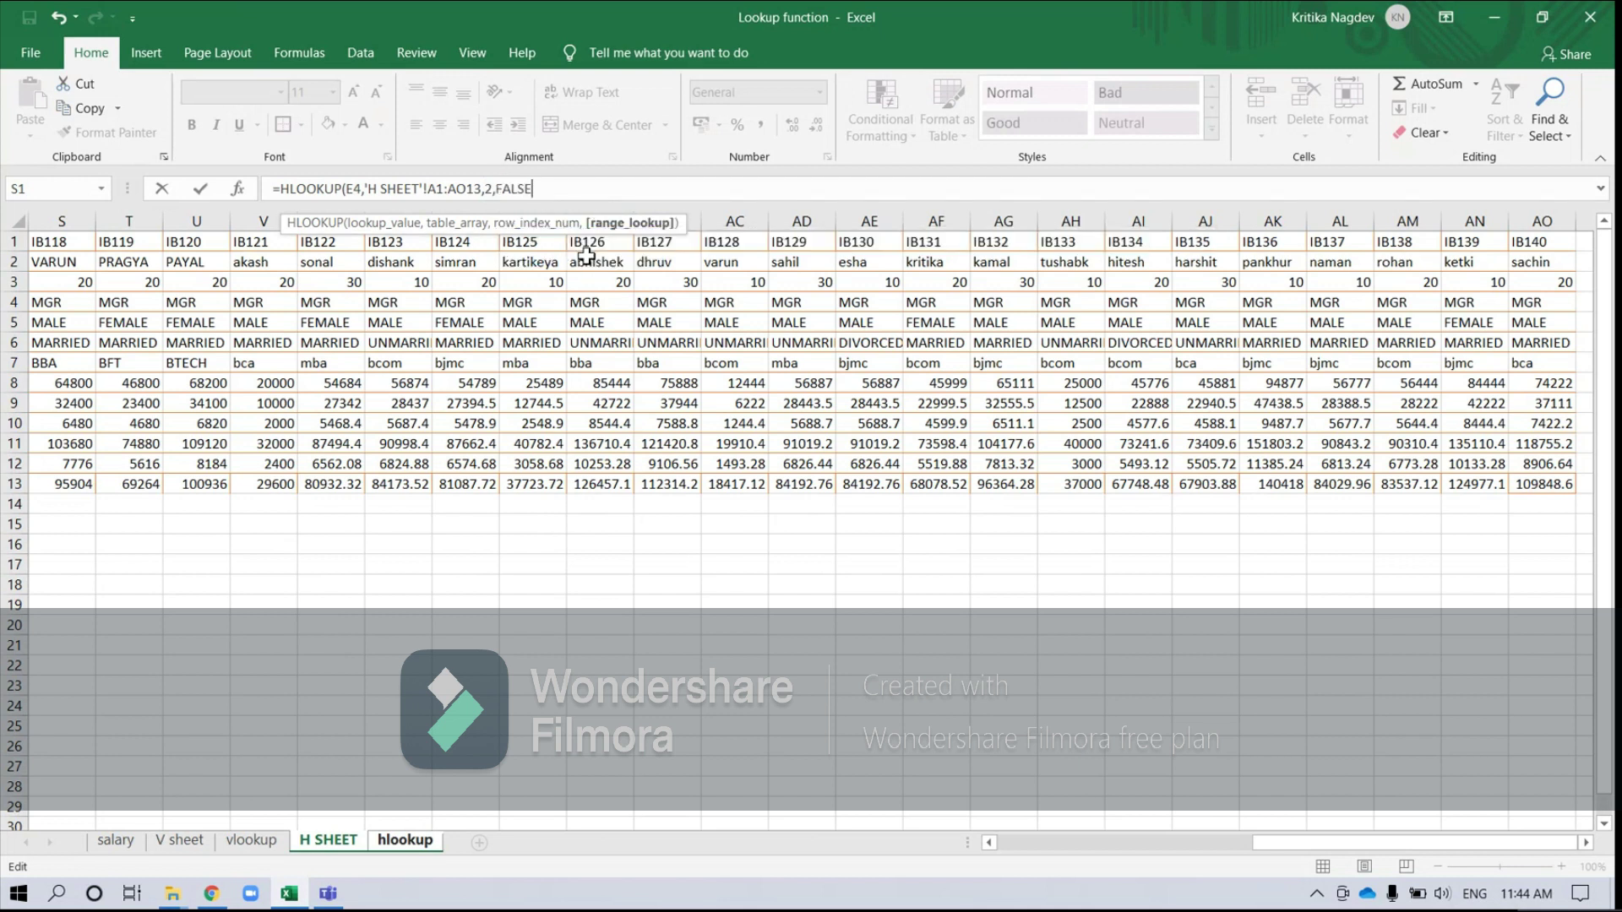
key(BackSpace)
key(BackSpace)
key(BackSpace)
key(BackSpace)
key(BackSpace)
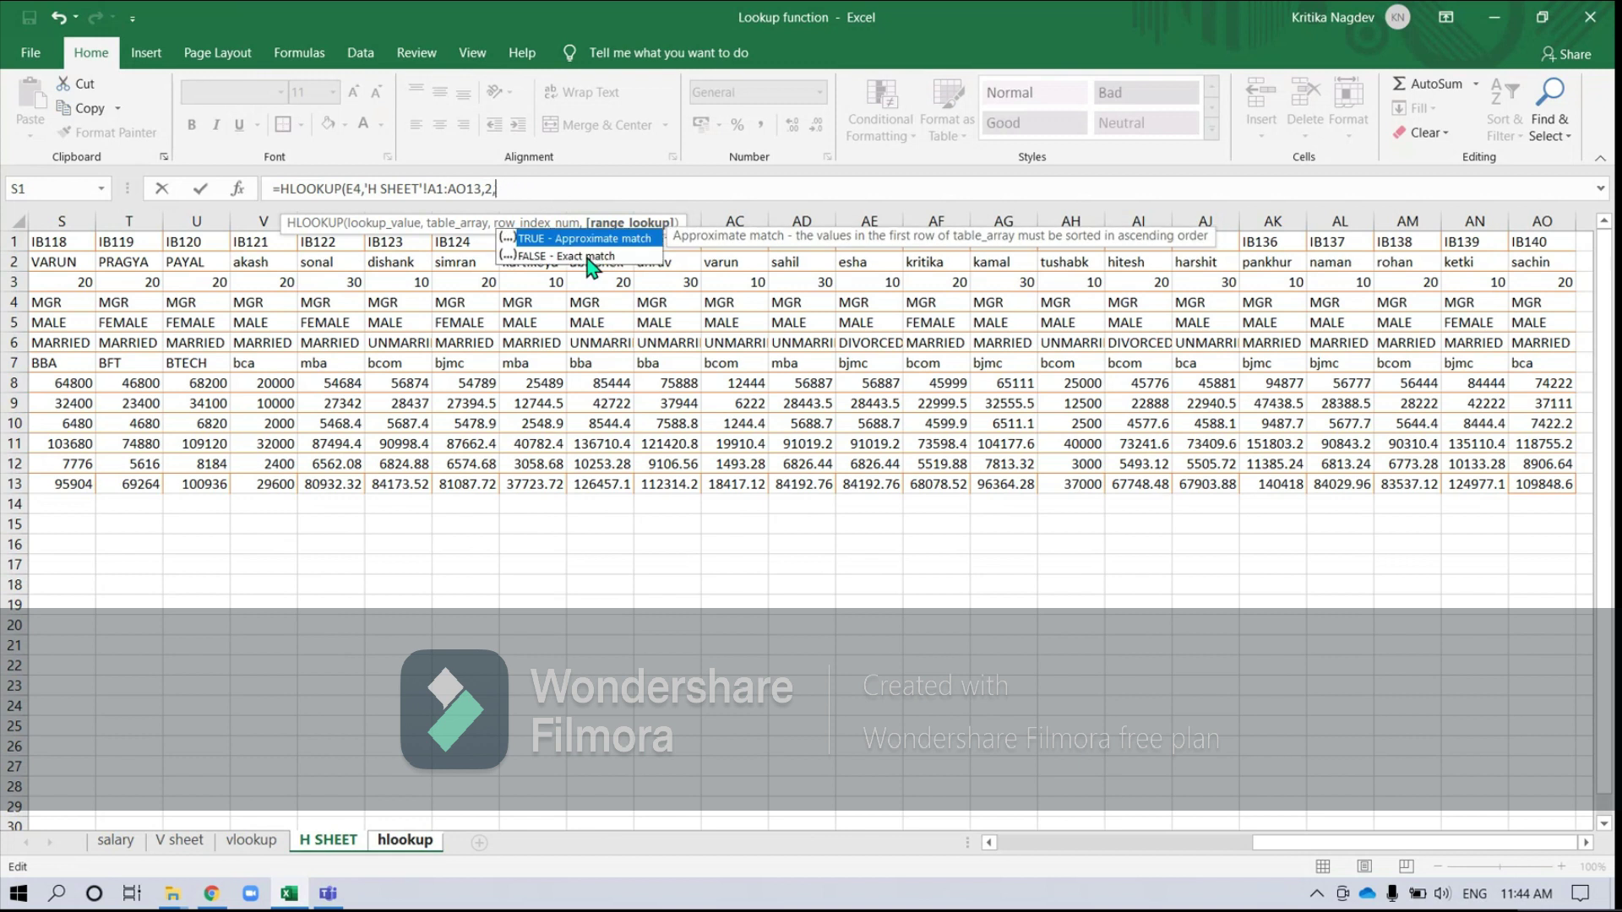
- Close the HLOOKUP formula in D6 without a range lookup argument, and choose another employee number in E4
key(BackSpace)
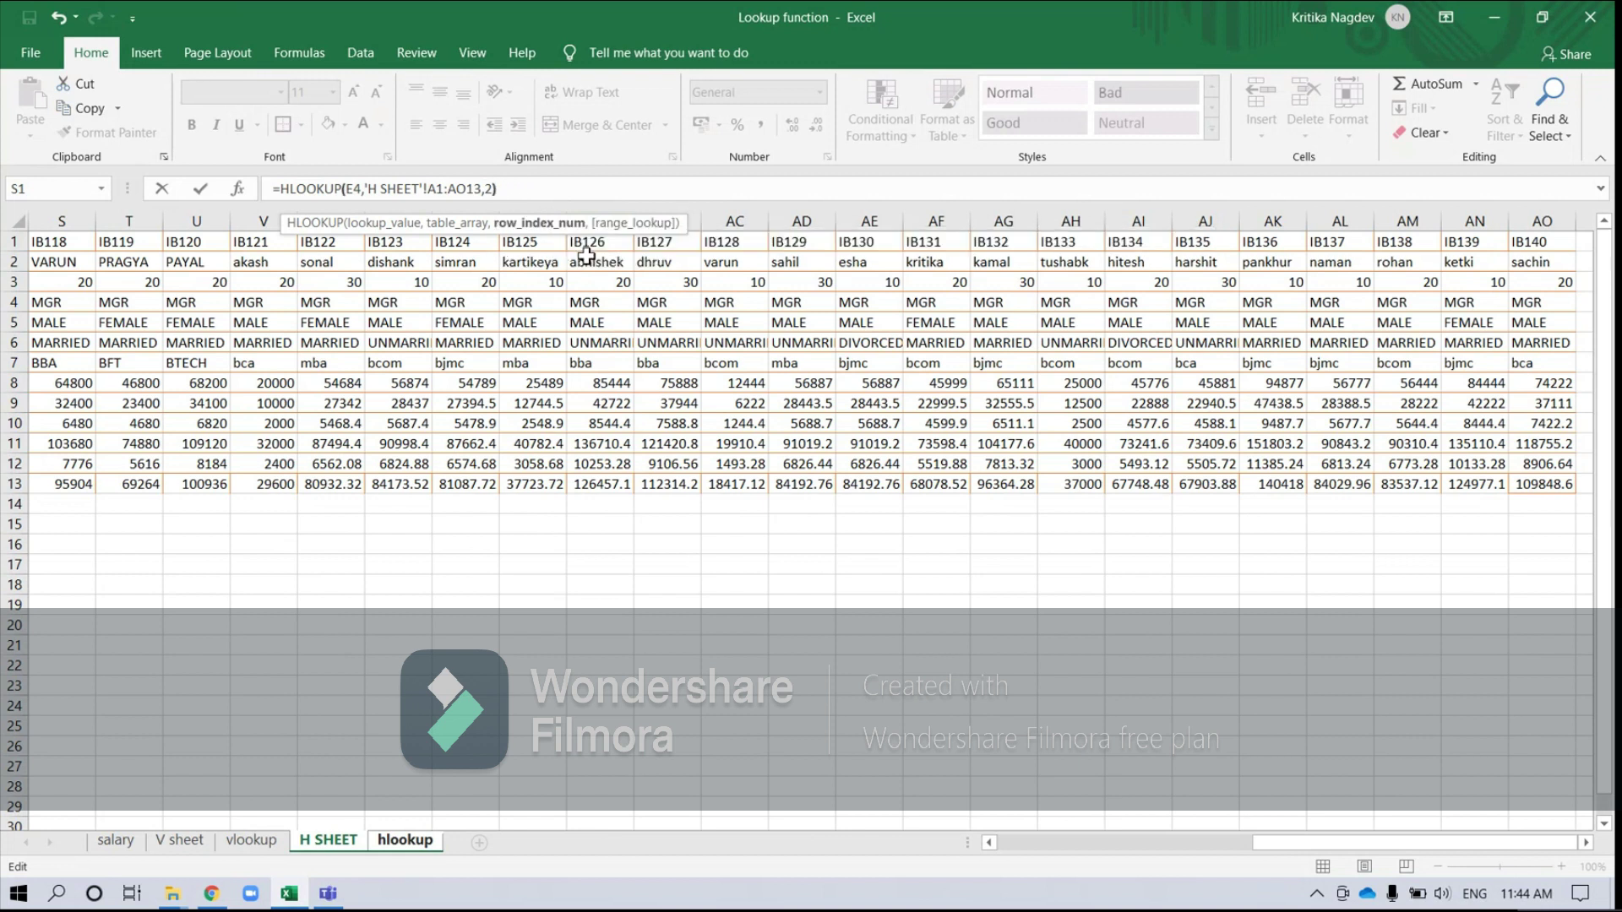
text())
key(Return)
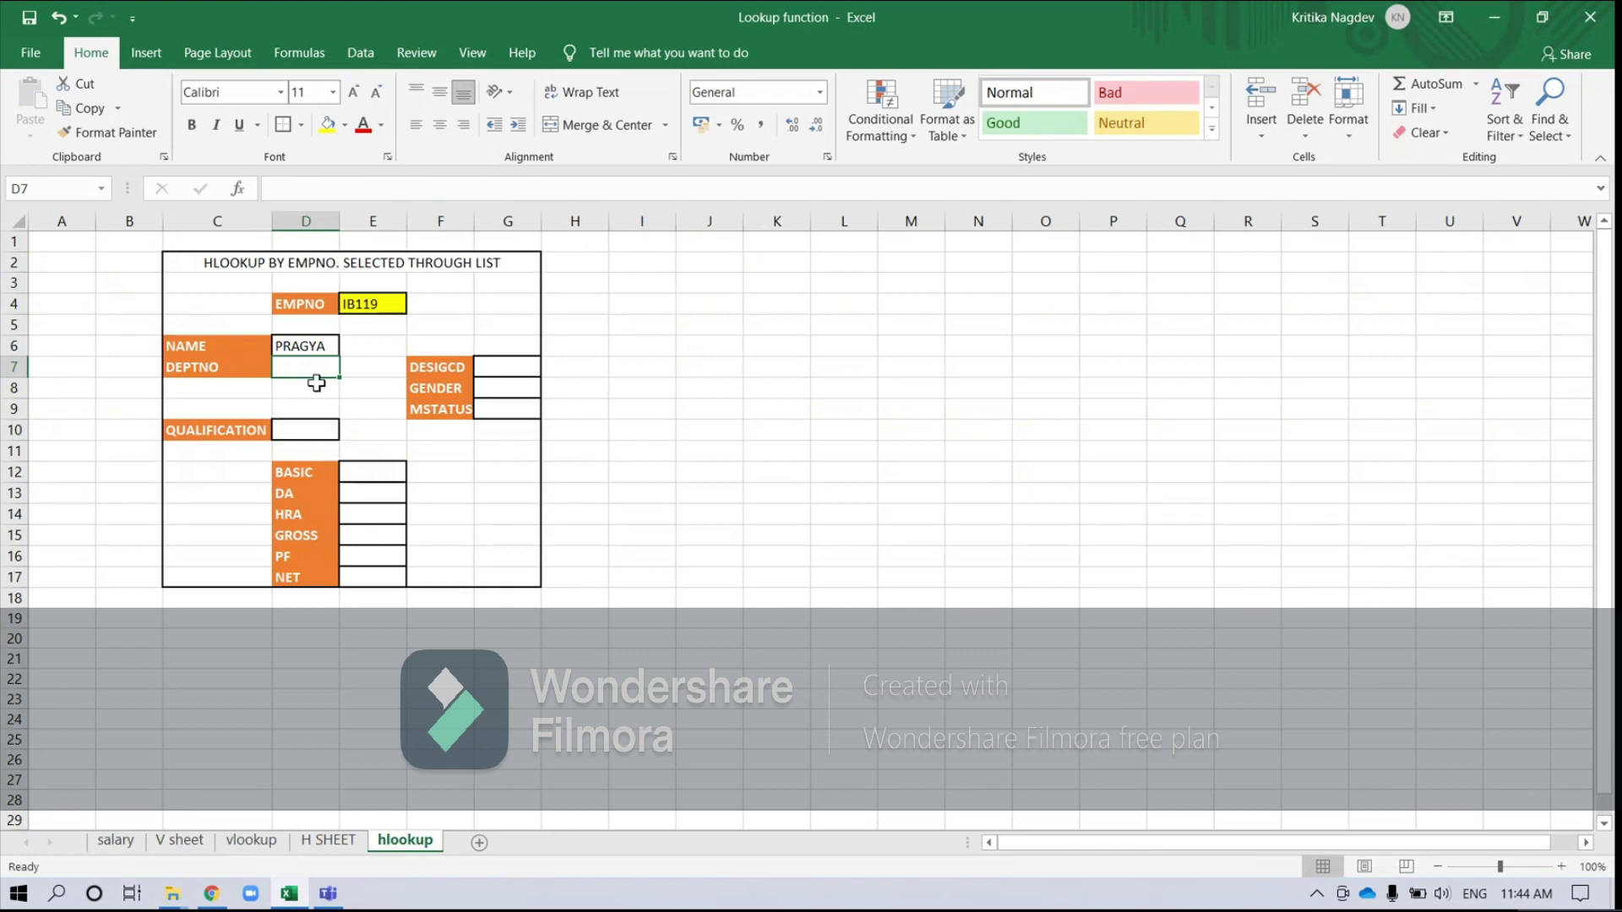
click(380, 306)
- Make the lookup value in the NAME formula in D6 an absolute reference, $E$4
double_click(319, 347)
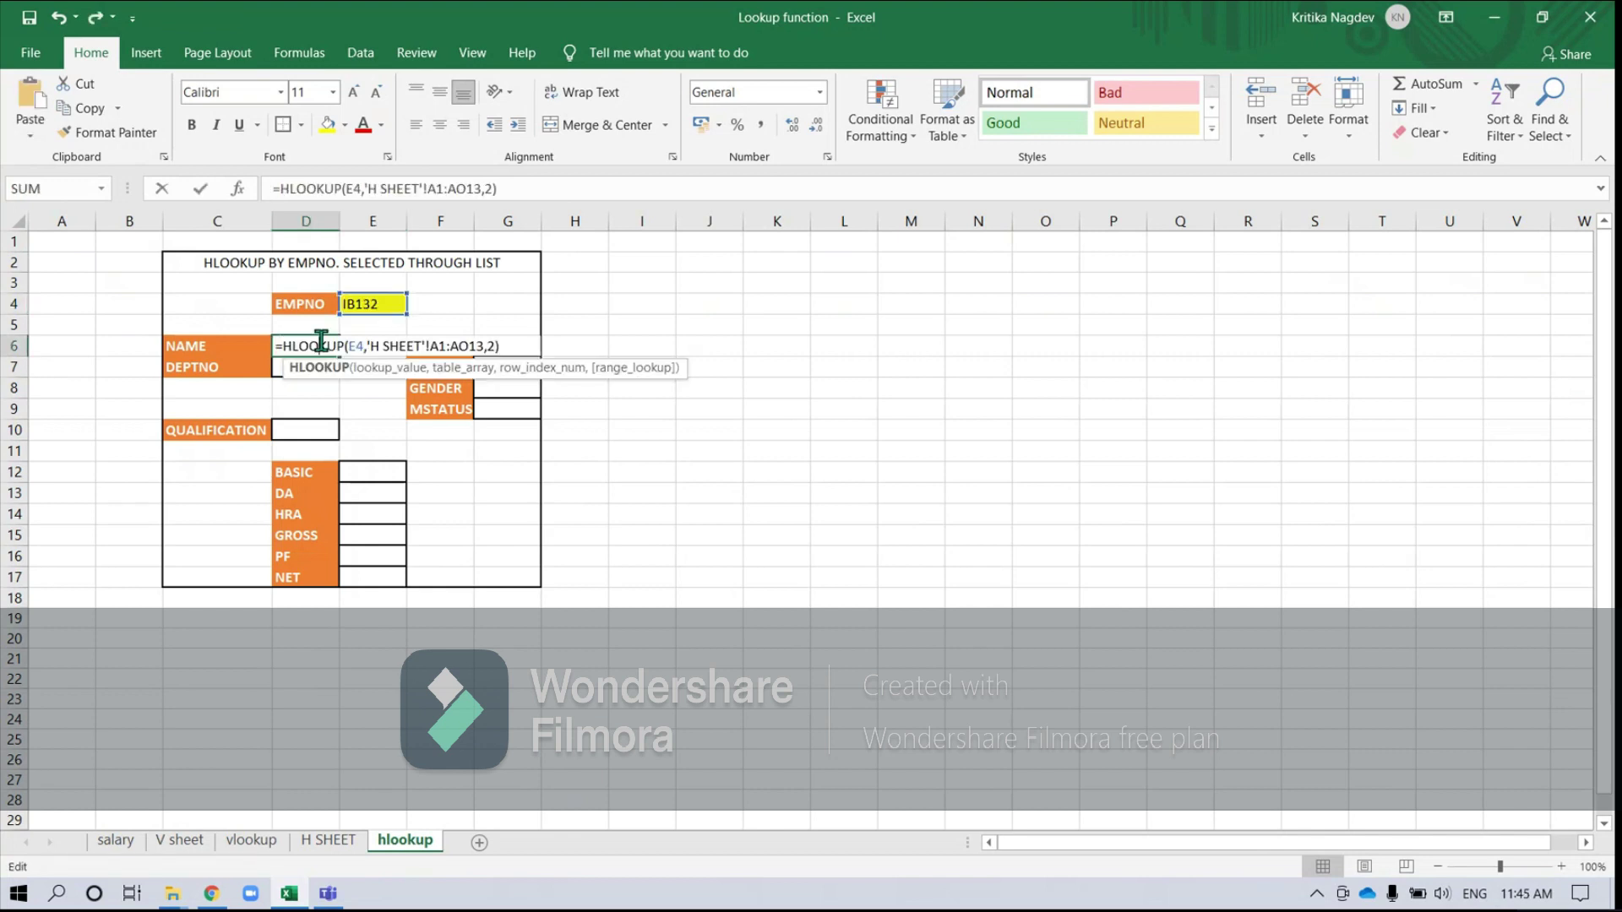
click(359, 346)
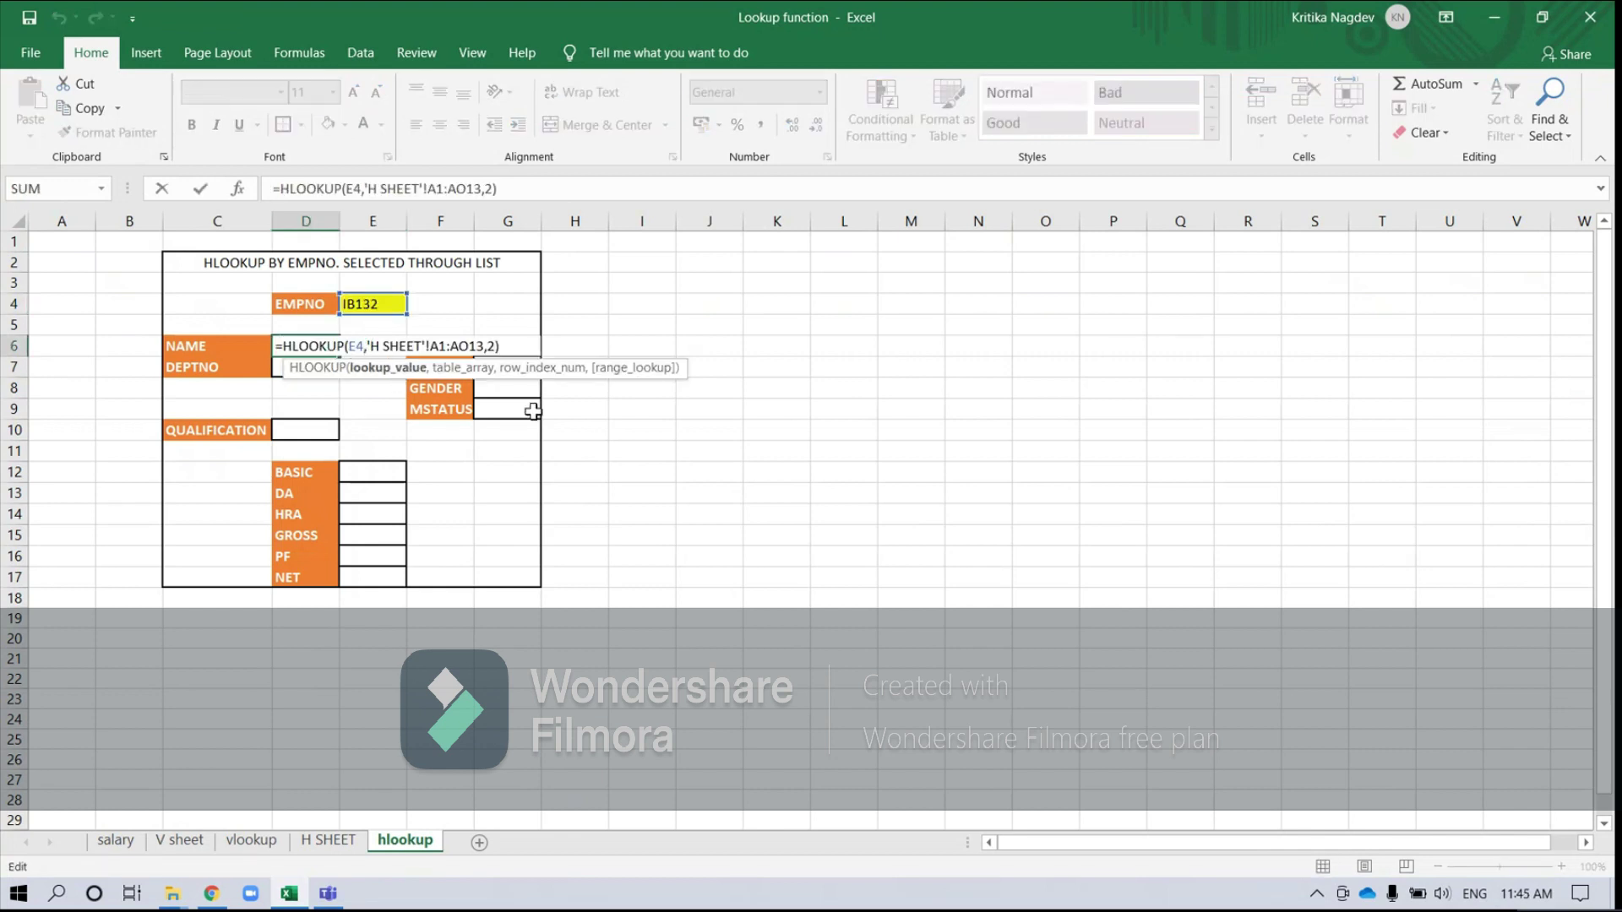
key(F4)
- Make the H SHEET table array in the D6 formula absolute as $A$1:$AO$13
key(Right)
key(Right)
key(Right)
key(Right)
key(Right)
key(Right)
key(Right)
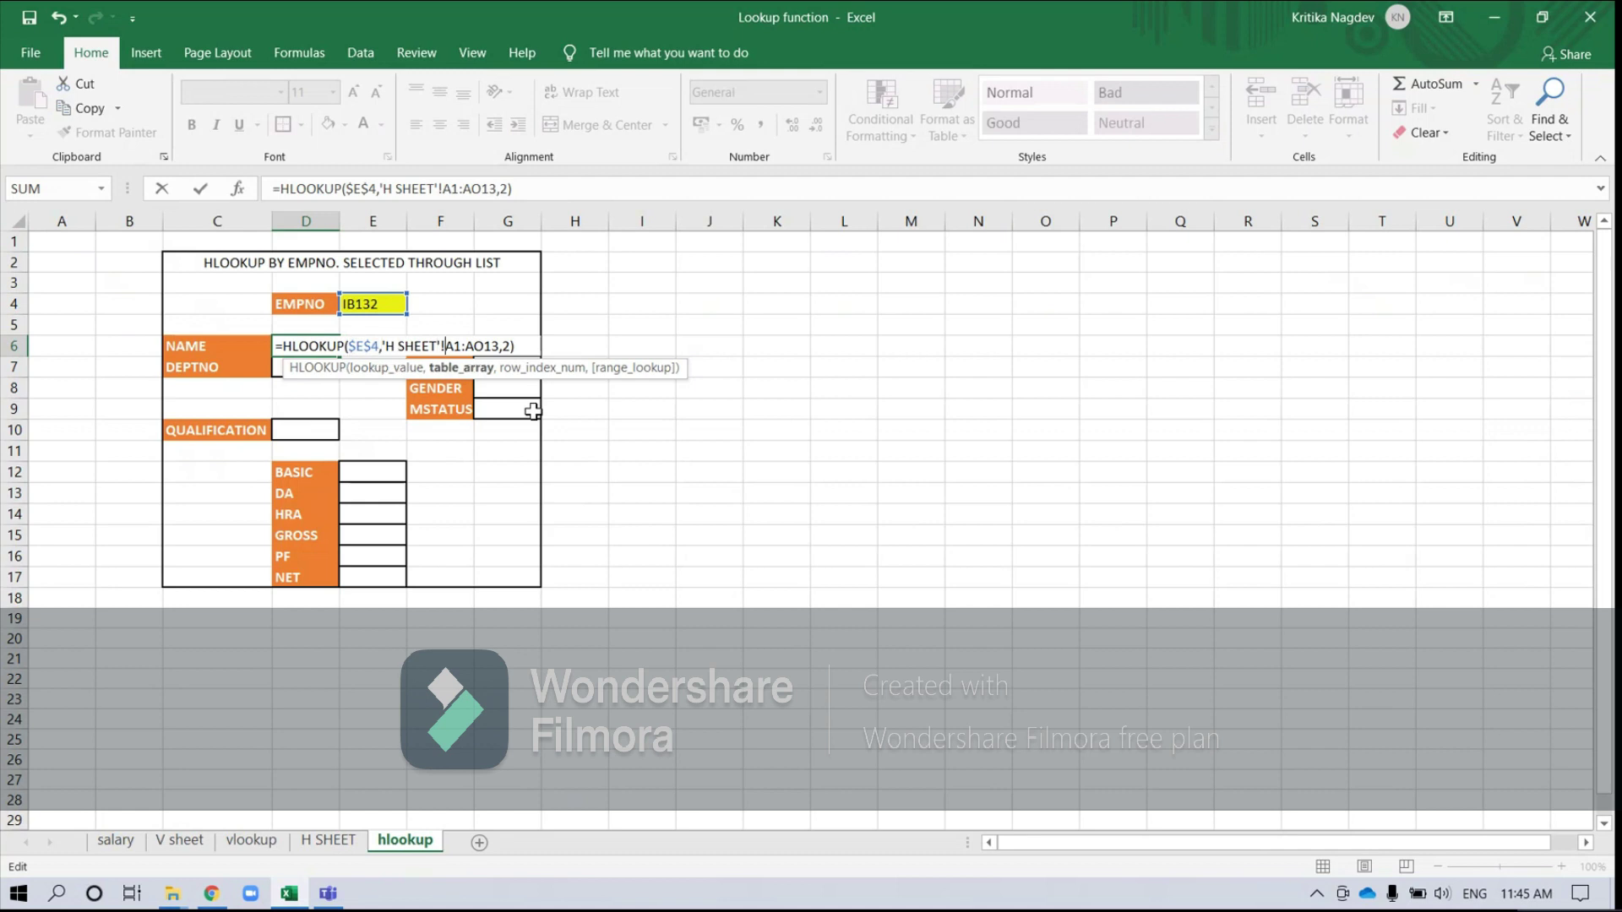
key(F4)
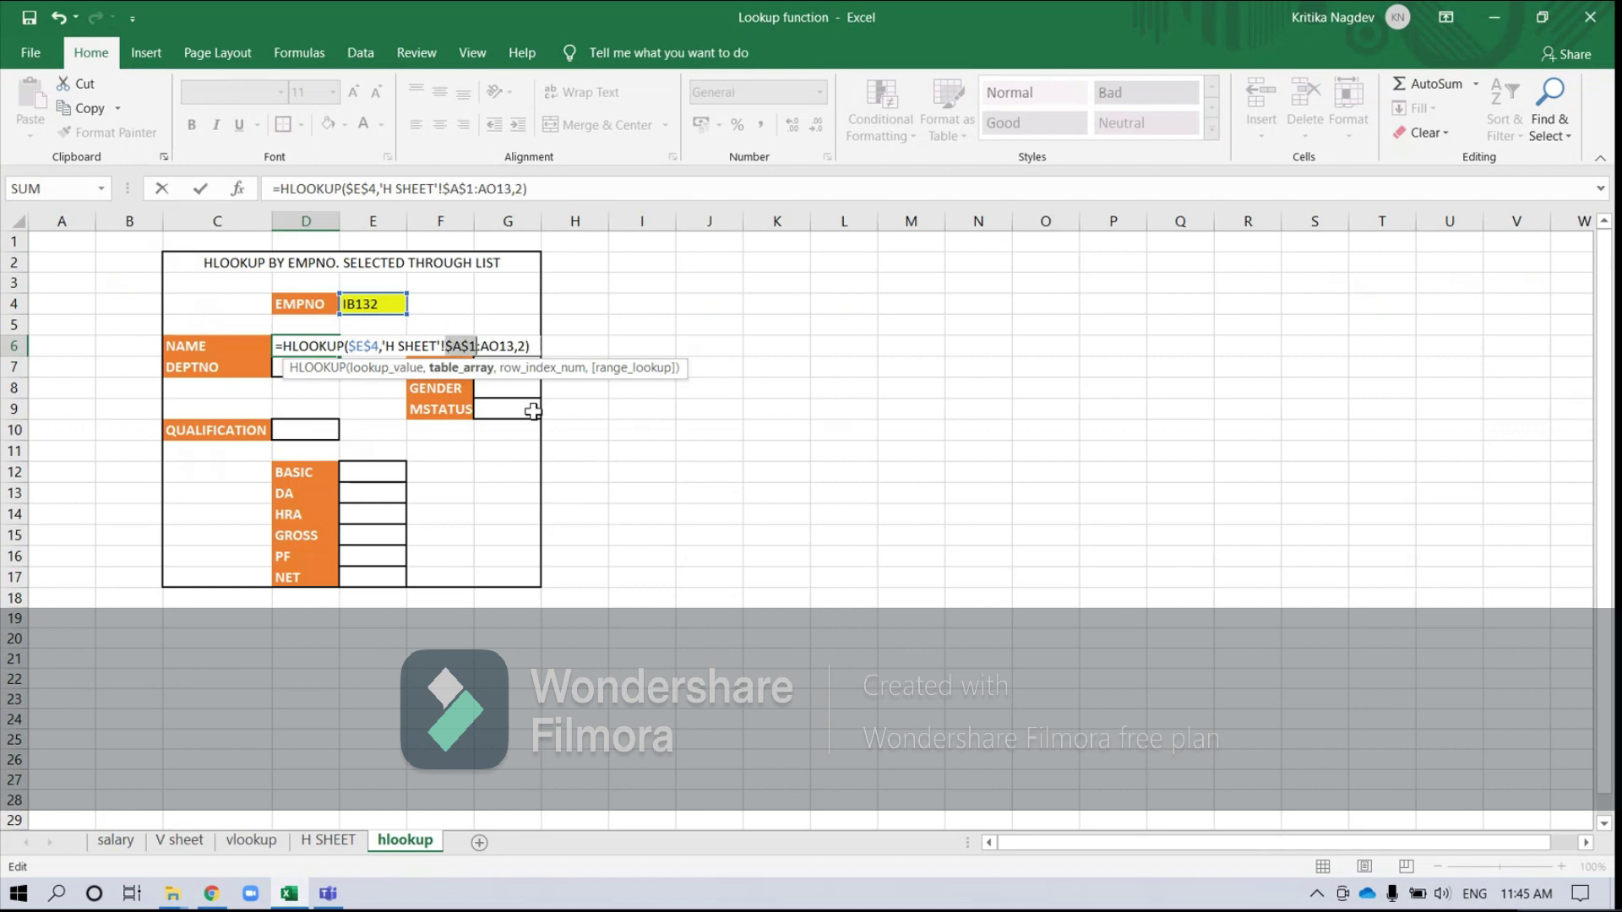
key(Right)
key(Right)
key(Right)
key(Right)
key(F4)
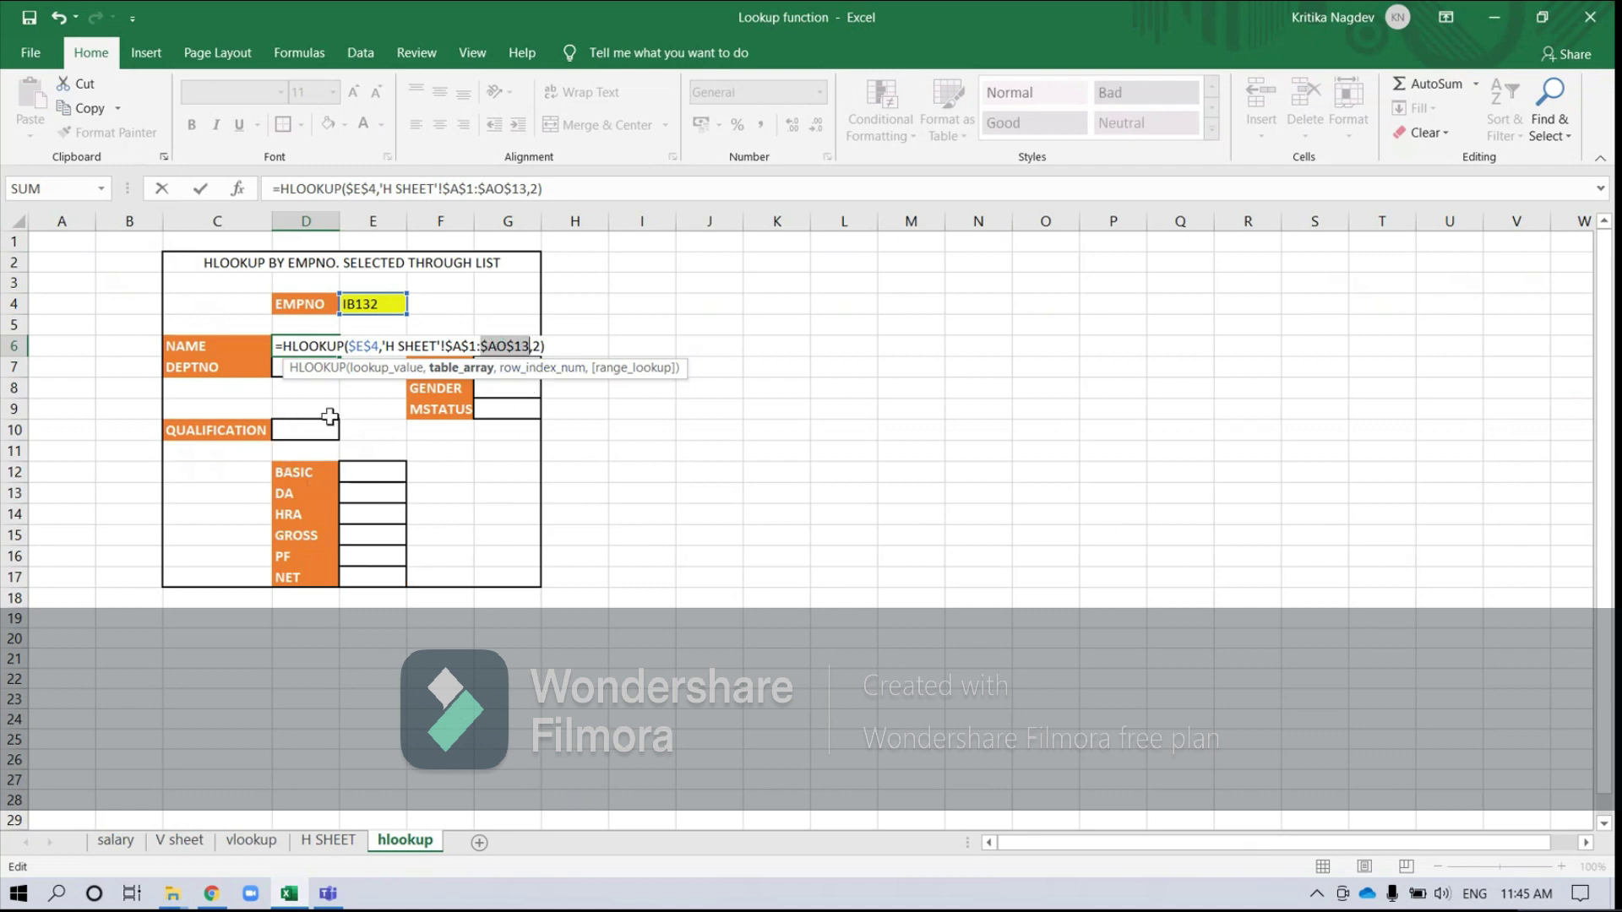
key(Return)
- Copy the NAME formula from D6 into the DEPTNO, DESIGCD, GENDER, MSTATUS and QUALIFICATION cells
click(315, 344)
key(ctrl+c)
click(316, 366)
key(ctrl+v)
click(362, 388)
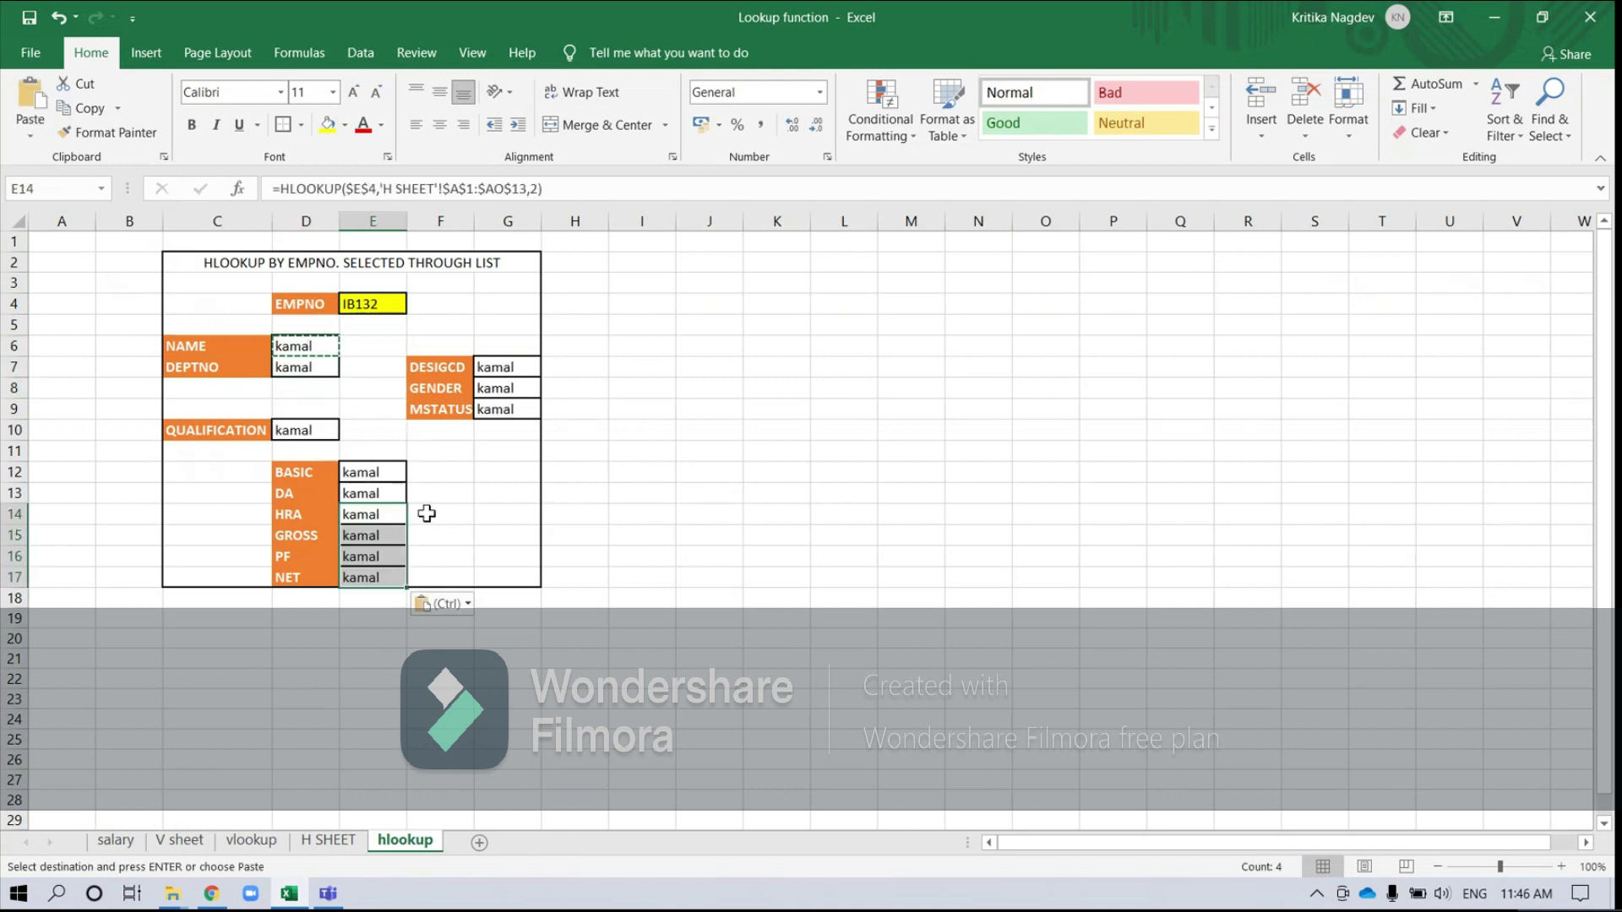
- Undo the pastes in the salary cells and paste the copied formula into E12:E17, from BASIC to NET
key(ctrl+z)
key(ctrl+z)
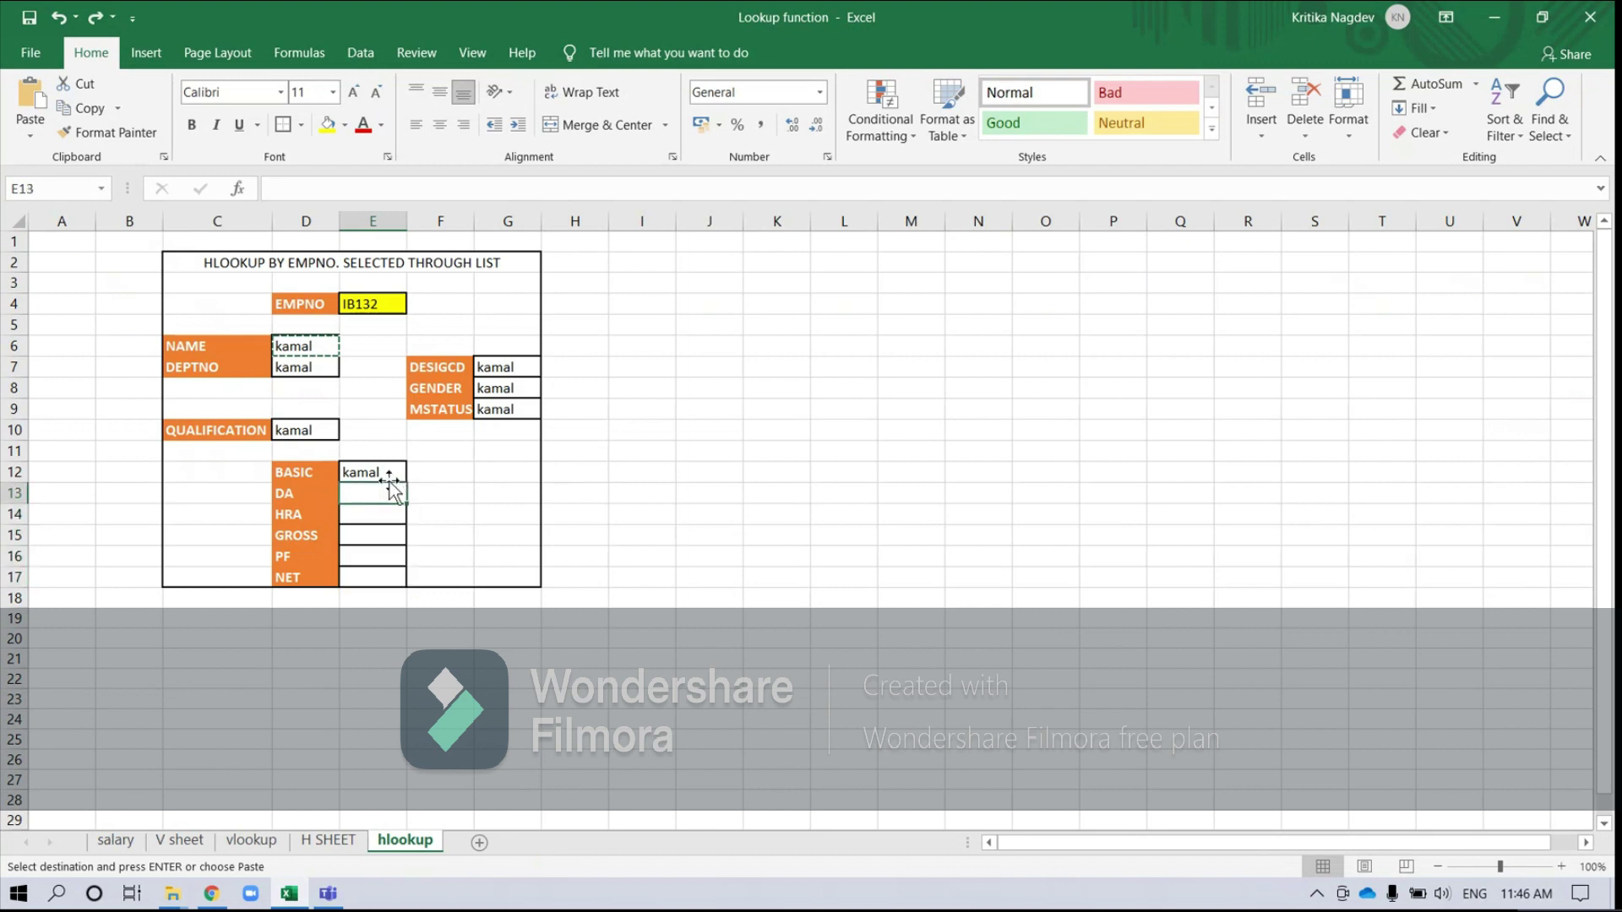
key(ctrl+z)
drag(384, 470, 377, 582)
key(ctrl+v)
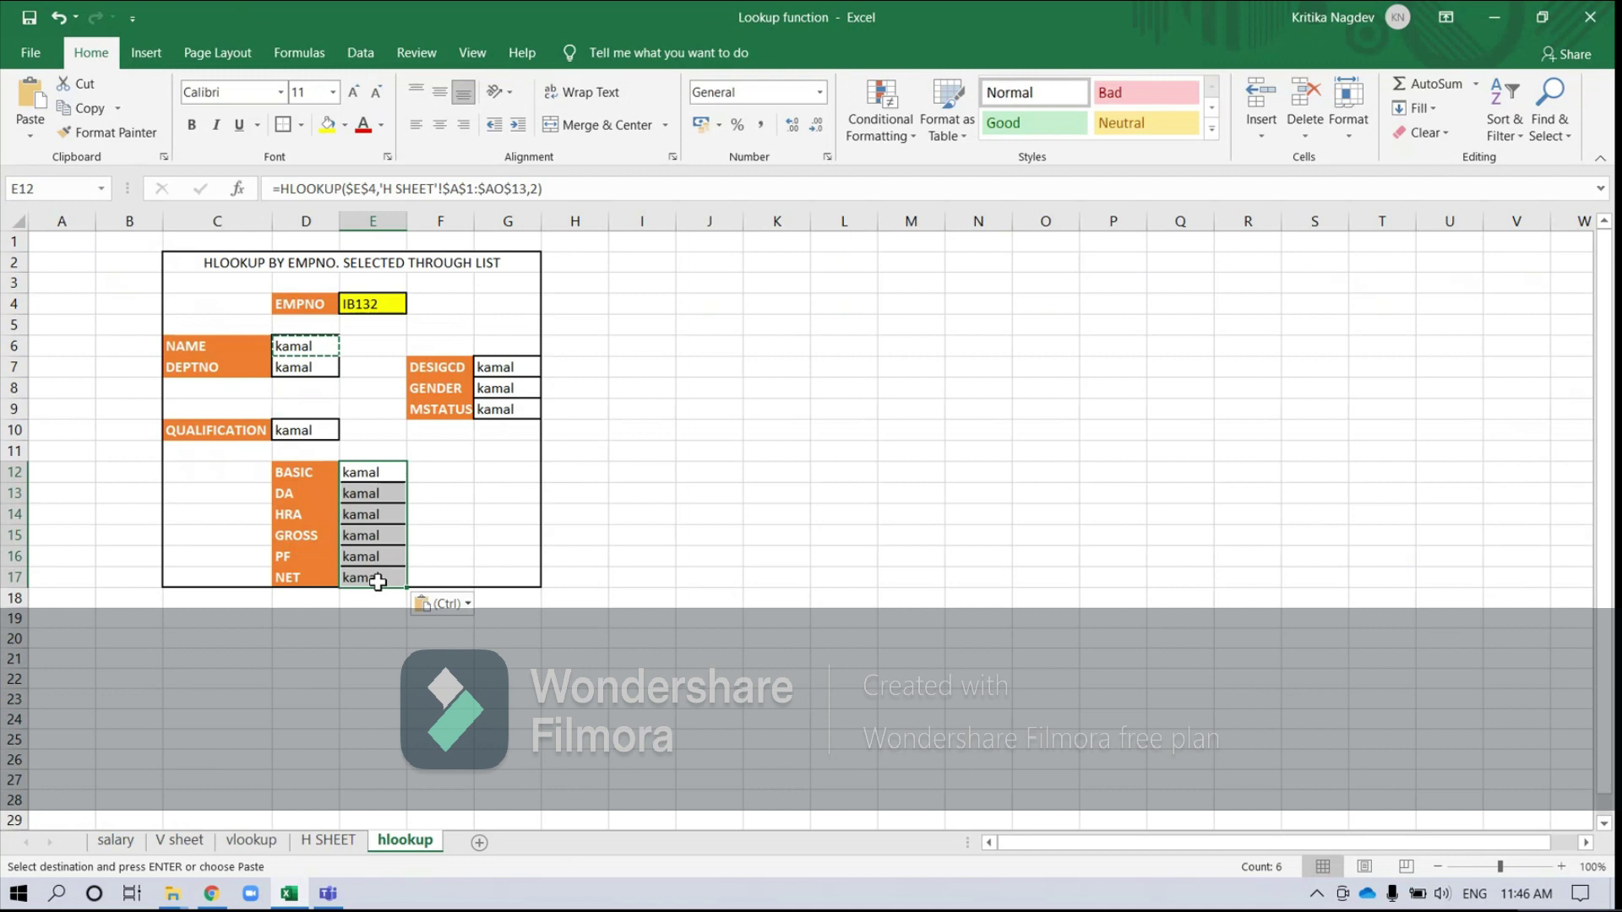
- Inspect the arguments of the HLOOKUP formulas in BASIC cell E12 and NAME cell D6 without changing them
double_click(384, 473)
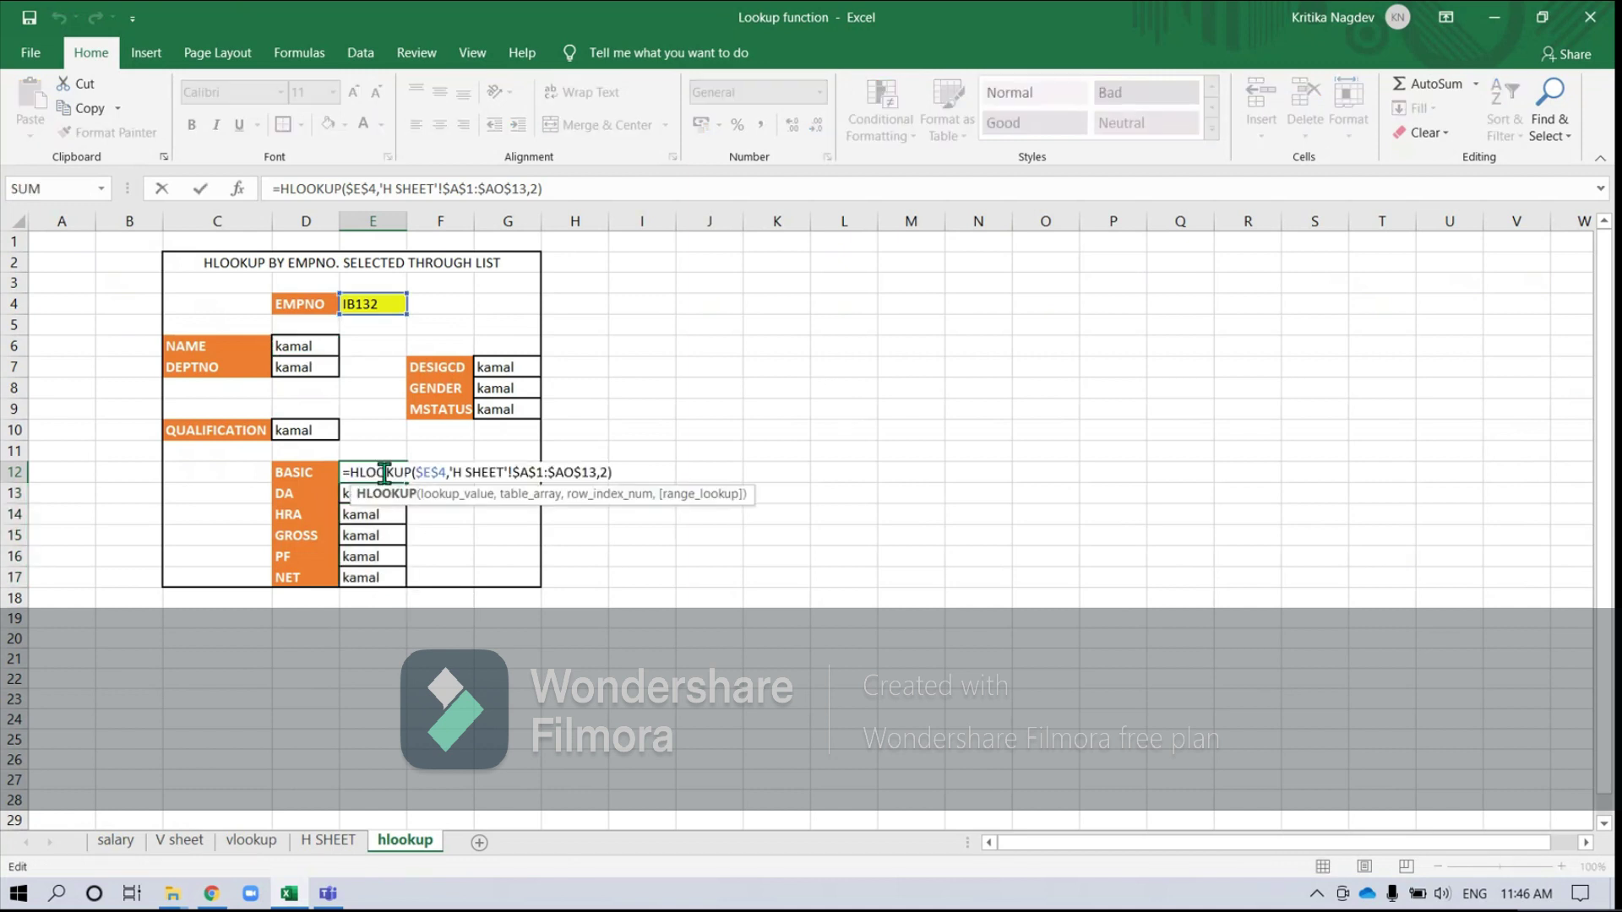
key(Return)
click(312, 346)
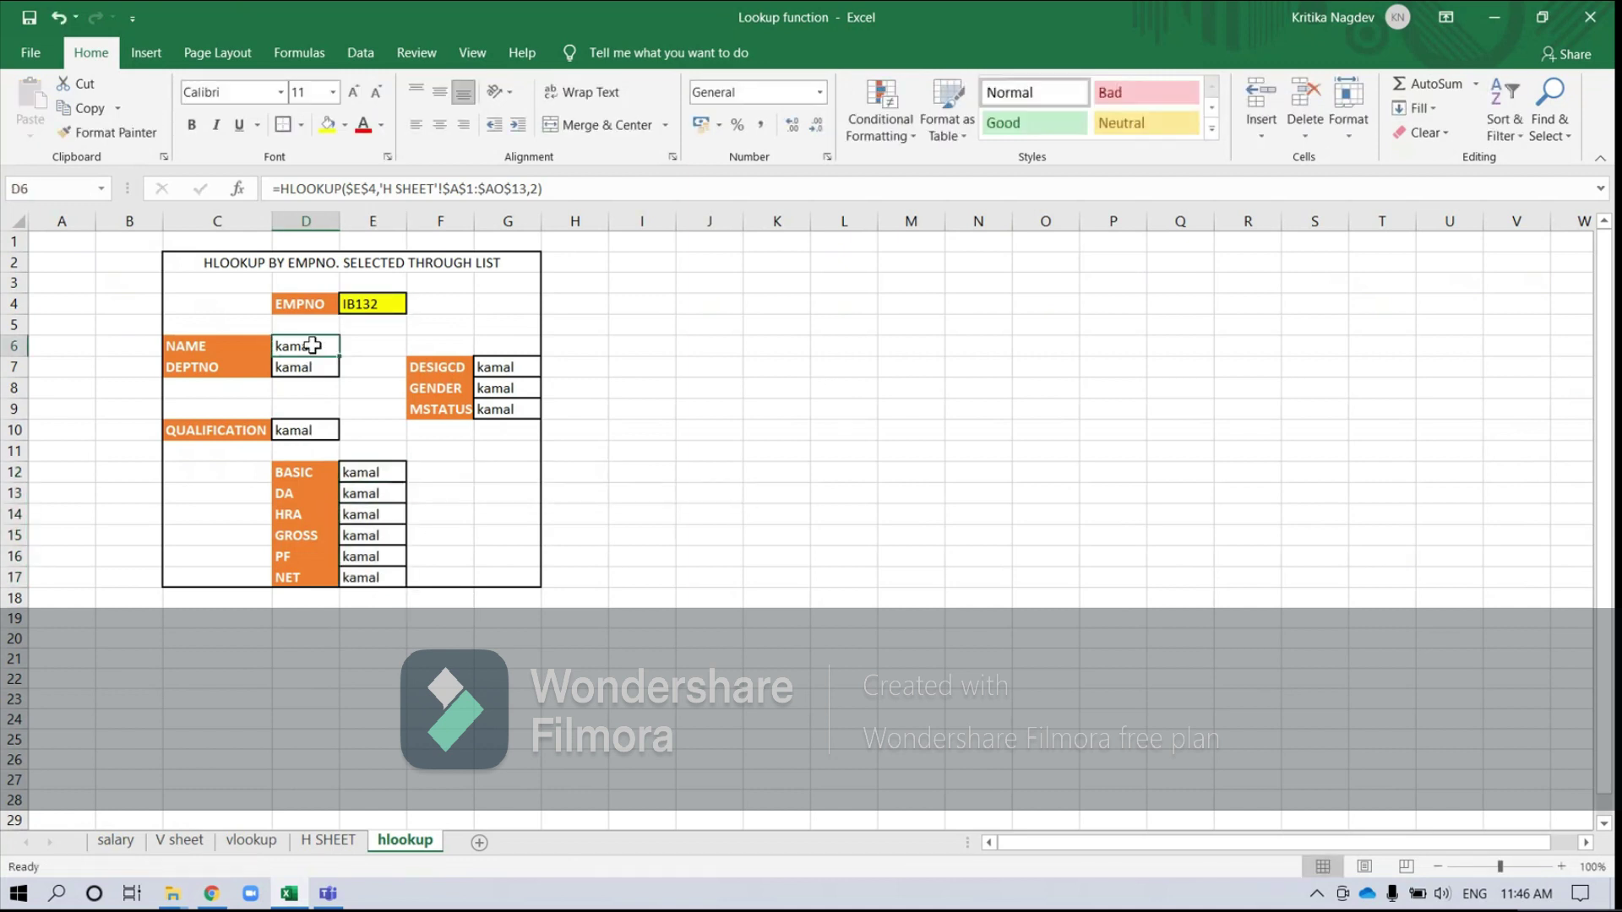
double_click(312, 345)
click(532, 338)
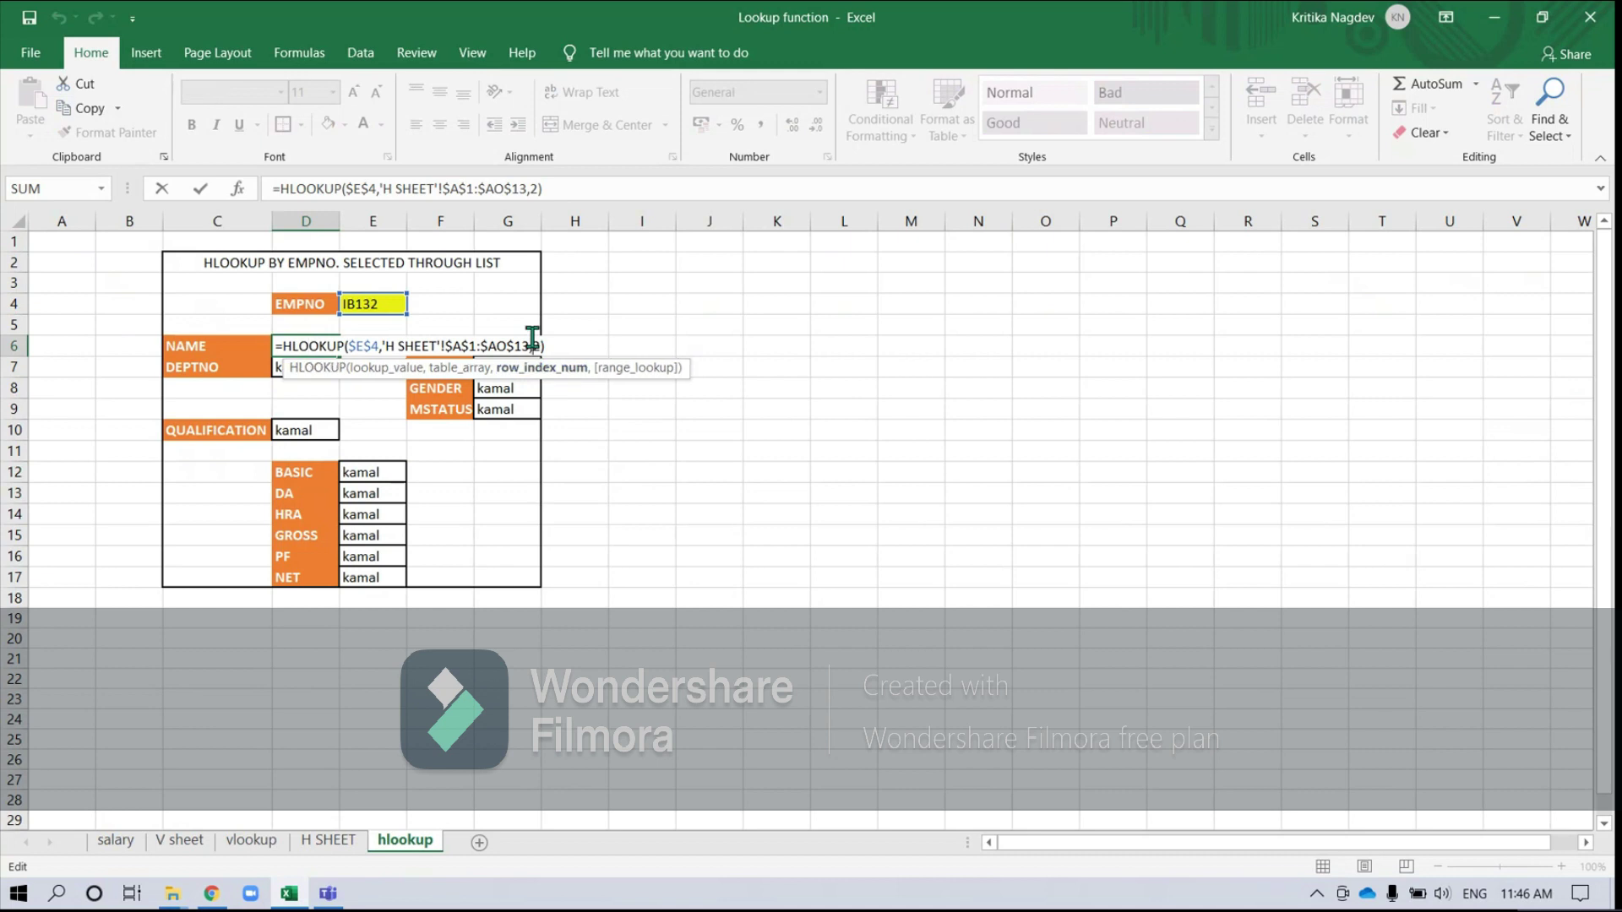
key(Left)
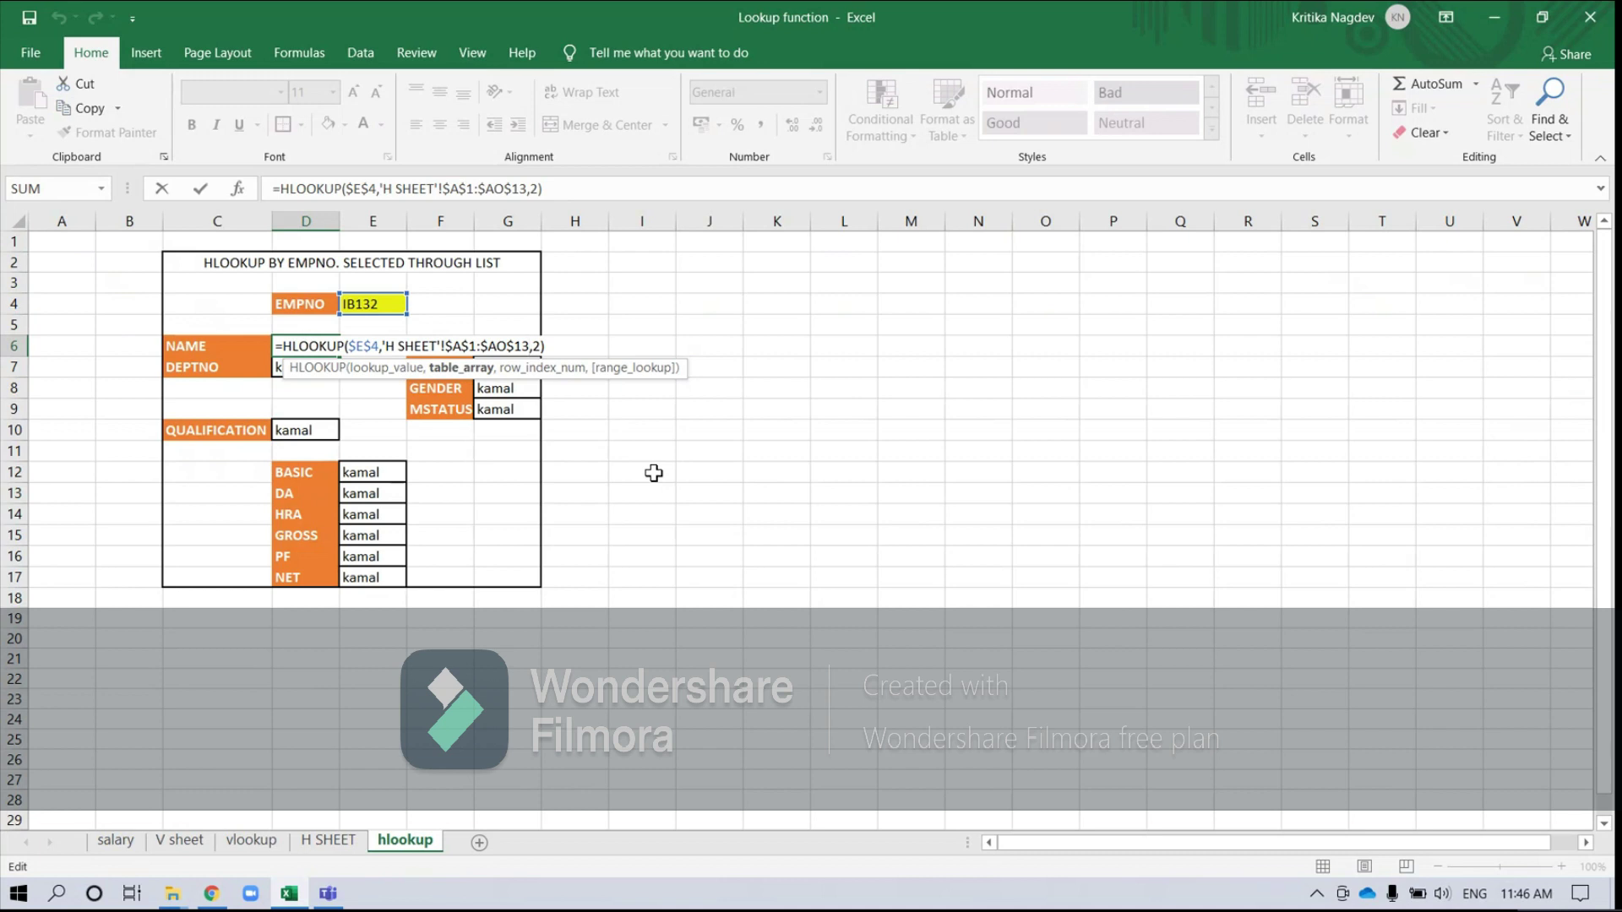
key(Return)
- Set the row index number to 3 in the DEPTNO formula in D7 and to 4 in the DESIGCD formula in G7
key(F2)
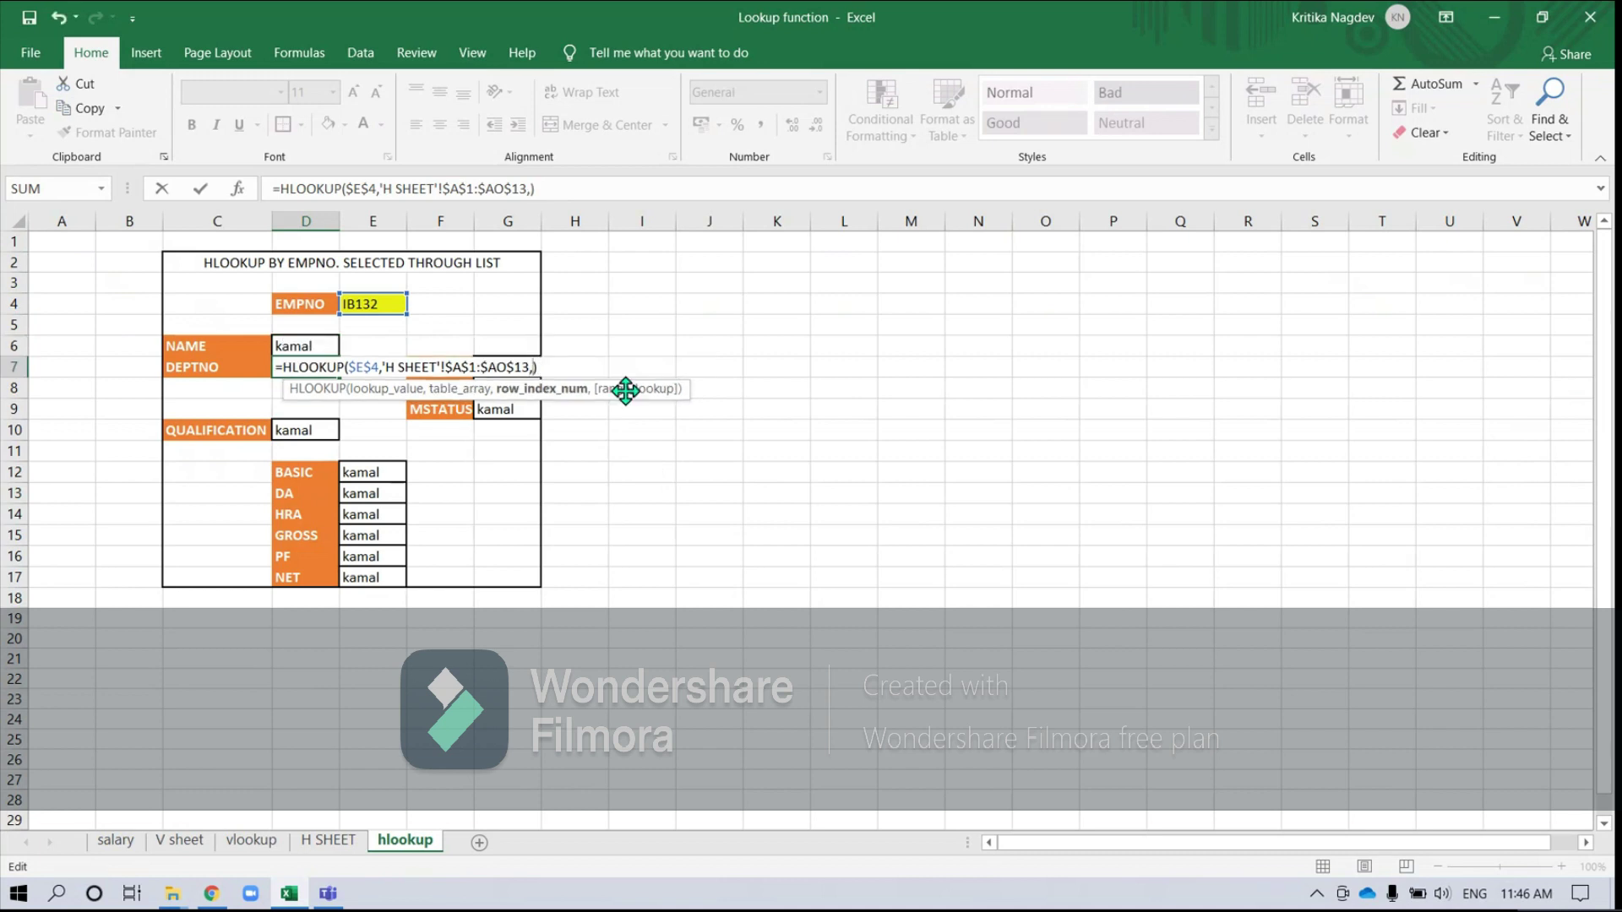
key(Return)
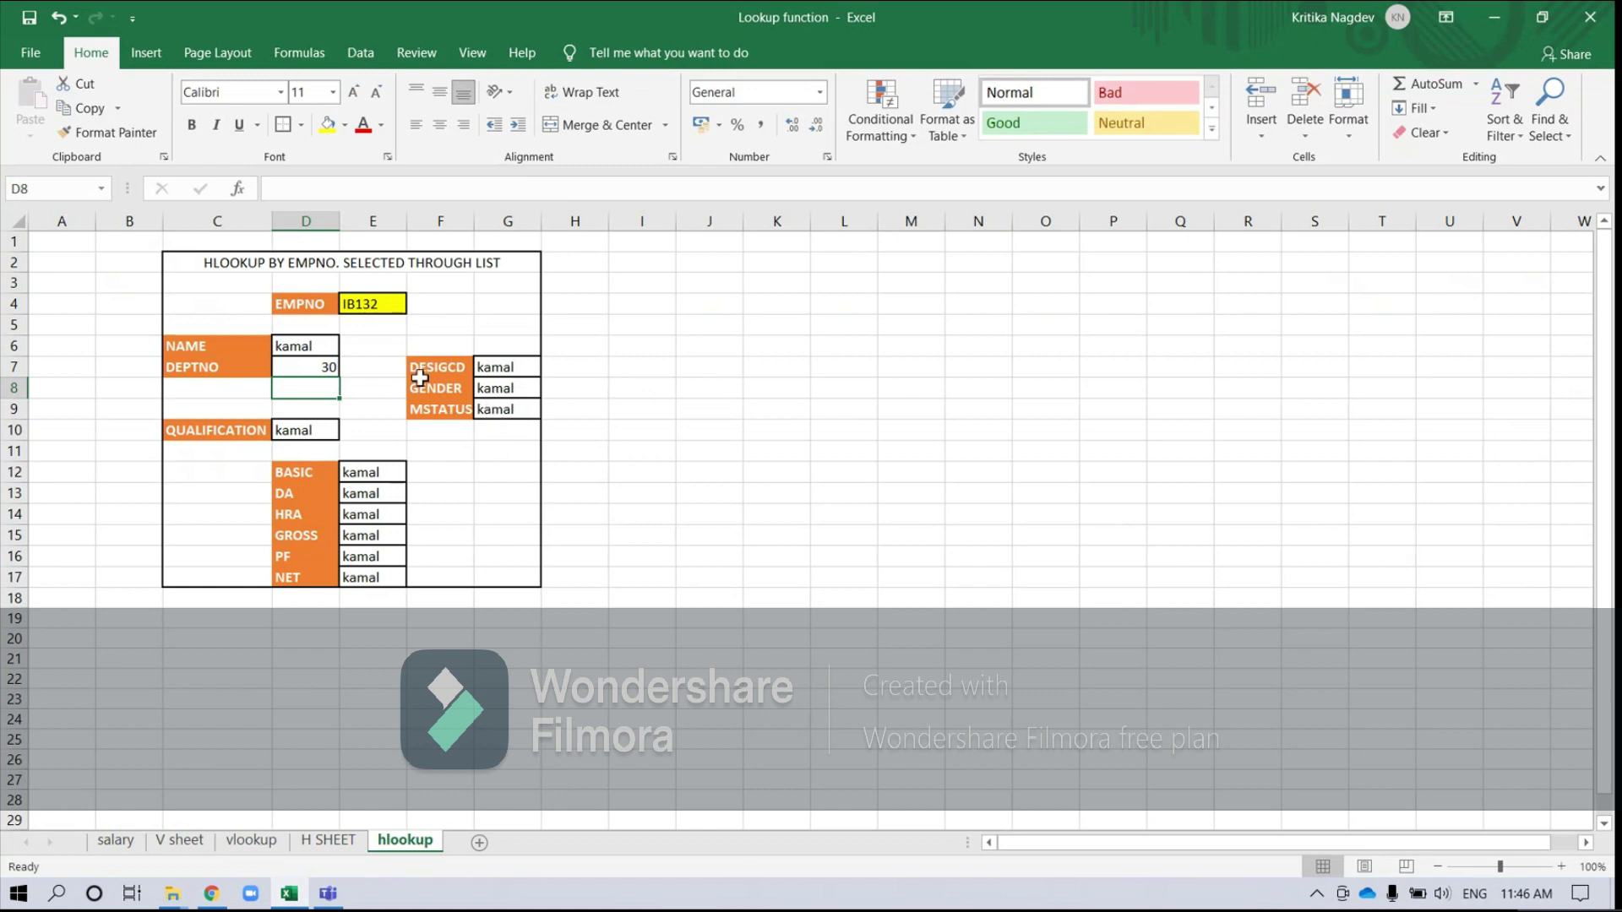
double_click(512, 367)
click(736, 366)
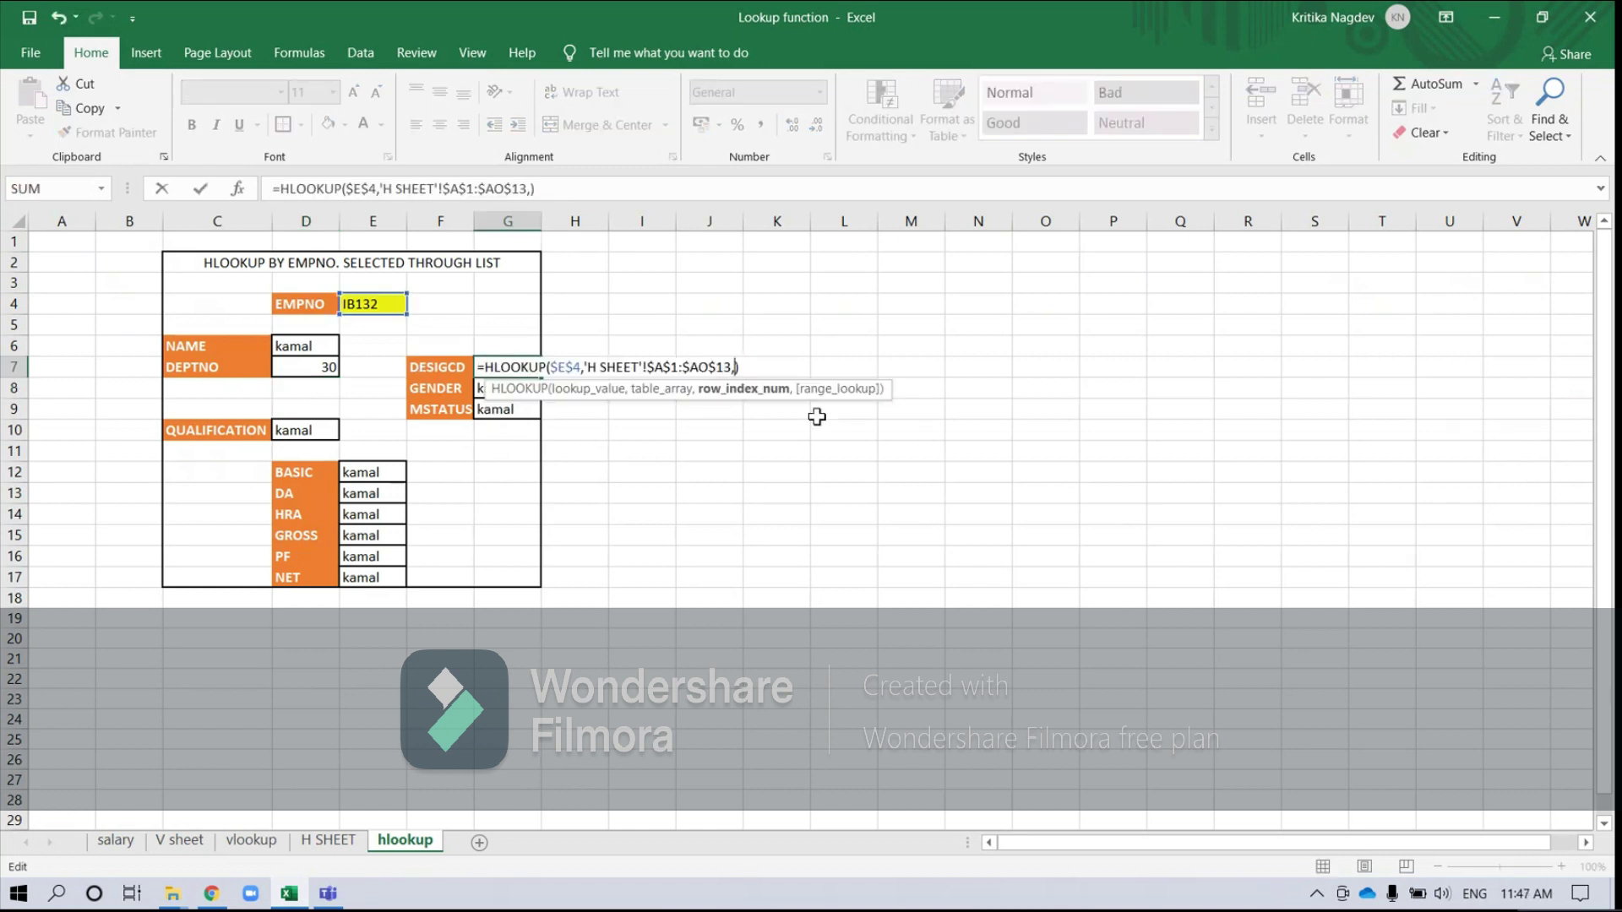
text(2)
key(Return)
- Set the row index number to 5 in the GENDER formula in G8 and to 6 in the MSTATUS formula in G9
double_click(512, 391)
click(741, 388)
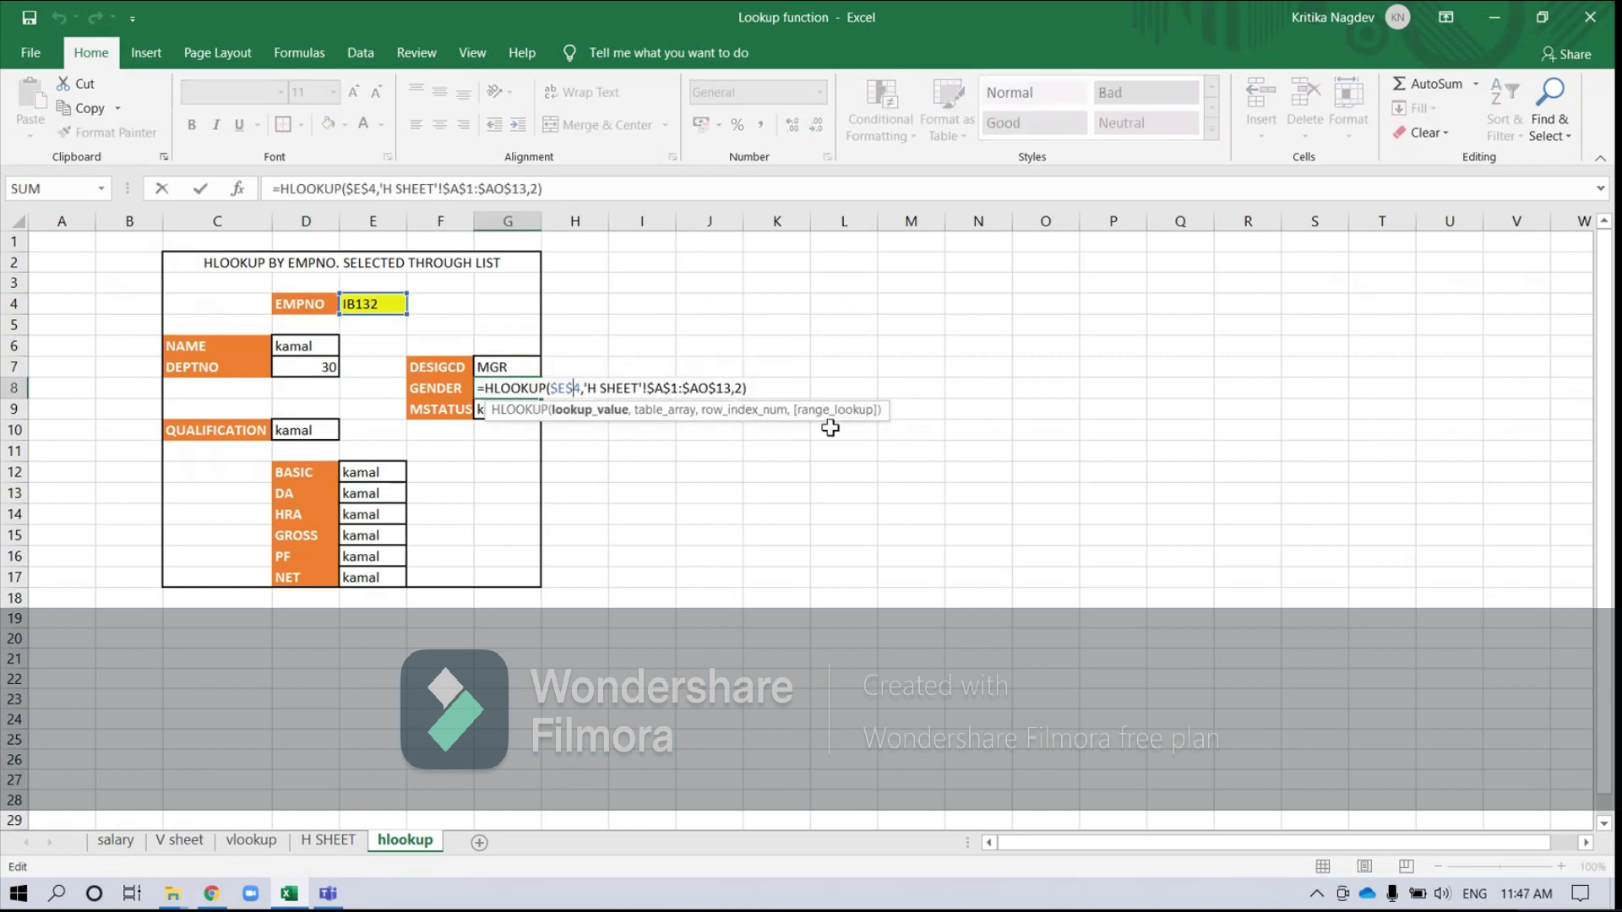
key(BackSpace)
text(3)
key(Return)
double_click(520, 410)
click(817, 435)
text(4)
key(Return)
- Set the row index number to 7 in the QUALIFICATION formula in D10 and to 8 in the BASIC formula in E12
double_click(318, 430)
click(542, 430)
key(BackSpace)
text(5)
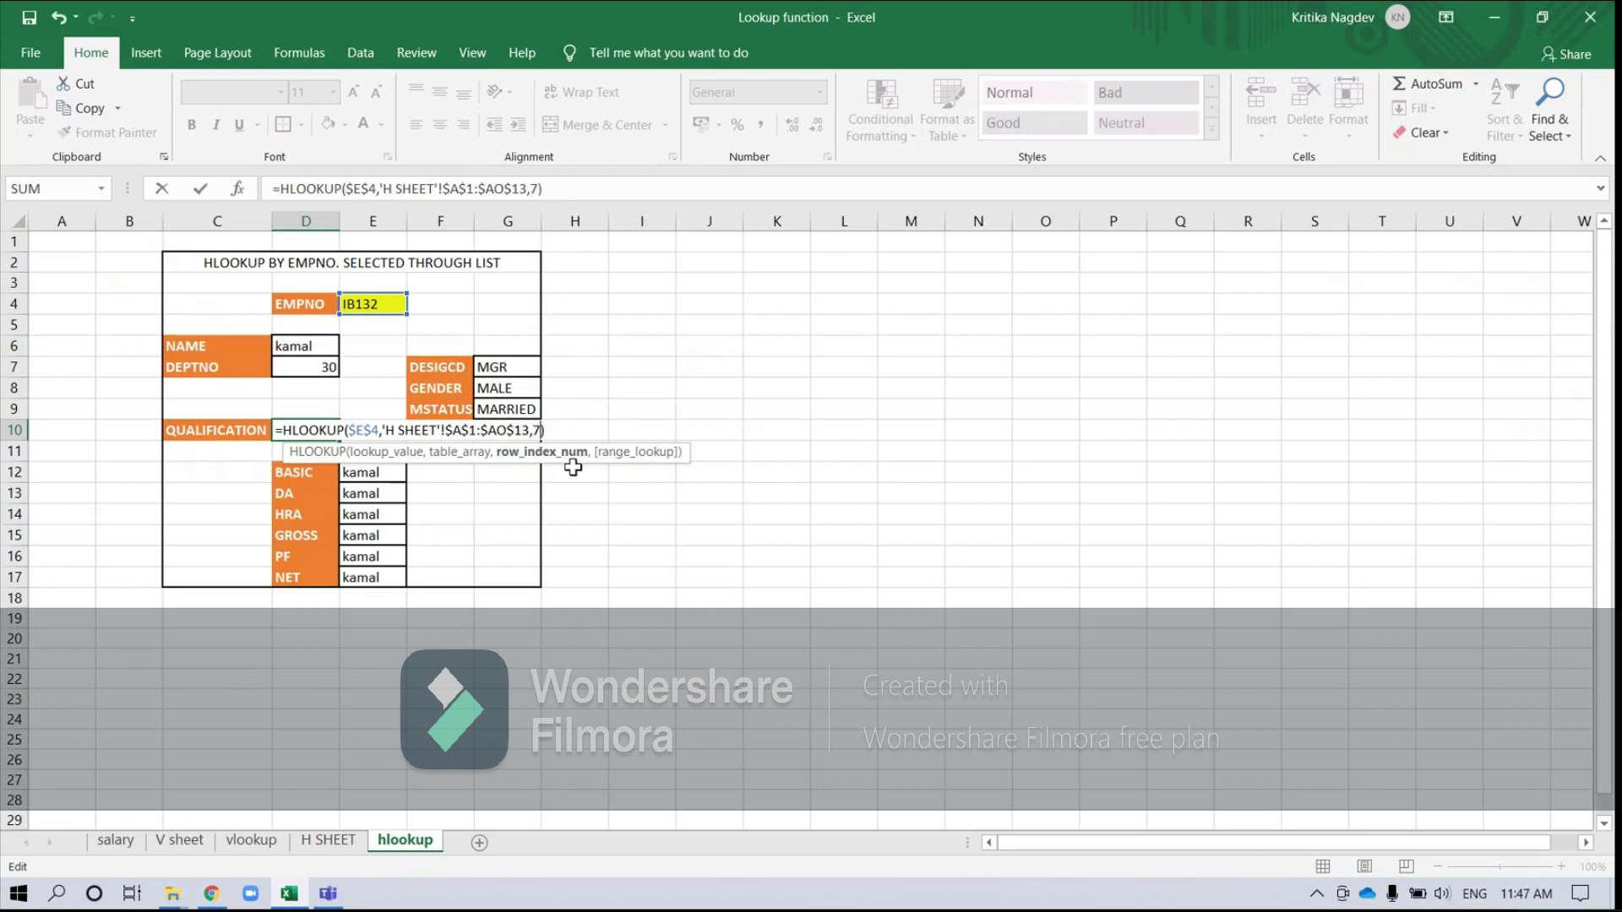
key(Return)
double_click(373, 473)
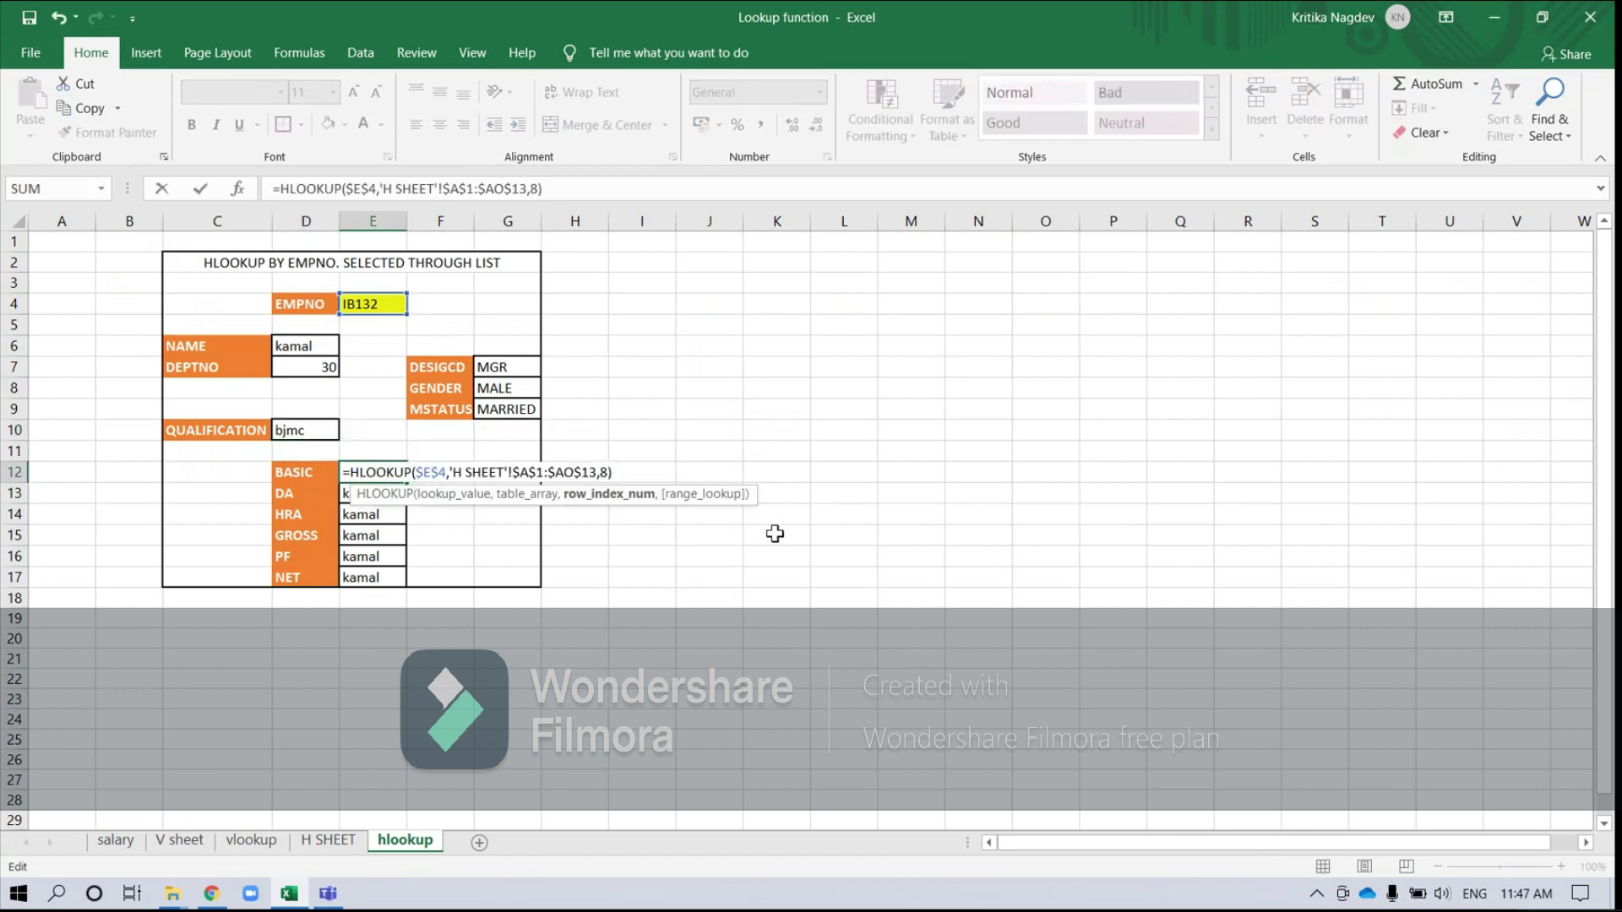
key(Return)
- Set the row index number to 9 in the DA formula in E13 and to 10 in the HRA formula in E14
key(F2)
key(Return)
key(F2)
key(Left)
key(BackSpace)
key(Escape)
key(F2)
key(Left)
key(BackSpace)
text(2)
key(Return)
- Set the row index number to 11 in the GROSS formula in E15 and to 12 in the PF formula in E16
double_click(390, 535)
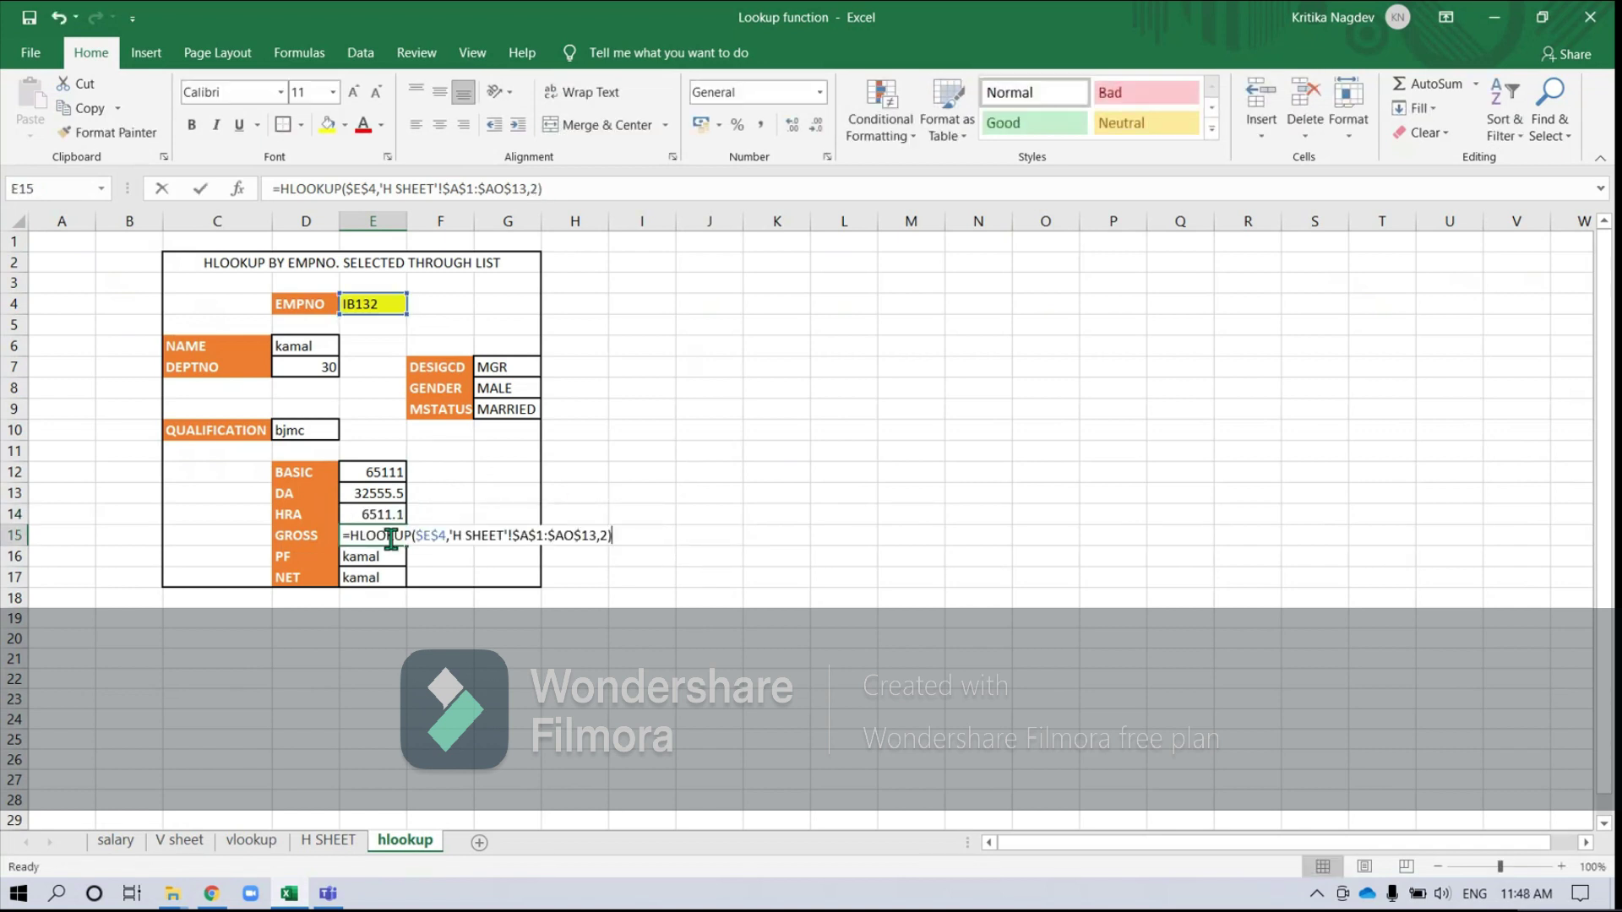
key(Return)
double_click(392, 557)
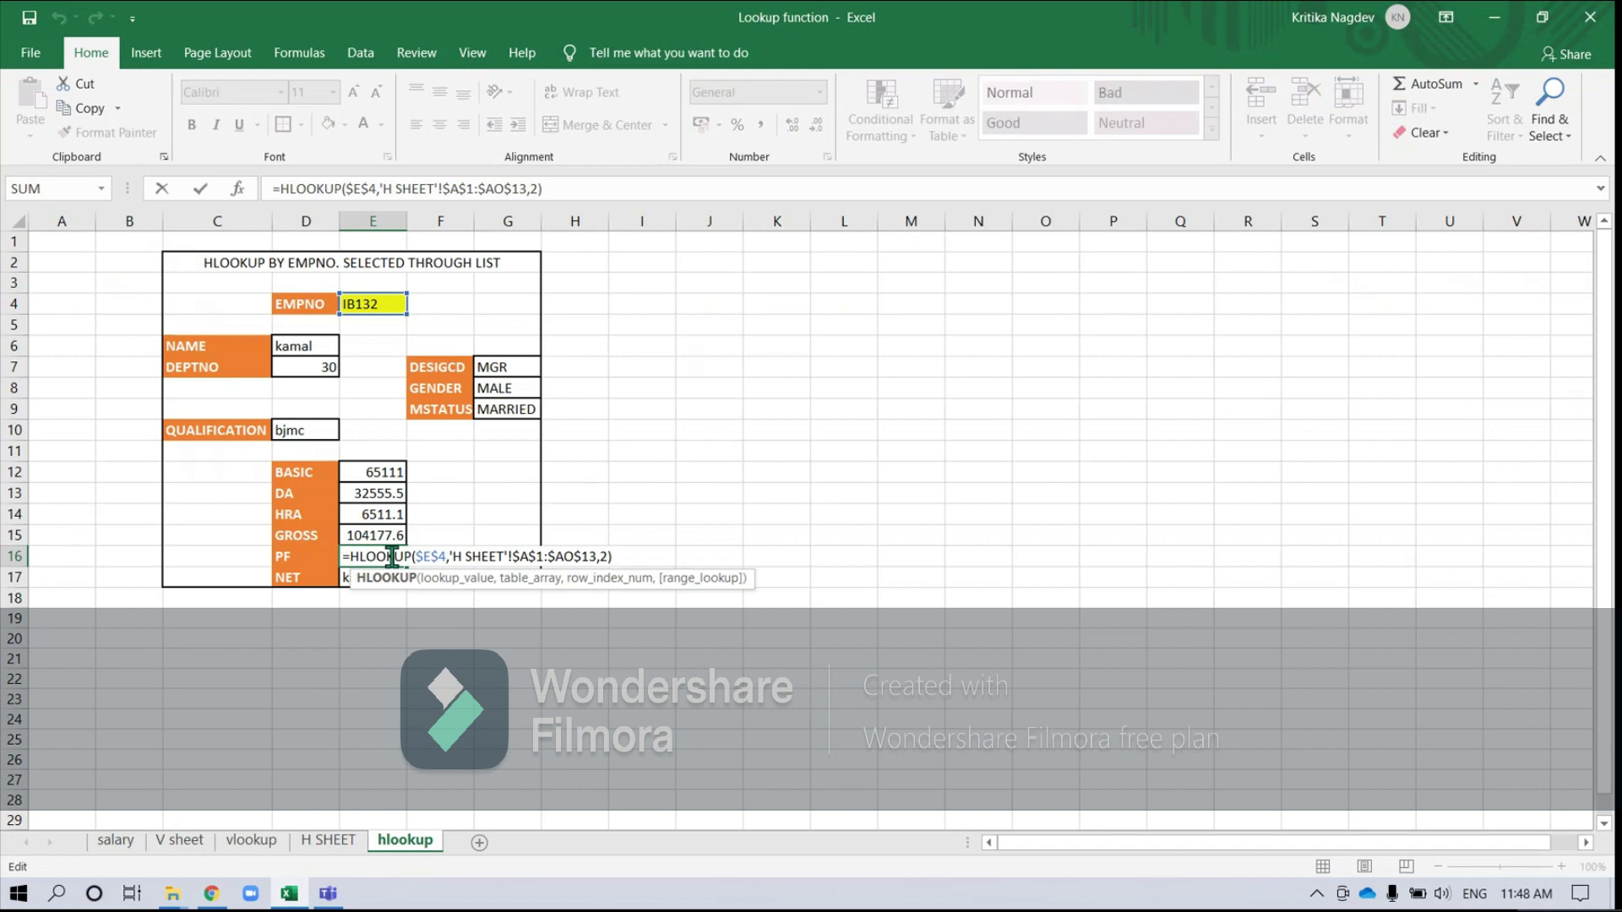
key(Left)
key(BackSpace)
text(2)
key(Return)
- Set the row index number to 13 in the NET formula in E17
double_click(392, 578)
key(Left)
key(BackSpace)
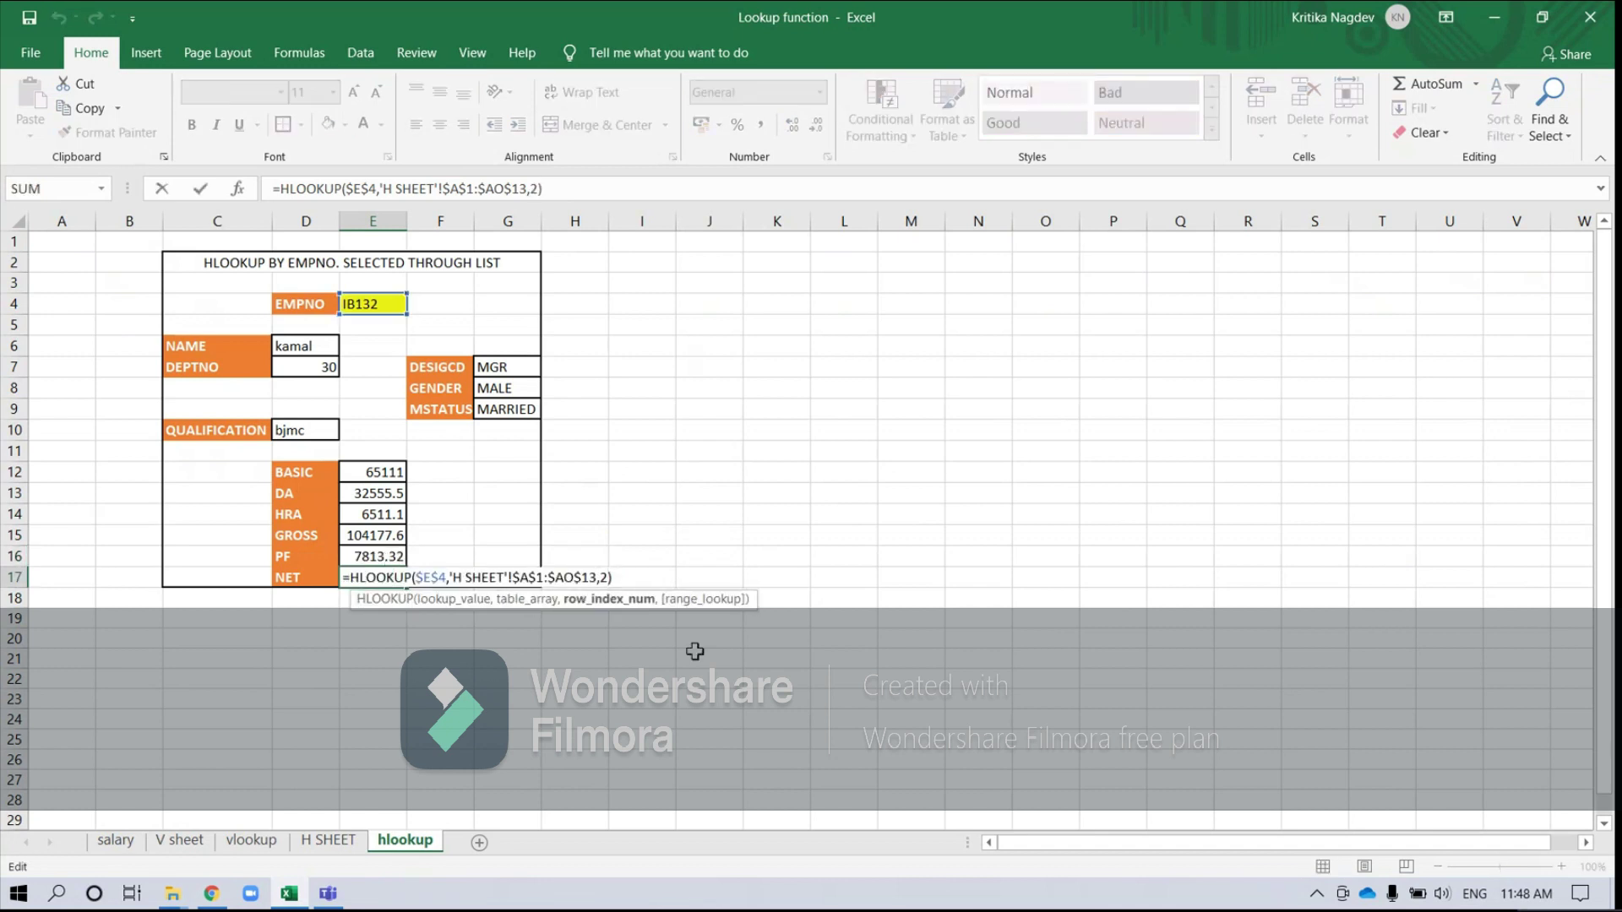
text(3)
key(Return)
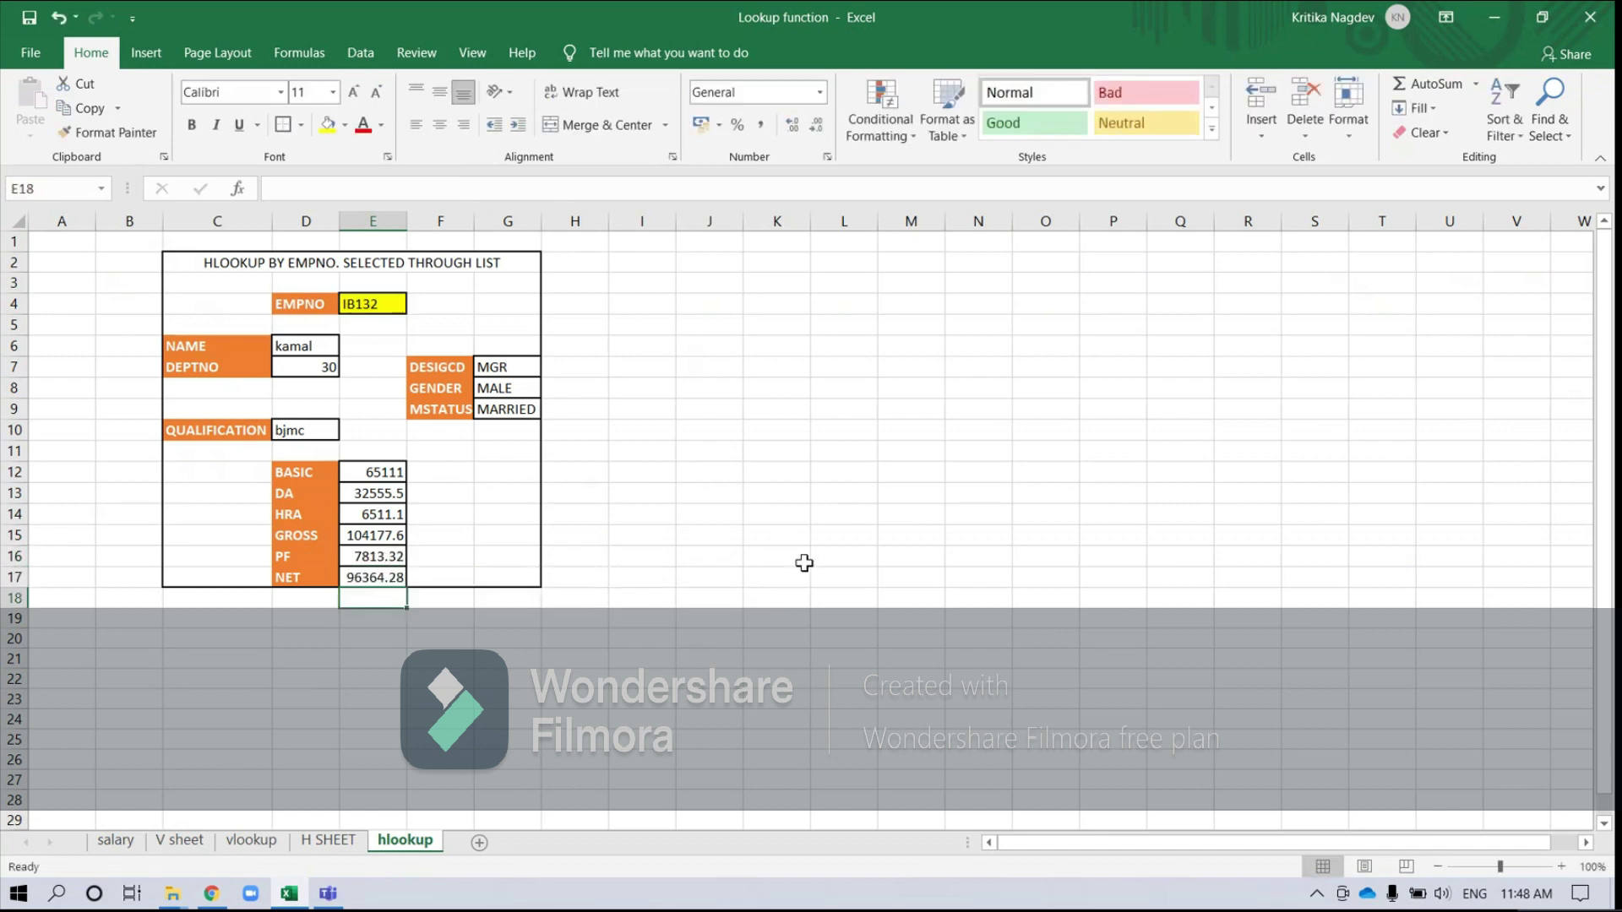
click(510, 480)
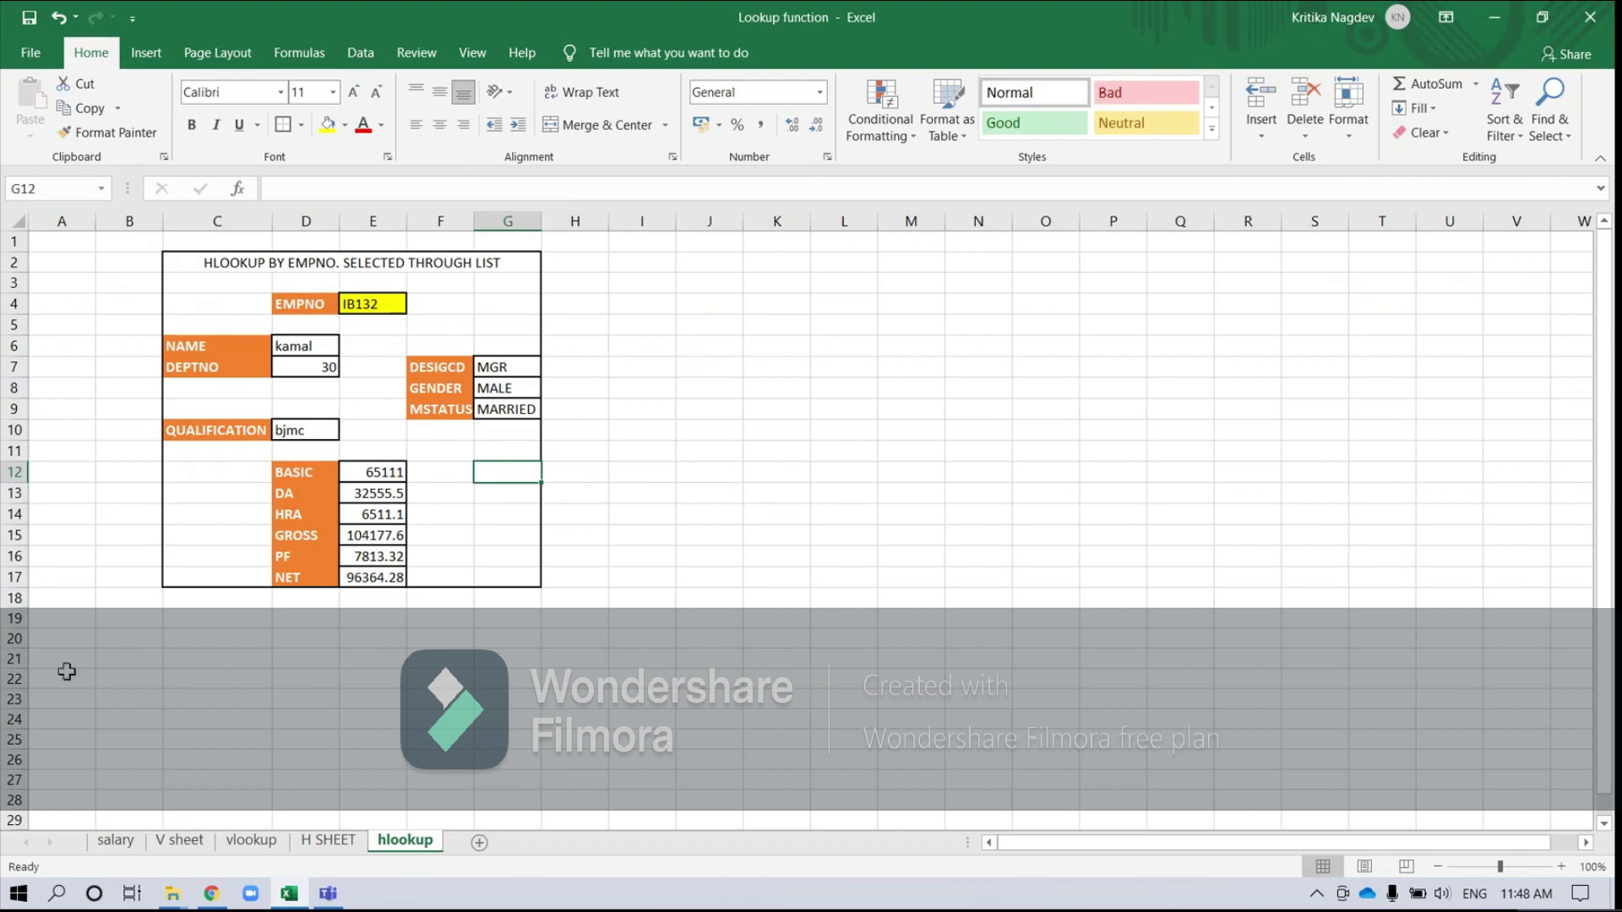
- Test the completed HLOOKUP form by choosing several different employee numbers from the EMPNO list in E4
click(384, 308)
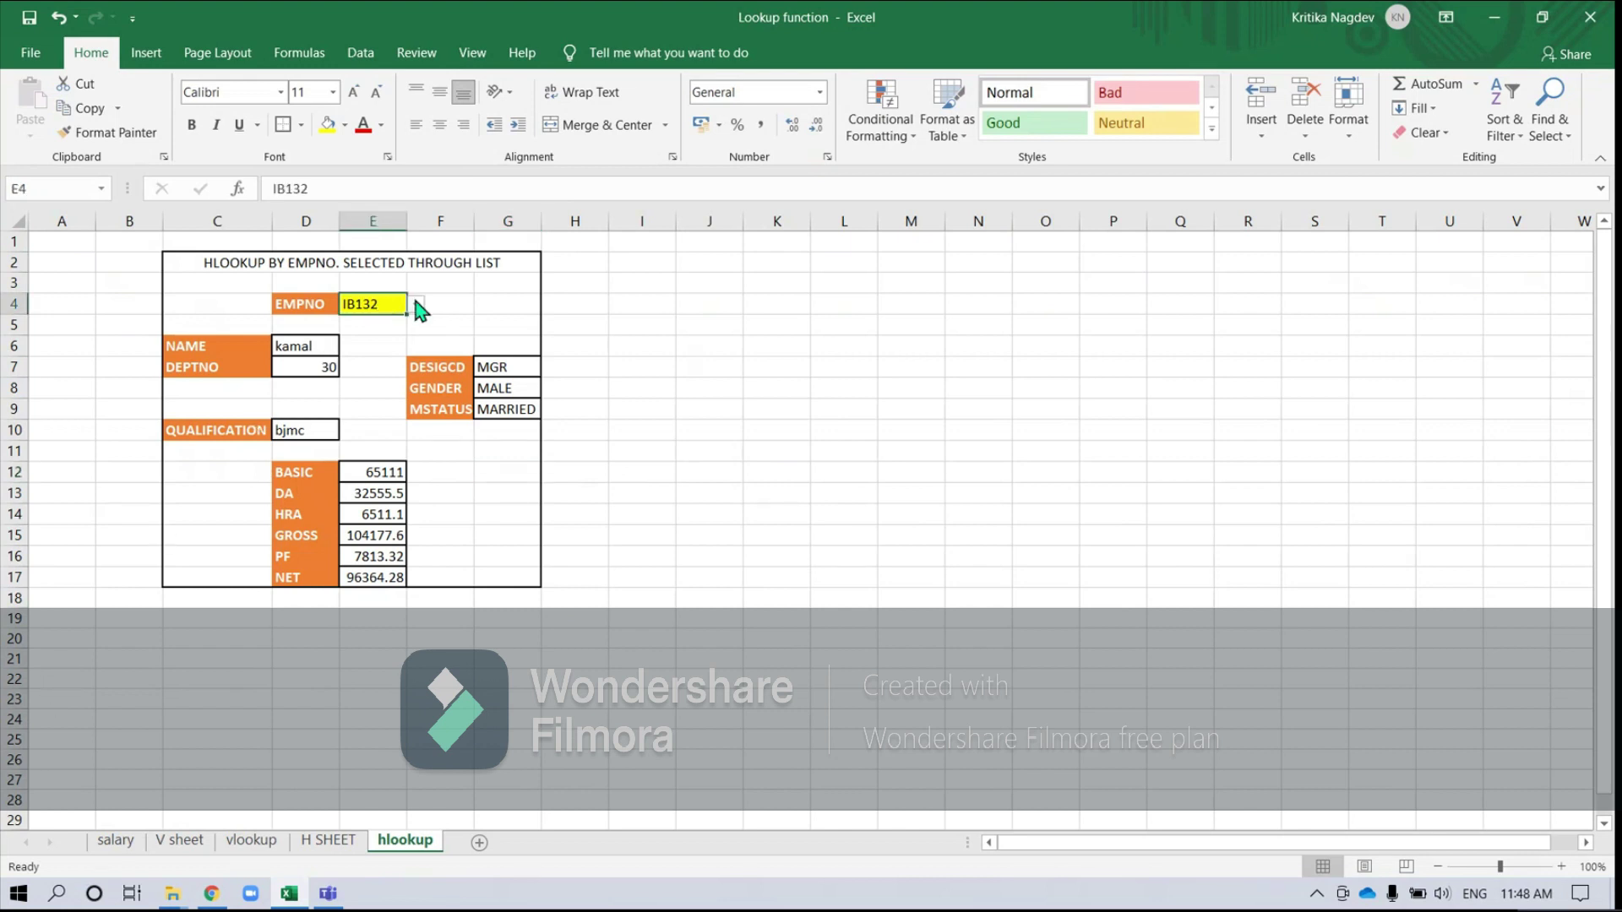
click(416, 304)
click(390, 342)
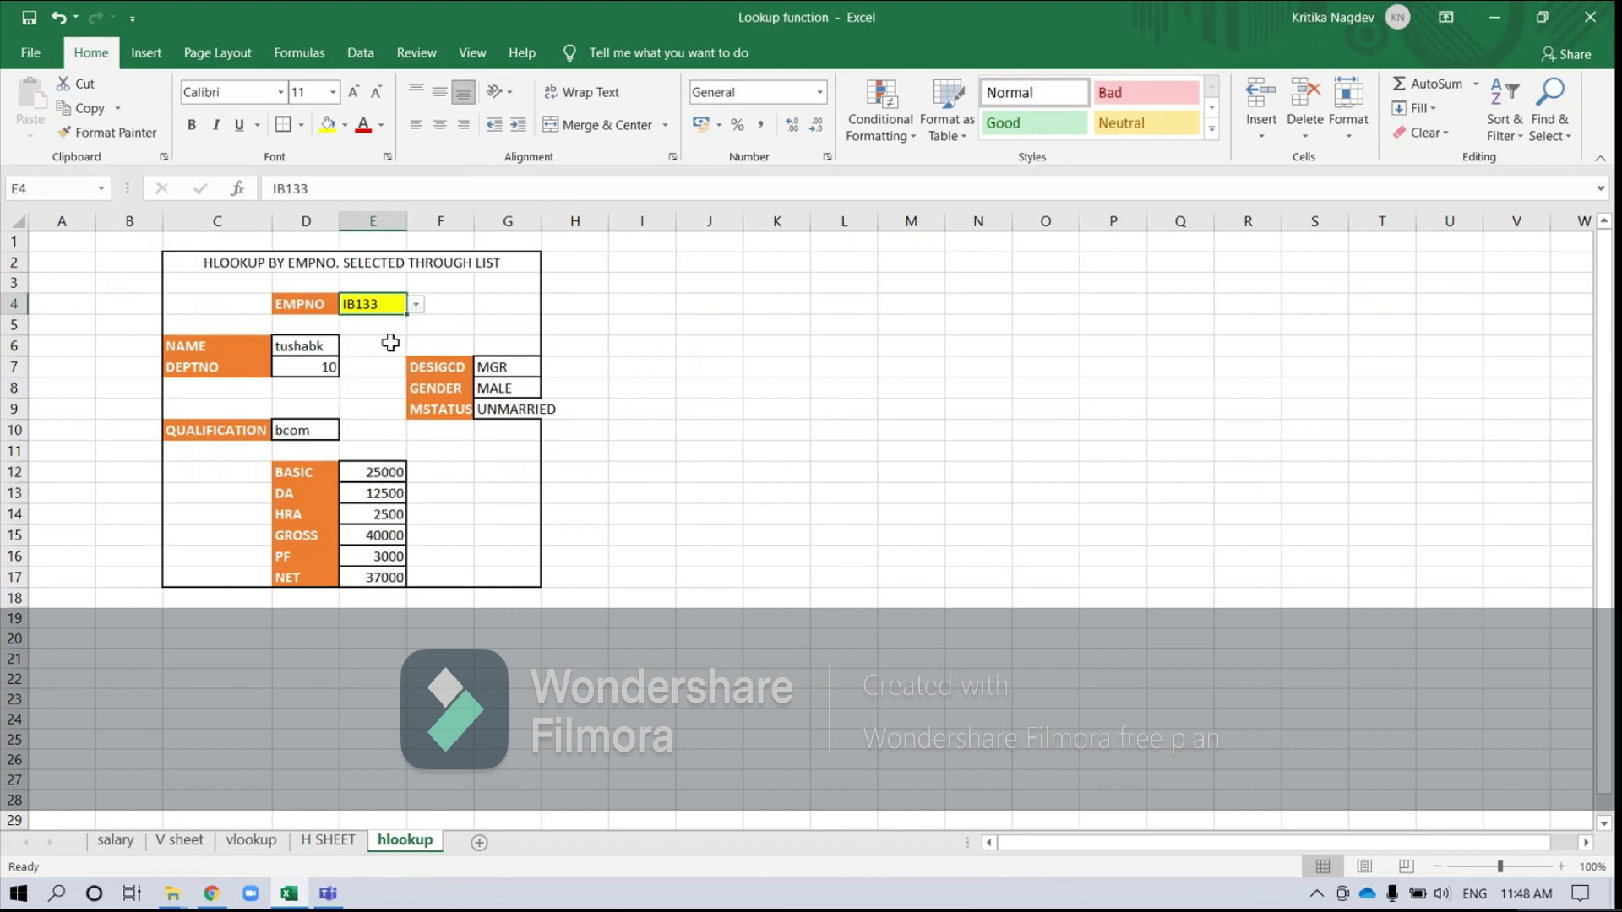
click(417, 305)
drag(411, 385, 419, 326)
click(364, 379)
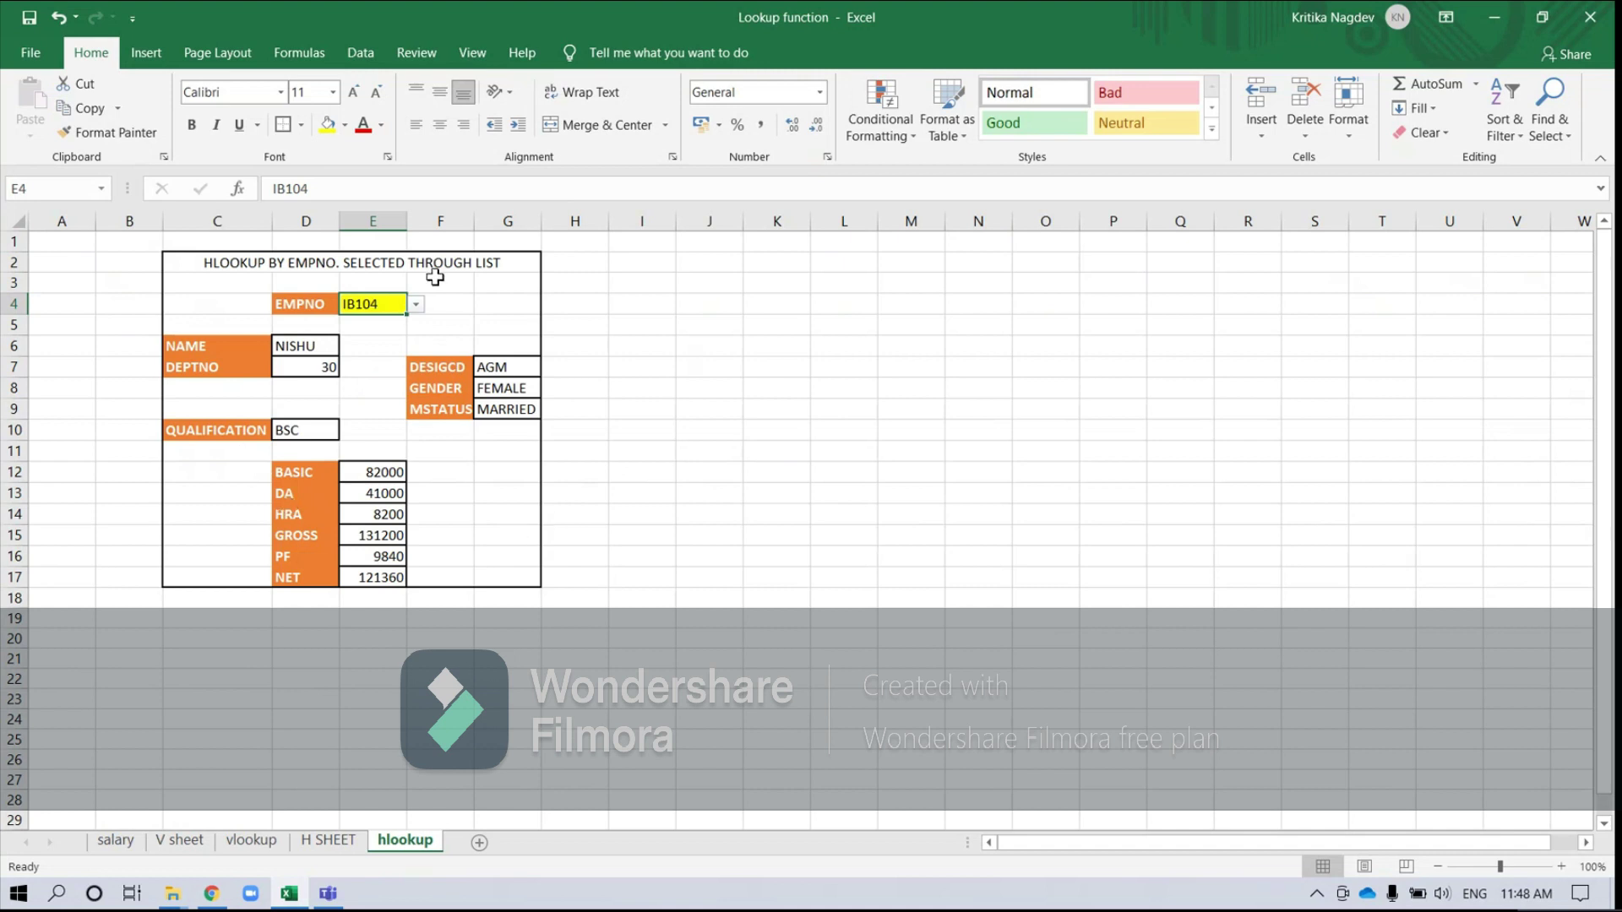
click(417, 305)
scroll(416, 351, down, 1)
click(363, 420)
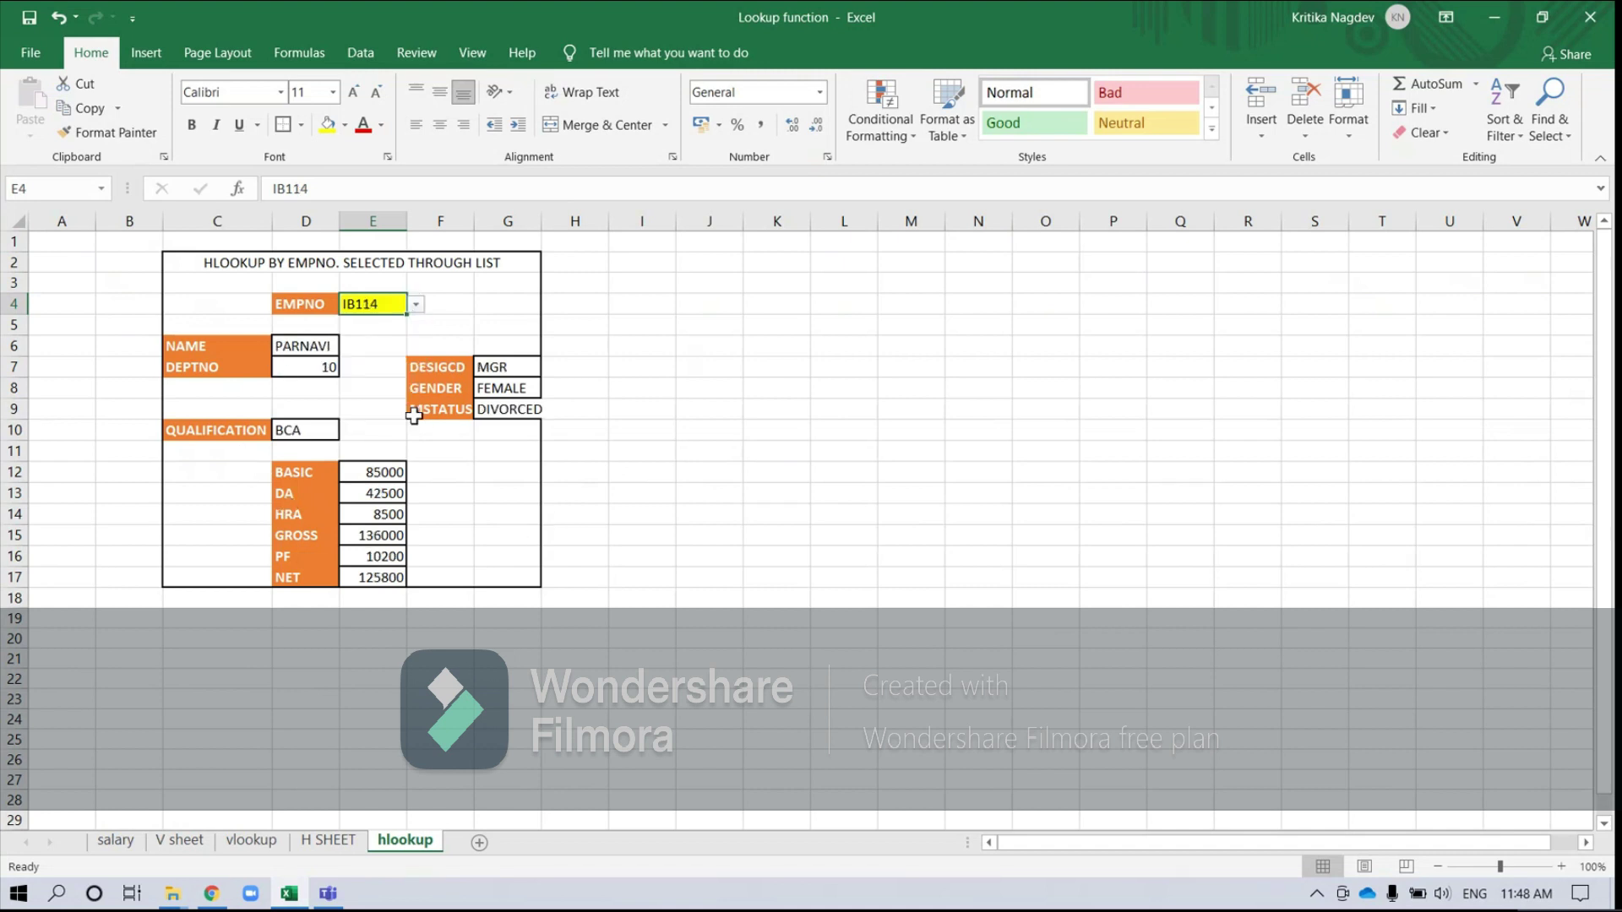
click(418, 305)
click(386, 369)
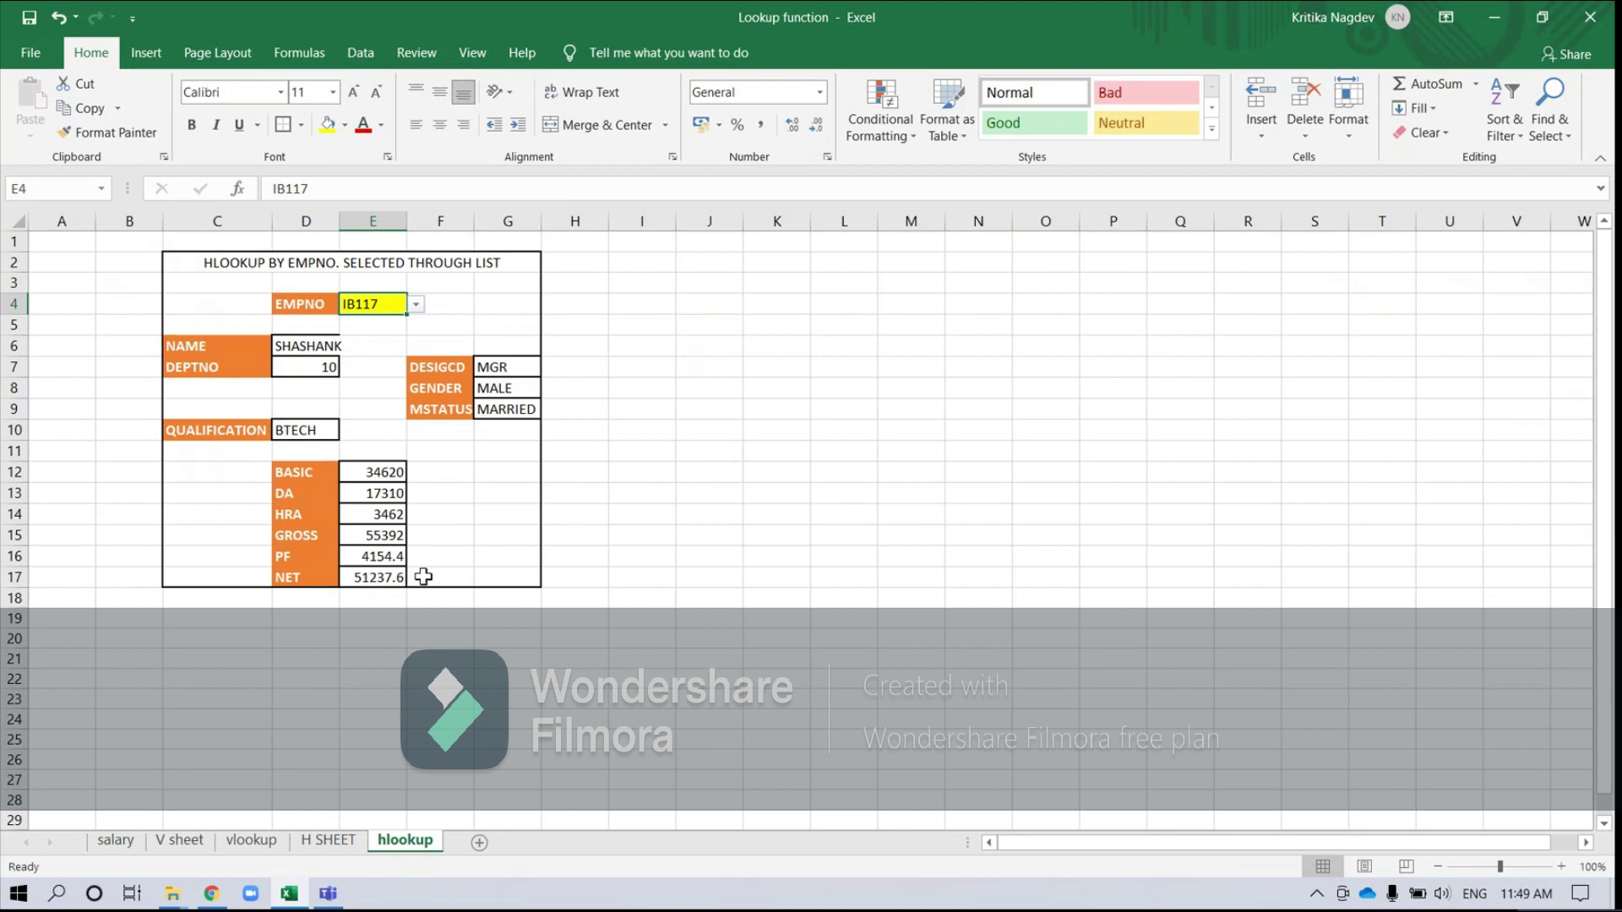
click(440, 493)
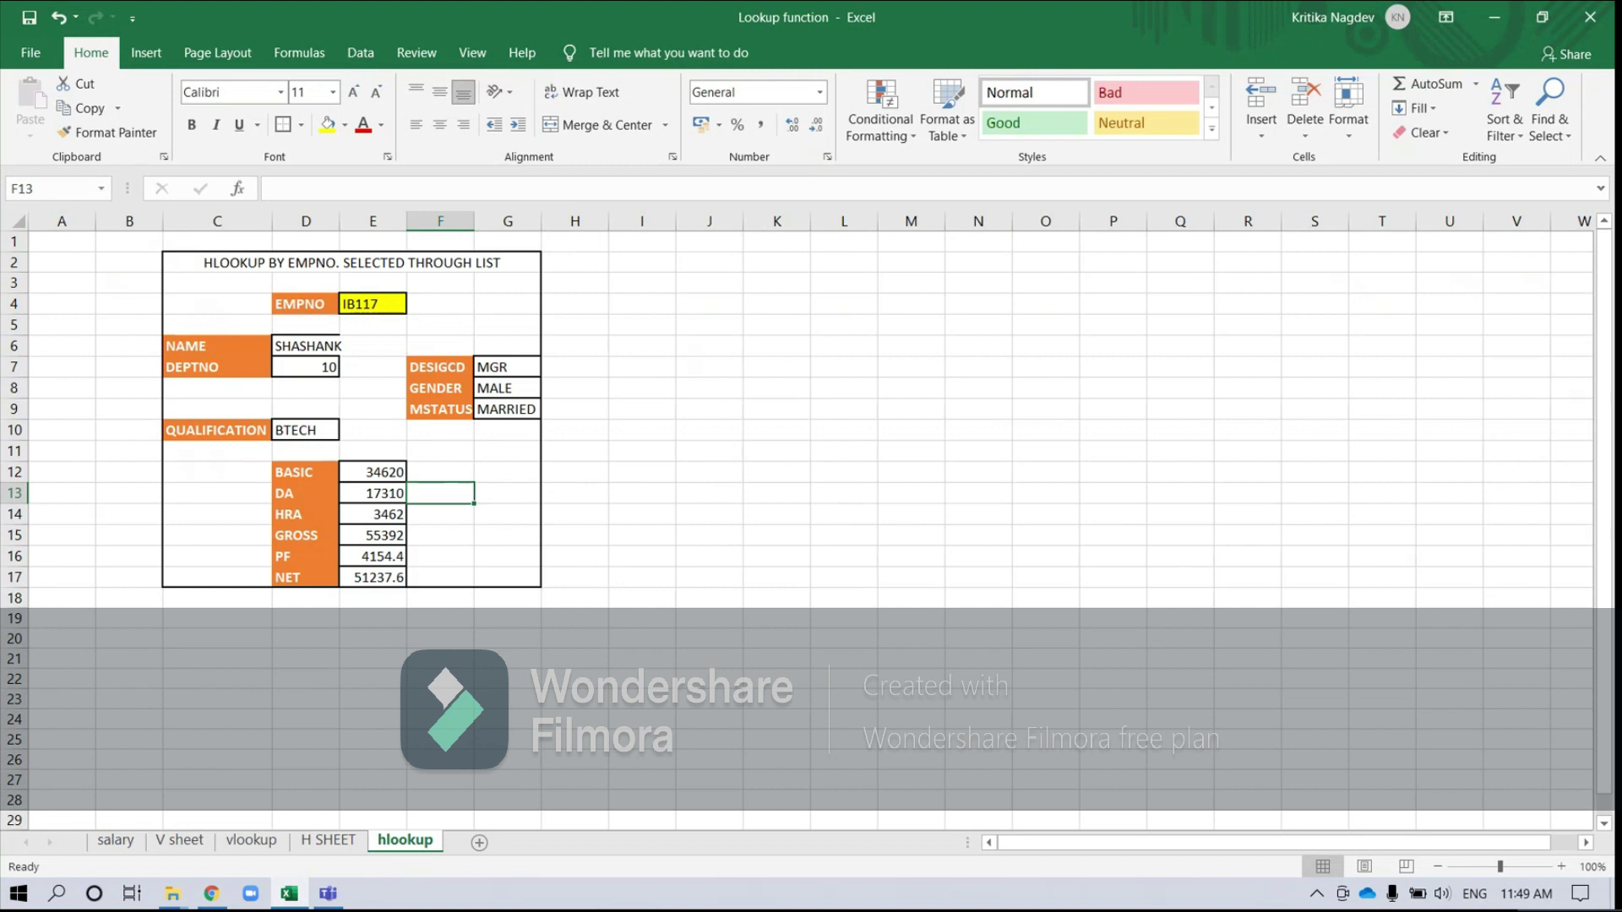
- Go to the salary sheet and look through its employee records down to about row 29
click(117, 841)
key(Down)
key(Down)
key(Down)
key(Down)
key(Down)
key(Down)
key(Down)
key(Down)
key(Down)
key(Down)
key(Down)
key(Down)
key(Down)
key(Down)
key(Down)
key(Down)
key(Down)
key(Down)
key(Down)
key(Down)
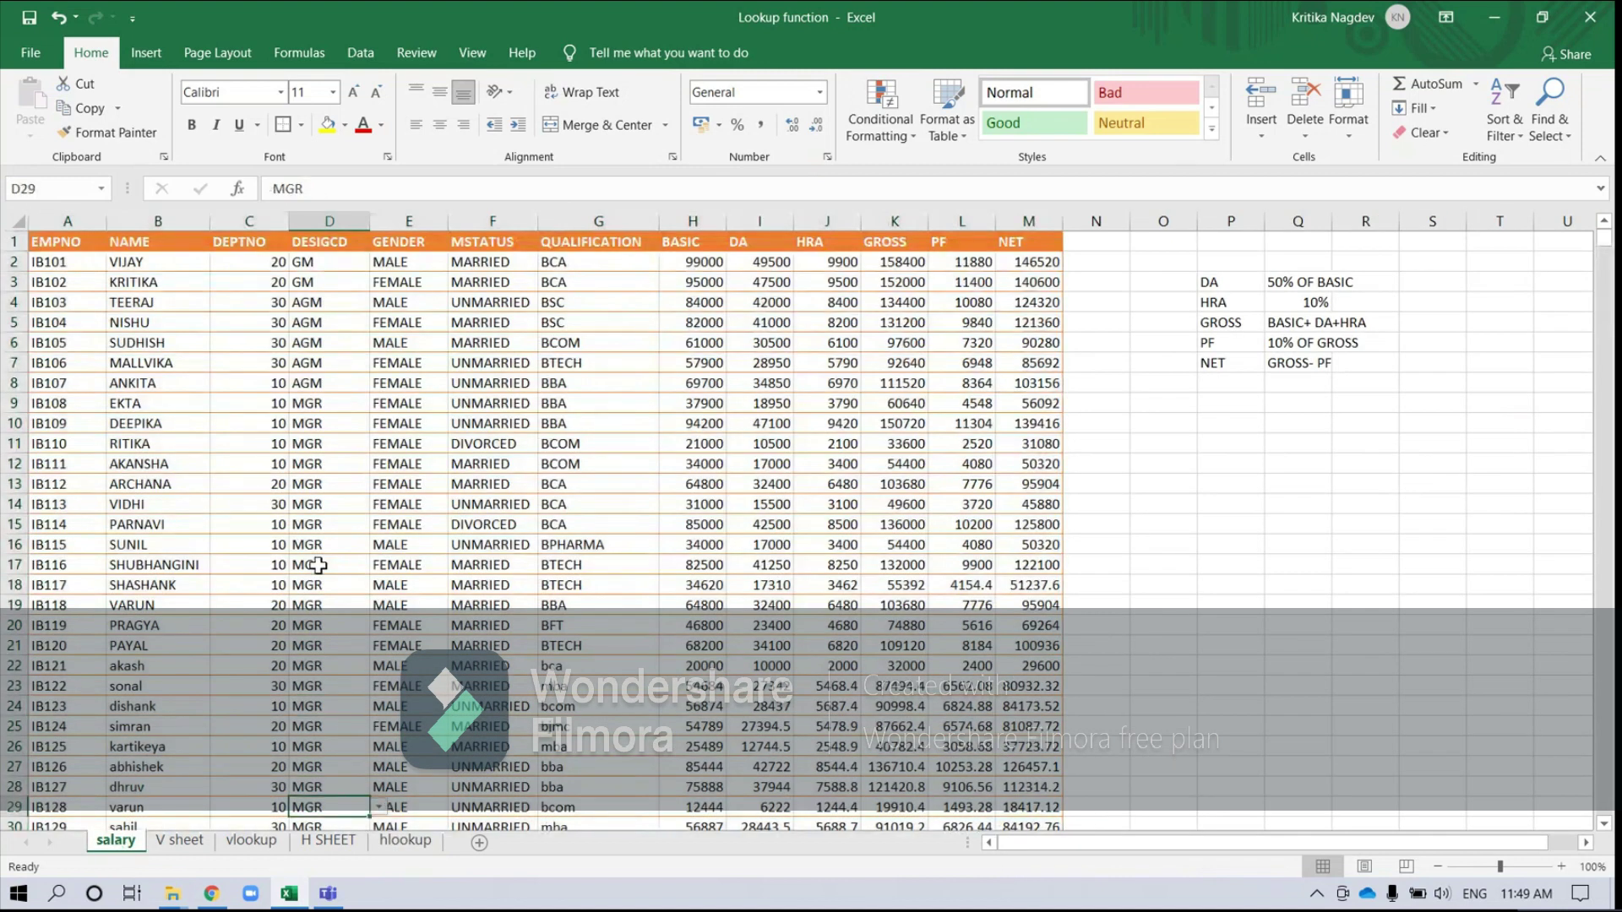
key(Up)
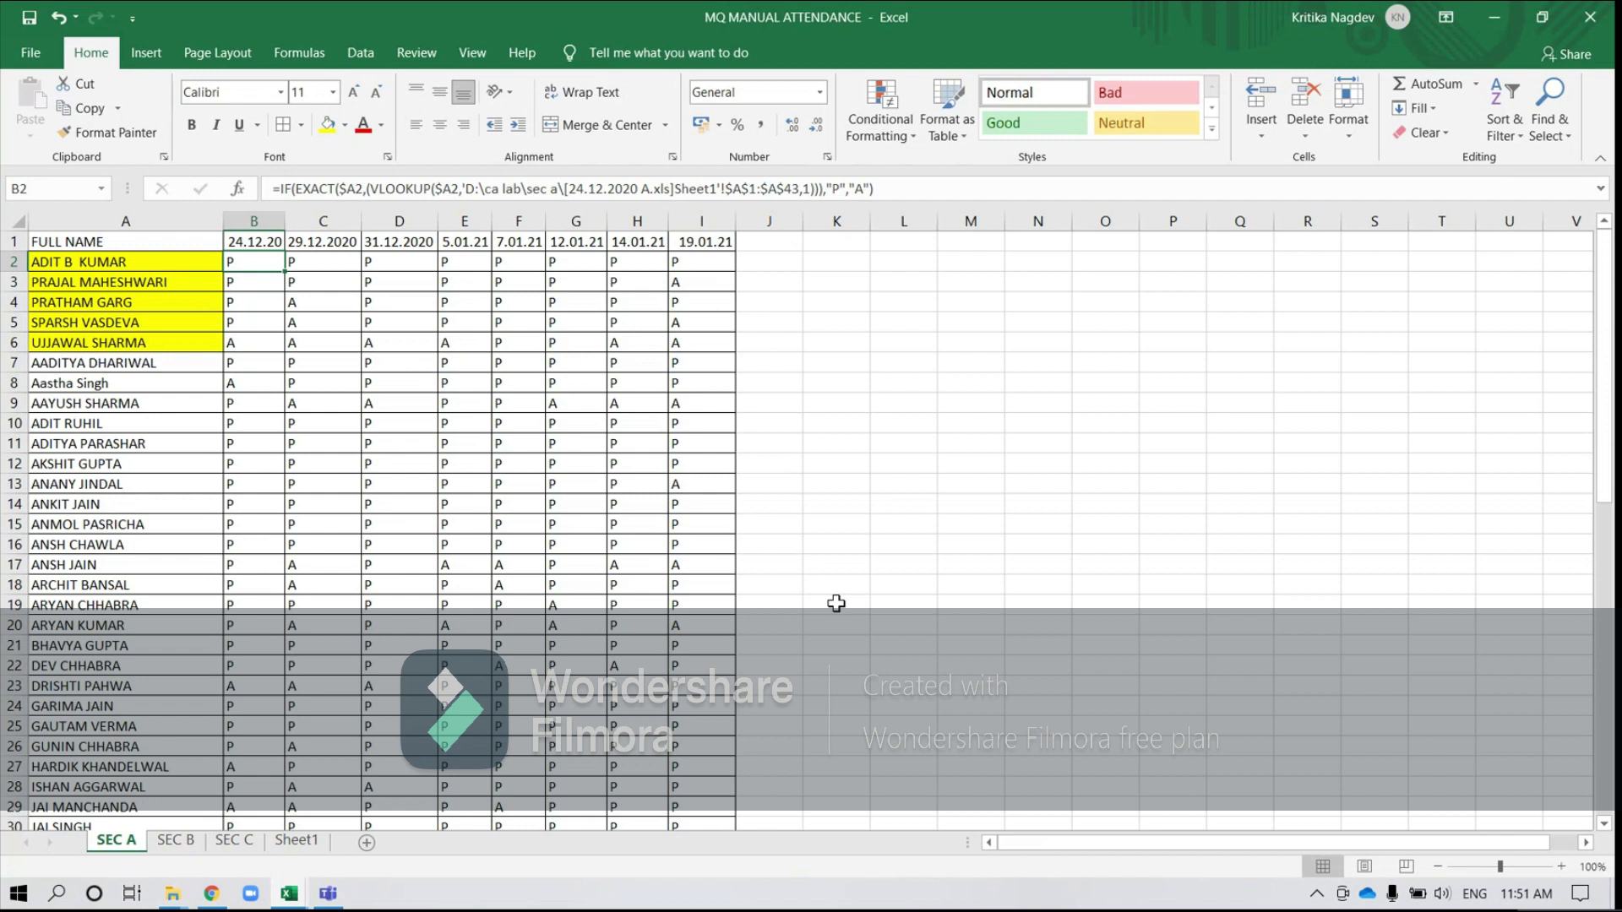
- Switch to the ca lab folder in File Explorer and open its sec a folder of attendance files
click(166, 897)
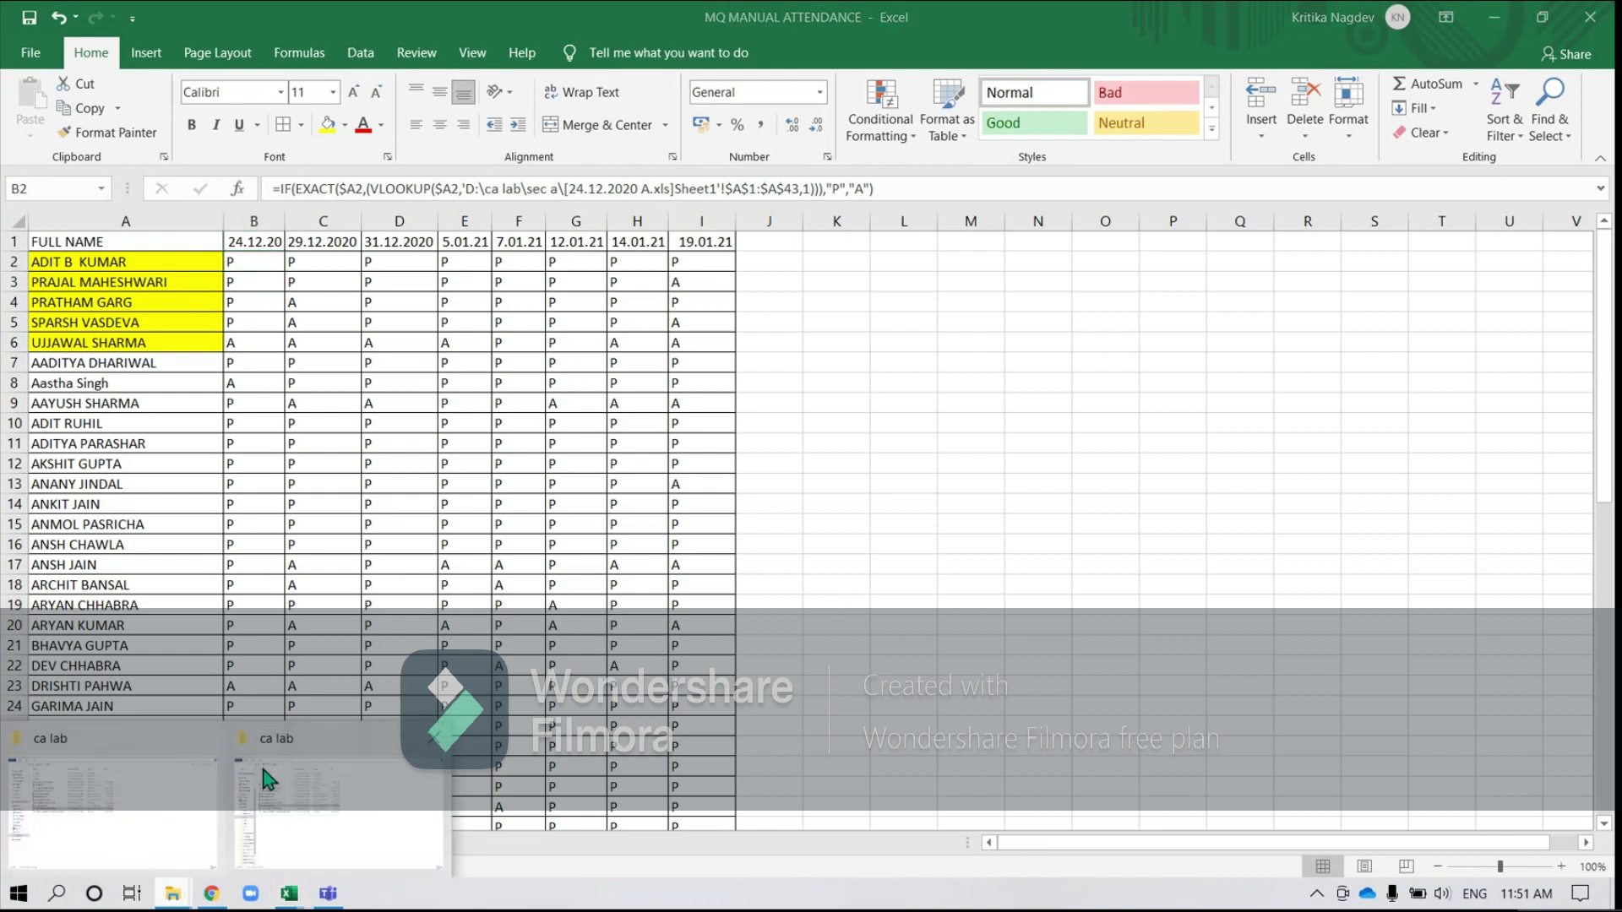
click(173, 794)
double_click(270, 140)
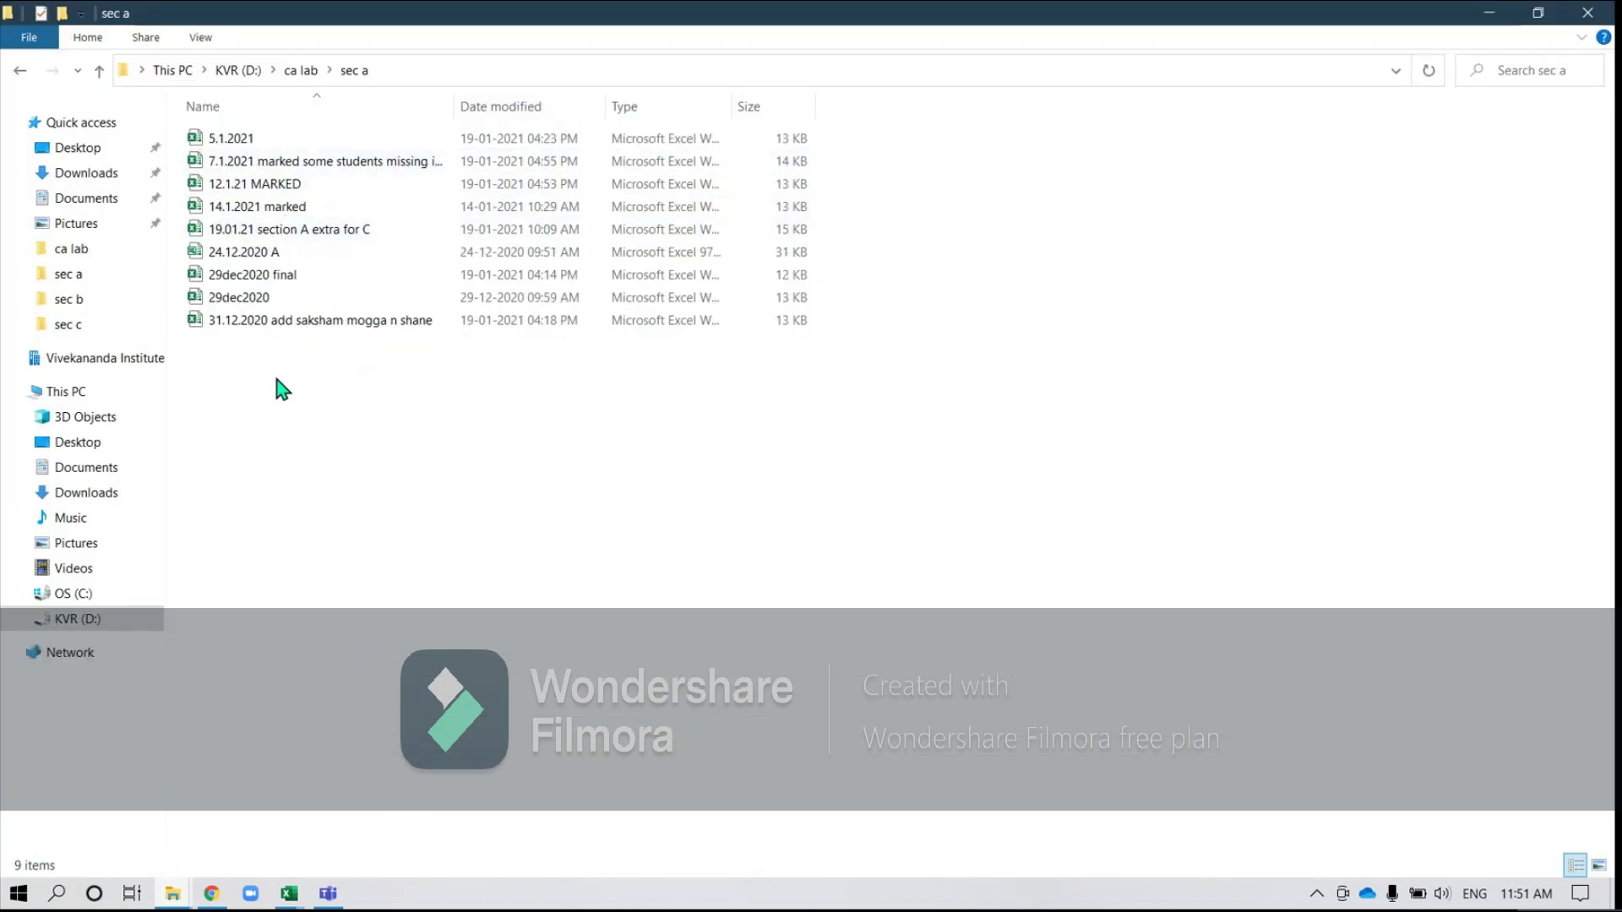
- Switch to the MQ MANUAL ATTENDANCE workbook and examine the VLOOKUP attendance formulas down the 24.12.20 column of the SEC A sheet
key(alt+Tab)
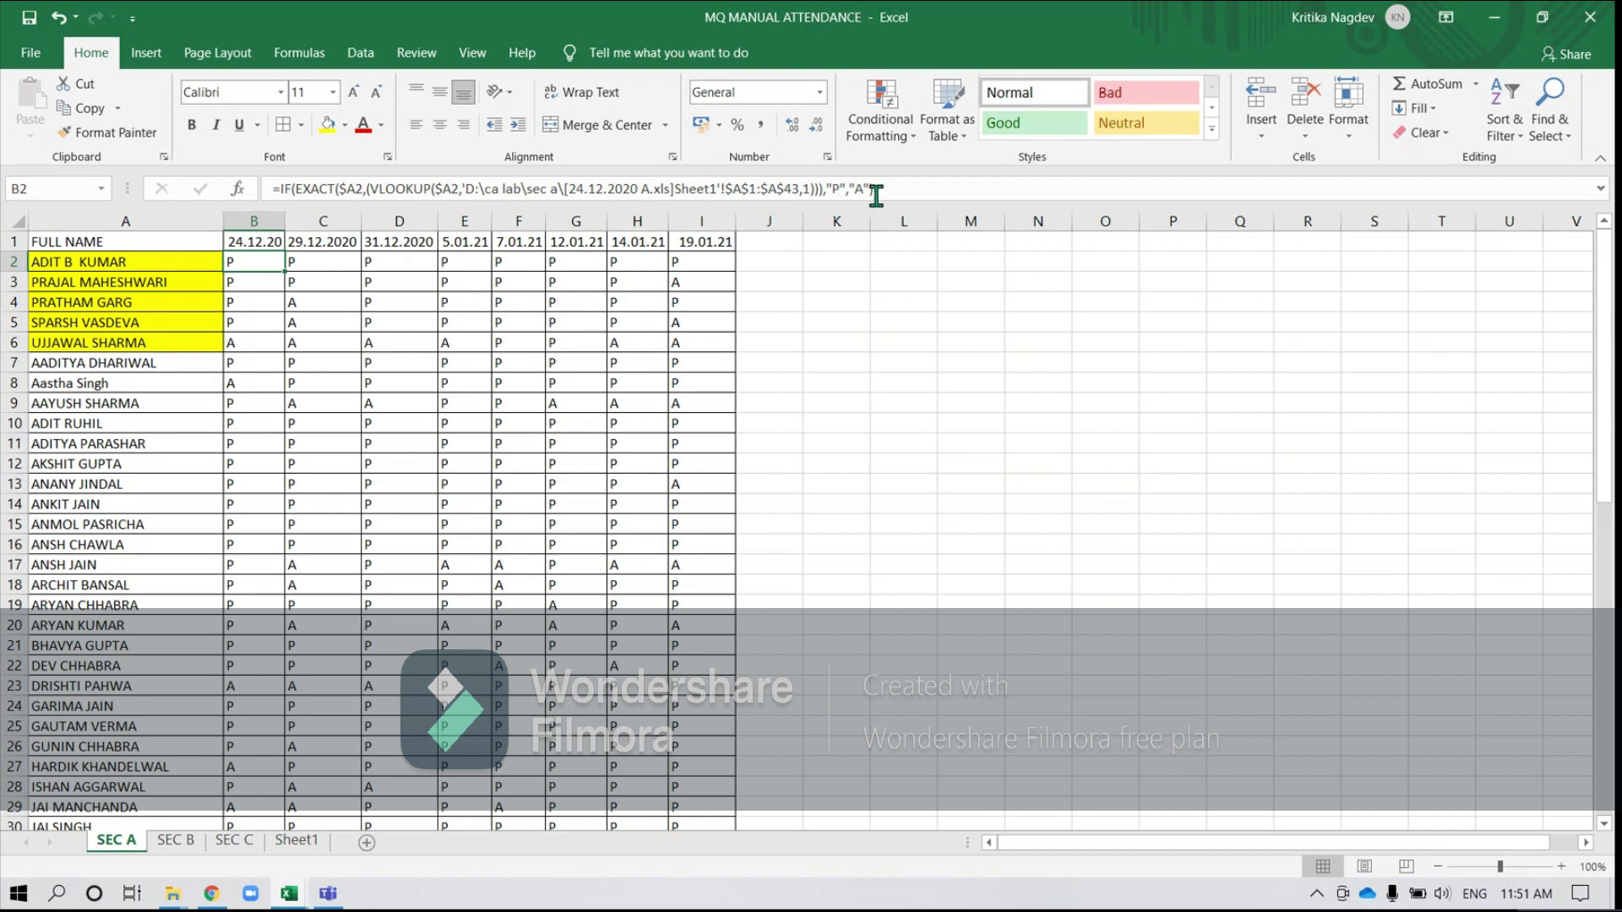
click(240, 358)
click(237, 465)
click(241, 563)
key(Down)
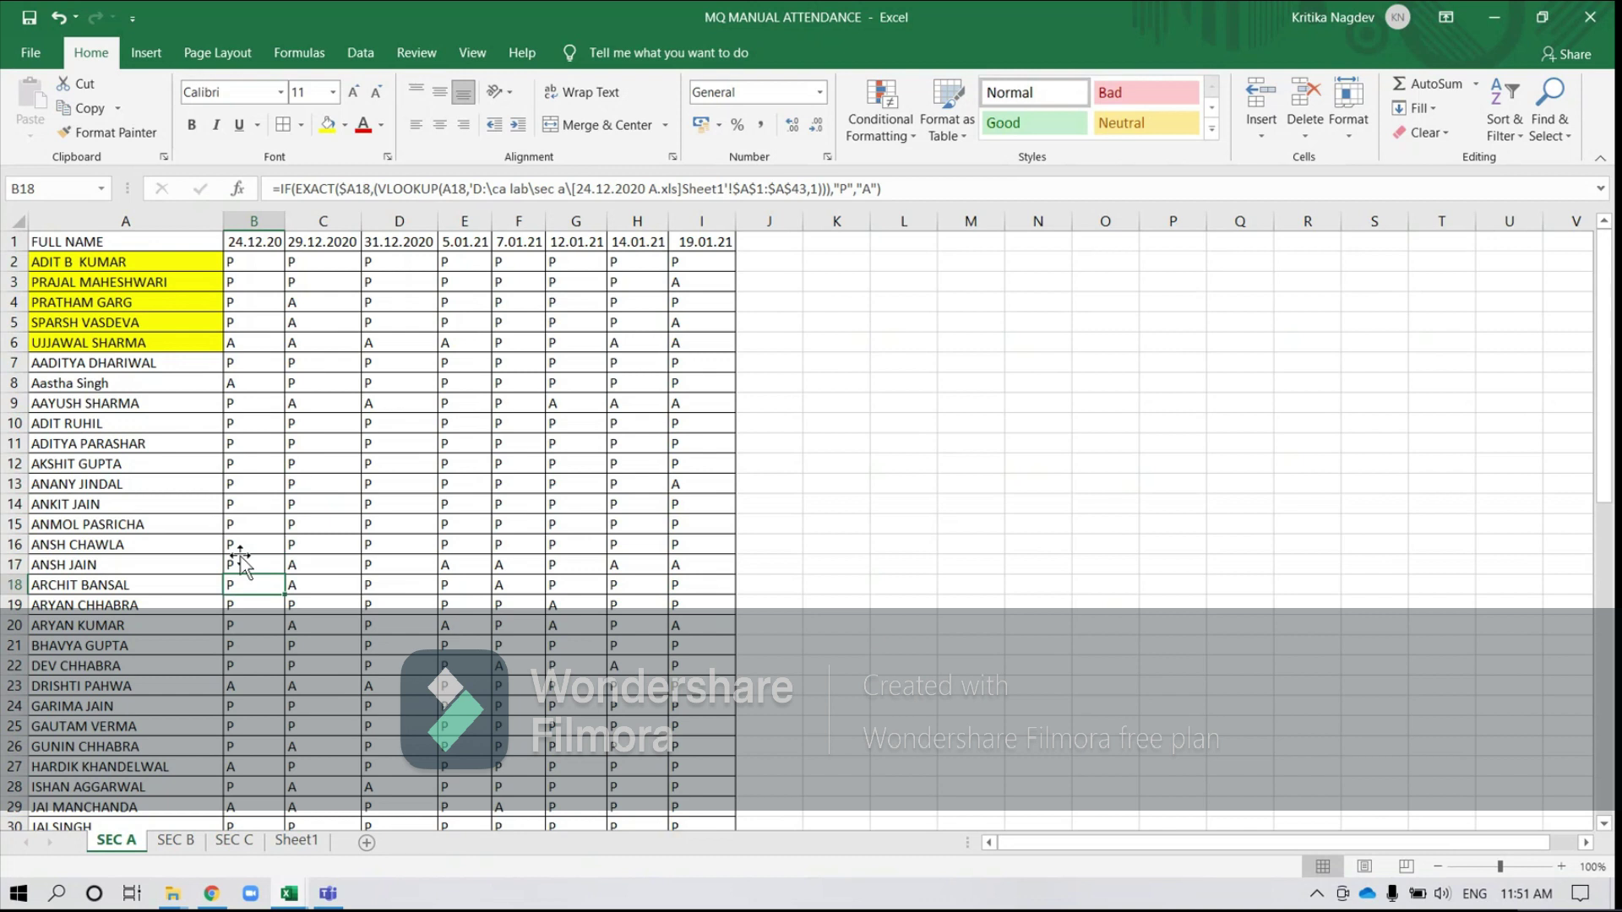
key(Down)
key(Down)
key(Down)
key(Down)
key(Down)
key(Down)
key(Down)
key(Down)
key(Down)
key(Down)
key(Down)
key(Down)
key(Down)
key(Down)
key(Down)
key(Down)
key(Down)
key(Down)
key(Down)
key(Down)
key(Up)
key(Up)
key(Up)
key(Up)
key(Up)
key(Up)
key(Up)
key(Up)
key(Up)
key(Up)
key(Up)
key(Up)
key(Up)
key(Up)
key(Up)
key(Up)
key(Up)
key(Up)
key(Up)
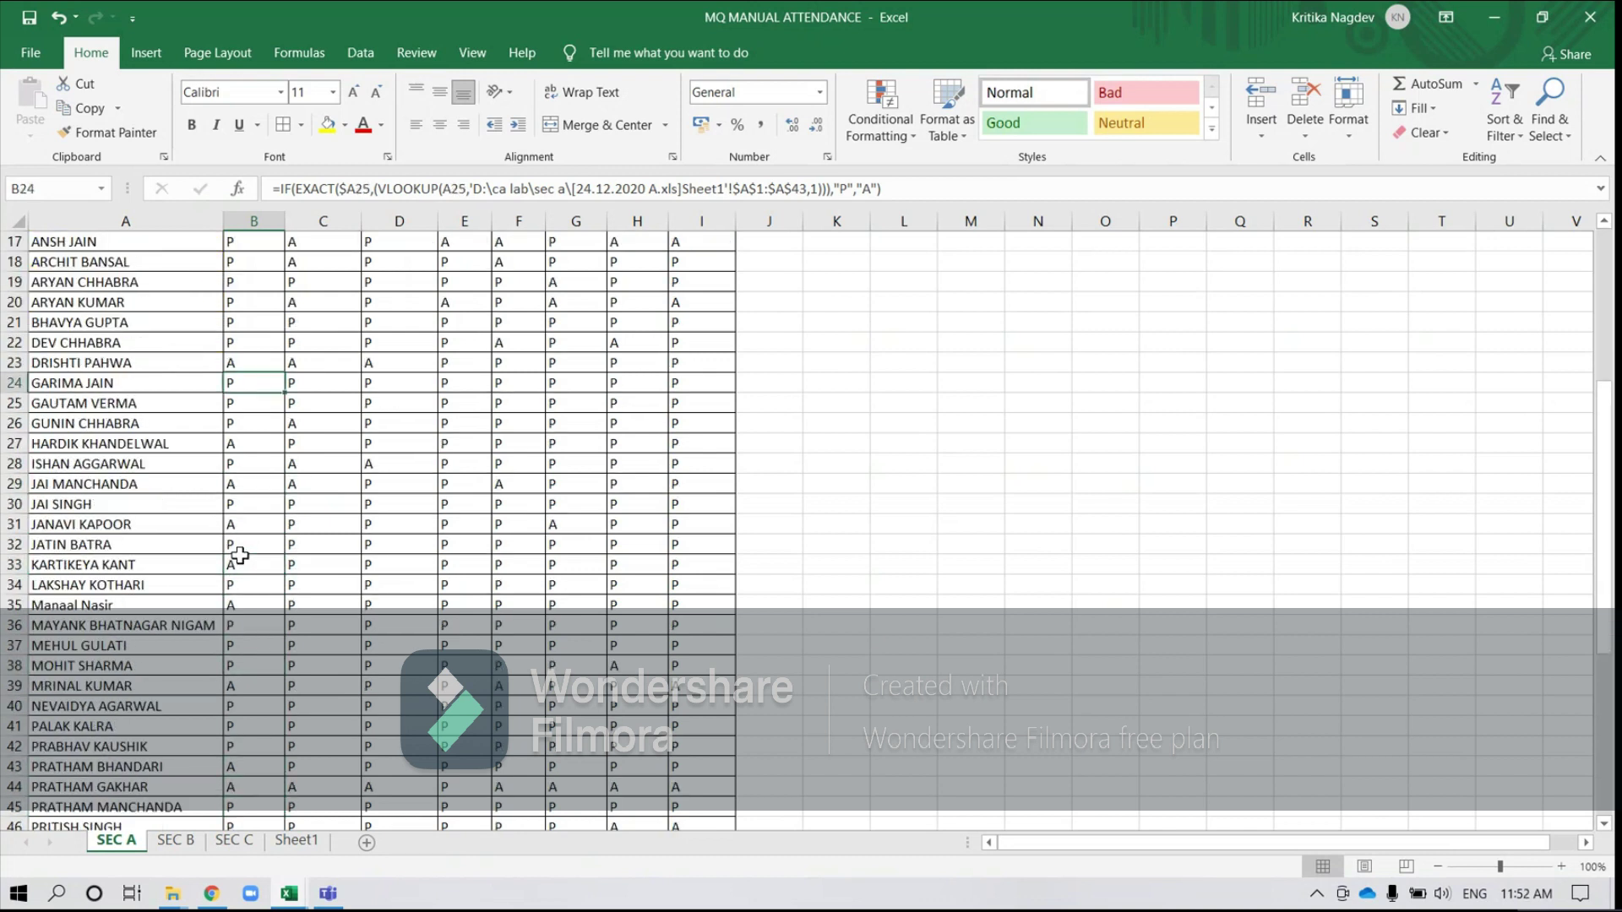
key(Up)
key(Up)
key(Up)
key(Up)
key(Up)
key(Up)
key(Up)
key(Up)
key(Up)
key(Up)
key(Up)
key(Up)
key(Up)
key(Up)
key(Up)
key(Up)
key(Up)
key(Up)
key(Up)
key(Up)
- Examine the attendance formulas across the remaining date columns of the SEC A sheet
key(Right)
key(Right)
key(Right)
key(Right)
key(Right)
key(Right)
key(Right)
key(Right)
key(Right)
key(Right)
key(Left)
key(Left)
key(Left)
key(Right)
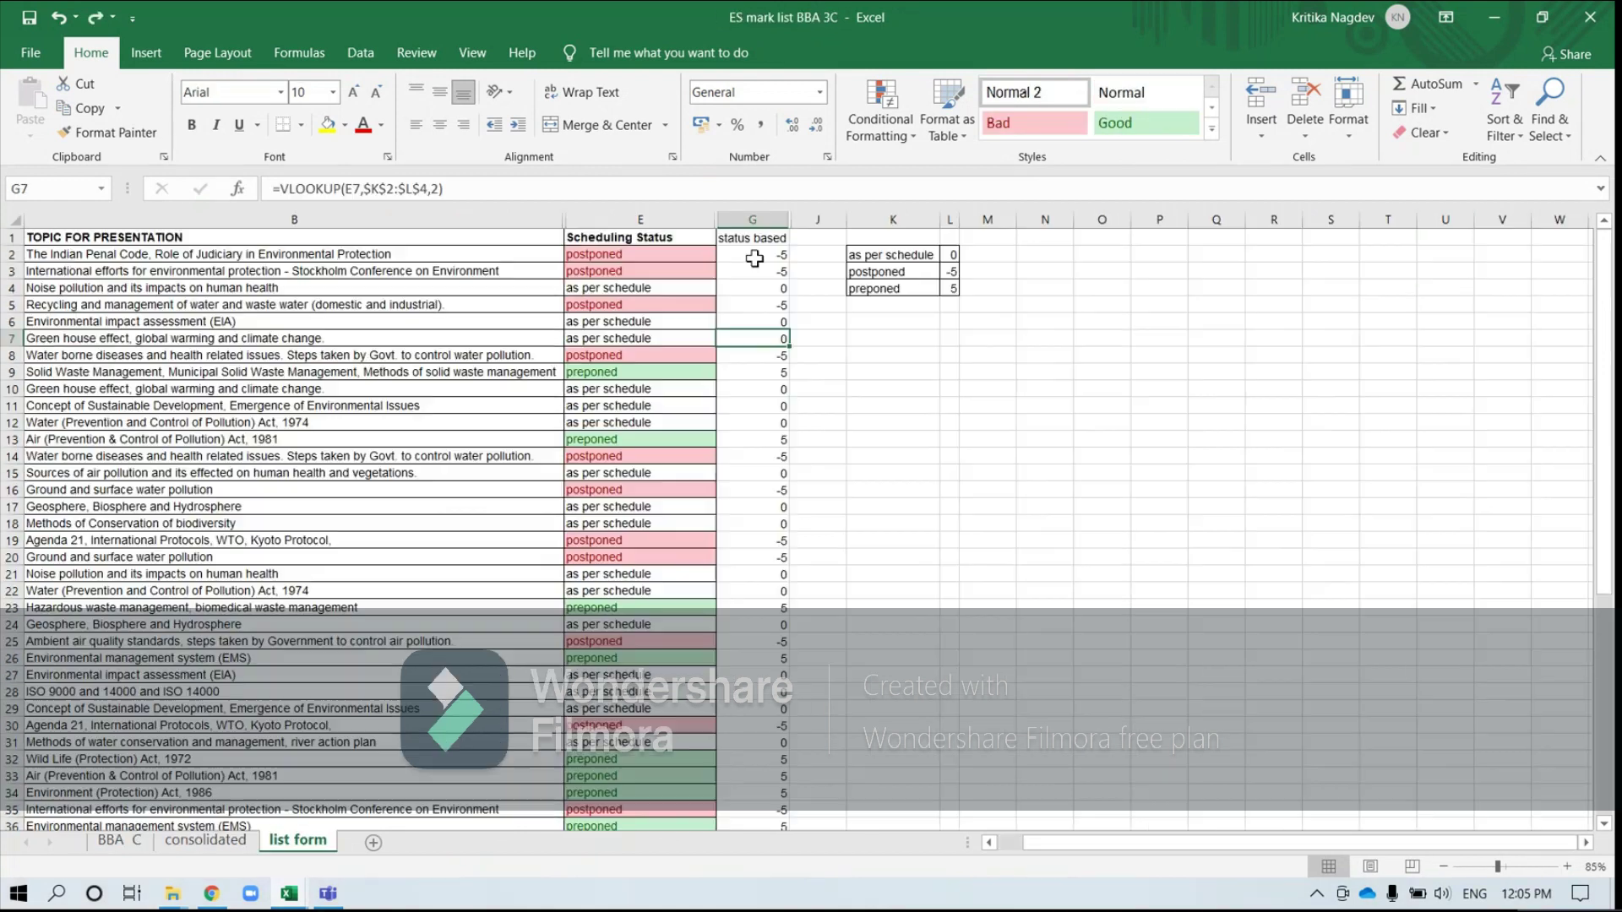
- Replace the formula in G2 of the list form sheet with =VLOOKUP(E2,K2:L4,2)
click(755, 258)
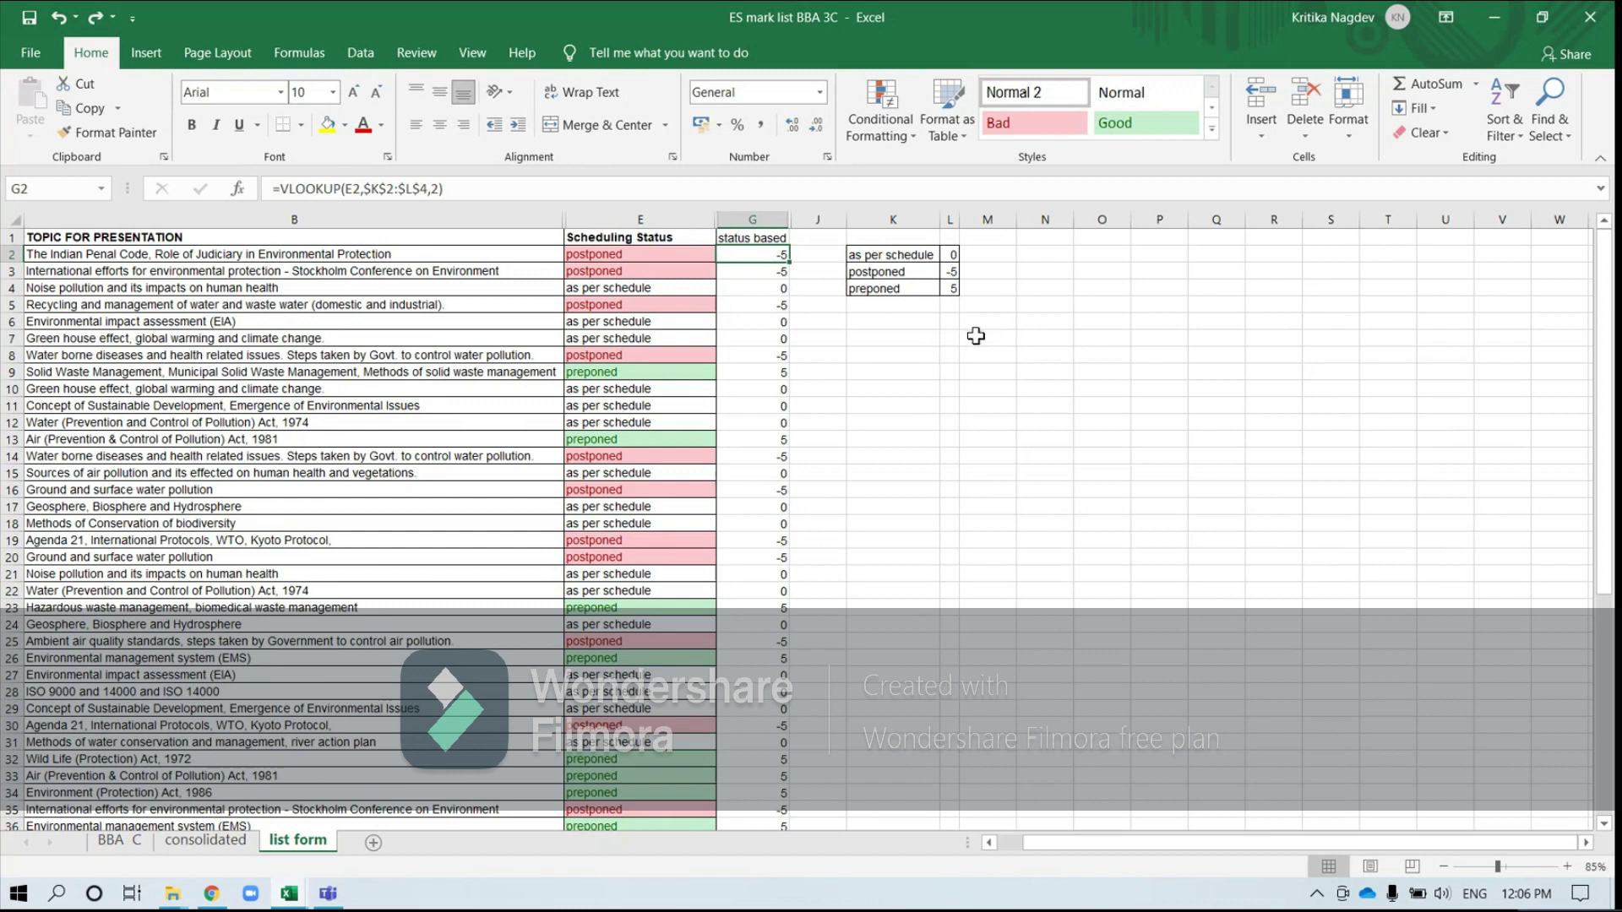
text(=)
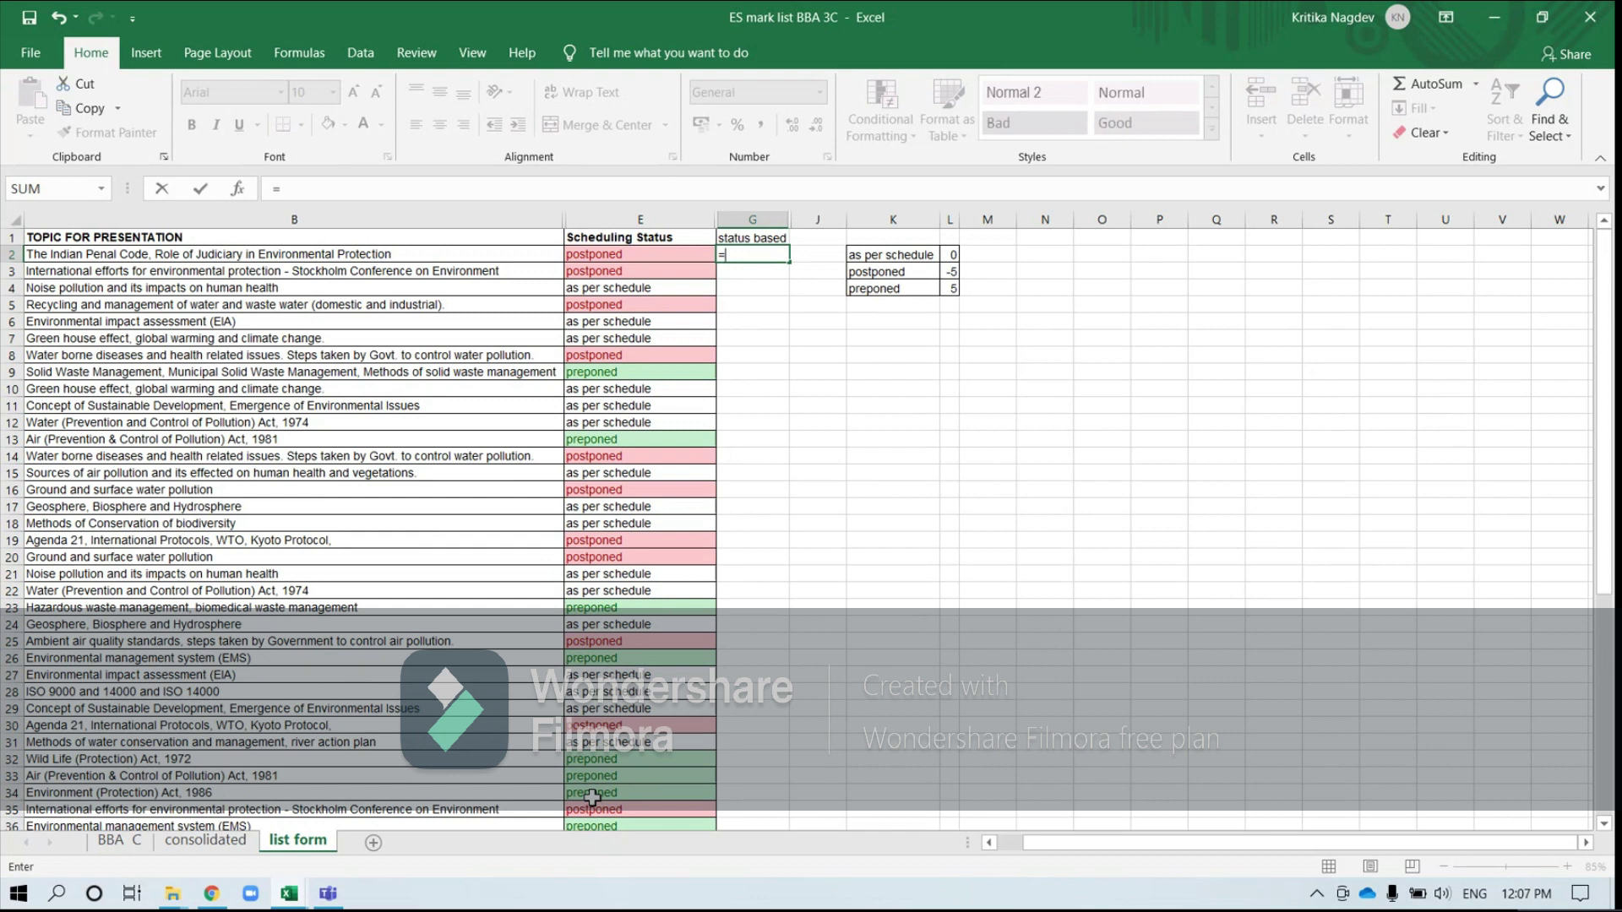
text(vlo)
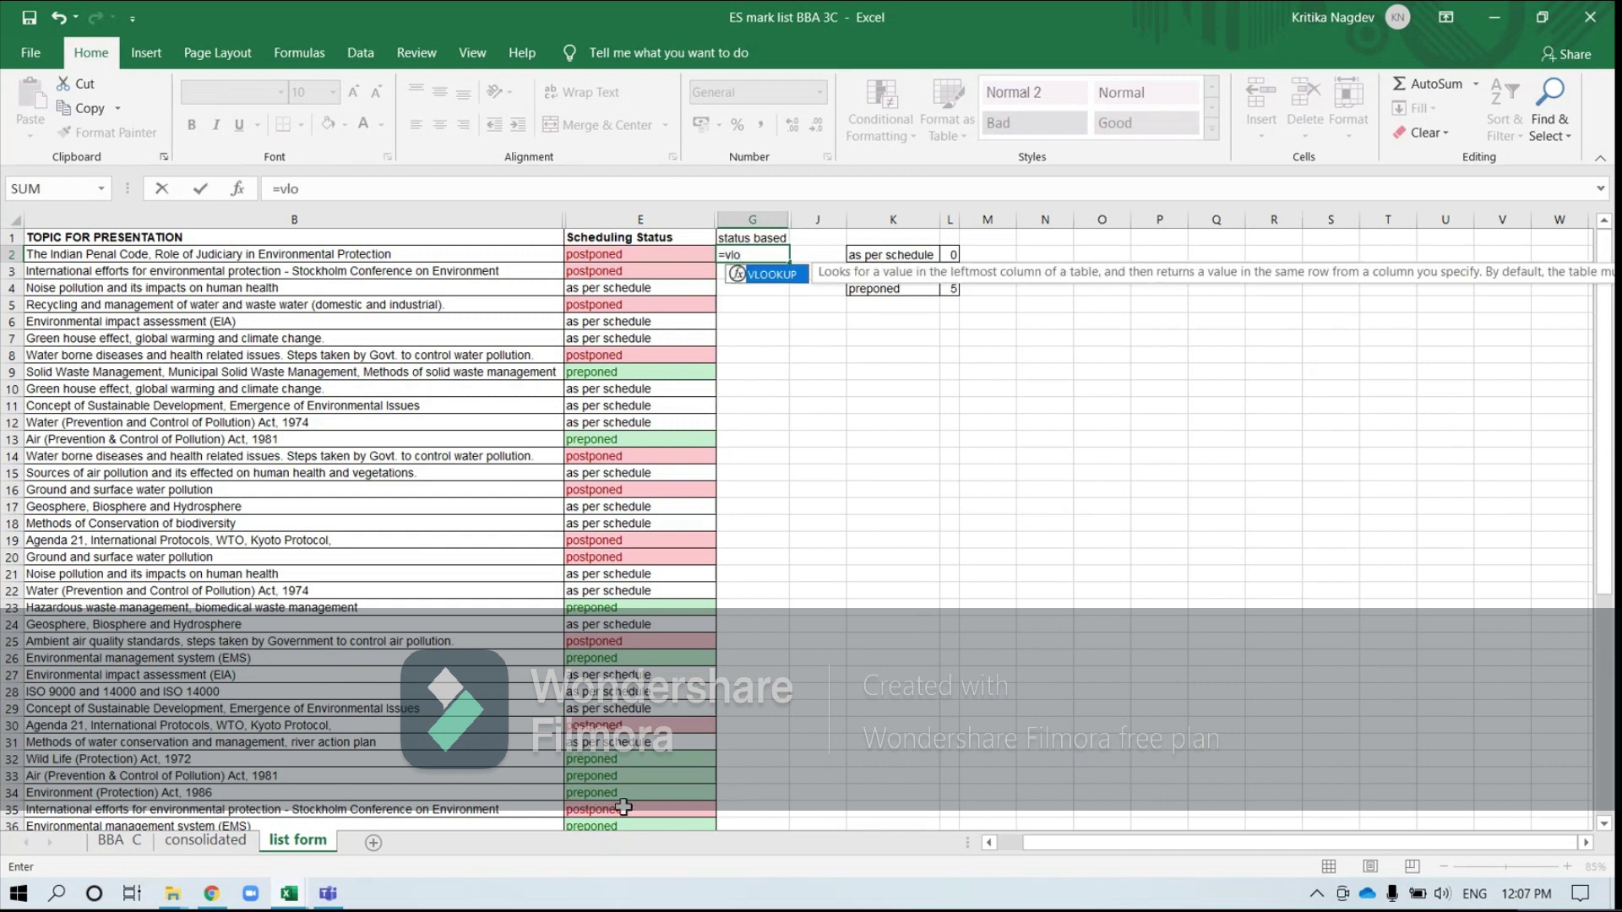
double_click(760, 274)
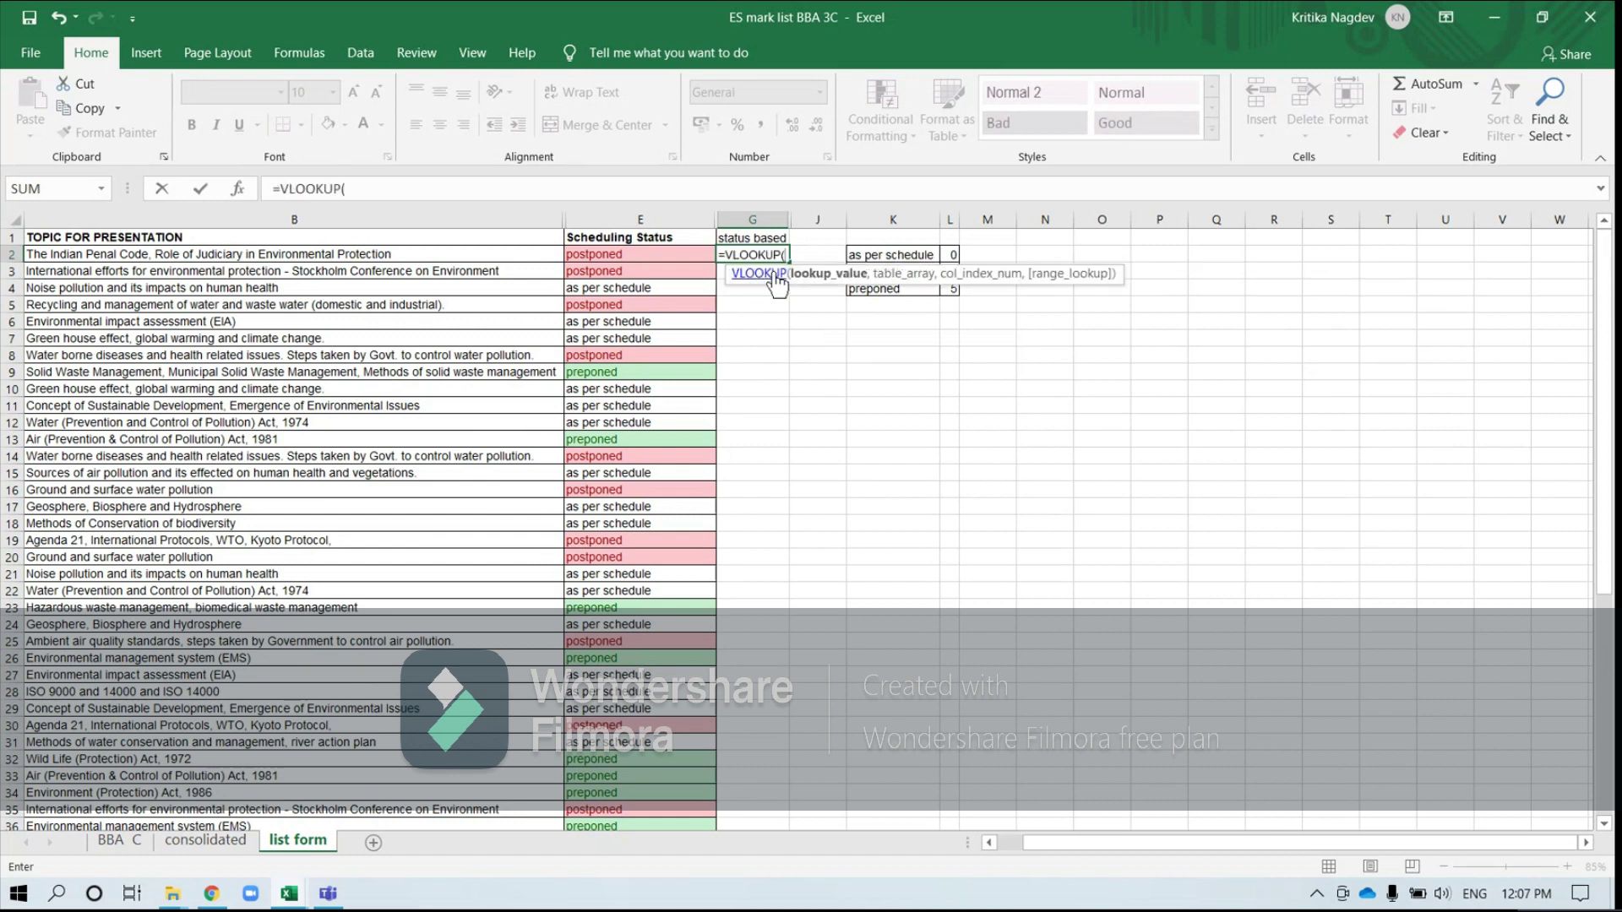
click(625, 255)
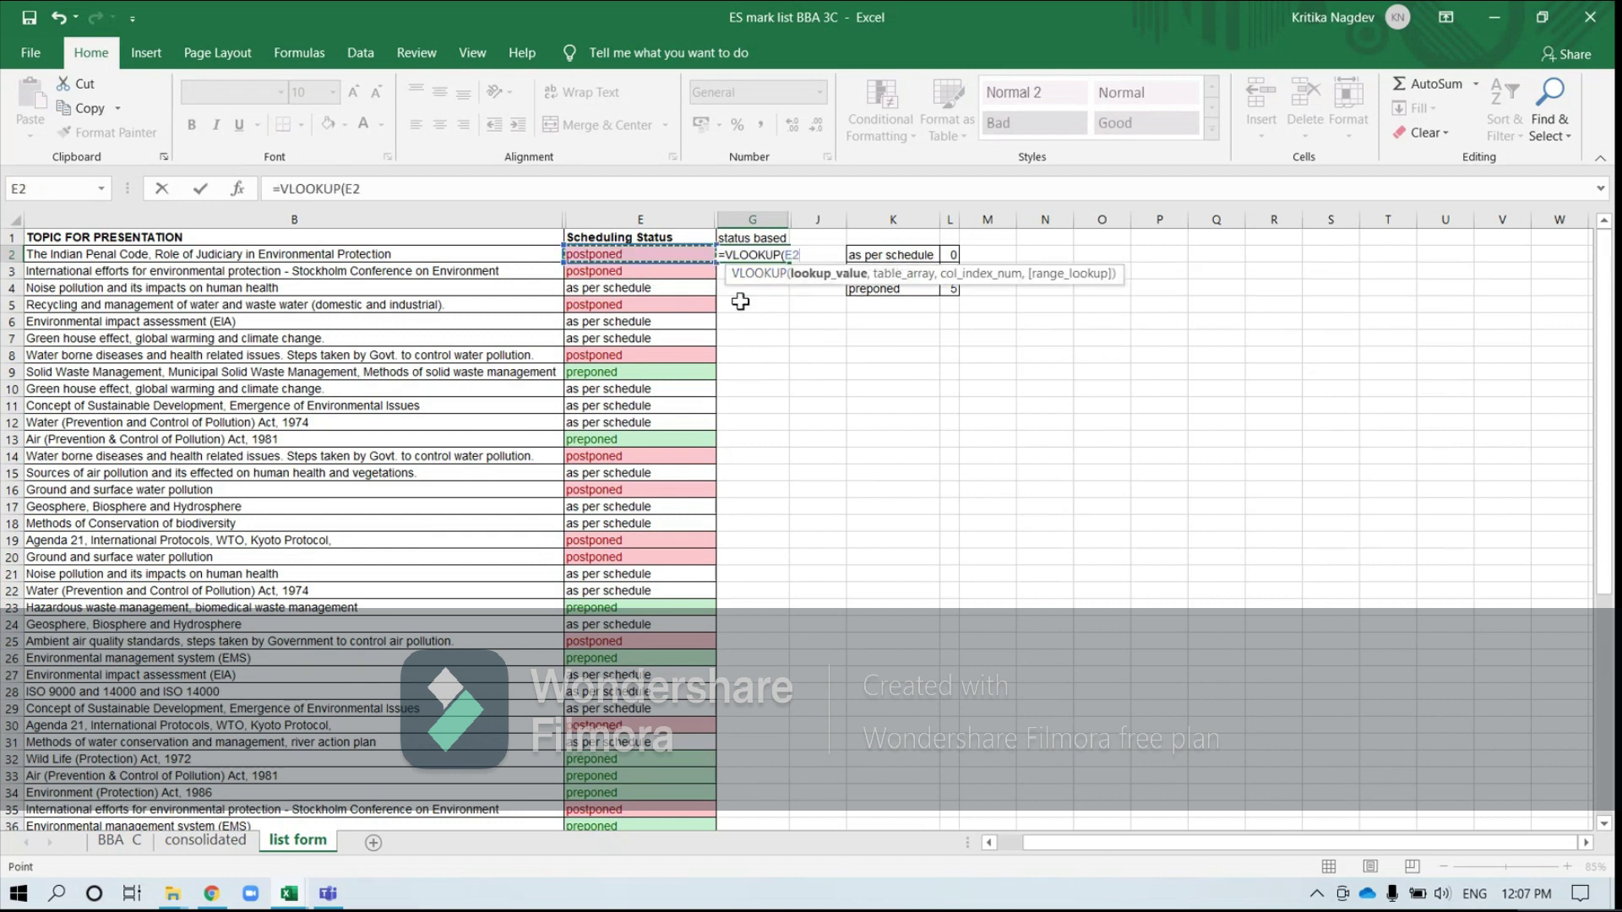
text(,)
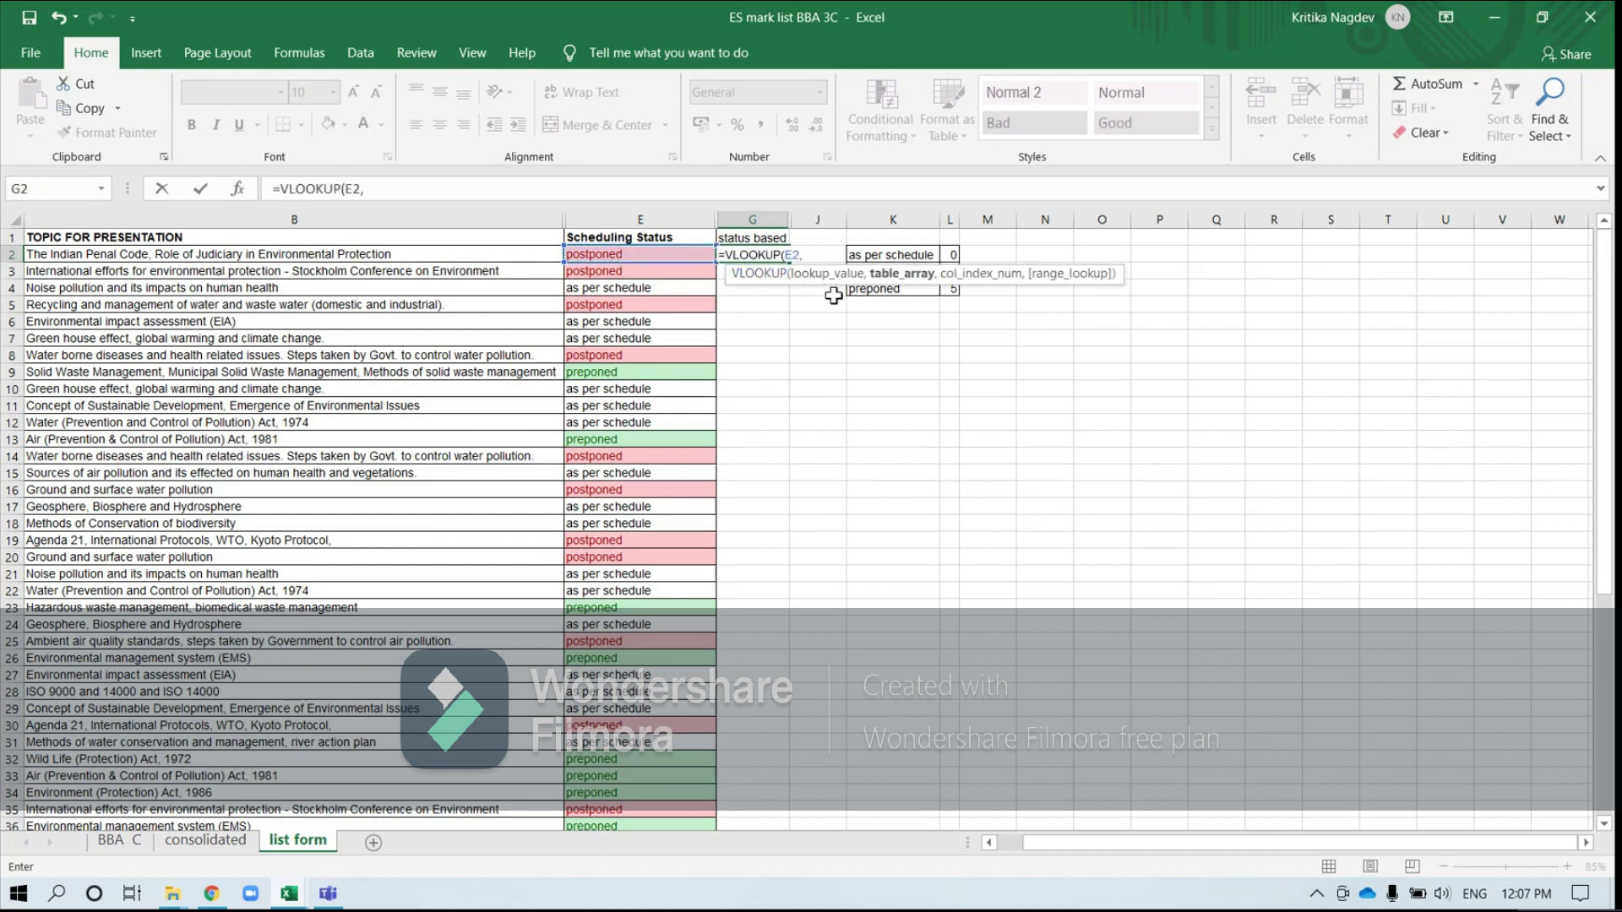
click(892, 241)
click(884, 256)
drag(885, 256, 949, 285)
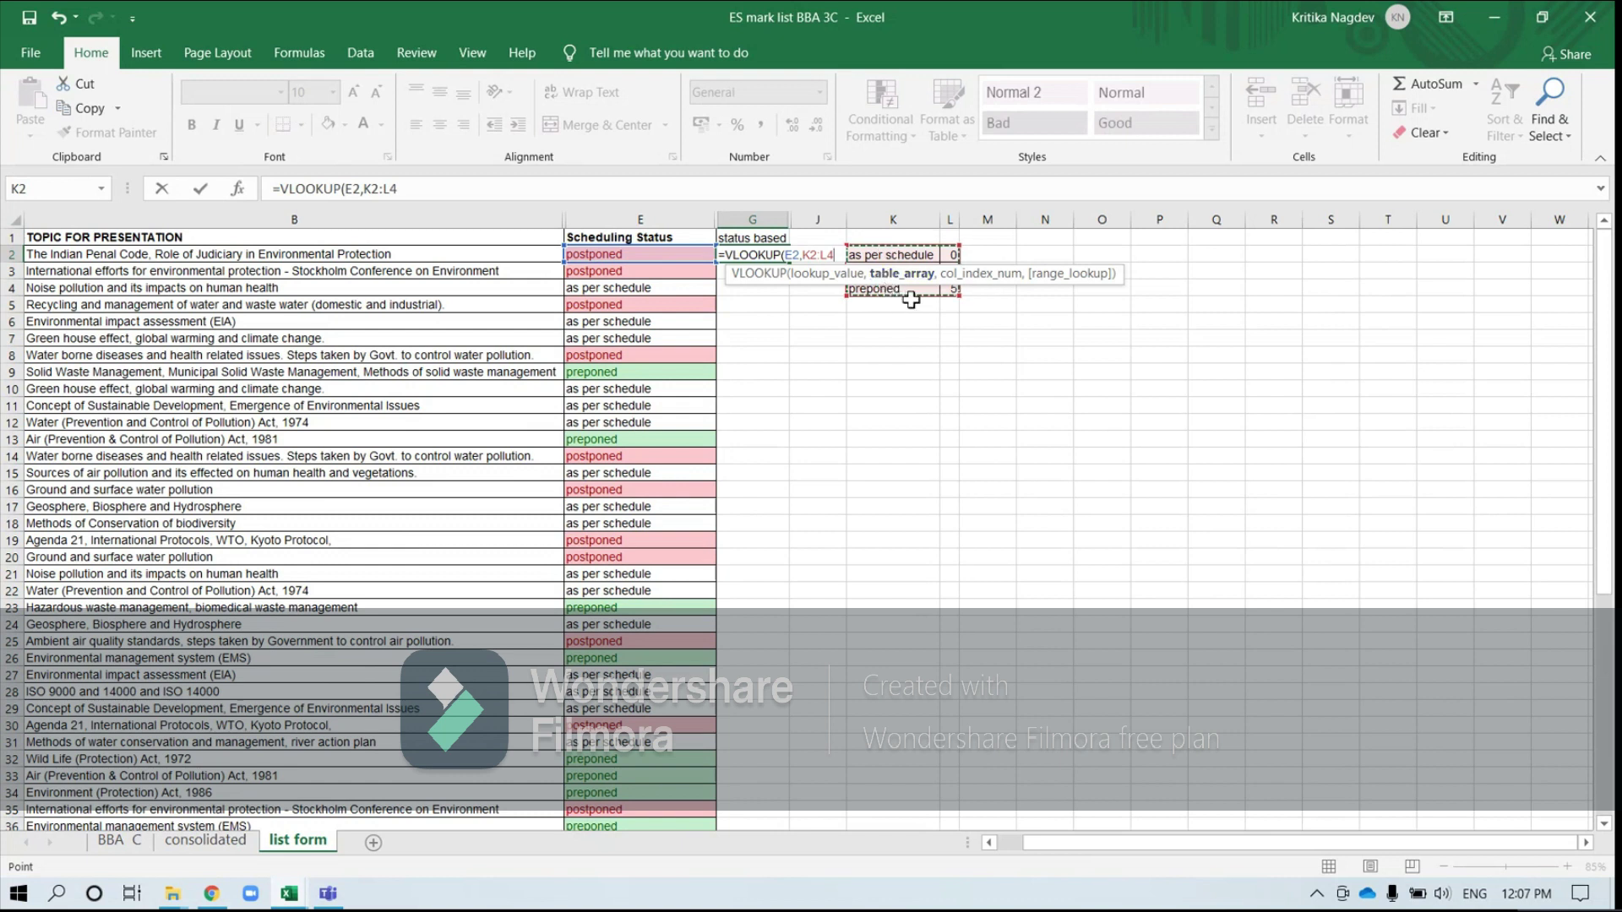
text(,)
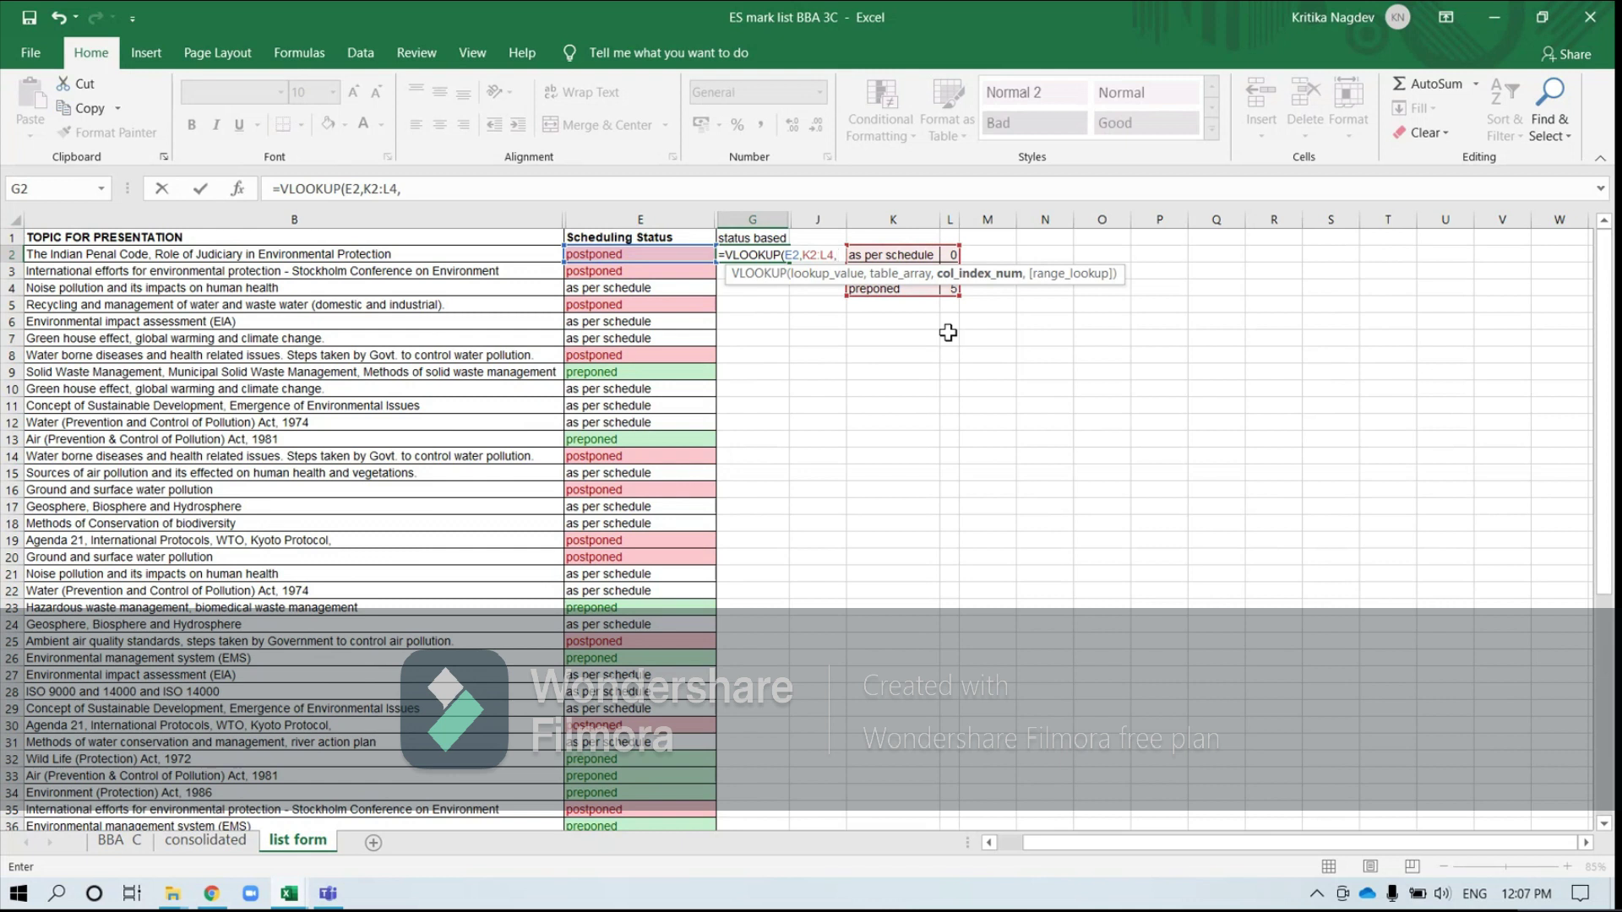
text(2))
key(Return)
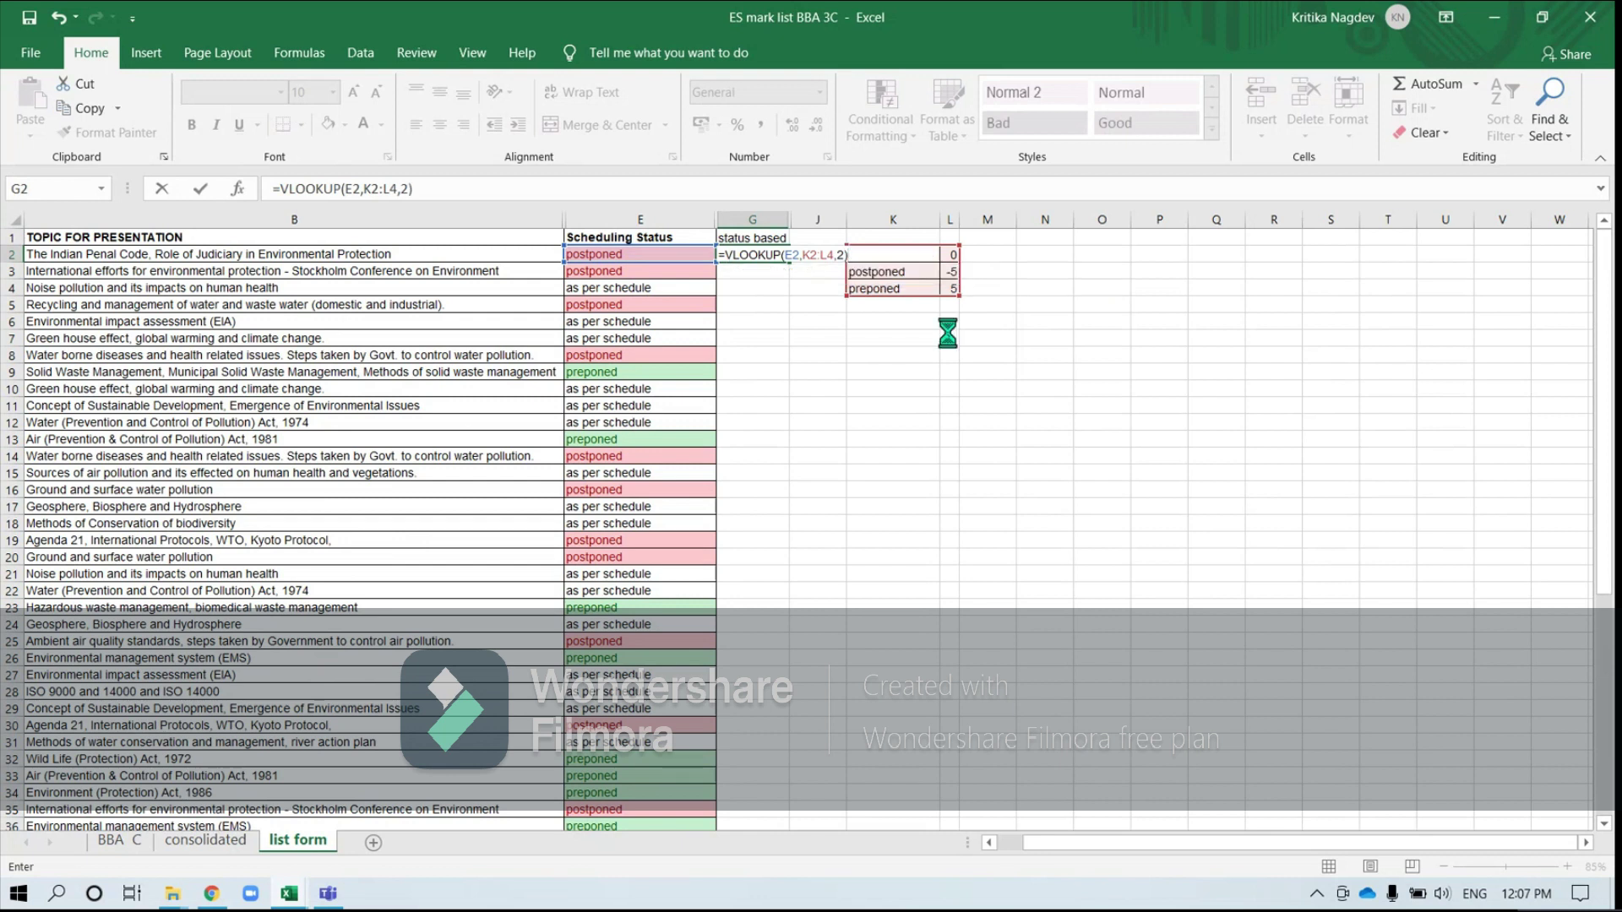
- Try to fill the G2 formula with its relative lookup range down the status based column
click(748, 256)
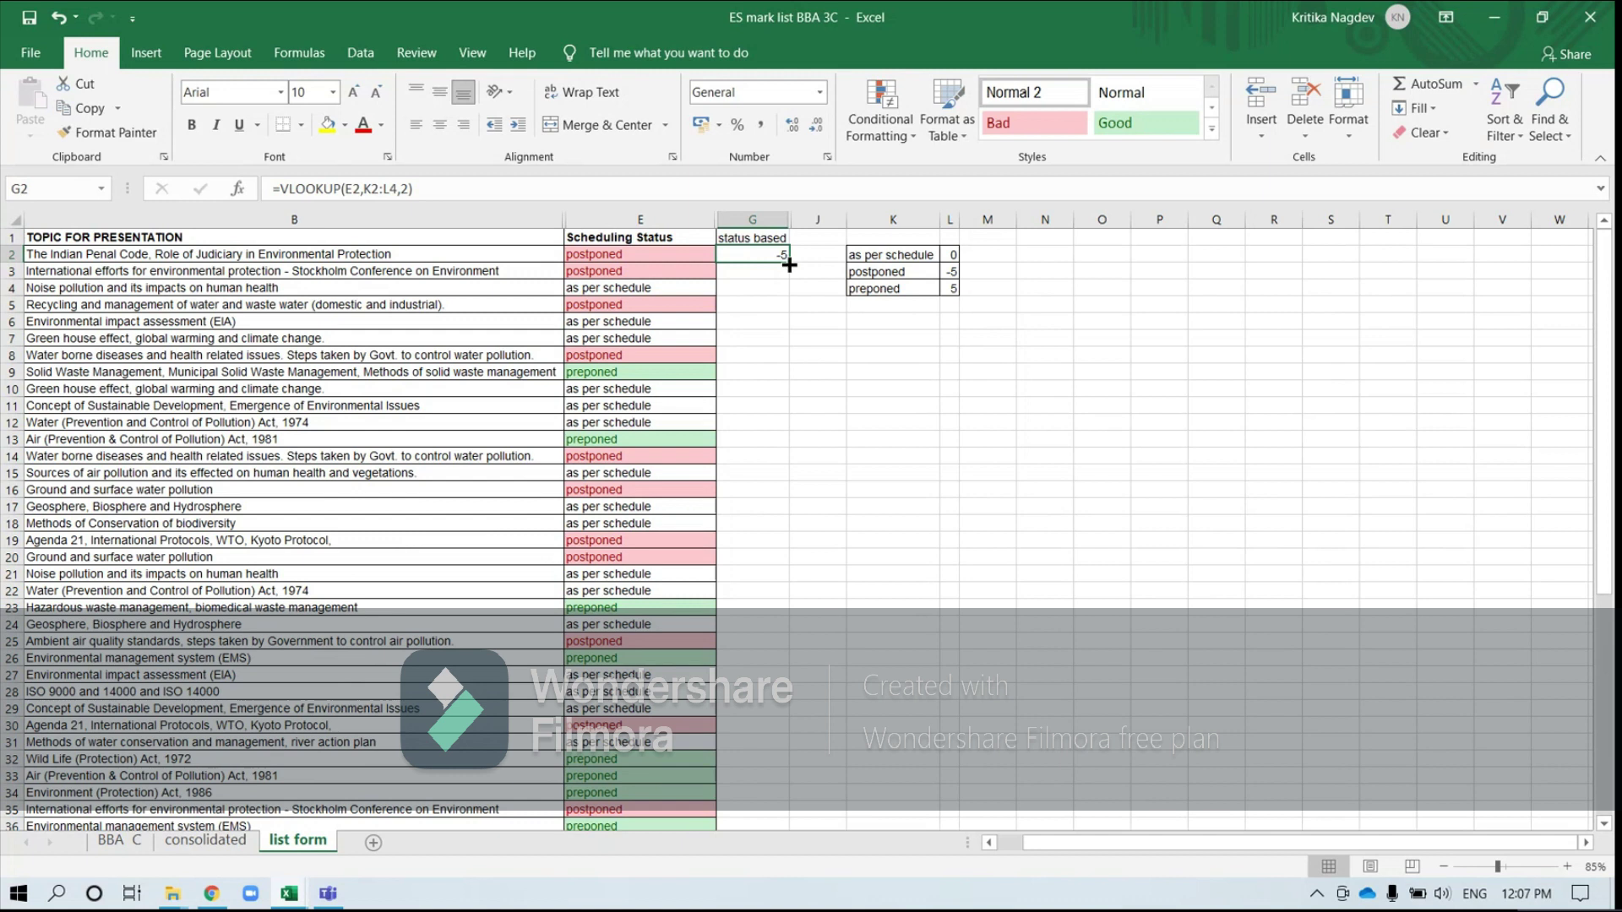
double_click(791, 263)
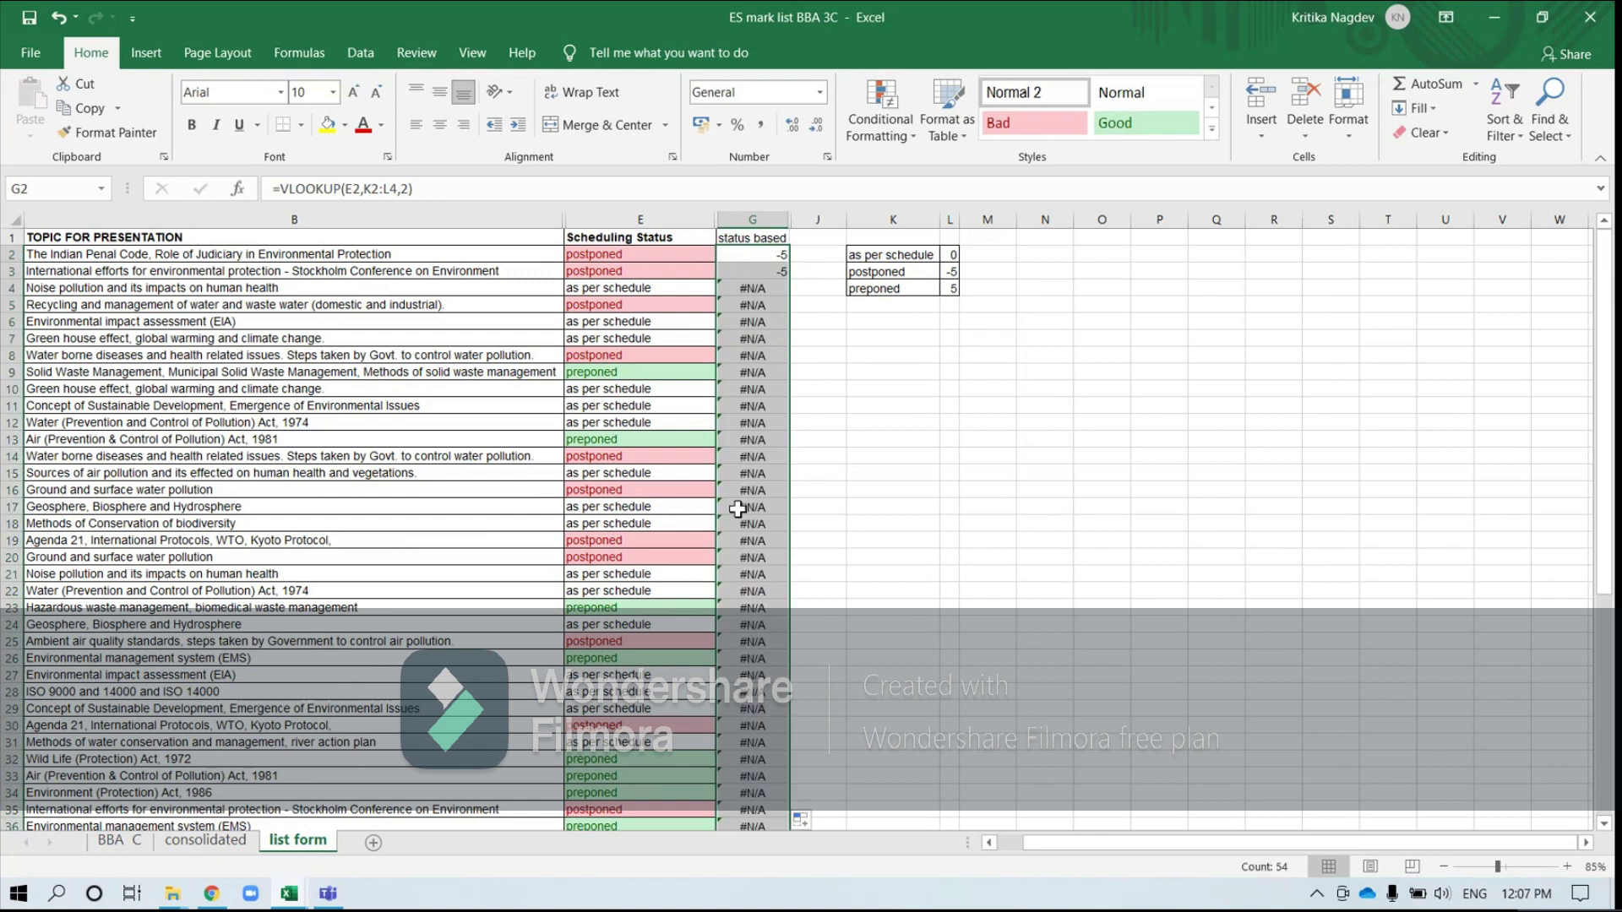
key(ctrl+z)
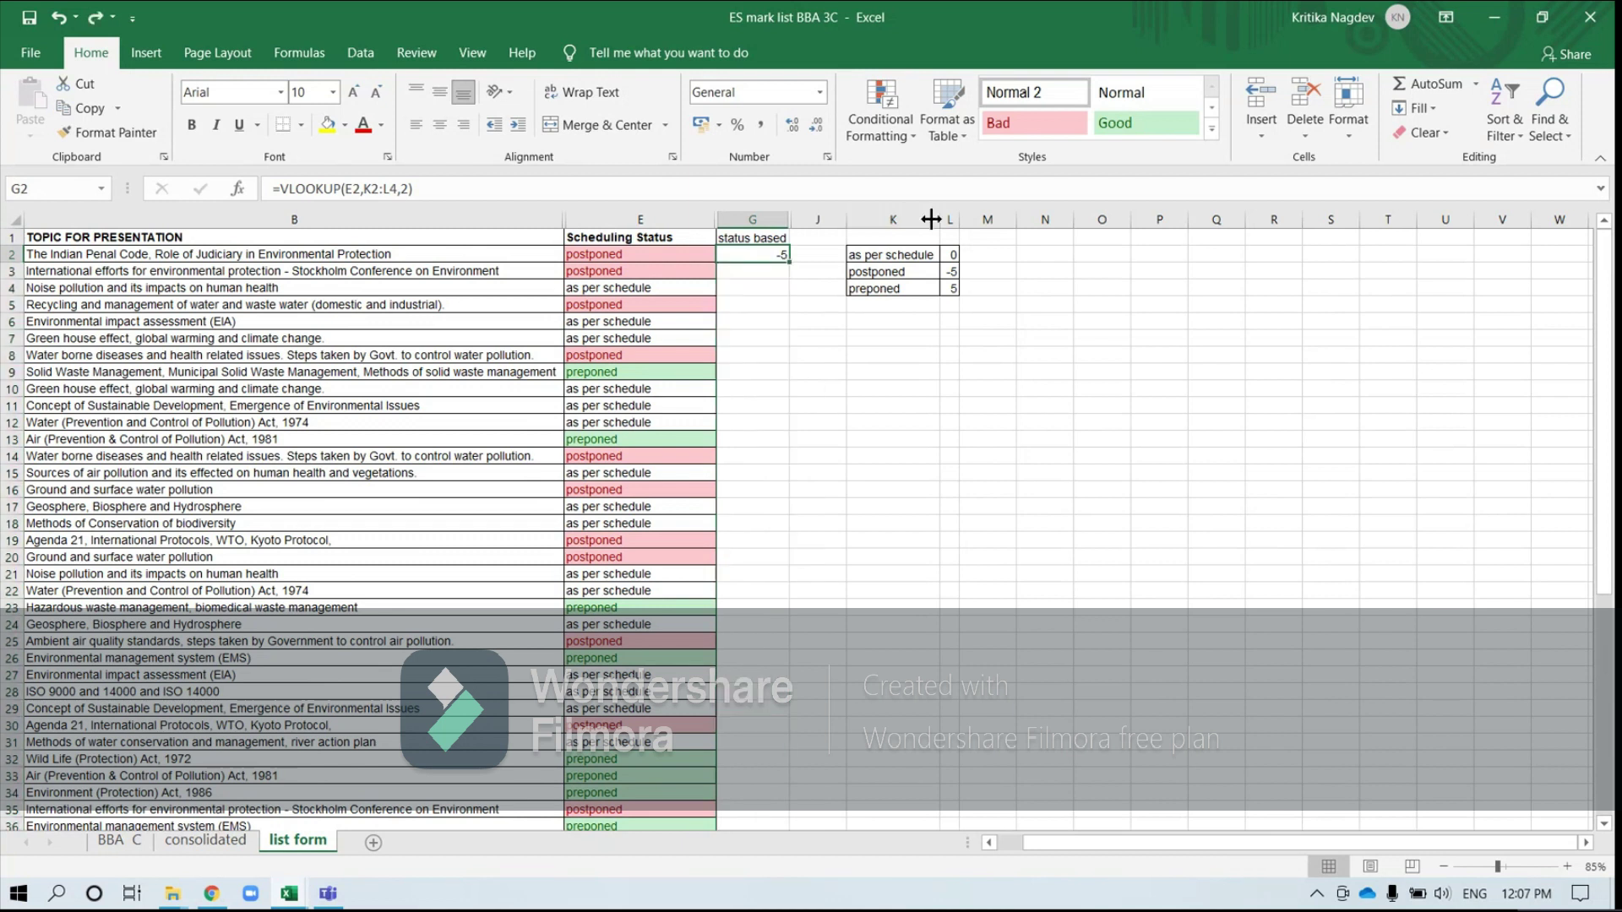
- Make the lookup range in G2 absolute as $K$2:$L$4 and fill the formula down the status based column
double_click(748, 254)
click(808, 254)
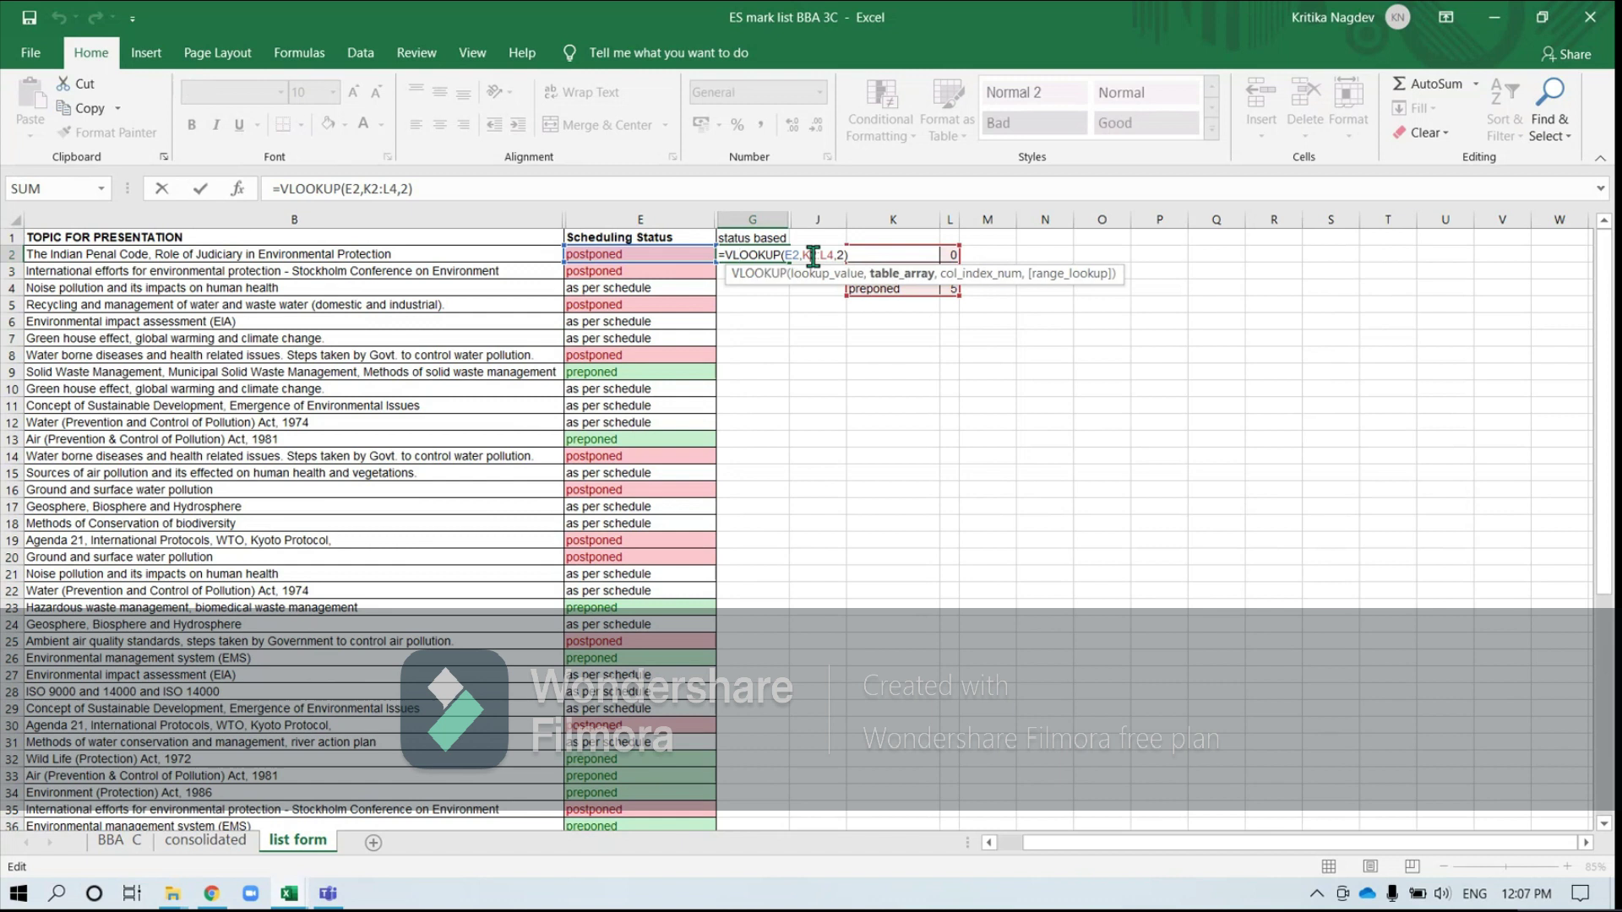
key(F4)
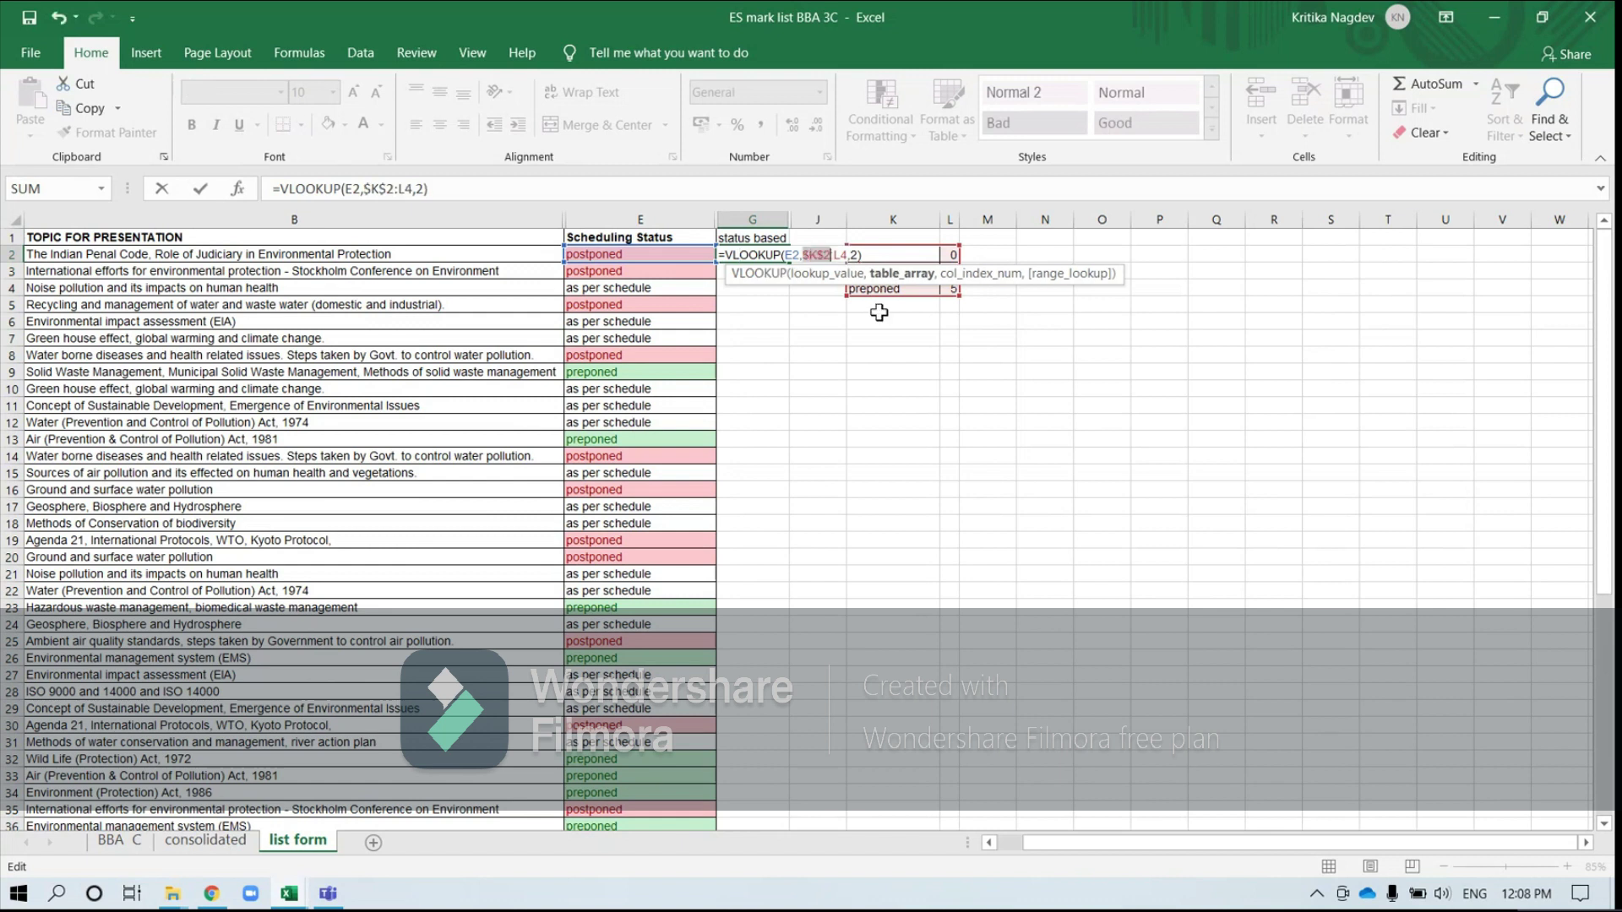
key(Right)
key(Right)
key(Right)
key(F4)
key(Return)
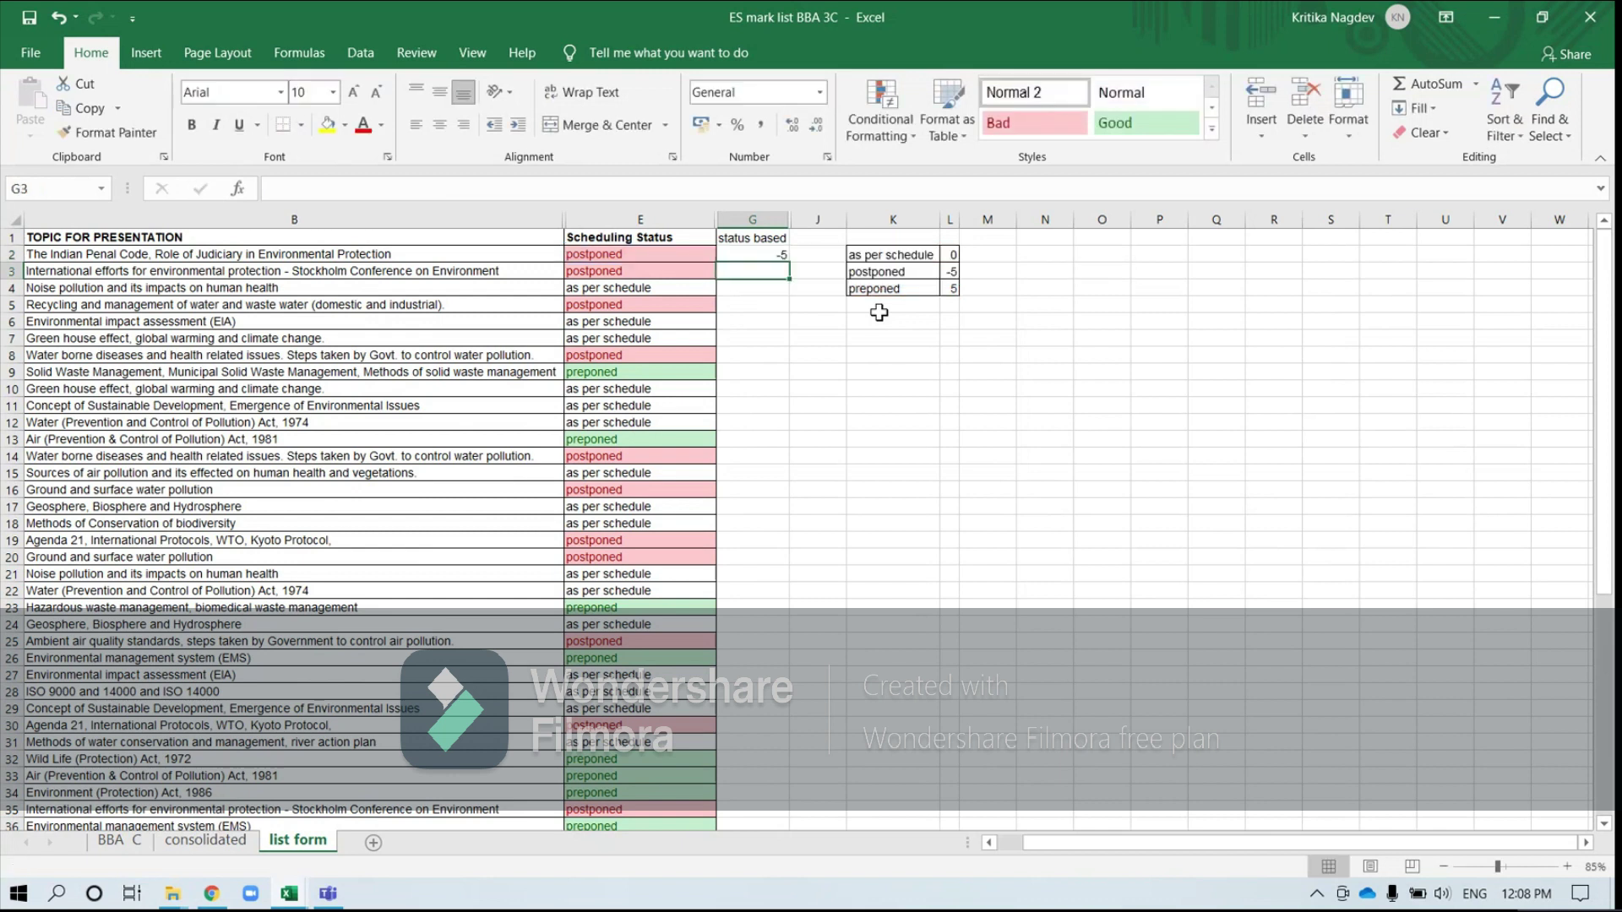
click(773, 254)
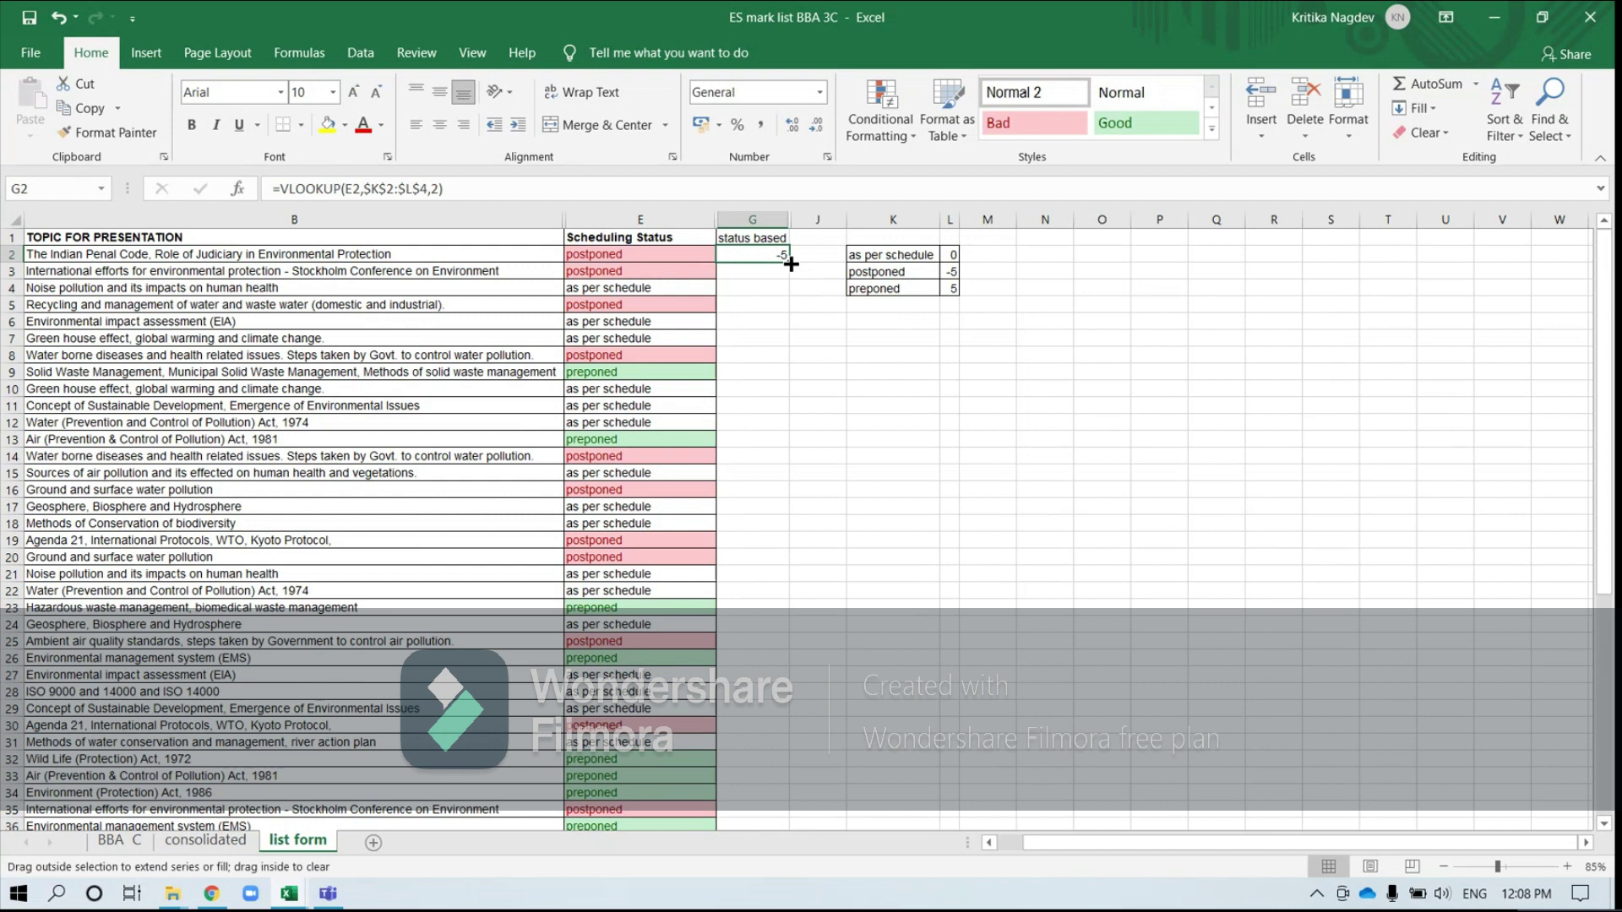
double_click(787, 262)
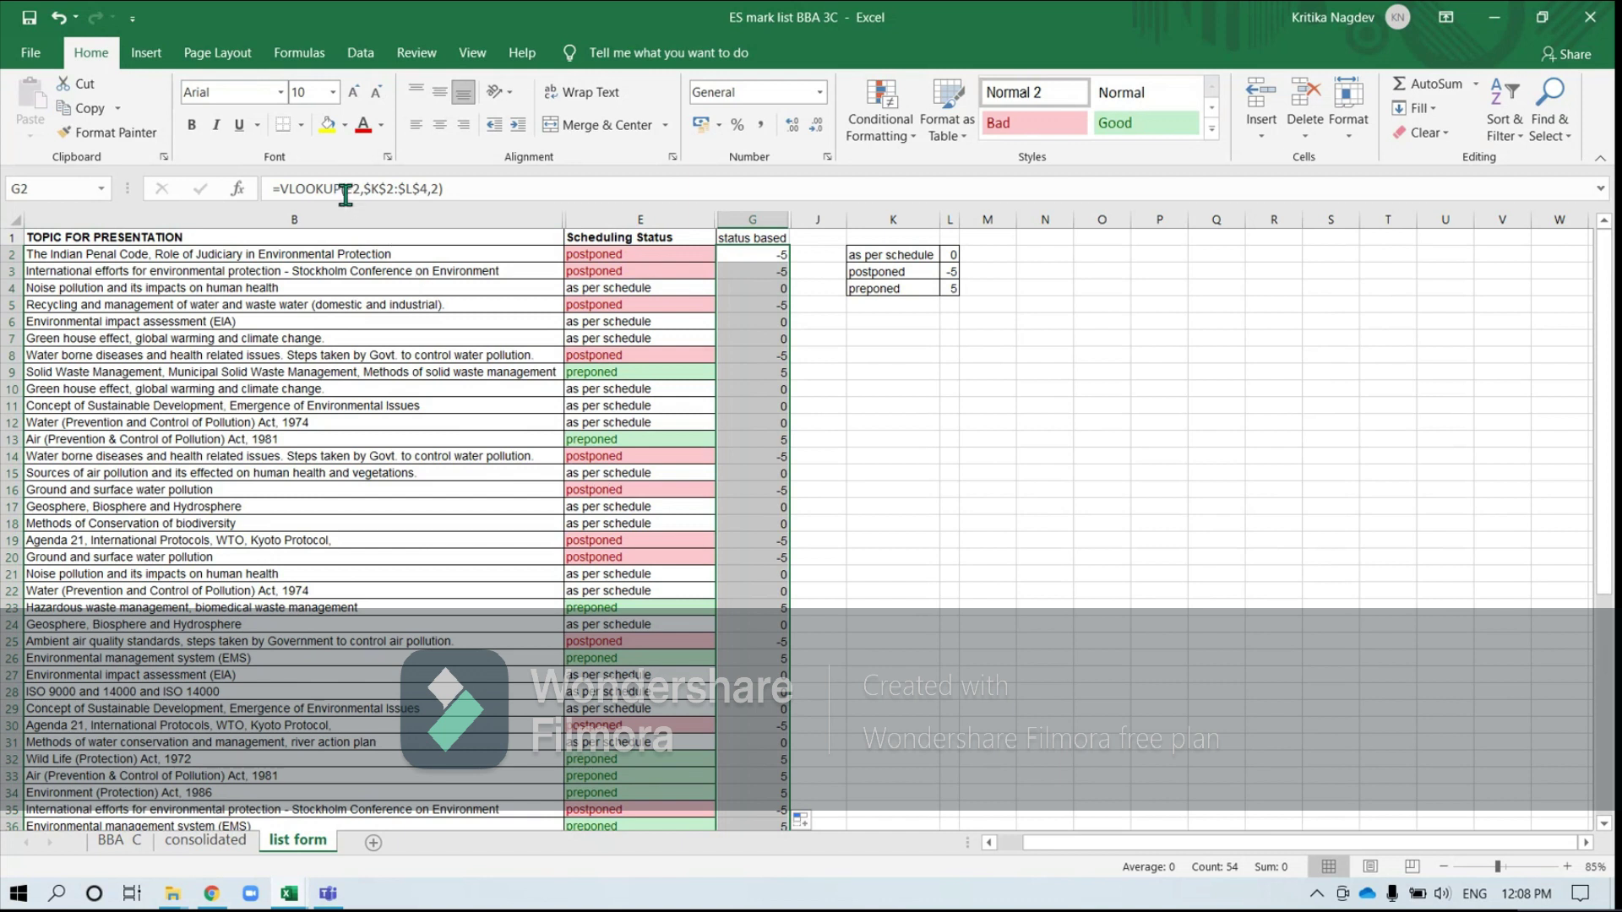
- Examine the copied formula in G4 and compare the status based marks with the scheduling statuses in E2 to E7
click(746, 286)
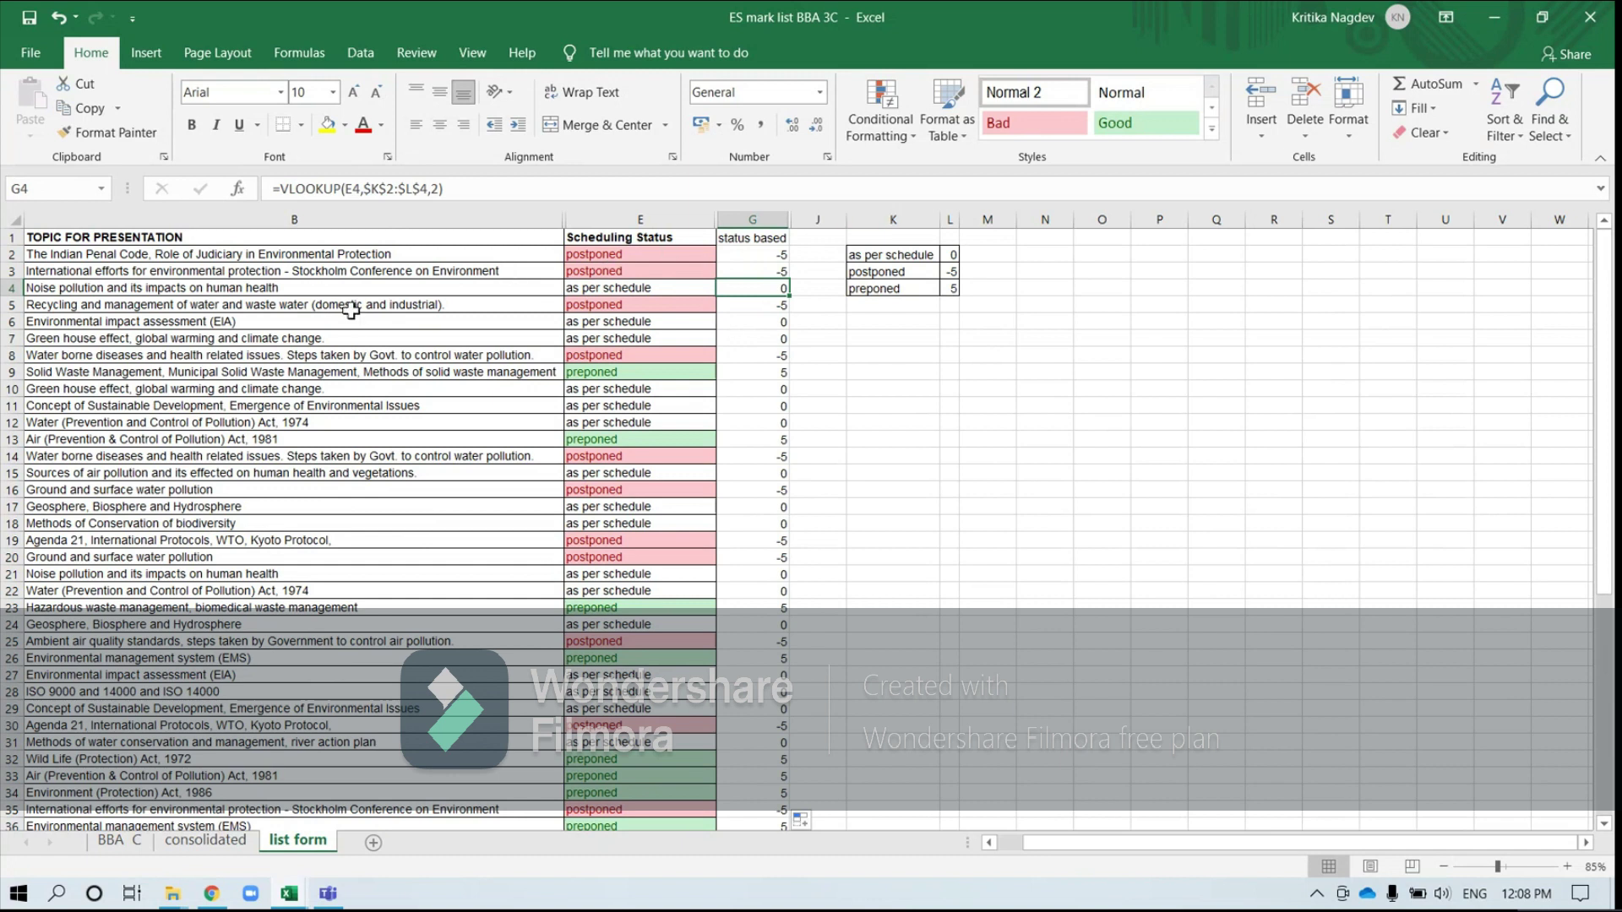
click(634, 291)
key(Up)
key(Up)
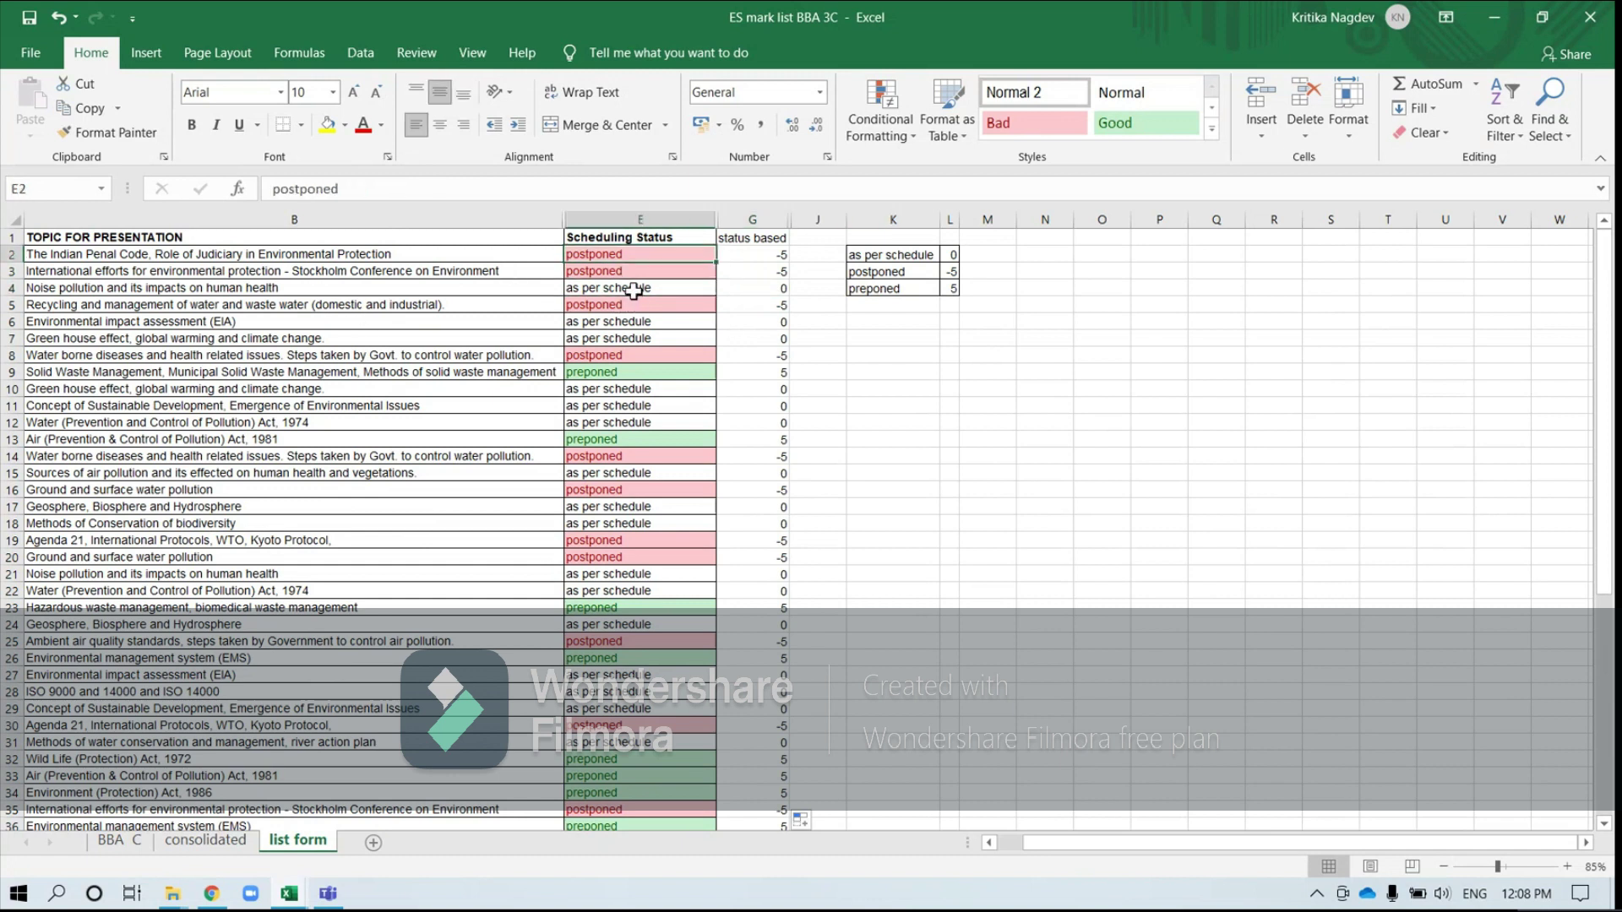
key(Down)
key(Down)
key(Down)
key(Down)
key(Down)
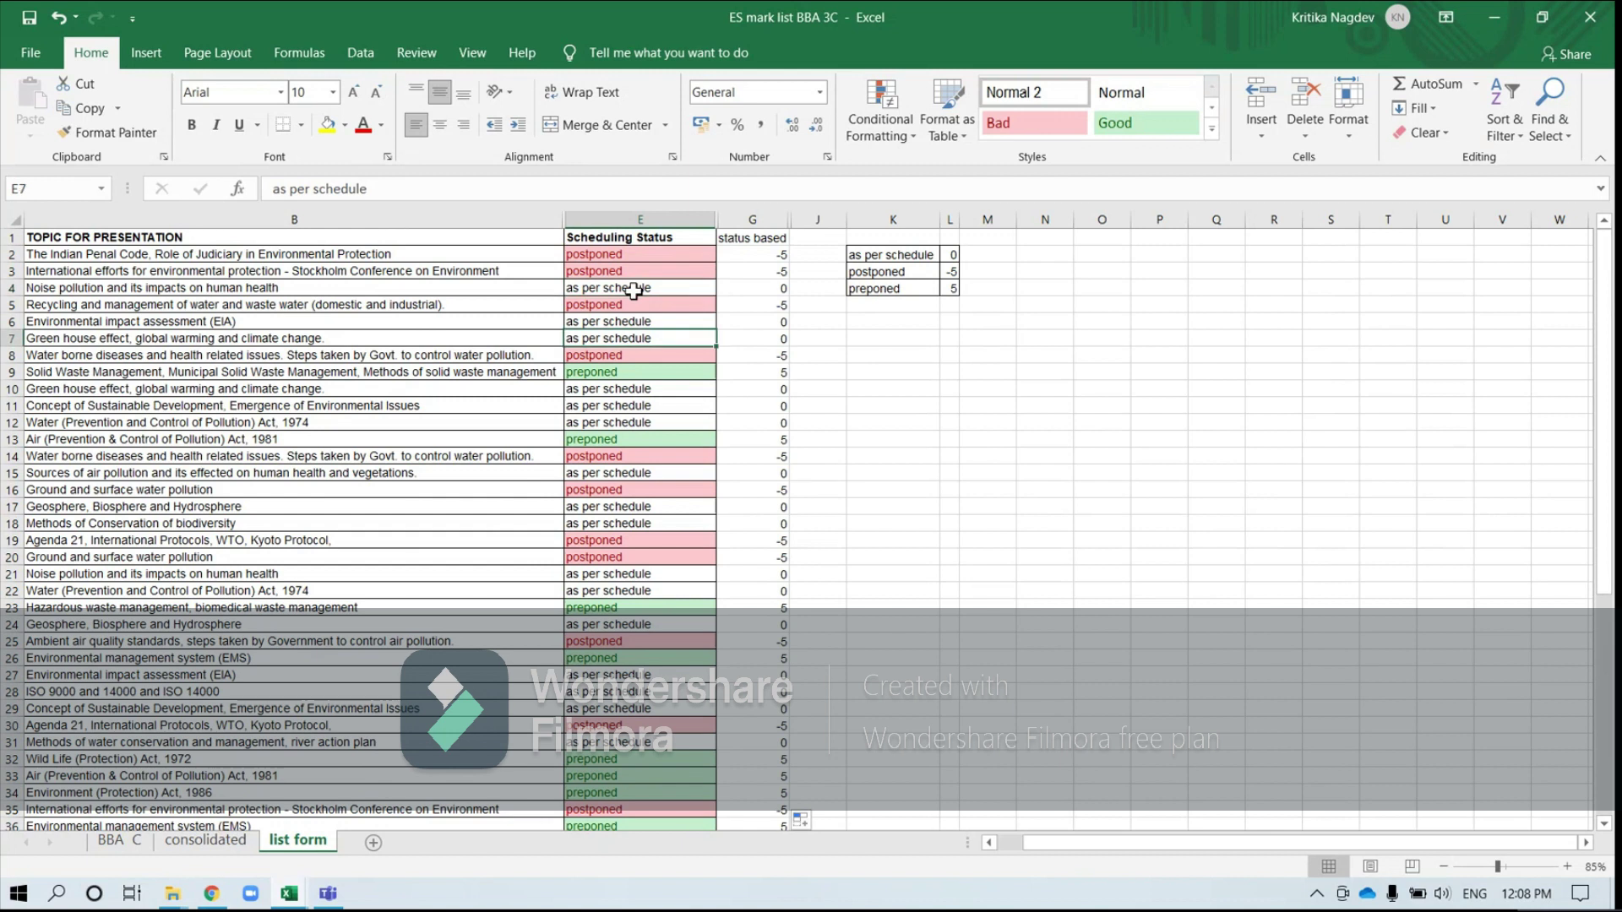